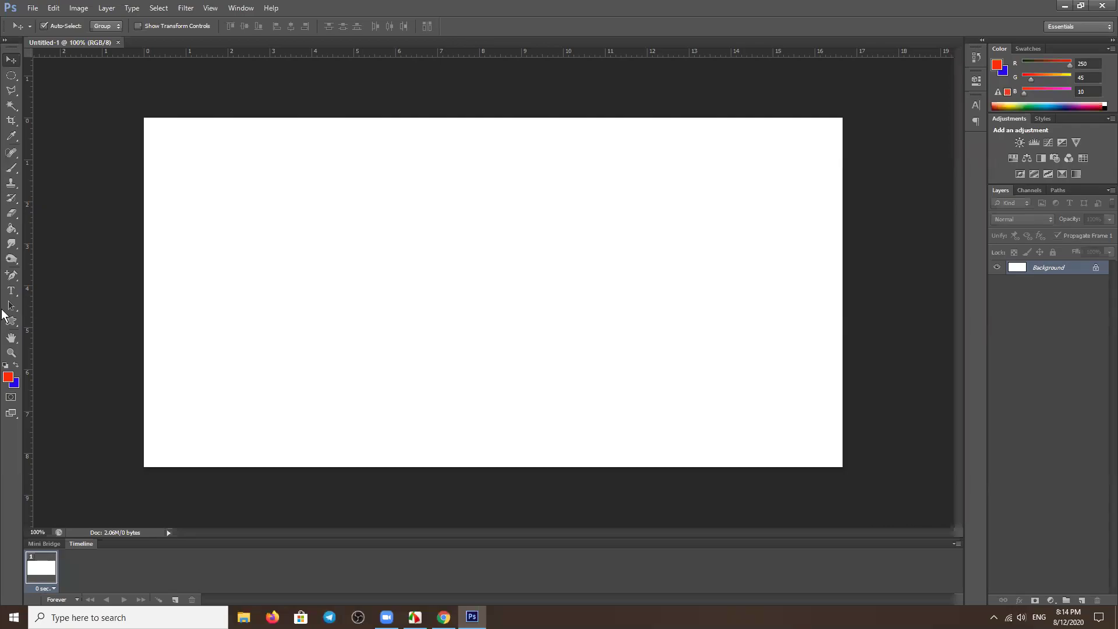
Browse the Paint Bucket, Blur and Dodge tool groups in the toolbar.
{"action": "left_click", "coordinate": [13, 233]}
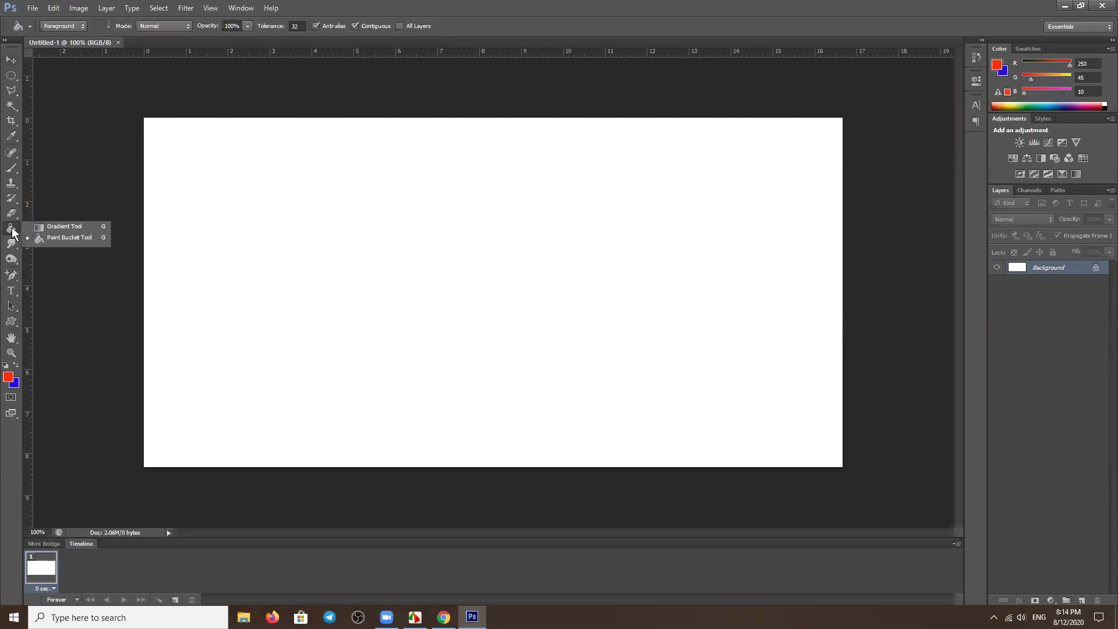
{"action": "left_click", "coordinate": [10, 245]}
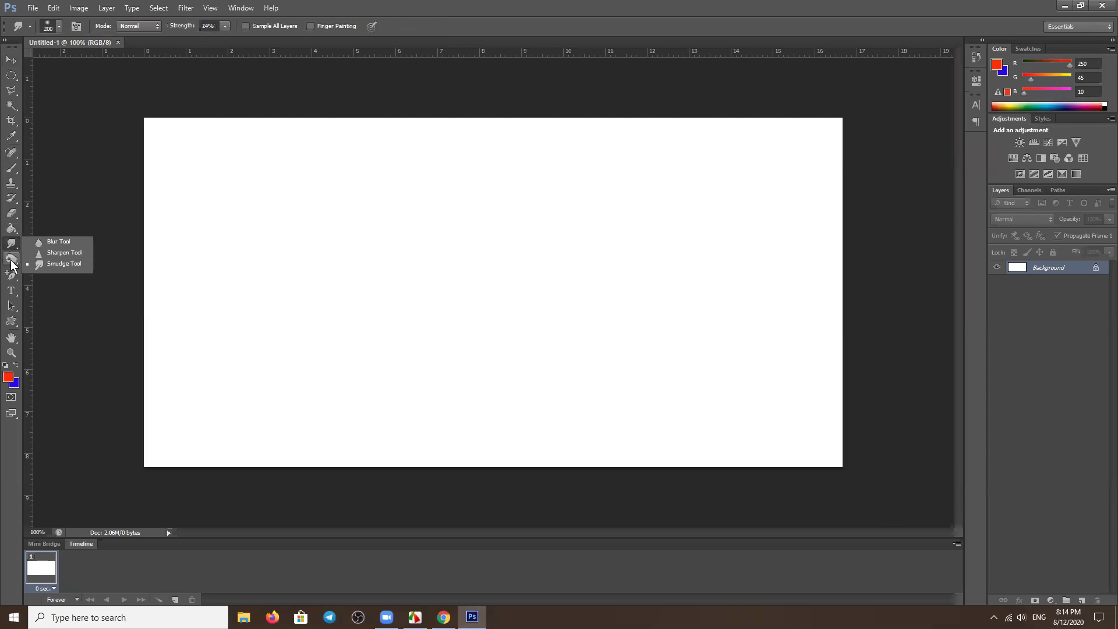
{"action": "left_click", "coordinate": [11, 260]}
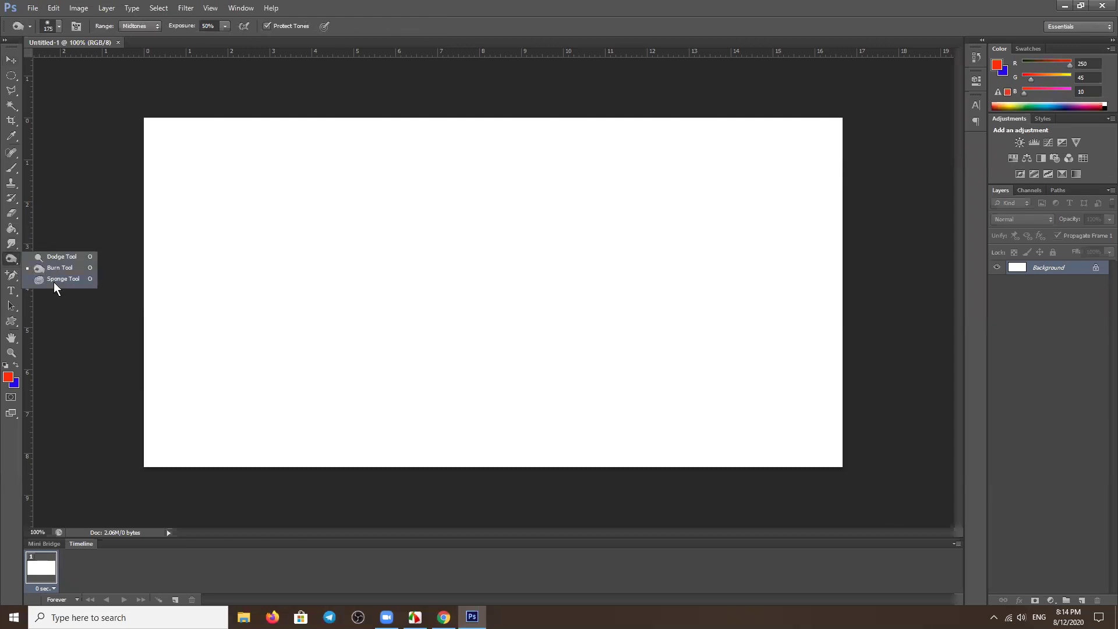
{"action": "left_click", "coordinate": [11, 247]}
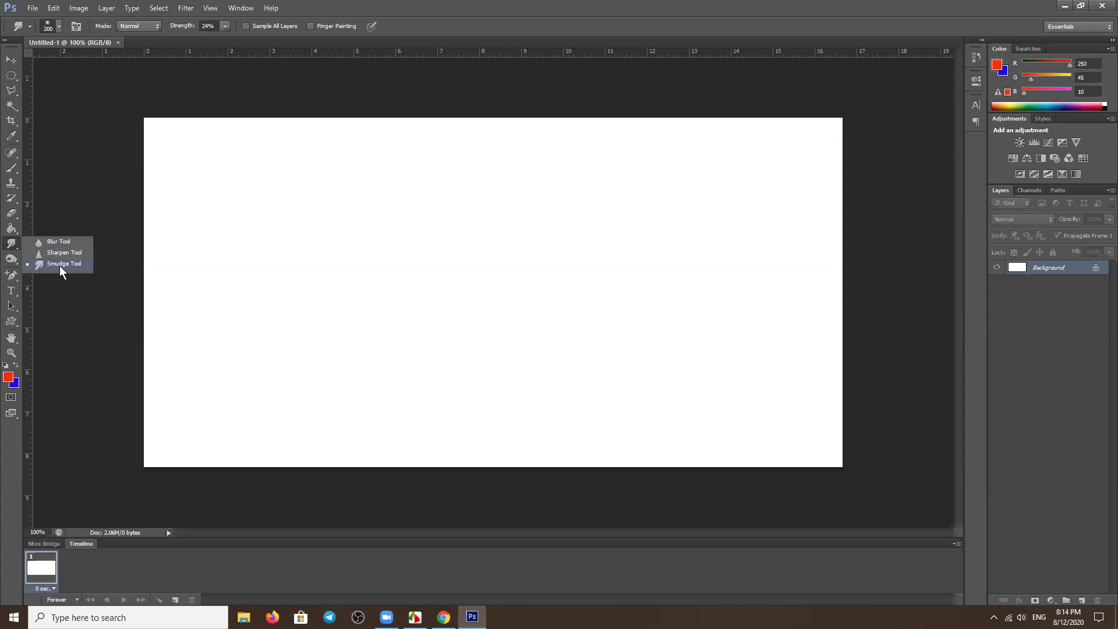
{"action": "left_click", "coordinate": [15, 260]}
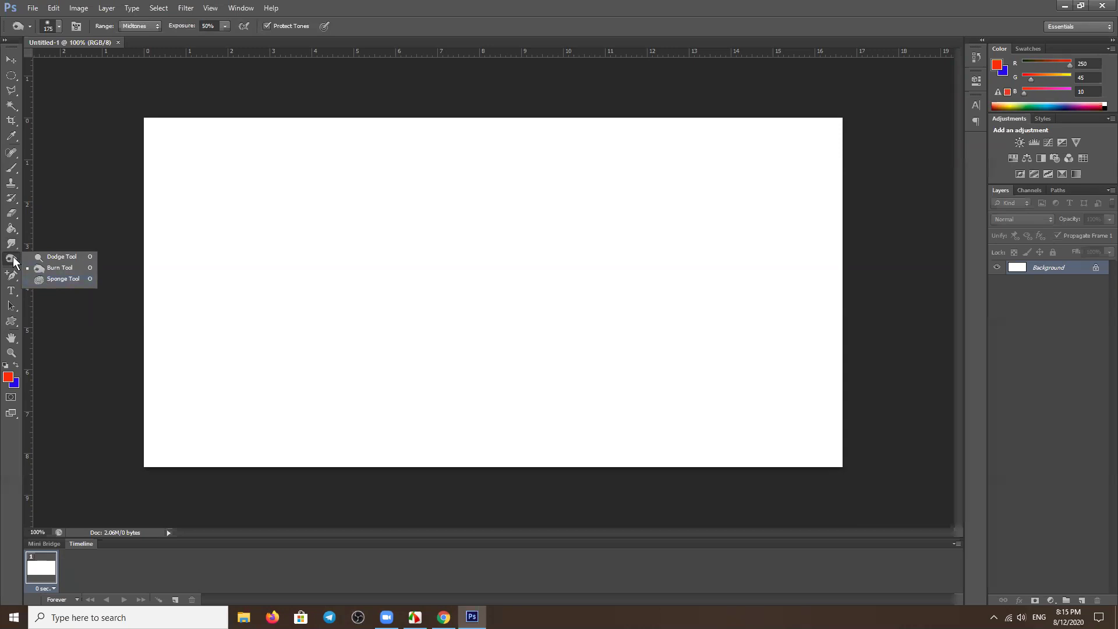
{"action": "left_click", "coordinate": [36, 268]}
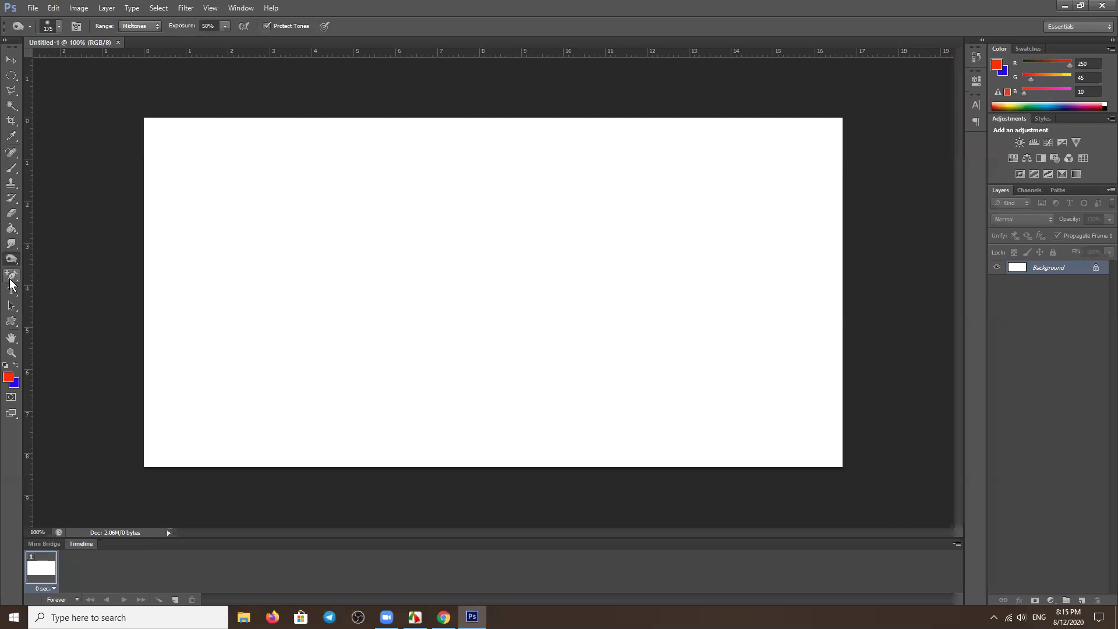
Set the Pen tool to Shape mode with red fill and 3-point white stroke.
{"action": "left_click", "coordinate": [10, 280]}
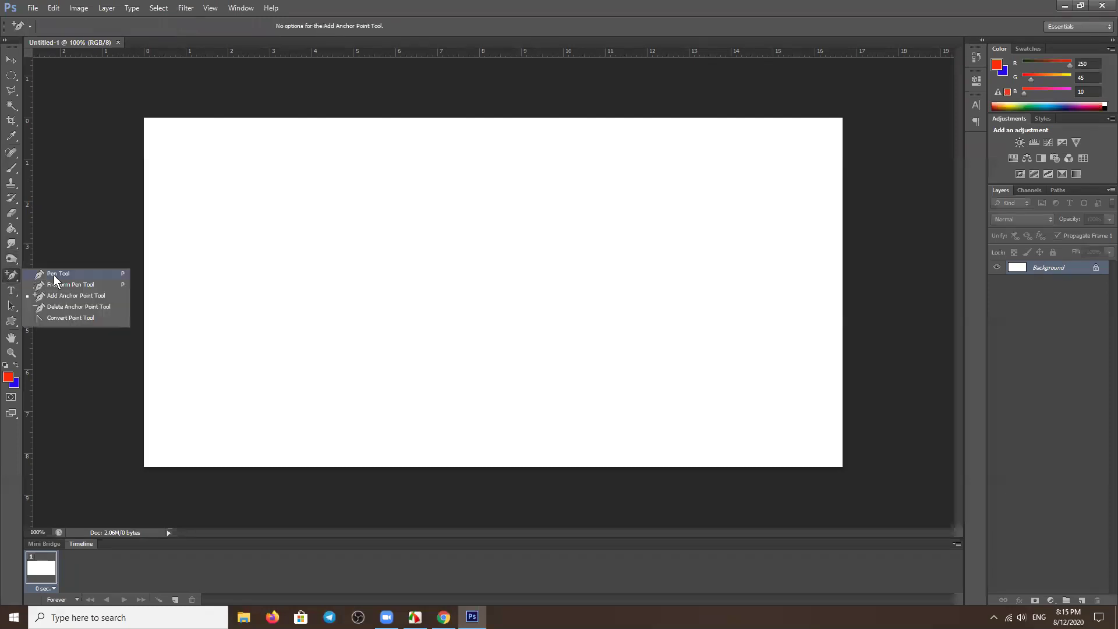
{"action": "left_click", "coordinate": [55, 275]}
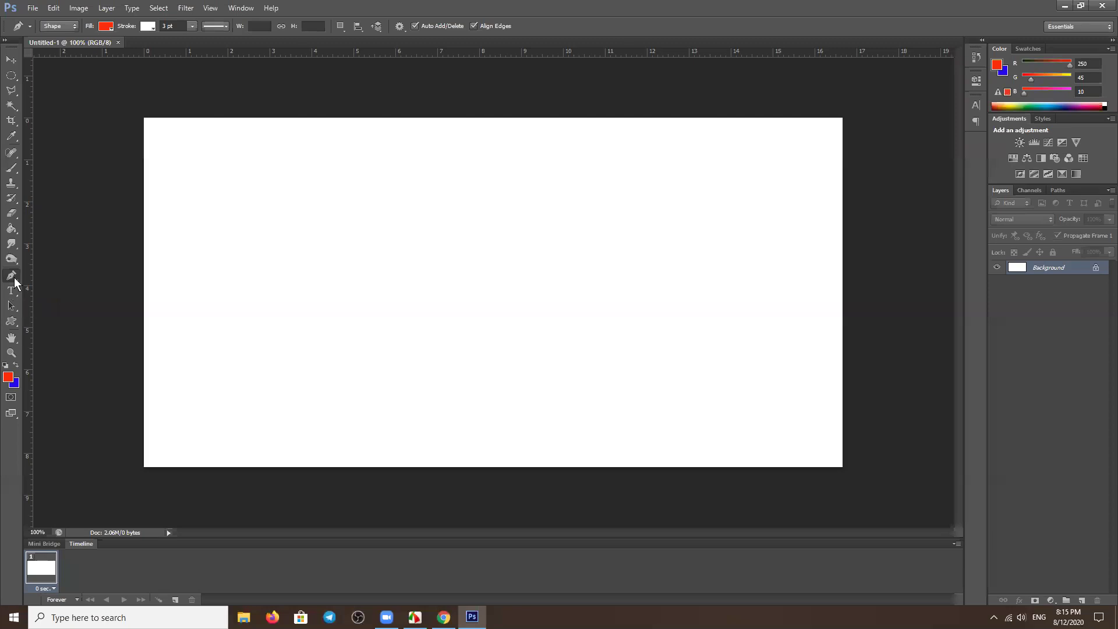
{"action": "right_click", "coordinate": [14, 283]}
{"action": "left_click", "coordinate": [14, 283]}
{"action": "right_click", "coordinate": [15, 284]}
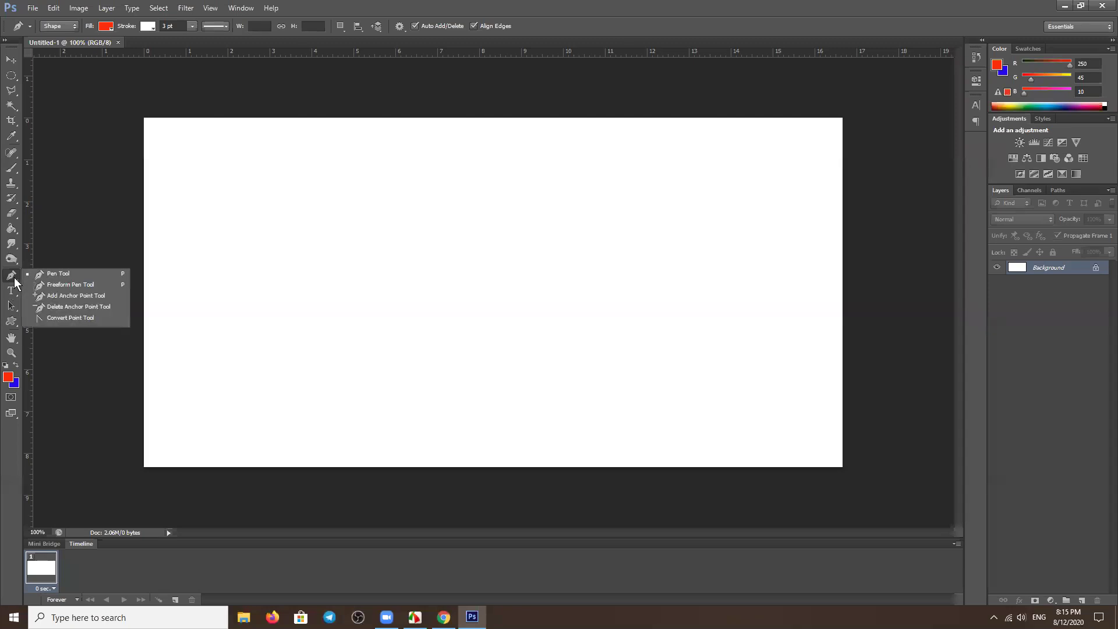
{"action": "left_click", "coordinate": [52, 276]}
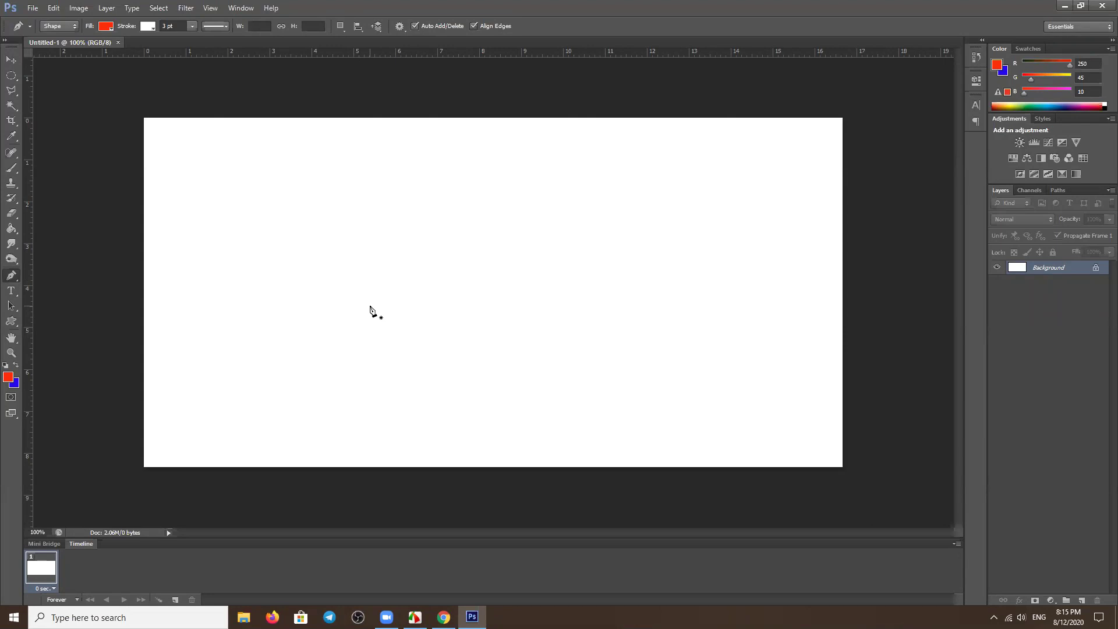
Create a new document 5 cm wide and 8 cm tall, using centimetres as the unit.
{"action": "key", "text": "ctrl+n"}
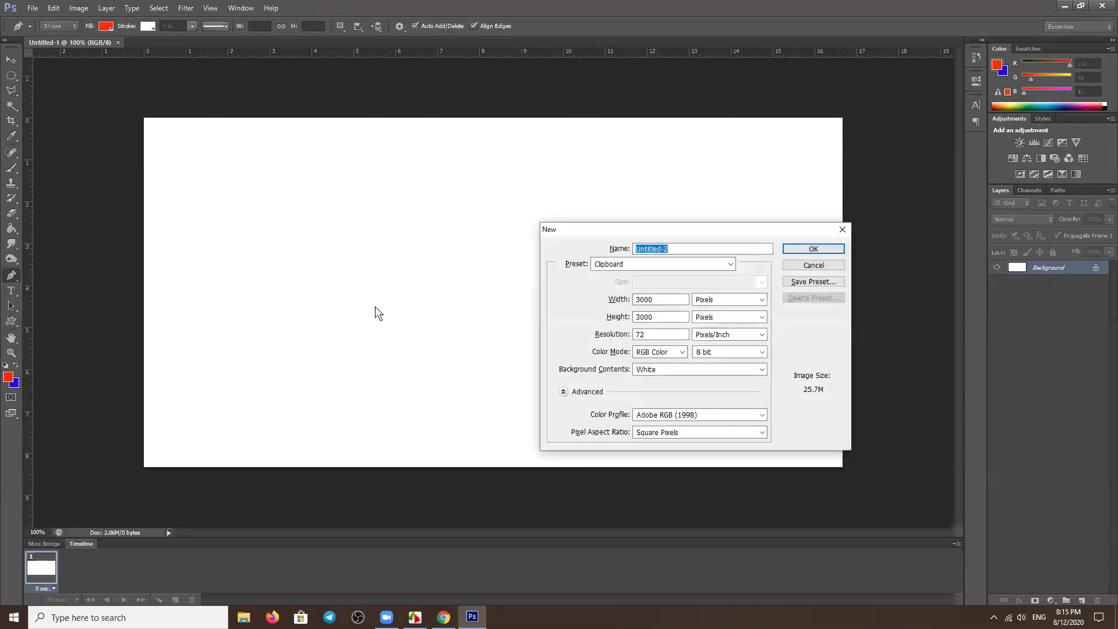
{"action": "key", "text": "Tab"}
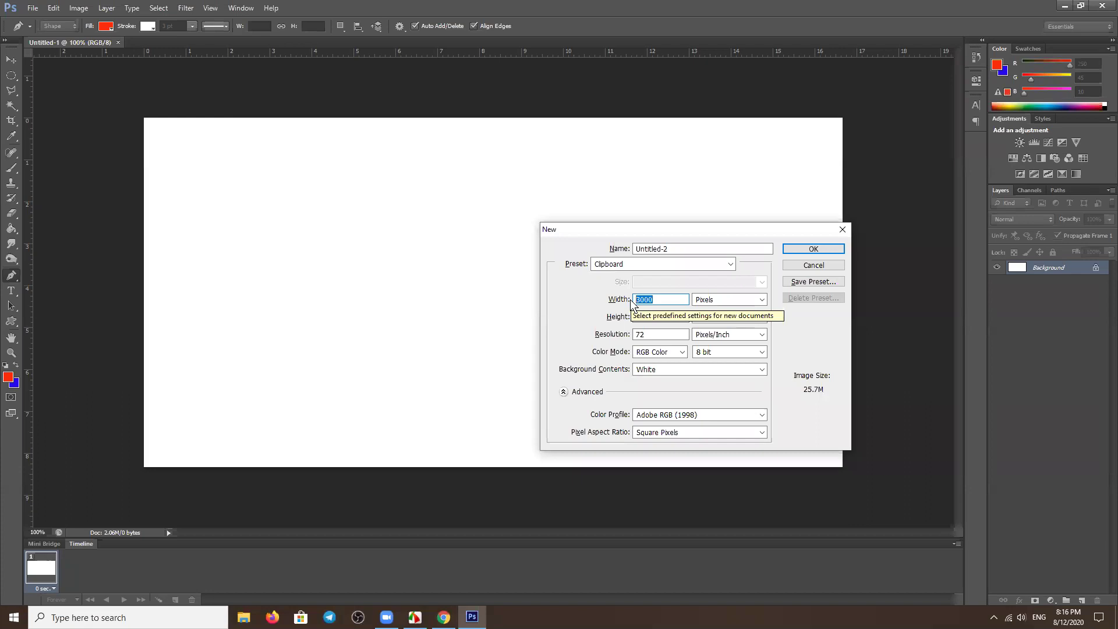
{"action": "left_click", "coordinate": [727, 300]}
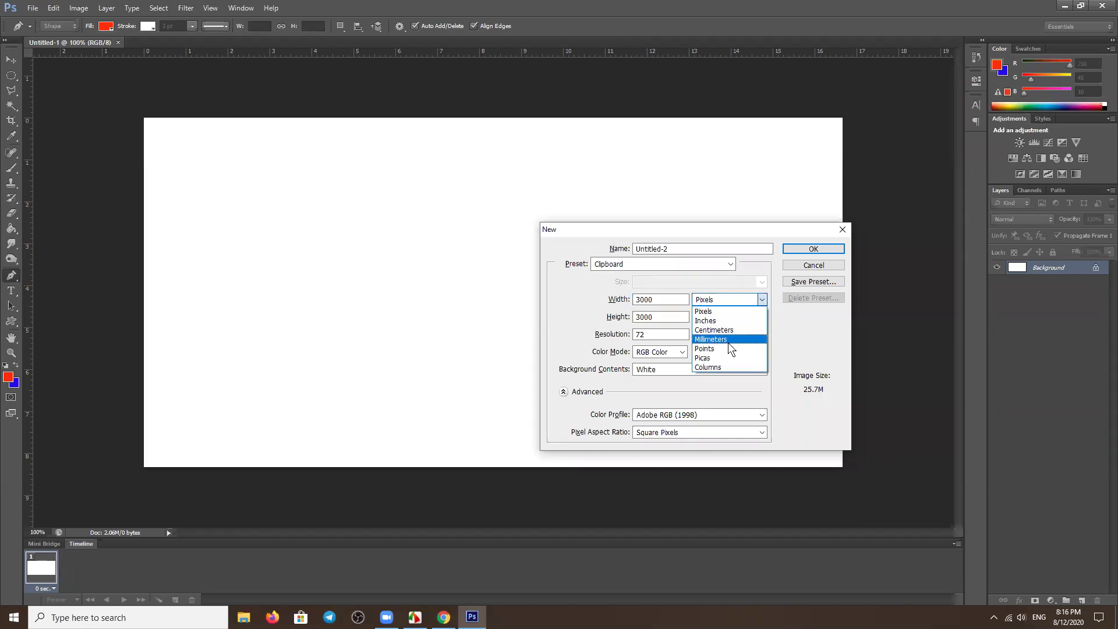
{"action": "left_click", "coordinate": [713, 330]}
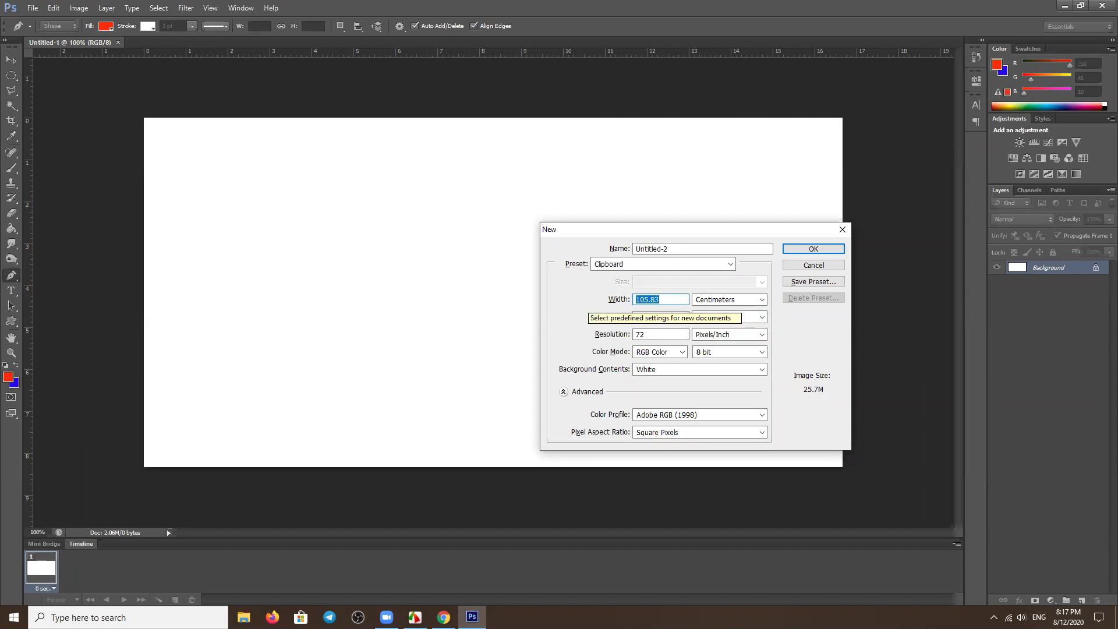
{"action": "type", "text": "5"}
{"action": "key", "text": "Tab"}
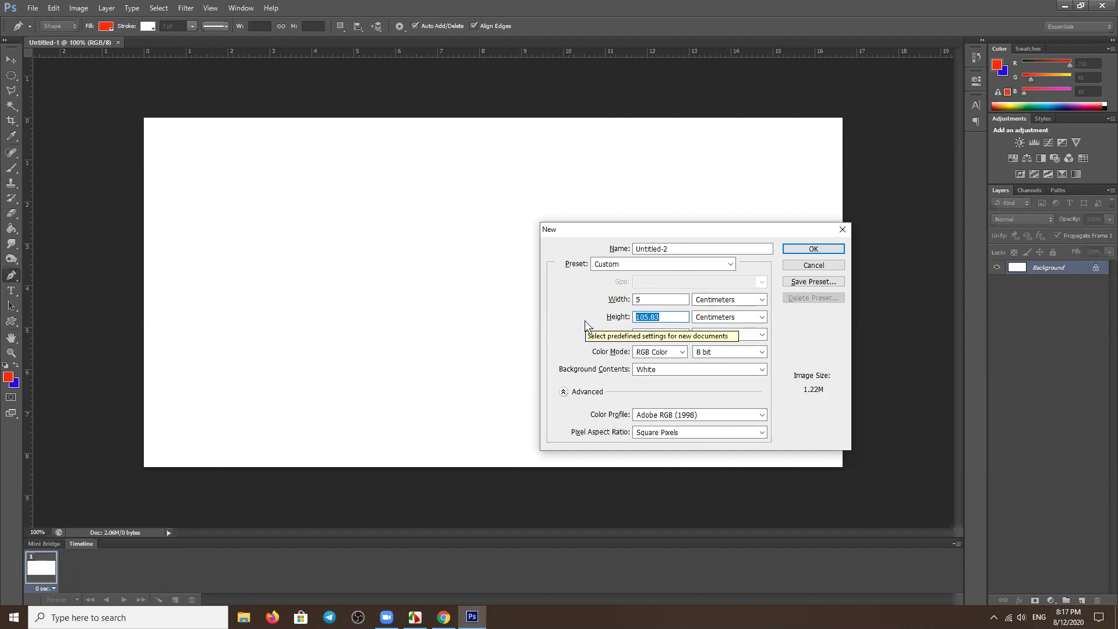
{"action": "type", "text": "8"}
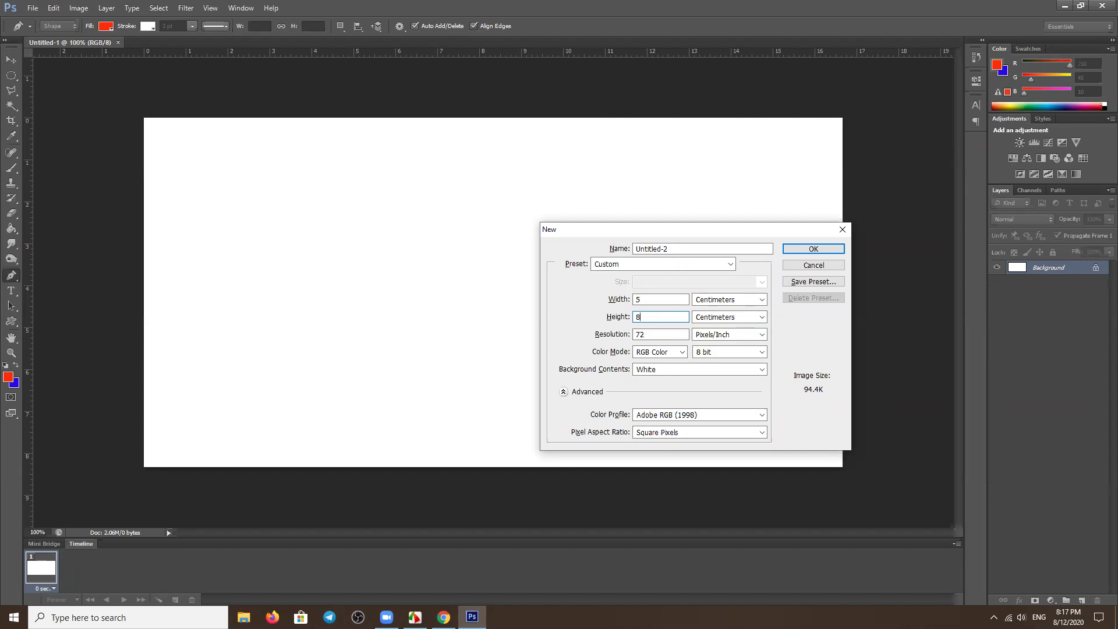
{"action": "left_click", "coordinate": [820, 247]}
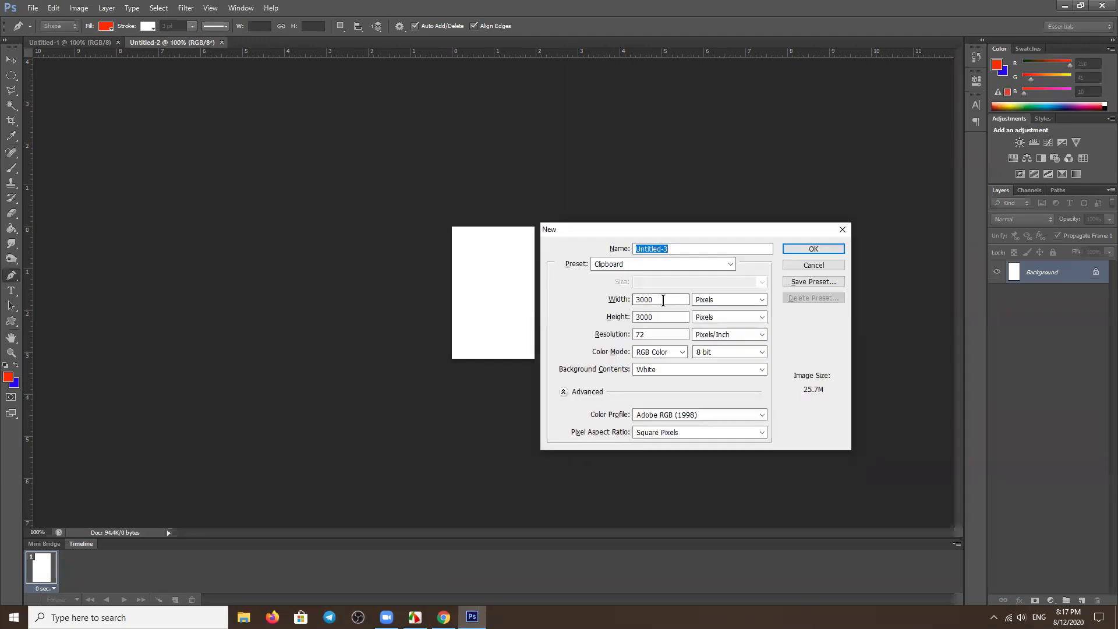
Create a new document 7.5 cm wide by 5 cm tall in centimetres.
{"action": "key", "text": "Tab"}
{"action": "key", "text": "Tab"}
{"action": "left_click", "coordinate": [728, 299]}
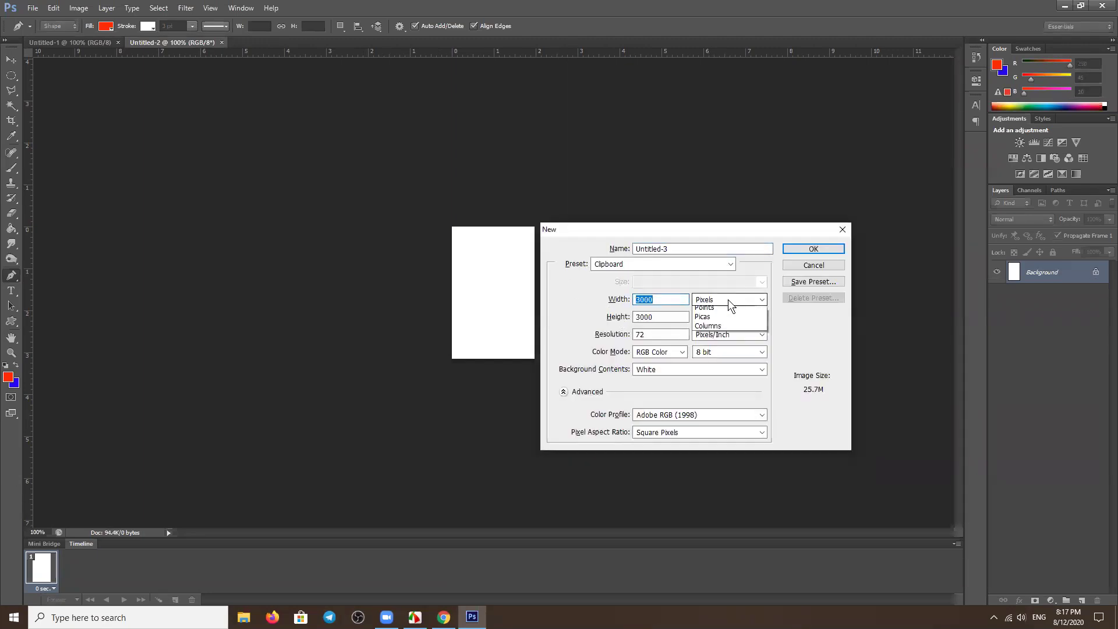
{"action": "left_click", "coordinate": [728, 330]}
{"action": "left_click", "coordinate": [615, 300]}
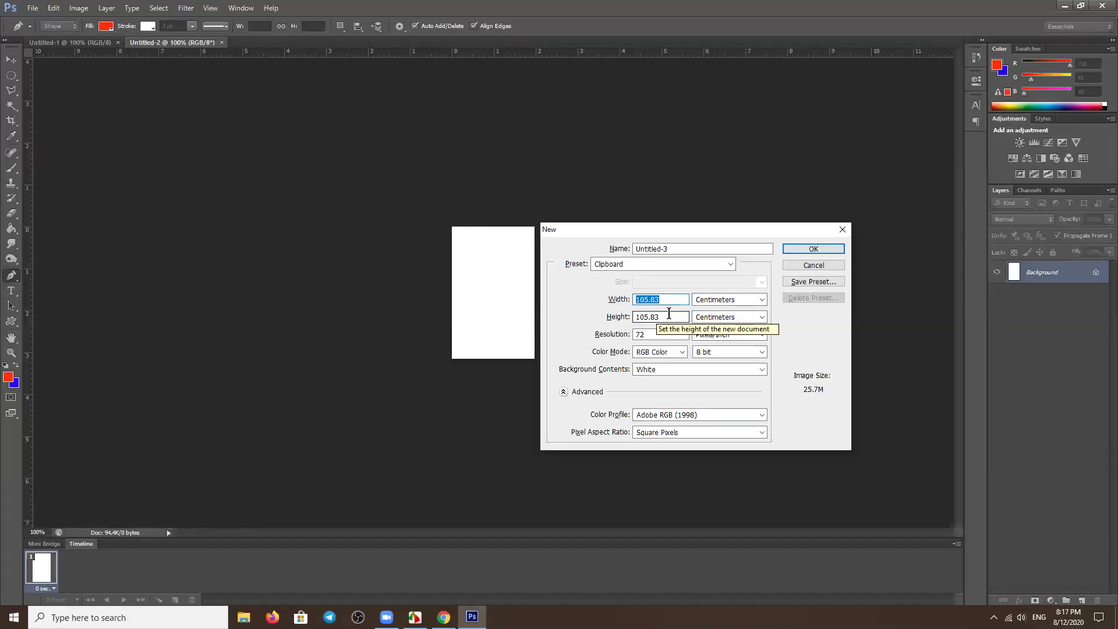
{"action": "left_click", "coordinate": [617, 317]}
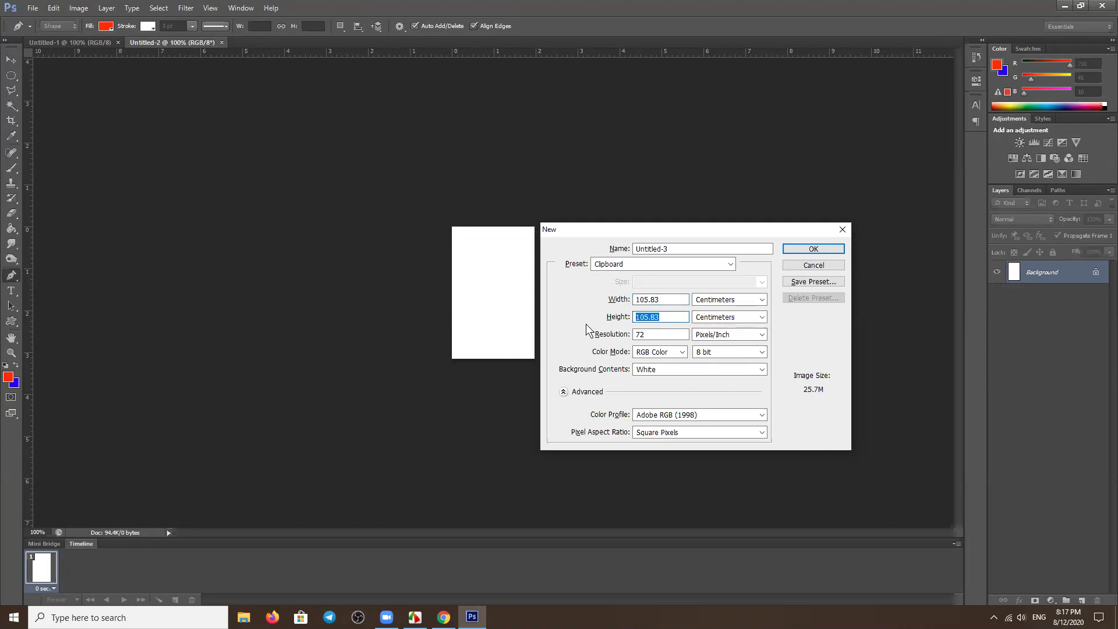
{"action": "type", "text": "5"}
{"action": "left_click", "coordinate": [622, 299]}
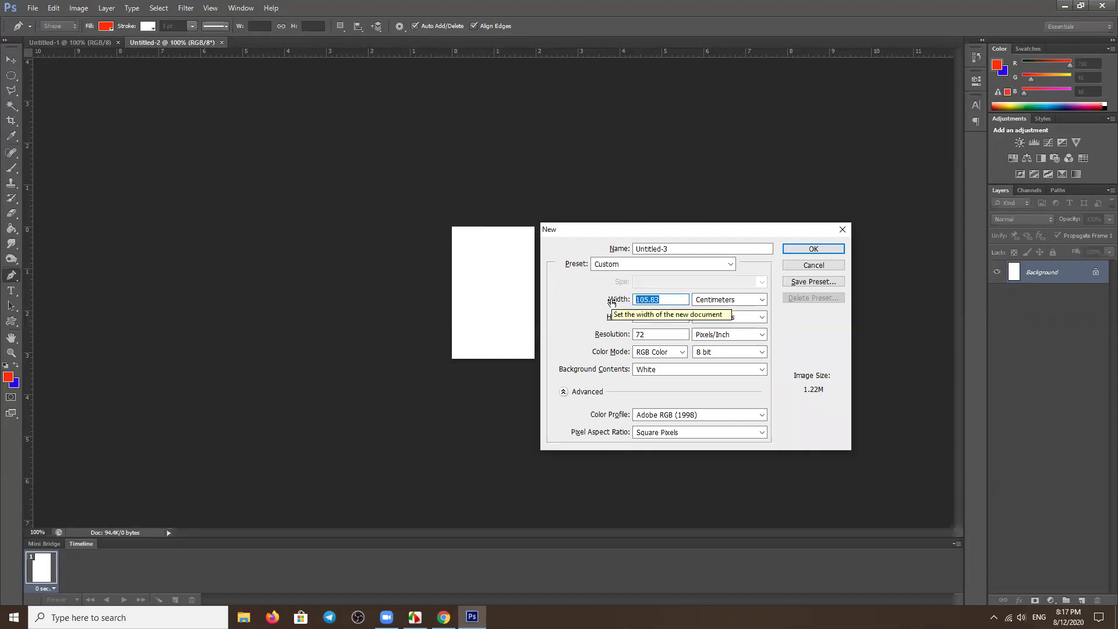
{"action": "type", "text": "7.5"}
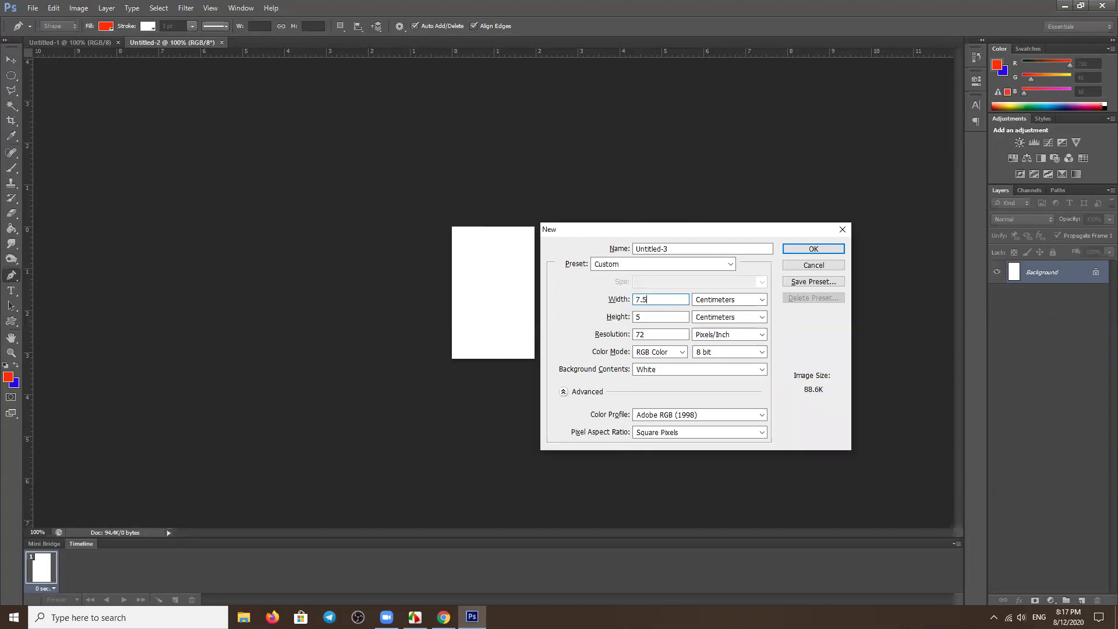
{"action": "left_click", "coordinate": [804, 250]}
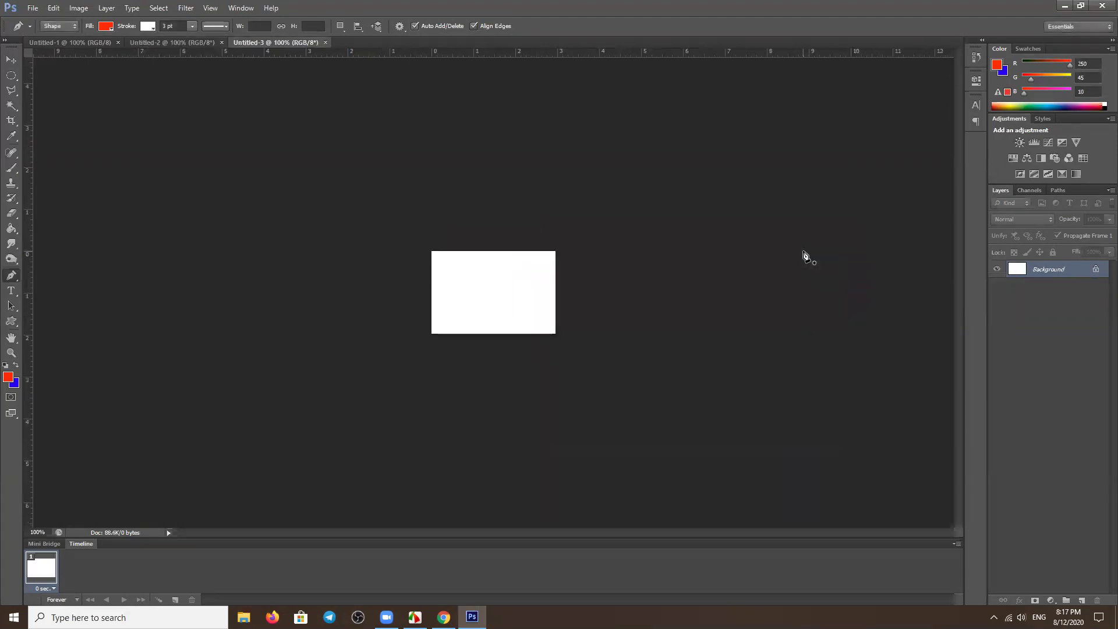
Zoom the new canvas to 300% and close the unused 5 × 8 cm document.
{"action": "key", "text": "ctrl+plus"}
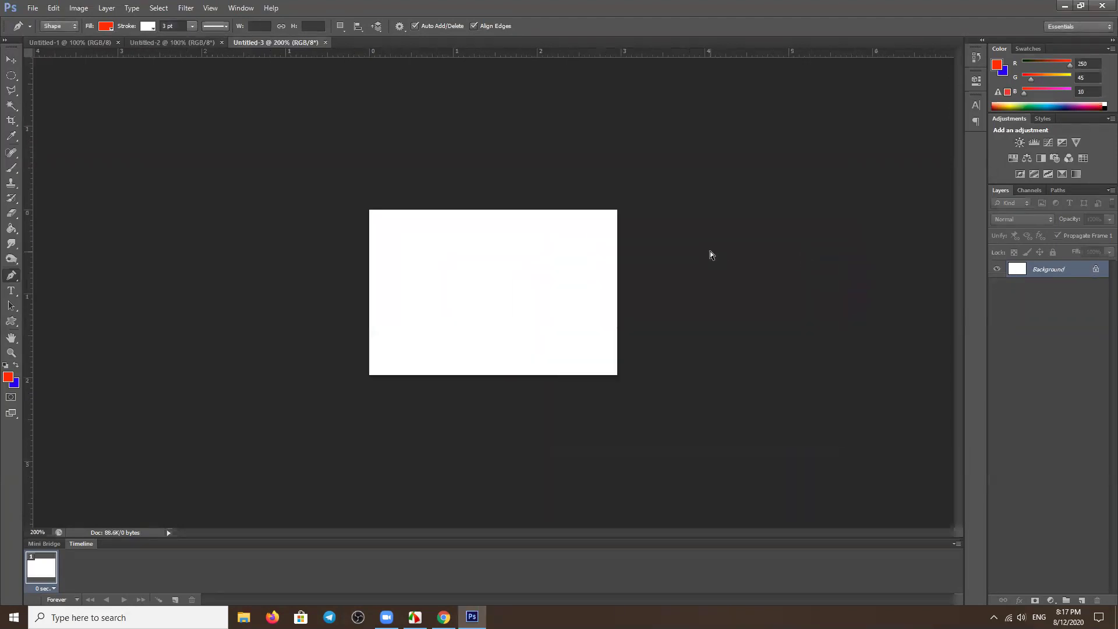
{"action": "key", "text": "ctrl+plus"}
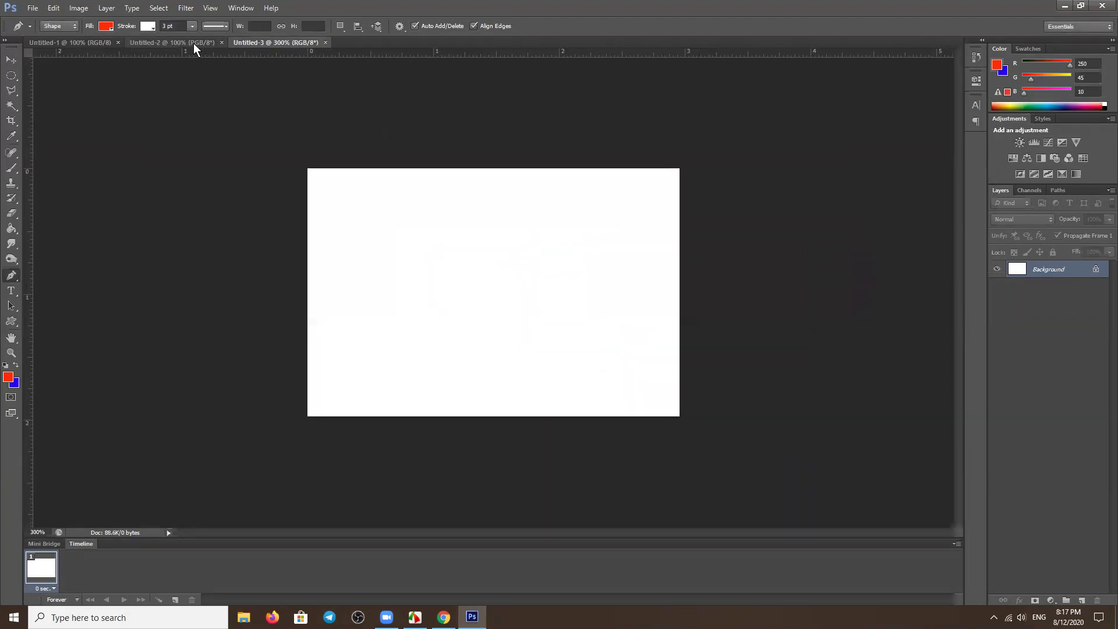
{"action": "left_click", "coordinate": [195, 43]}
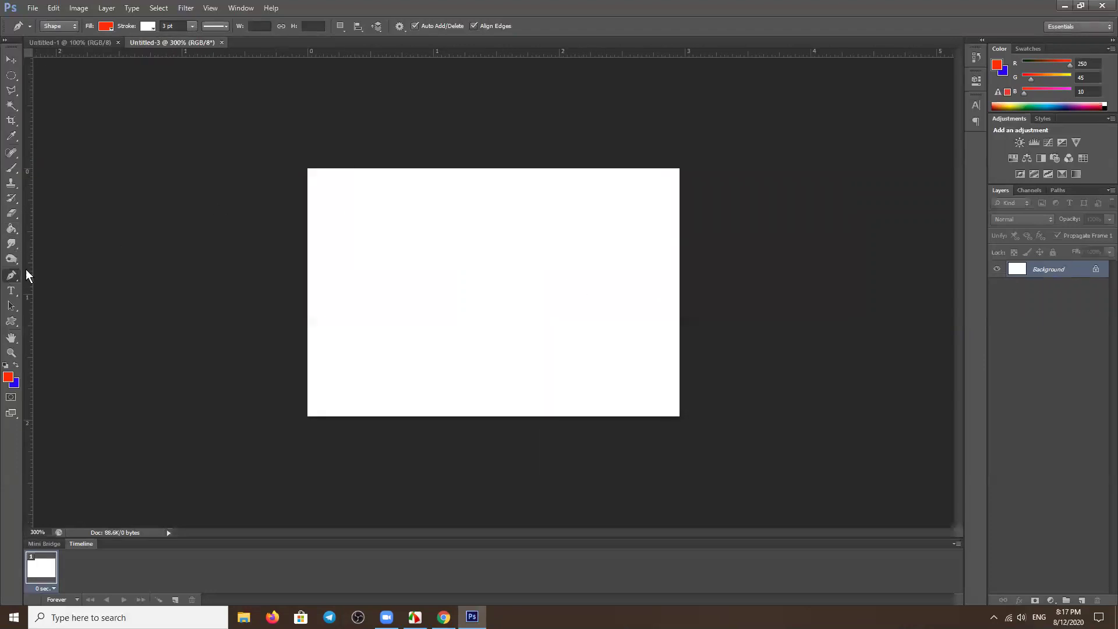
Drag three horizontal and three vertical guides across the 7.5 × 5 cm canvas.
{"action": "left_click_drag", "start_coordinate": [495, 52], "coordinate": [502, 217]}
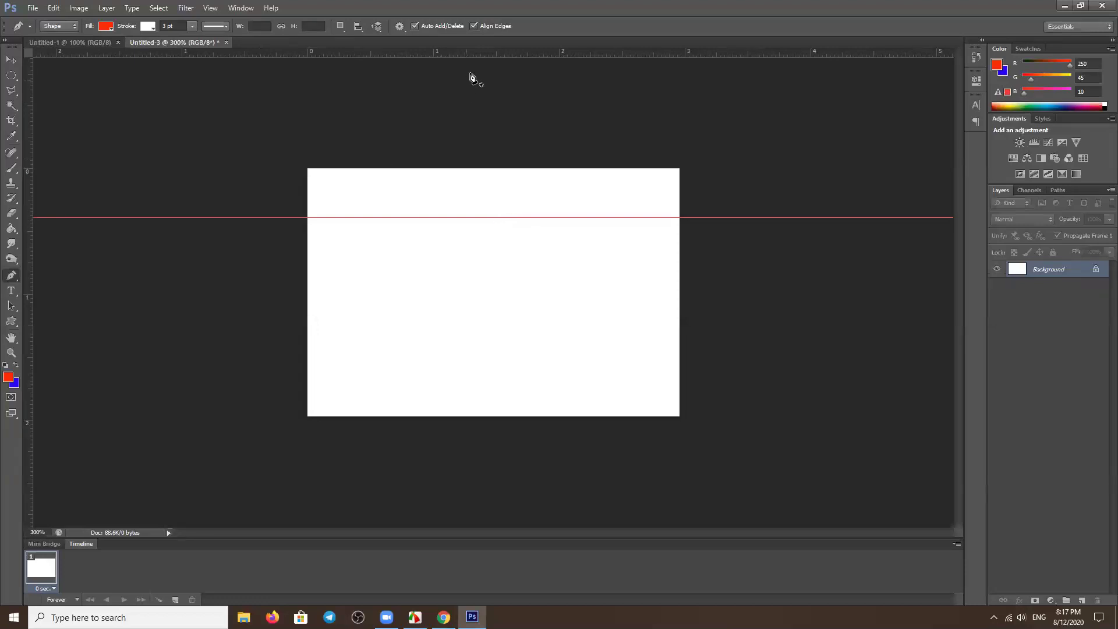
{"action": "left_click_drag", "start_coordinate": [491, 52], "coordinate": [505, 355]}
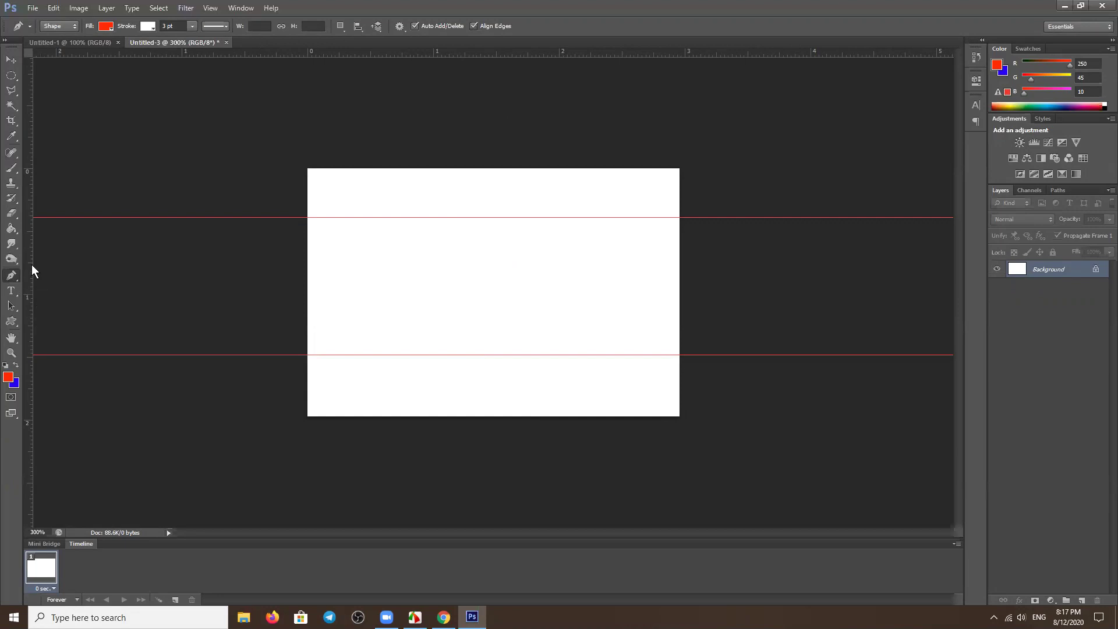
{"action": "left_click_drag", "start_coordinate": [28, 260], "coordinate": [364, 272]}
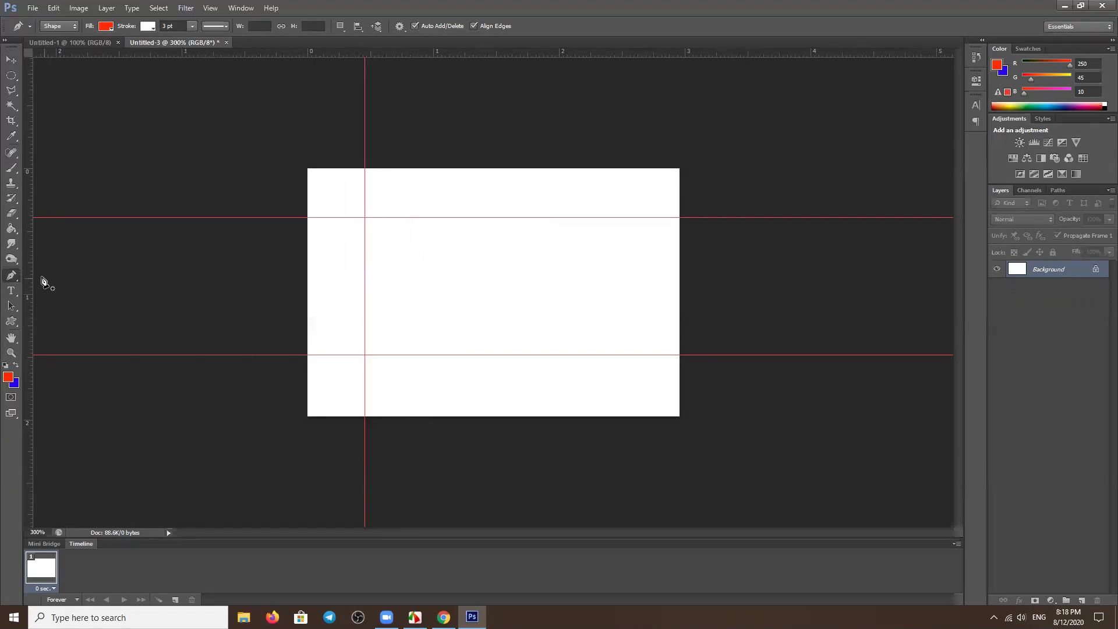
{"action": "left_click_drag", "start_coordinate": [30, 267], "coordinate": [621, 268]}
{"action": "left_click_drag", "start_coordinate": [27, 296], "coordinate": [515, 298]}
{"action": "left_click_drag", "start_coordinate": [574, 53], "coordinate": [564, 328]}
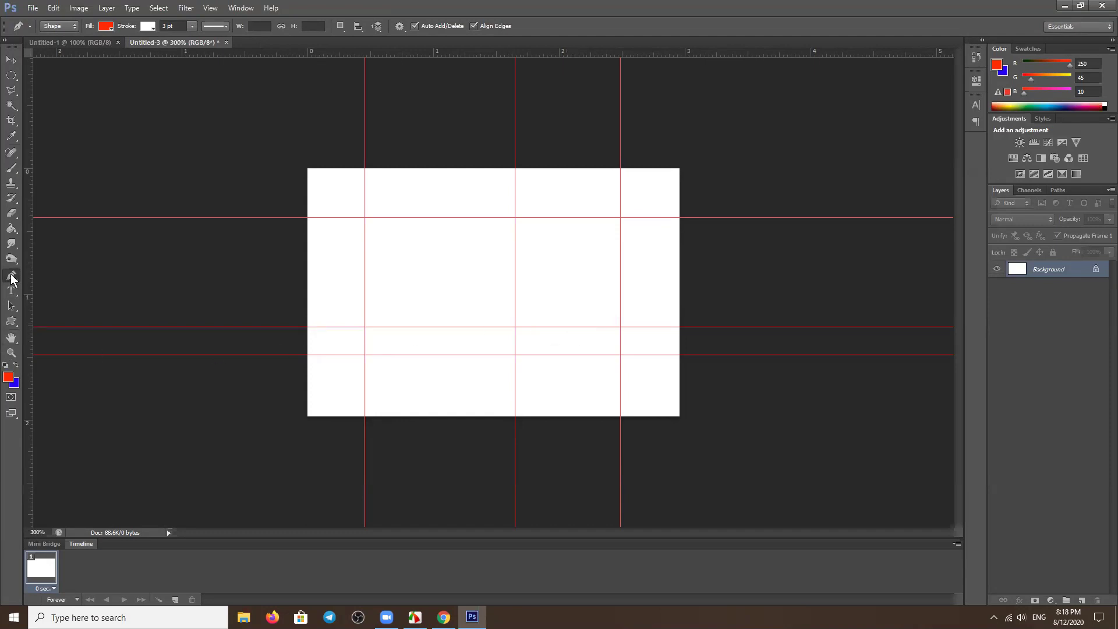
Set the shape fill to yellow and the stroke to none.
{"action": "left_click", "coordinate": [62, 38]}
{"action": "left_click", "coordinate": [105, 27]}
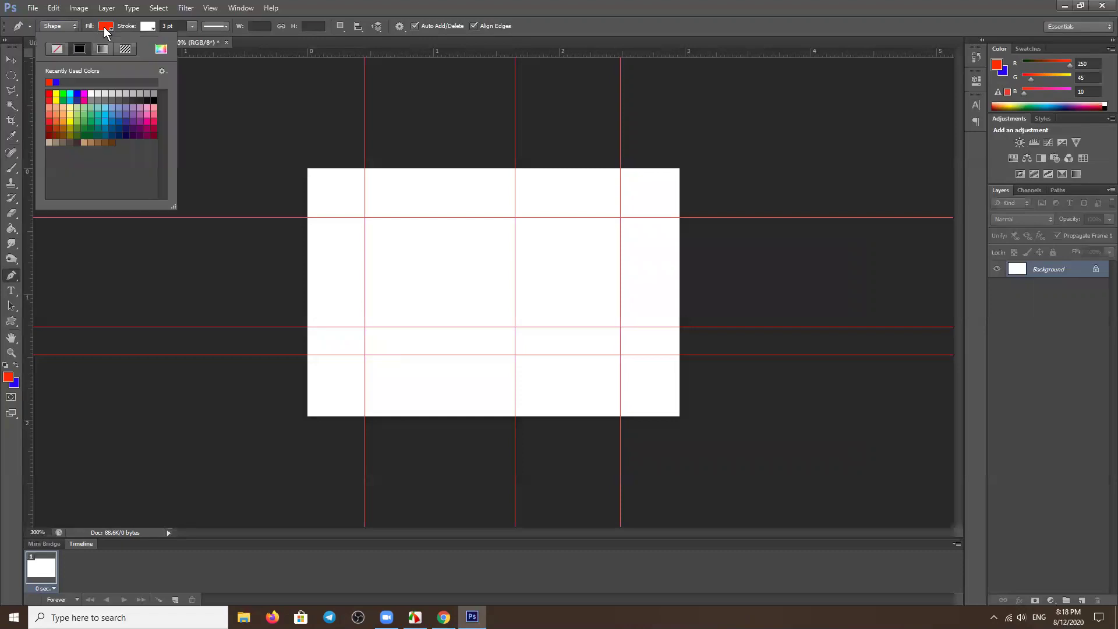
{"action": "left_click", "coordinate": [106, 27]}
{"action": "left_click", "coordinate": [149, 27]}
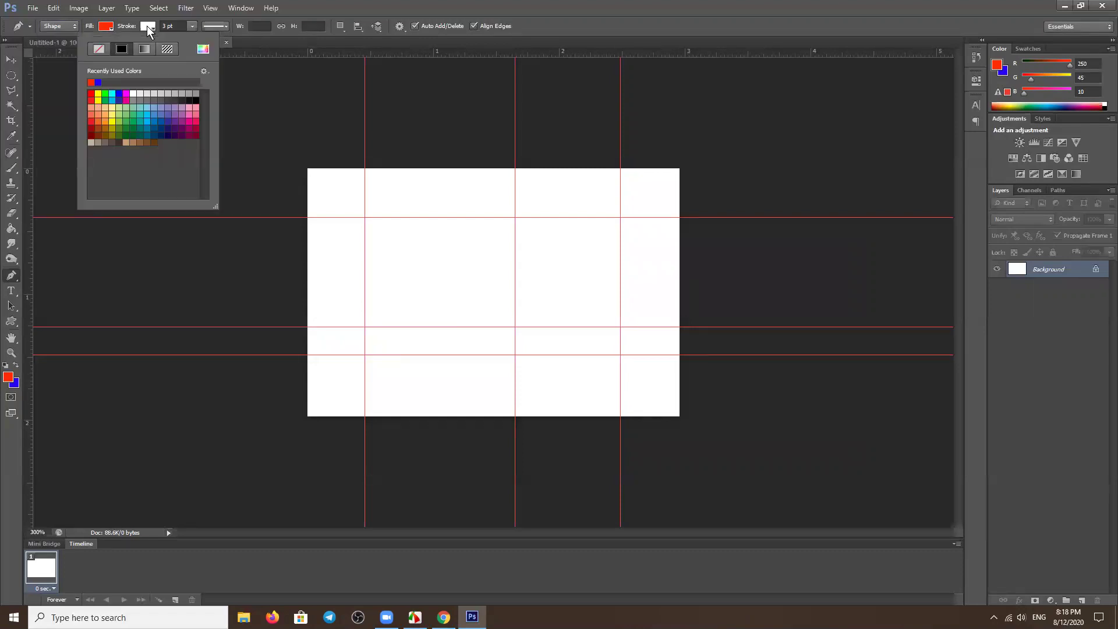
{"action": "left_click", "coordinate": [282, 37]}
{"action": "left_click", "coordinate": [105, 26]}
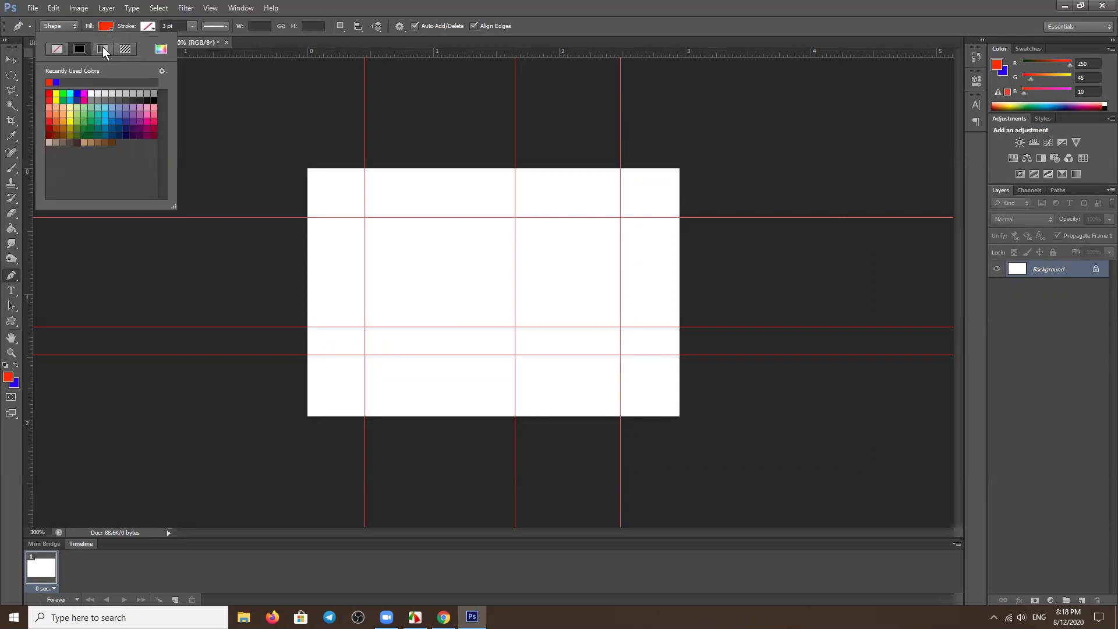
{"action": "left_click", "coordinate": [56, 95]}
{"action": "left_click", "coordinate": [315, 3]}
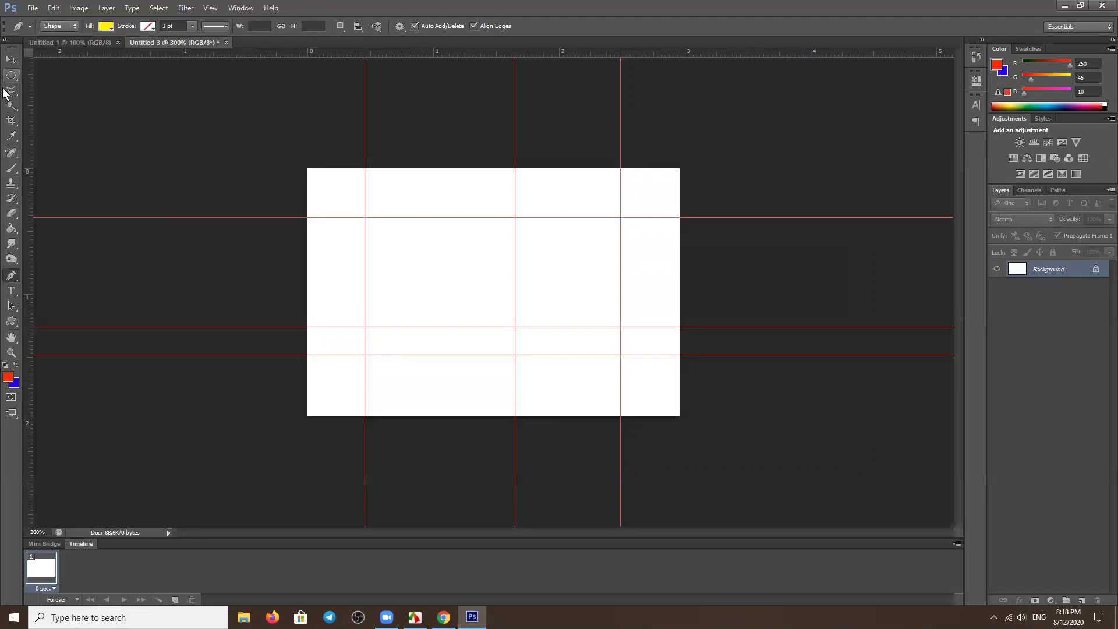
Draw a wavy-topped shape across the lower canvas along the guides, then deselect it.
{"action": "left_click", "coordinate": [307, 355]}
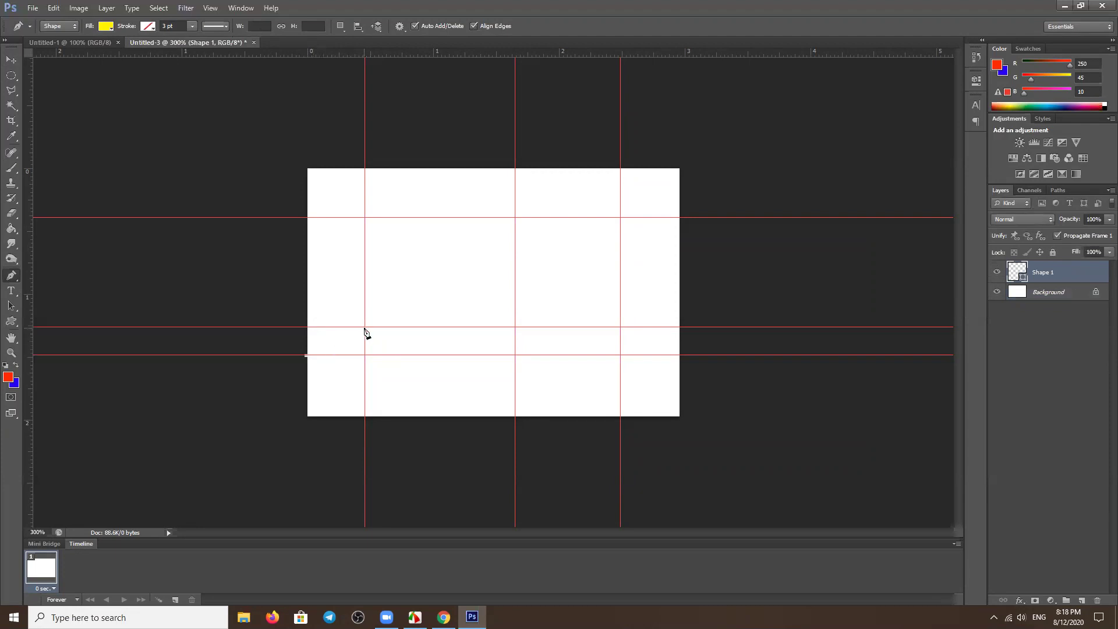
{"action": "left_click", "coordinate": [365, 327]}
{"action": "left_click_drag", "start_coordinate": [515, 355], "coordinate": [502, 450]}
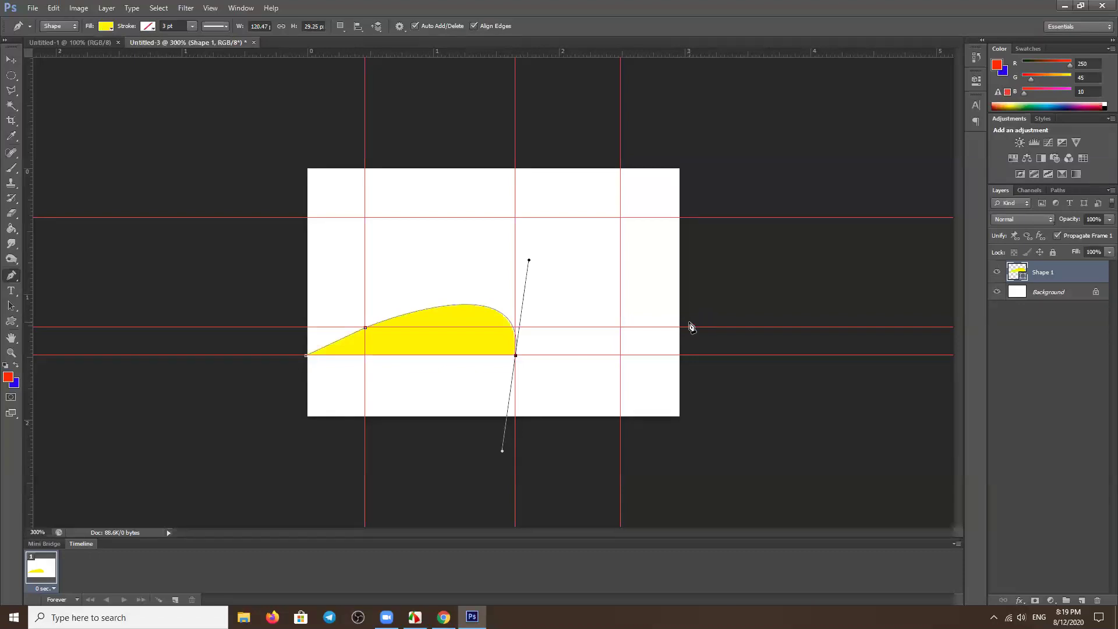
{"action": "left_click", "coordinate": [690, 326]}
{"action": "left_click_drag", "start_coordinate": [690, 326], "coordinate": [714, 450]}
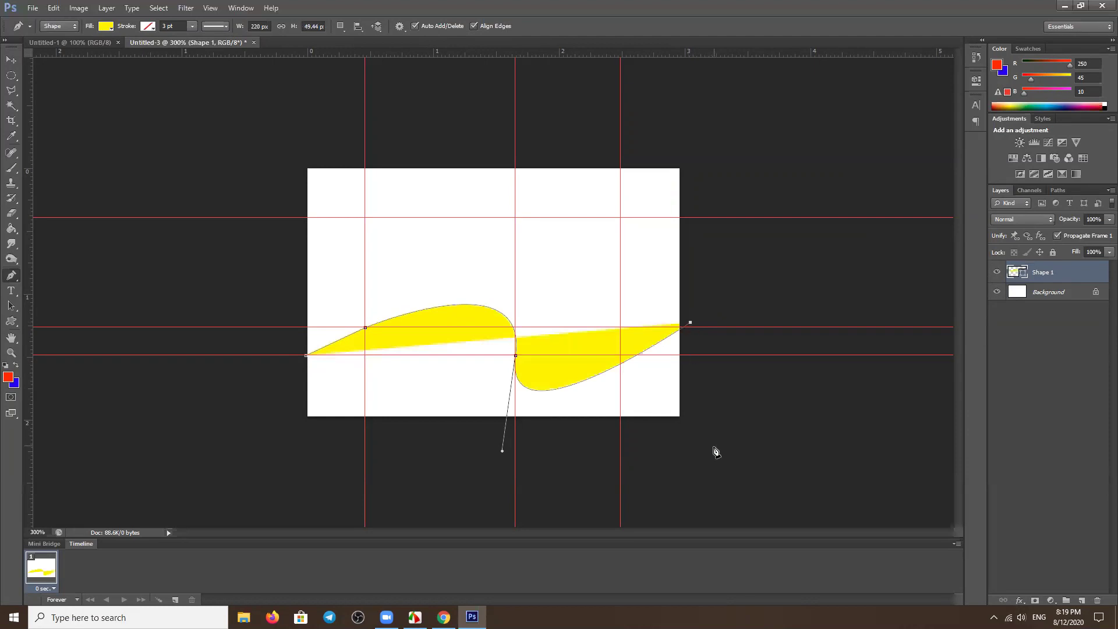
{"action": "left_click", "coordinate": [222, 473]}
{"action": "left_click", "coordinate": [306, 357]}
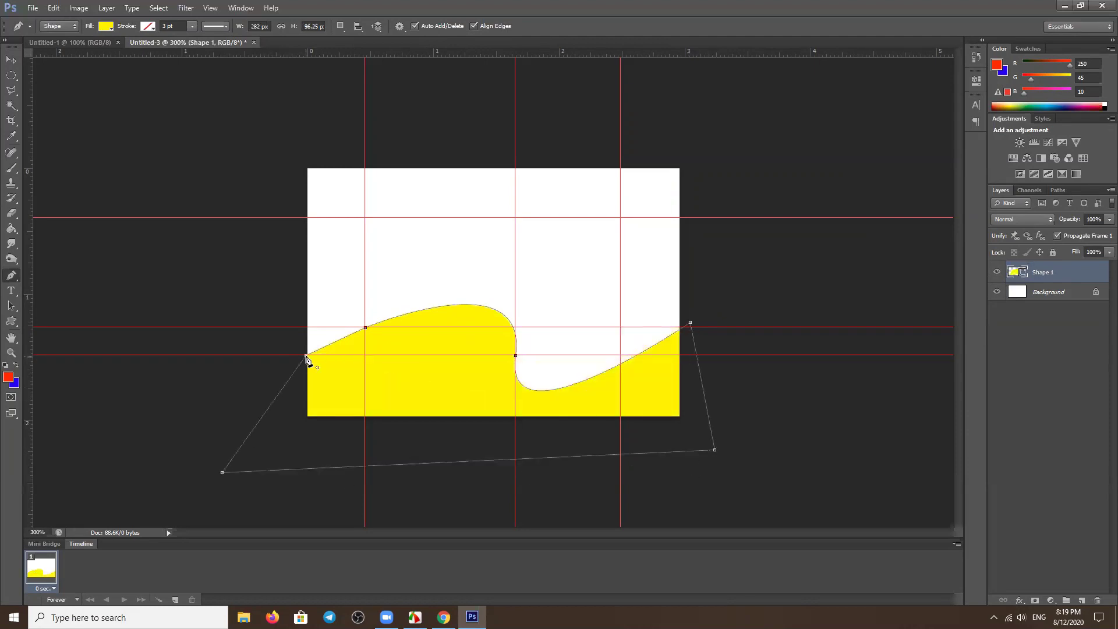
{"action": "left_click", "coordinate": [11, 60]}
{"action": "left_click", "coordinate": [873, 445]}
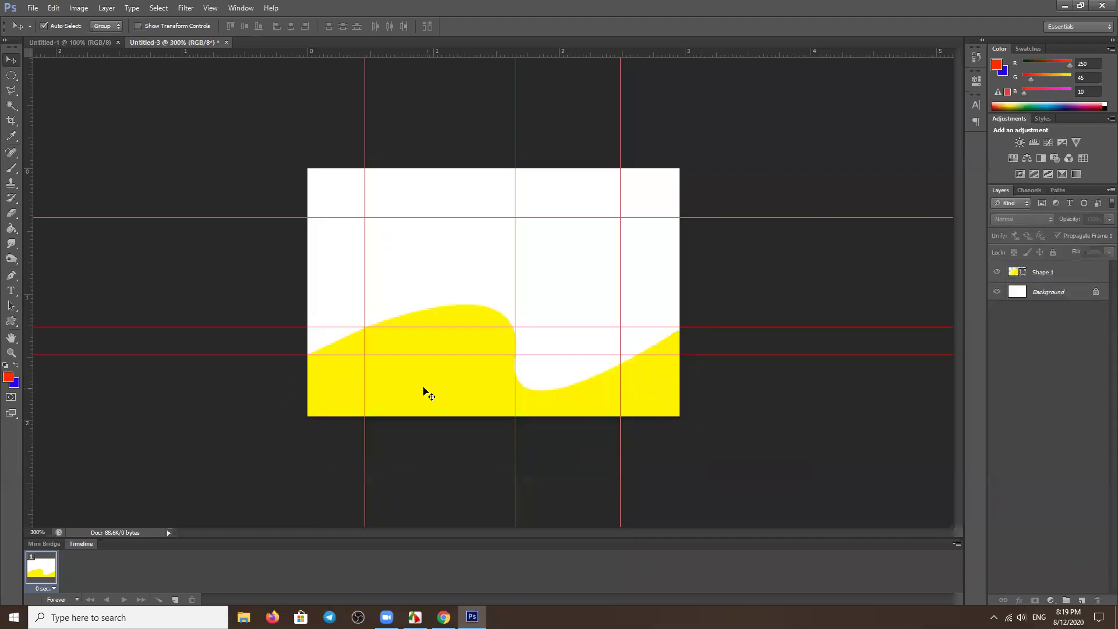
{"action": "left_click", "coordinate": [11, 275]}
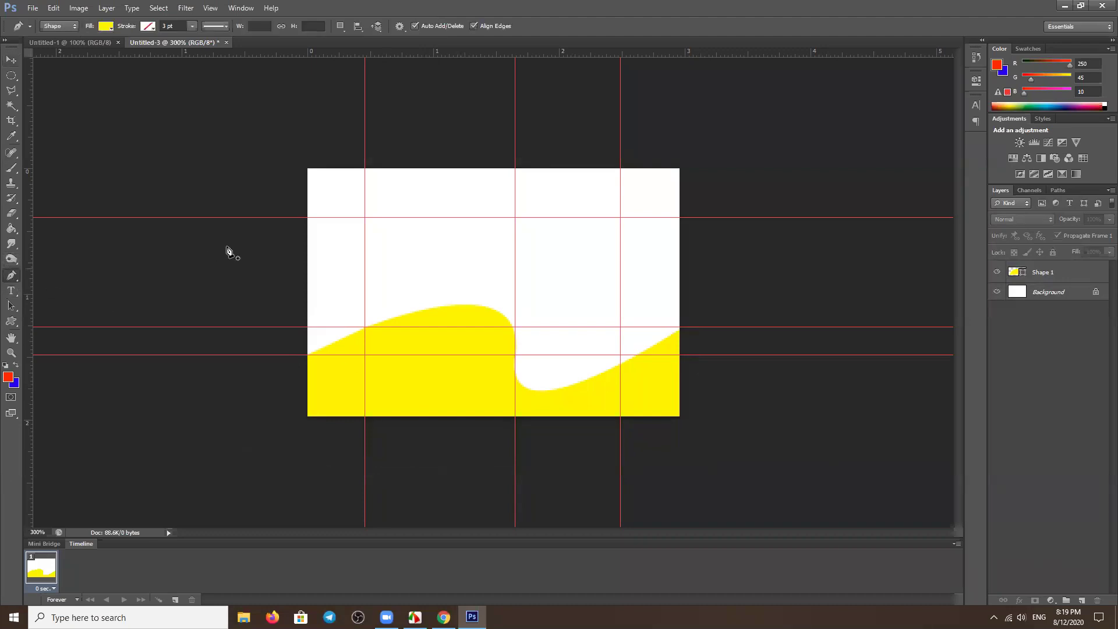
Draw a yellow shape along the canvas top with two notches at the guides.
{"action": "left_click", "coordinate": [306, 218]}
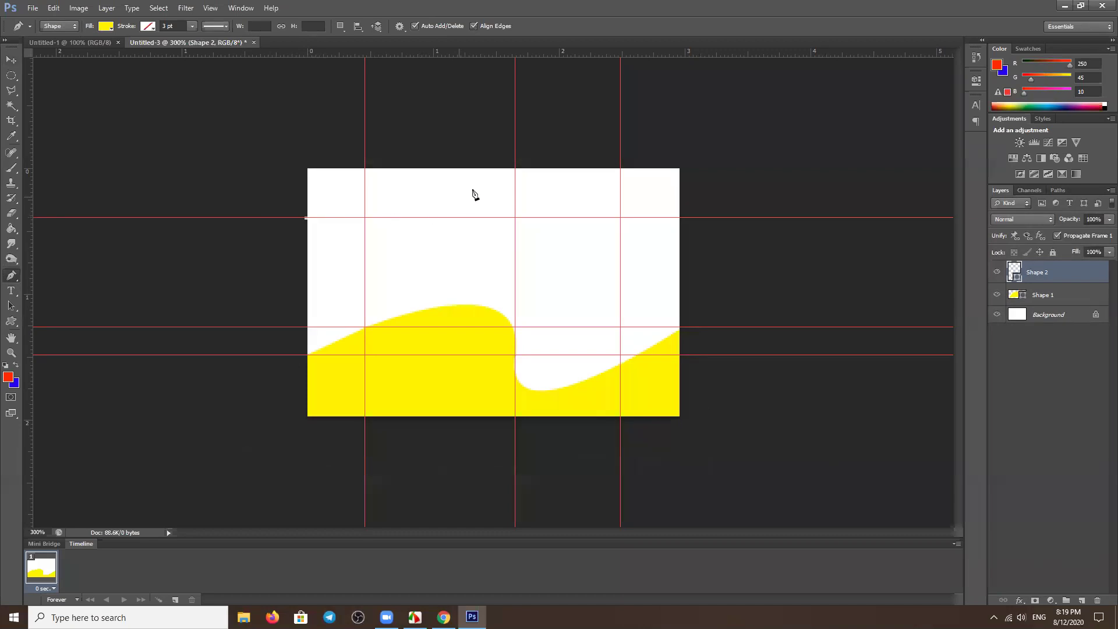
{"action": "left_click", "coordinate": [365, 170]}
{"action": "left_click", "coordinate": [515, 218]}
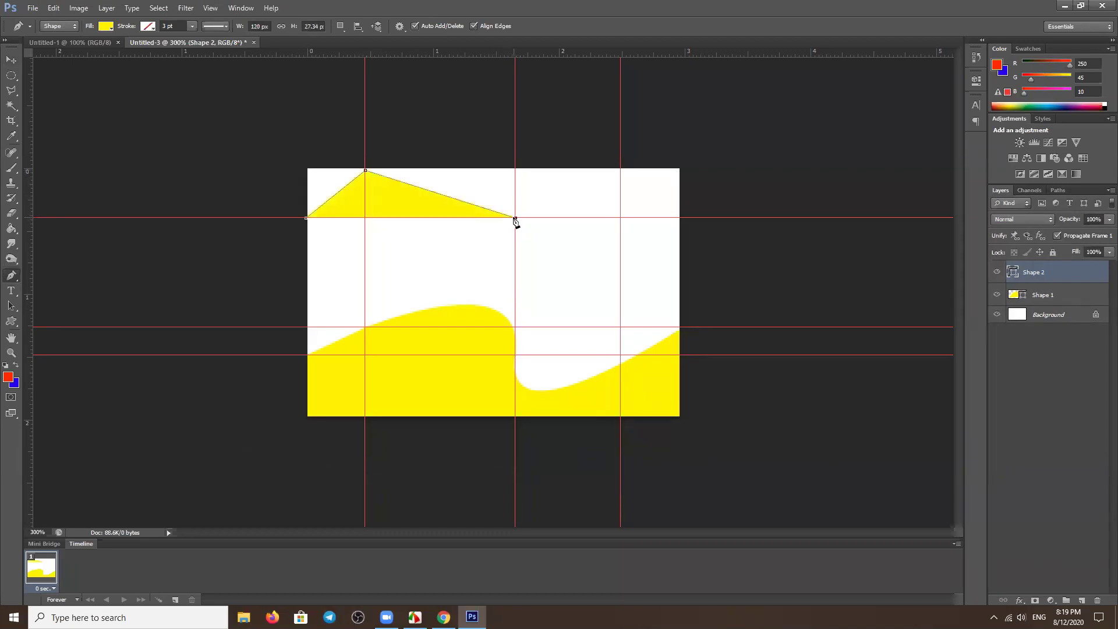
{"action": "left_click", "coordinate": [620, 169]}
{"action": "left_click", "coordinate": [679, 217]}
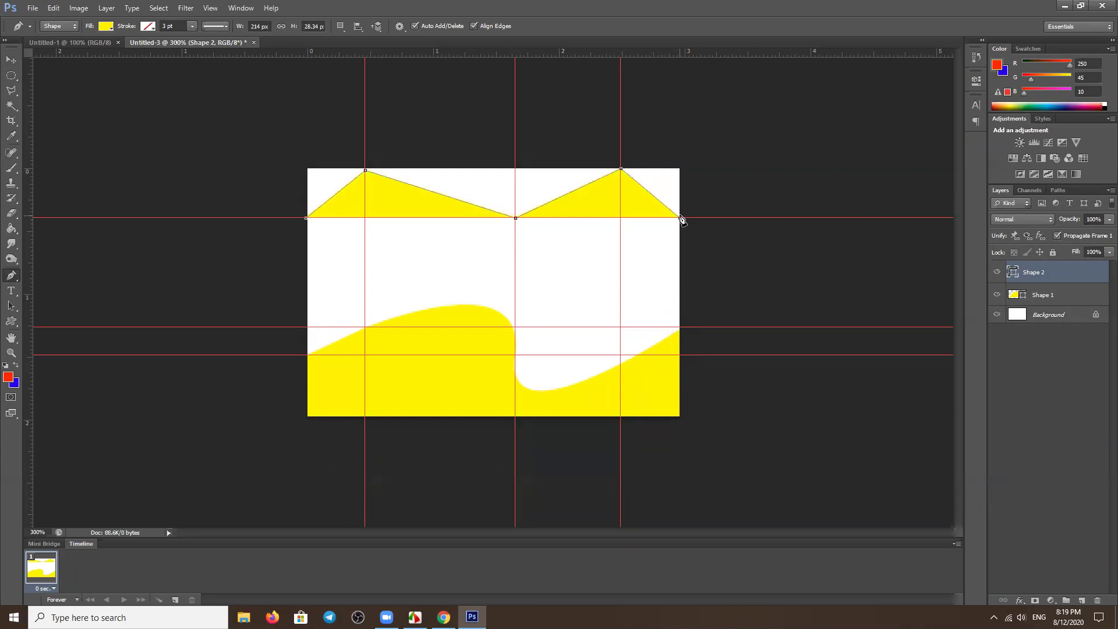
{"action": "left_click", "coordinate": [727, 126]}
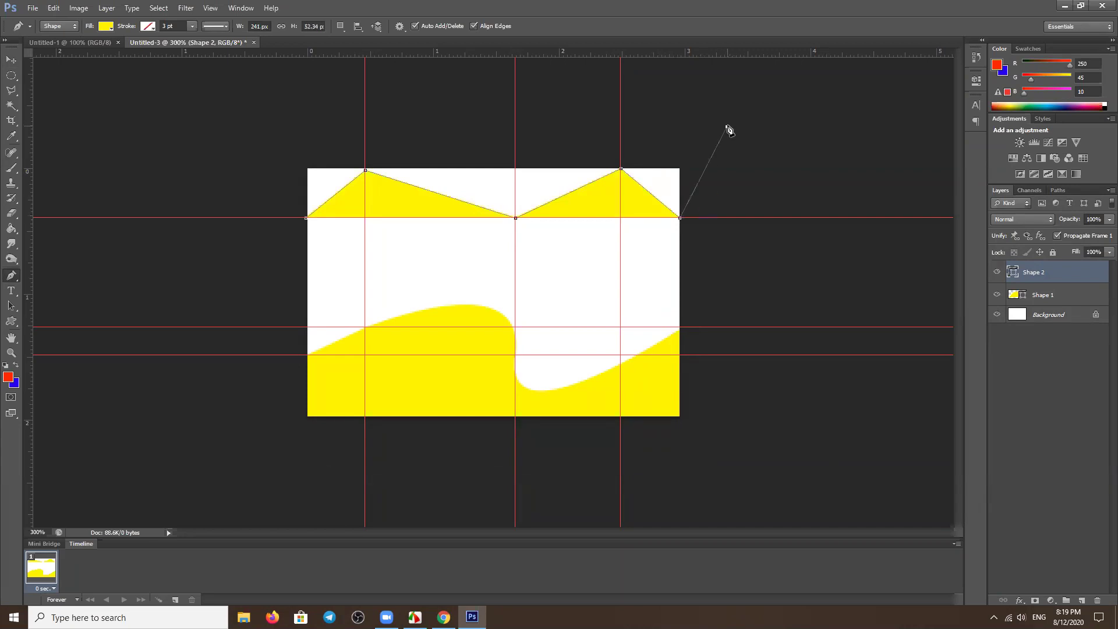
{"action": "left_click", "coordinate": [201, 121]}
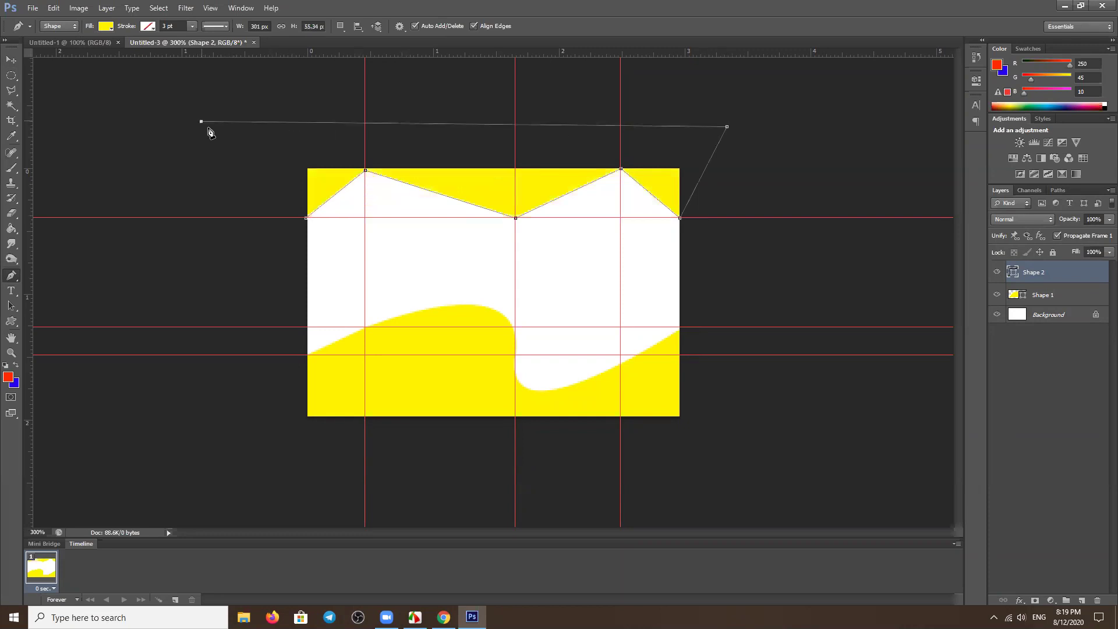
{"action": "left_click", "coordinate": [306, 219]}
Deselect the notched shape and bring up new-document settings for a 3000-pixel square.
{"action": "left_click", "coordinate": [11, 60]}
{"action": "left_click", "coordinate": [751, 330]}
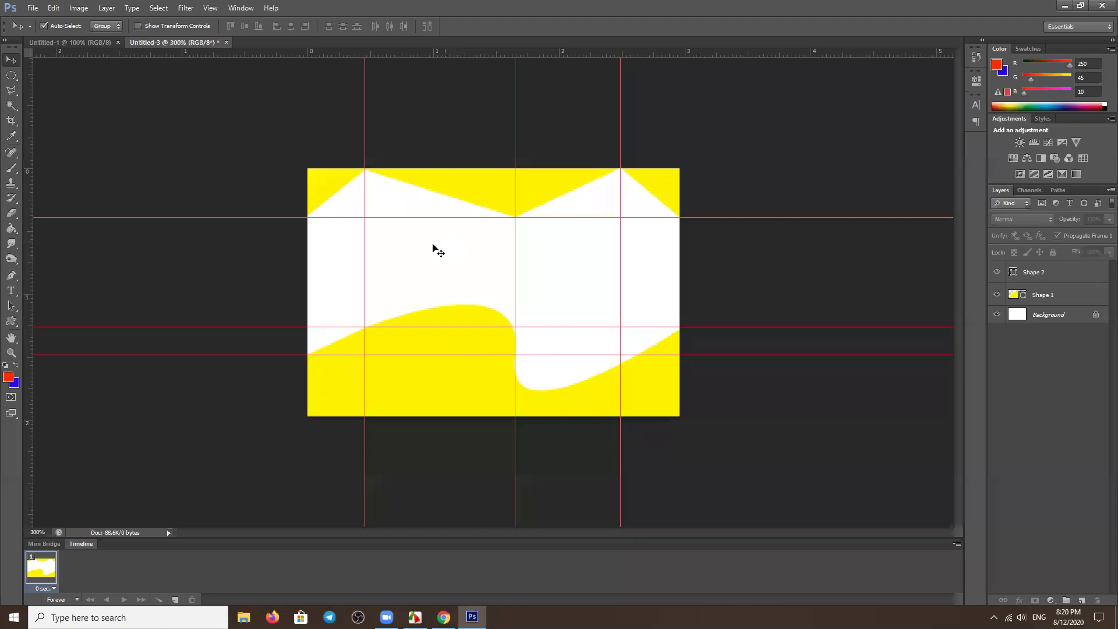
{"action": "left_click", "coordinate": [11, 274]}
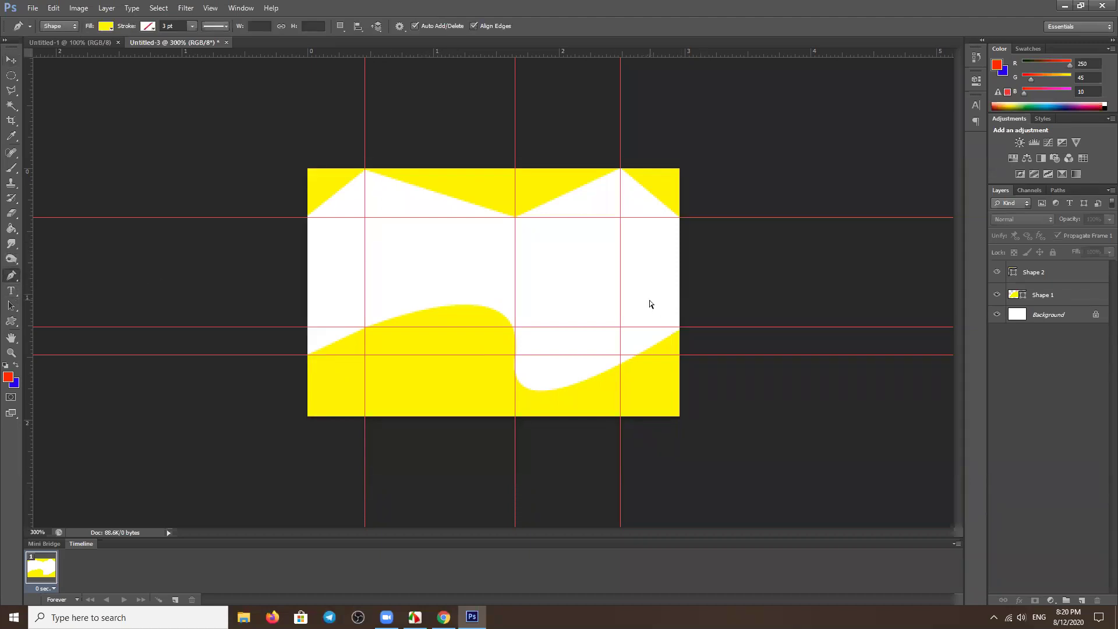
{"action": "key", "text": "ctrl+n"}
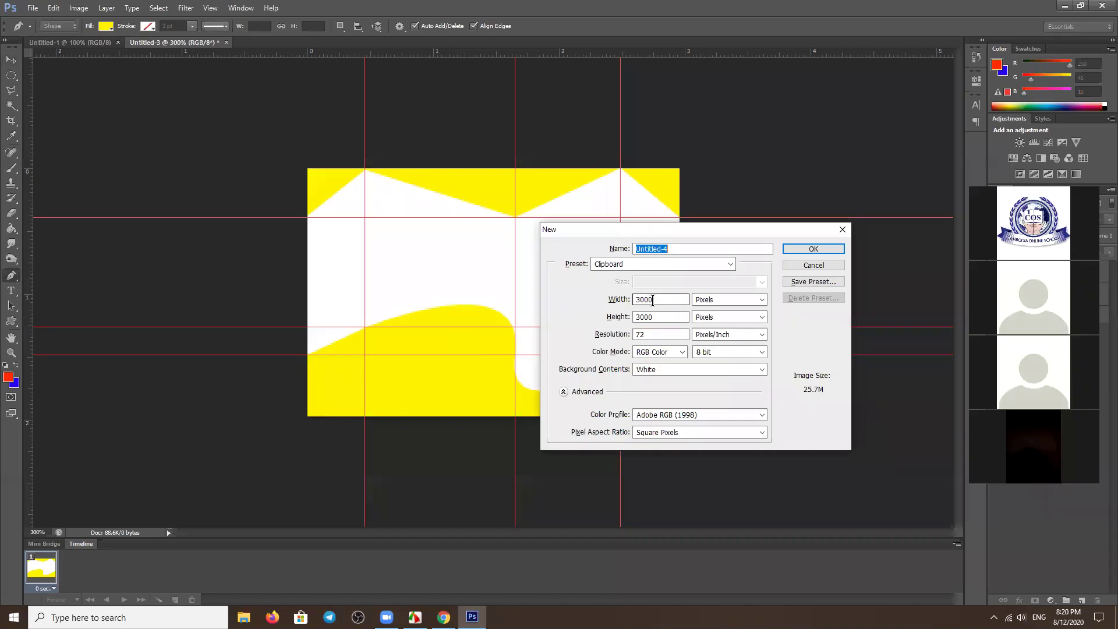
Create the 3000 × 3000 px document and close Untitled-3 without saving.
{"action": "left_click", "coordinate": [814, 248]}
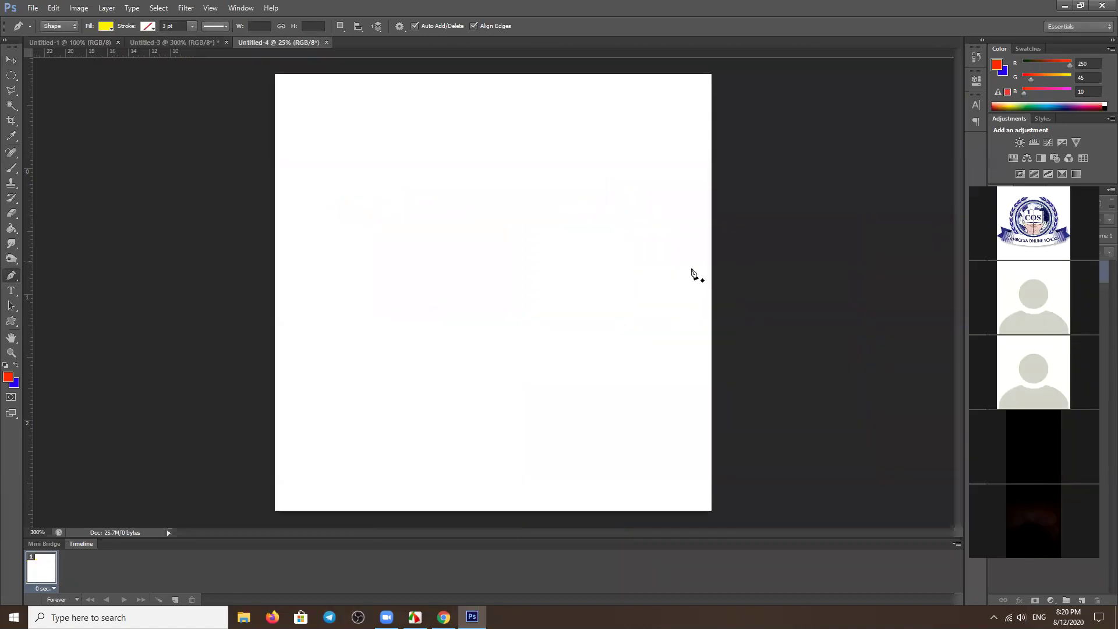
{"action": "left_click", "coordinate": [227, 42]}
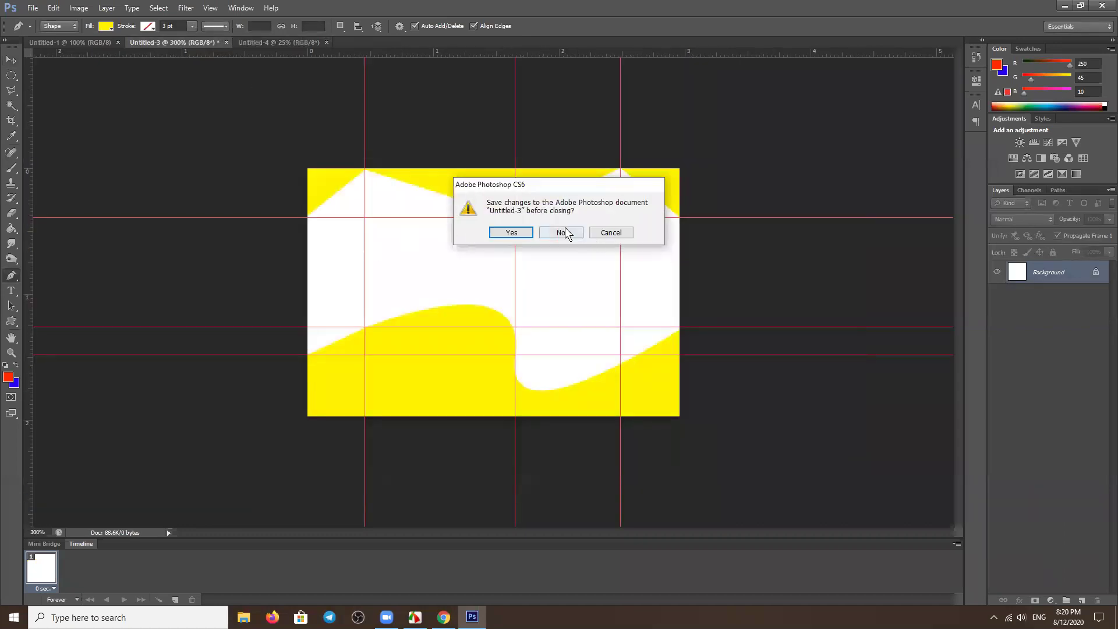
{"action": "left_click", "coordinate": [563, 232]}
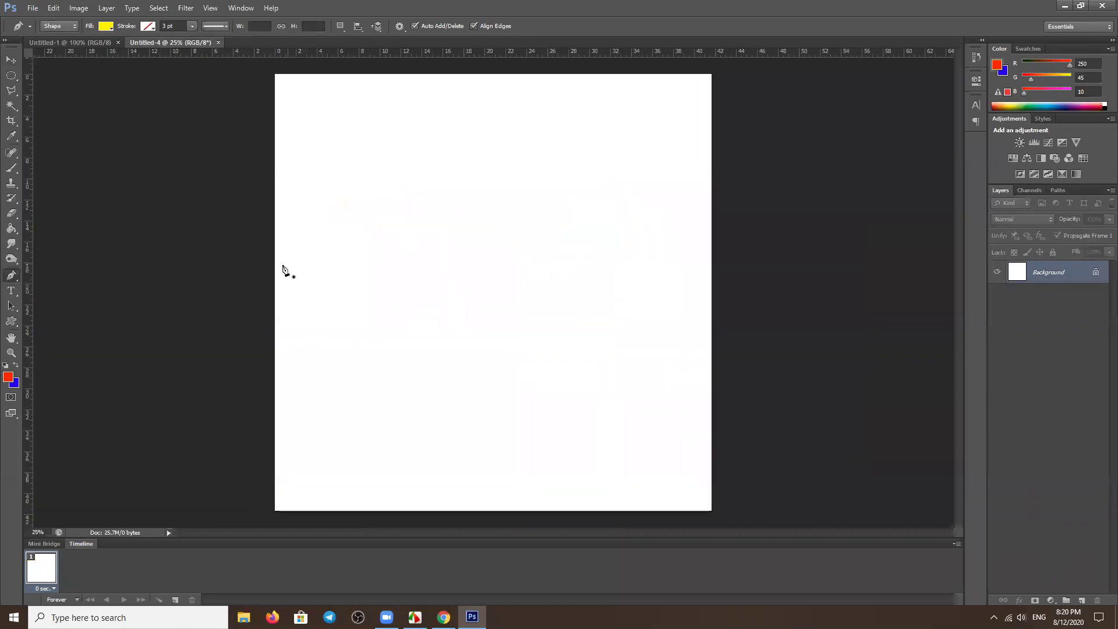
{"action": "right_click", "coordinate": [11, 277]}
{"action": "left_click", "coordinate": [53, 274]}
Draw a closed yellow triangle shape and check its fill and stroke settings.
{"action": "left_click", "coordinate": [284, 231]}
{"action": "left_click", "coordinate": [474, 141]}
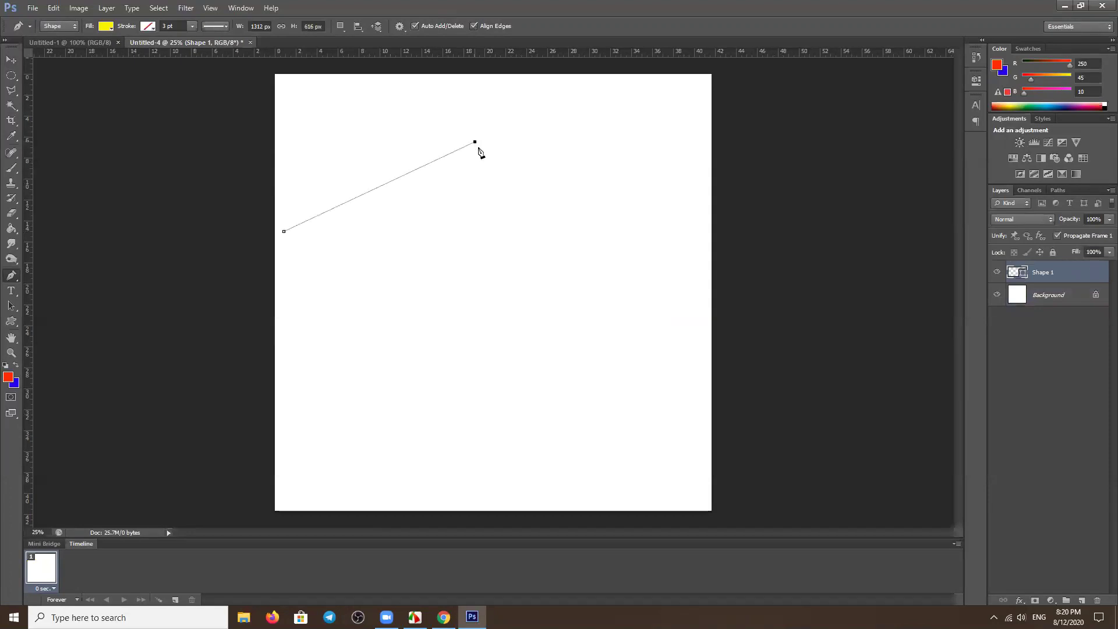
{"action": "left_click", "coordinate": [561, 225]}
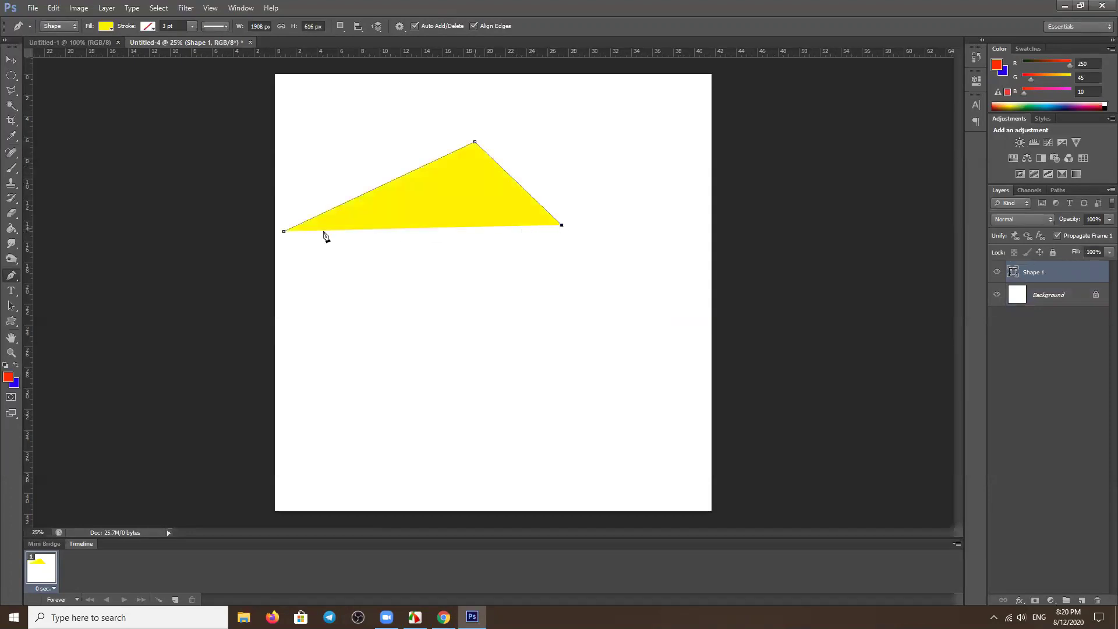
{"action": "left_click", "coordinate": [284, 232]}
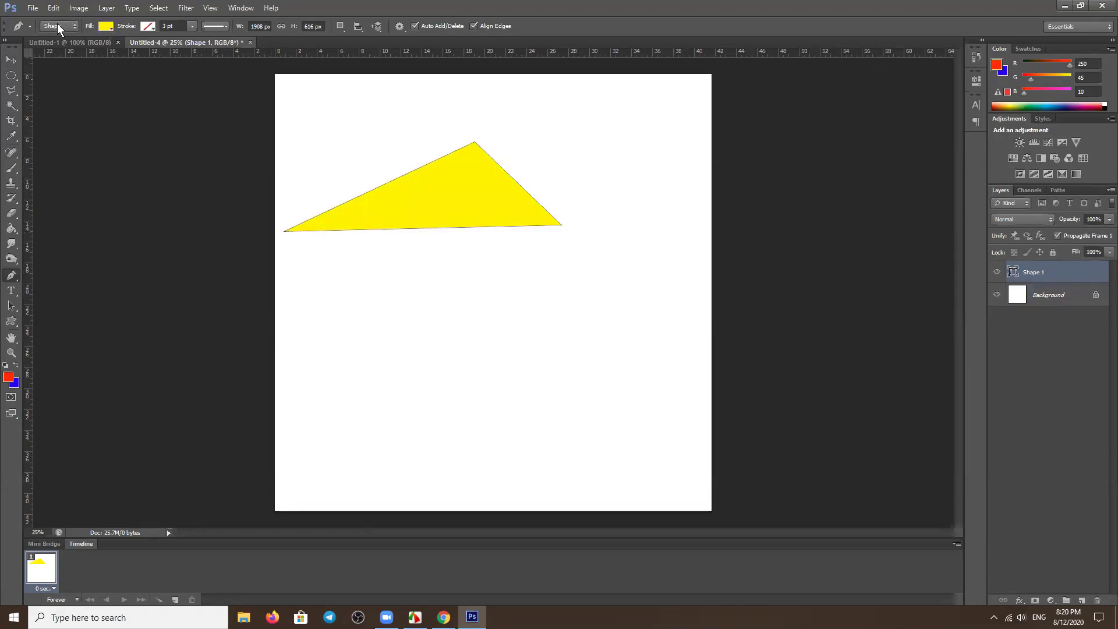
{"action": "left_click", "coordinate": [105, 27]}
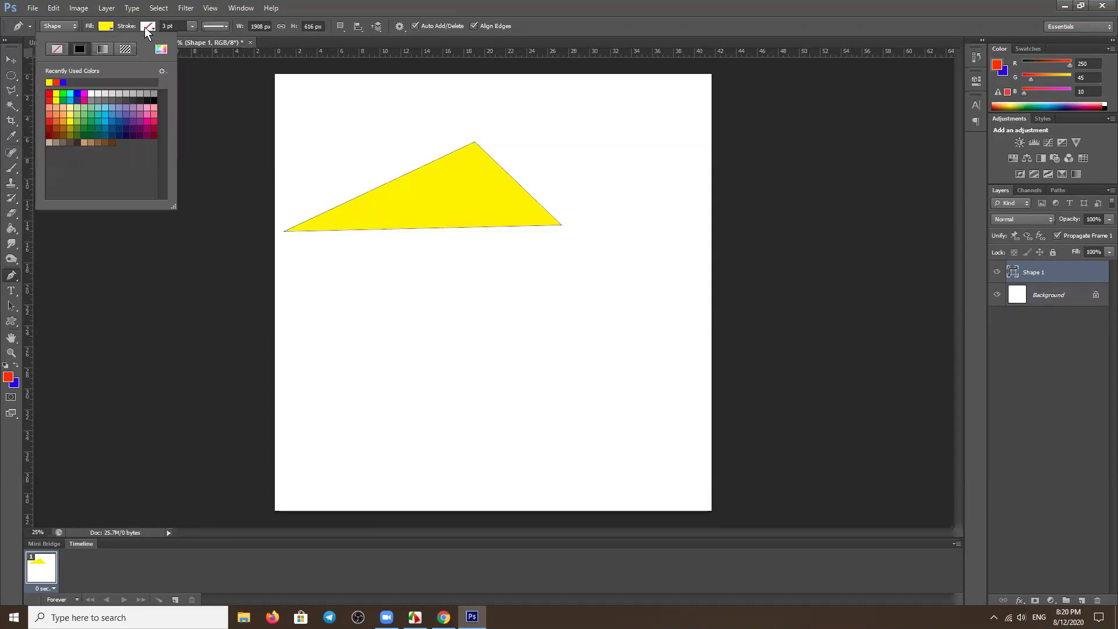
{"action": "left_click", "coordinate": [149, 27]}
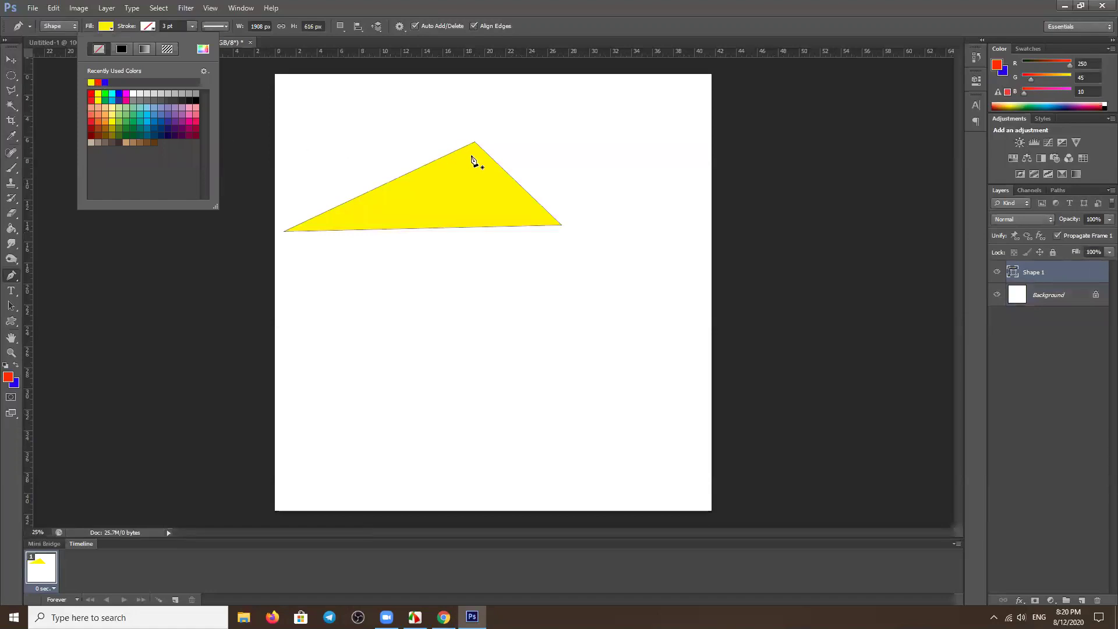
Nudge the yellow triangle slightly to the right, then return to the Pen tool.
{"action": "left_click", "coordinate": [11, 59]}
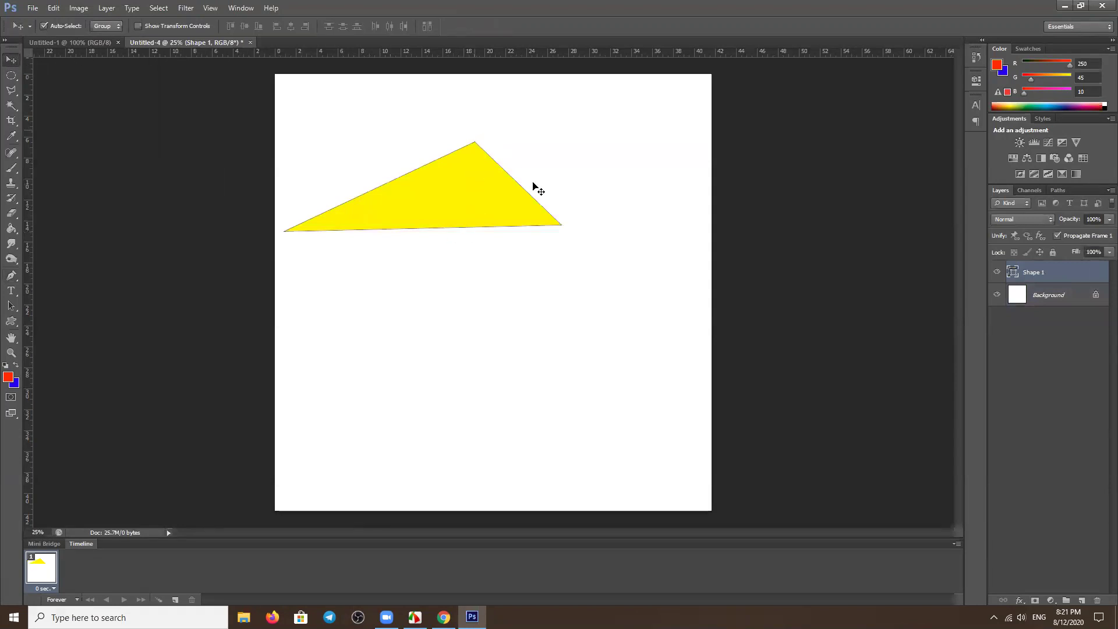
{"action": "left_click", "coordinate": [452, 303]}
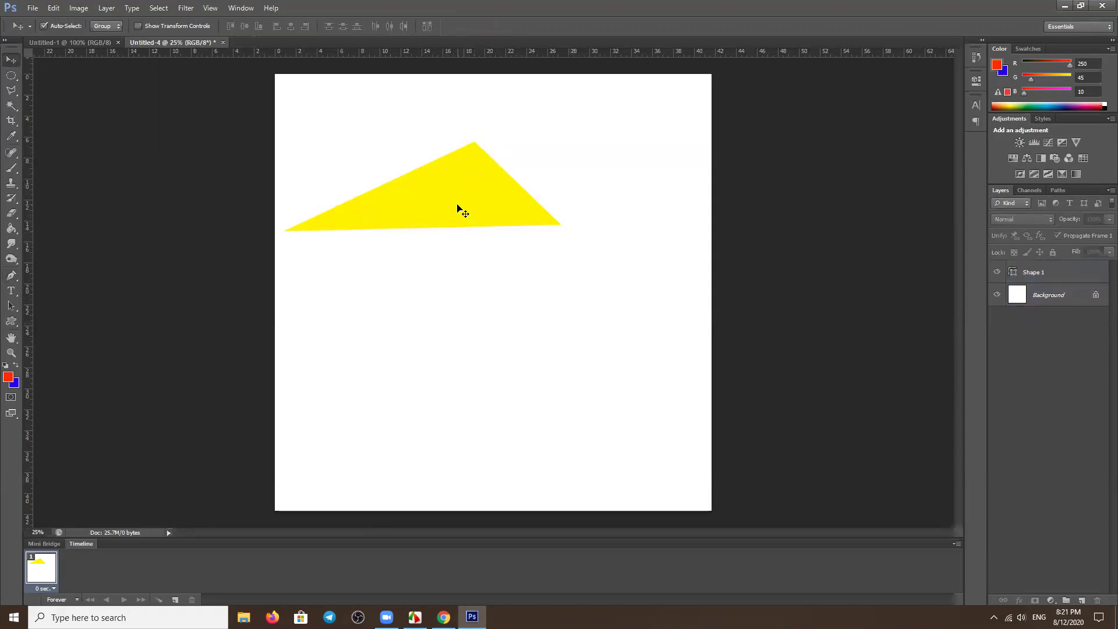
{"action": "left_click_drag", "start_coordinate": [456, 207], "coordinate": [480, 205]}
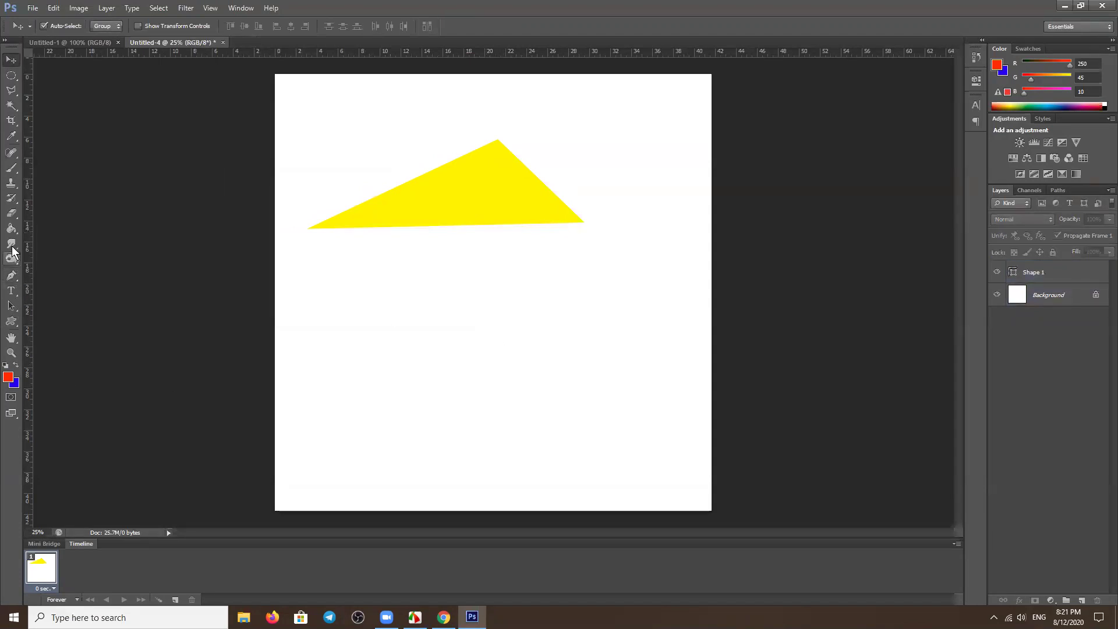
{"action": "left_click", "coordinate": [11, 276]}
{"action": "right_click", "coordinate": [11, 276]}
{"action": "left_click", "coordinate": [73, 277]}
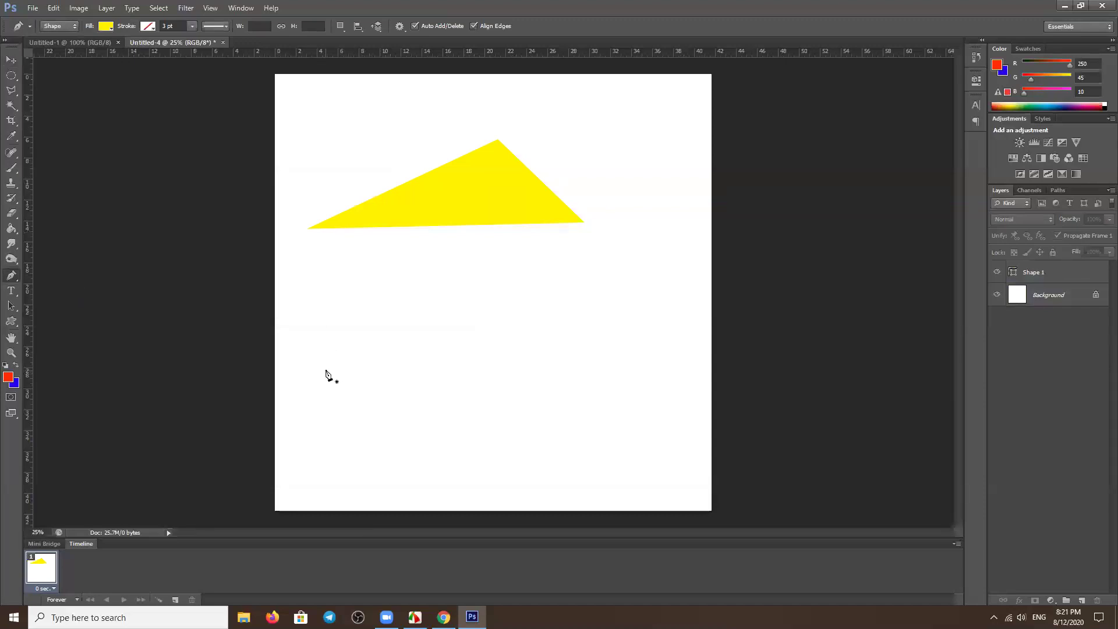
Draw a closed yellow shape with a curved top along the canvas bottom.
{"action": "left_click", "coordinate": [276, 404]}
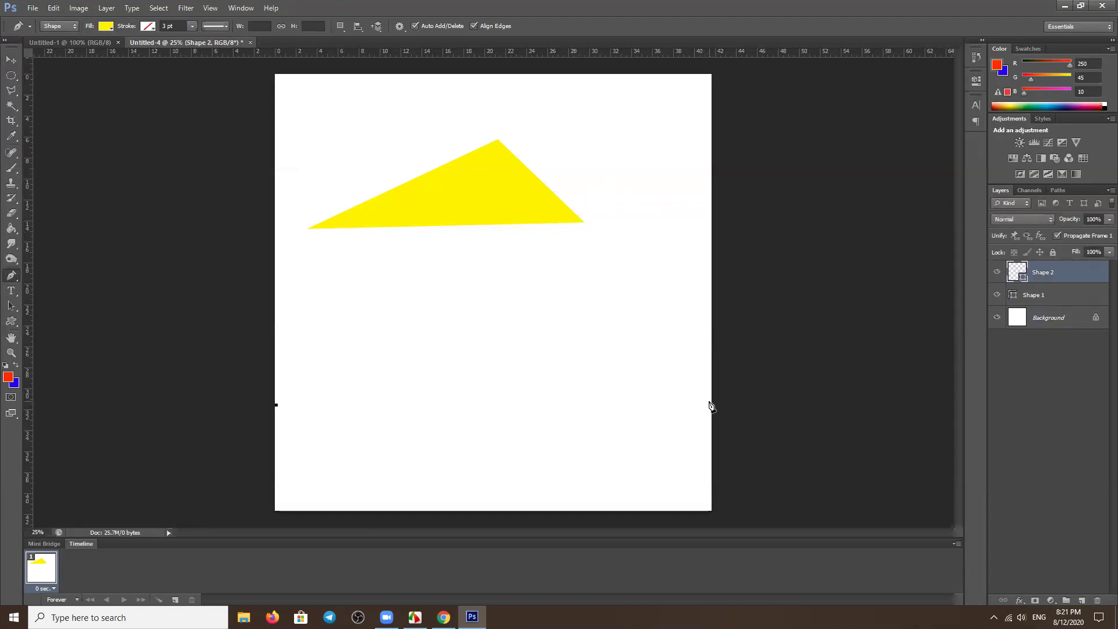
{"action": "mouse_move", "coordinate": [710, 402]}
{"action": "left_mouse_down"}
{"action": "mouse_move", "coordinate": [829, 520]}
{"action": "mouse_move", "coordinate": [930, 518]}
{"action": "mouse_move", "coordinate": [929, 434]}
{"action": "mouse_move", "coordinate": [849, 310]}
{"action": "mouse_move", "coordinate": [835, 235]}
{"action": "left_mouse_up"}
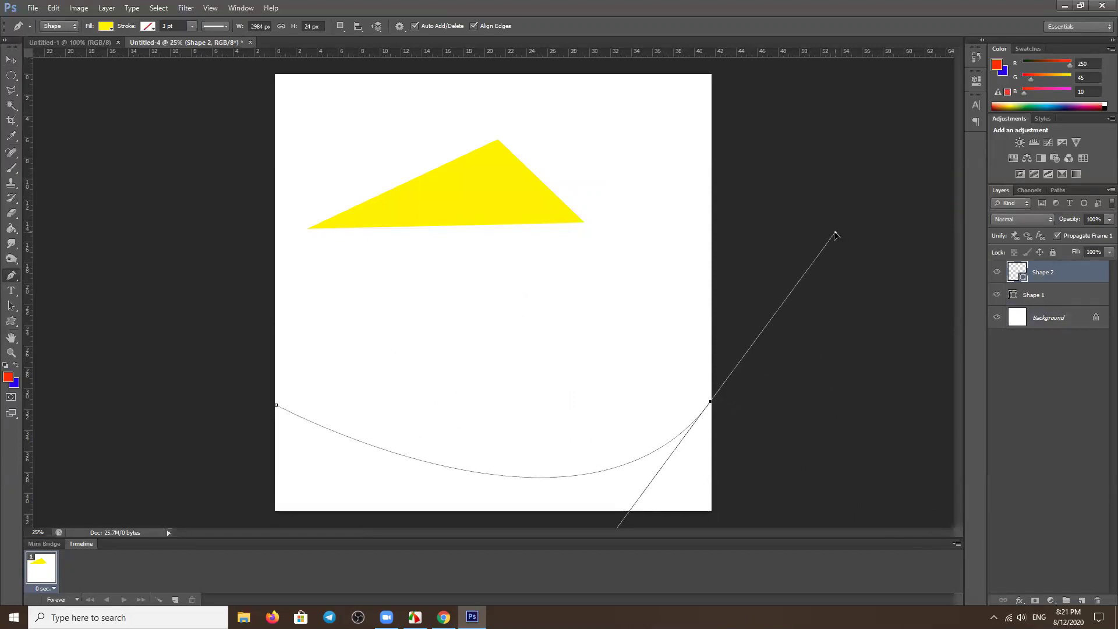
{"action": "left_click_drag", "start_coordinate": [836, 236], "coordinate": [835, 233]}
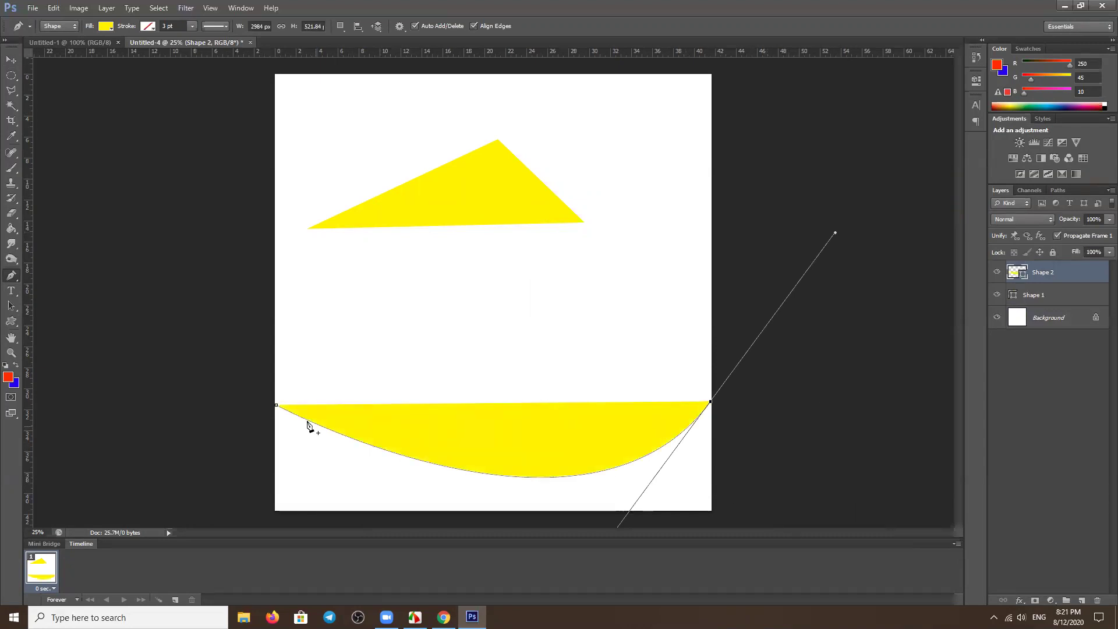
{"action": "left_click", "coordinate": [740, 525]}
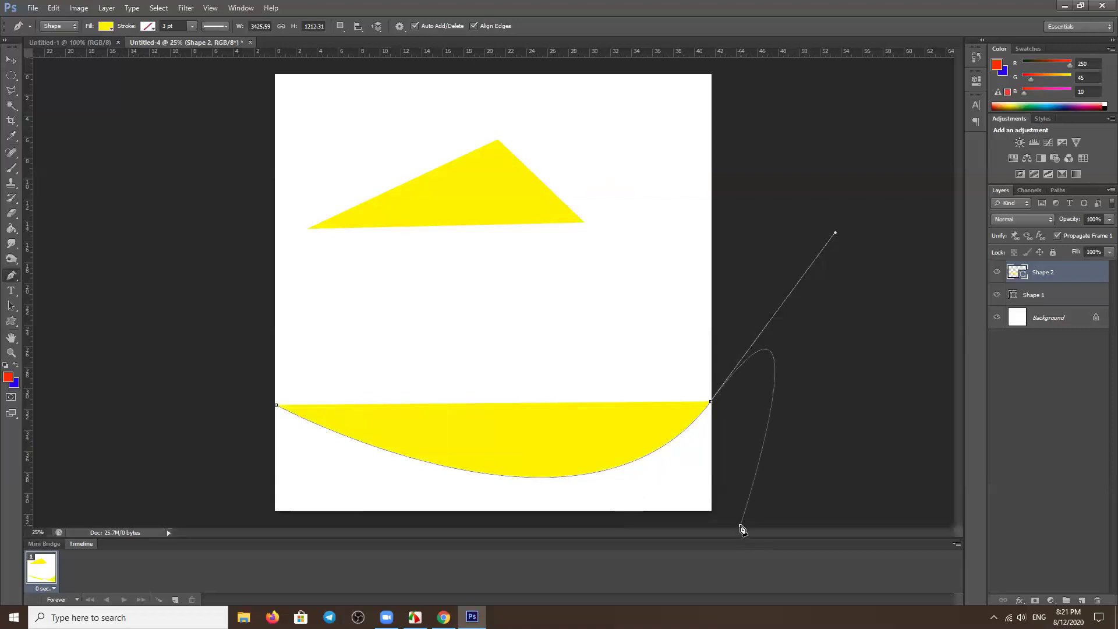
{"action": "left_click", "coordinate": [252, 517]}
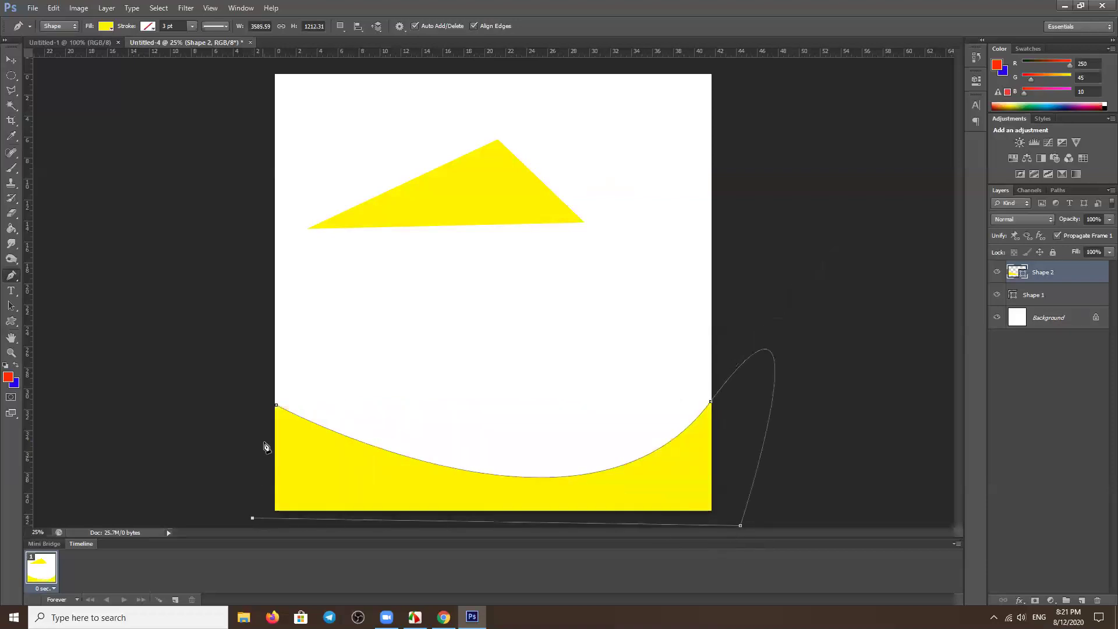
{"action": "left_click", "coordinate": [276, 406]}
Move the triangle higher and further right, then select the bottom wave shape.
{"action": "left_click", "coordinate": [12, 60]}
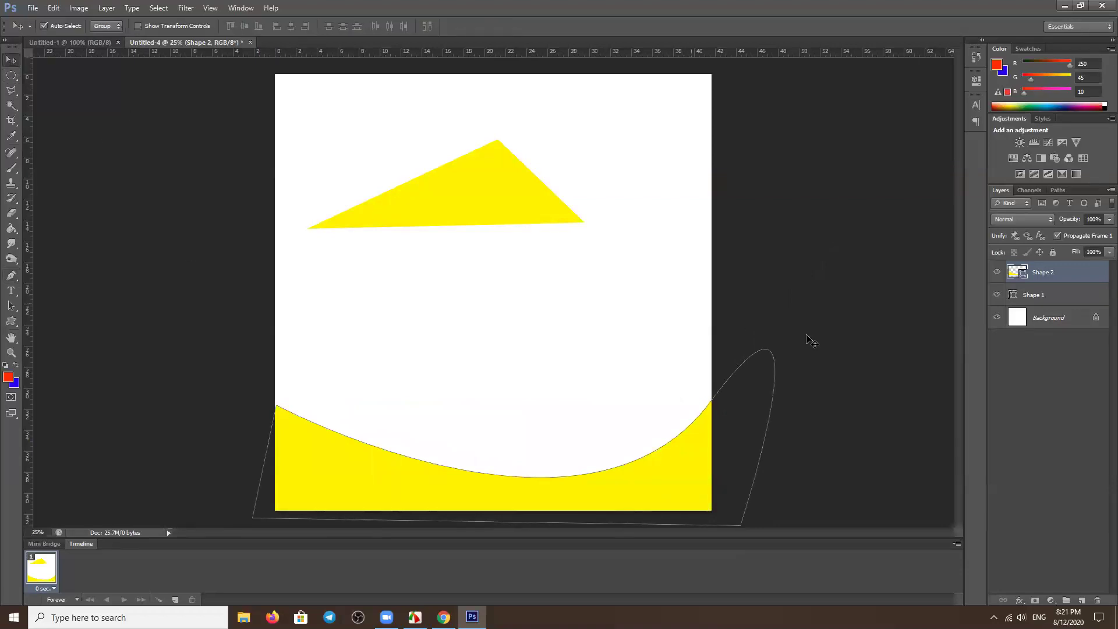
{"action": "left_click", "coordinate": [879, 331]}
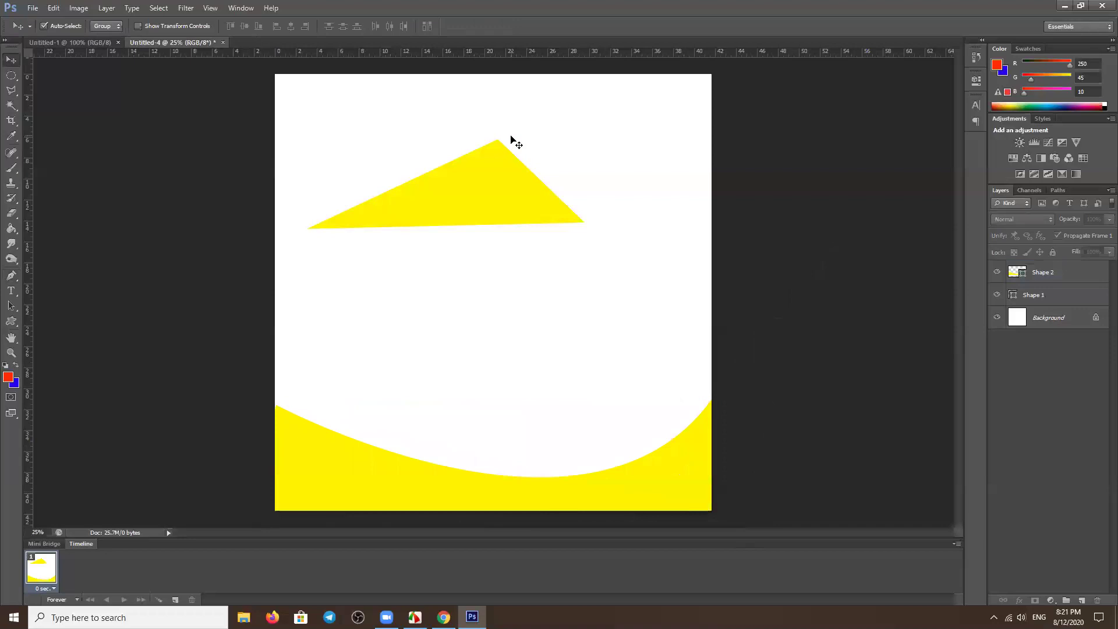
{"action": "mouse_move", "coordinate": [499, 204]}
{"action": "left_mouse_down"}
{"action": "mouse_move", "coordinate": [569, 186]}
{"action": "mouse_move", "coordinate": [579, 139]}
{"action": "left_mouse_up"}
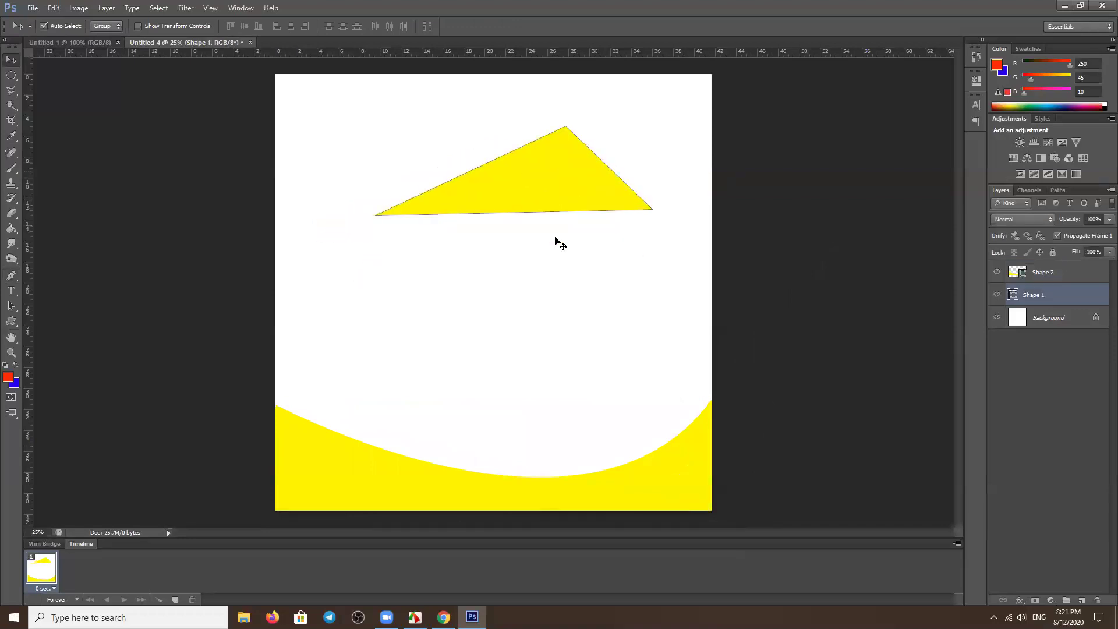
{"action": "left_click", "coordinate": [469, 497]}
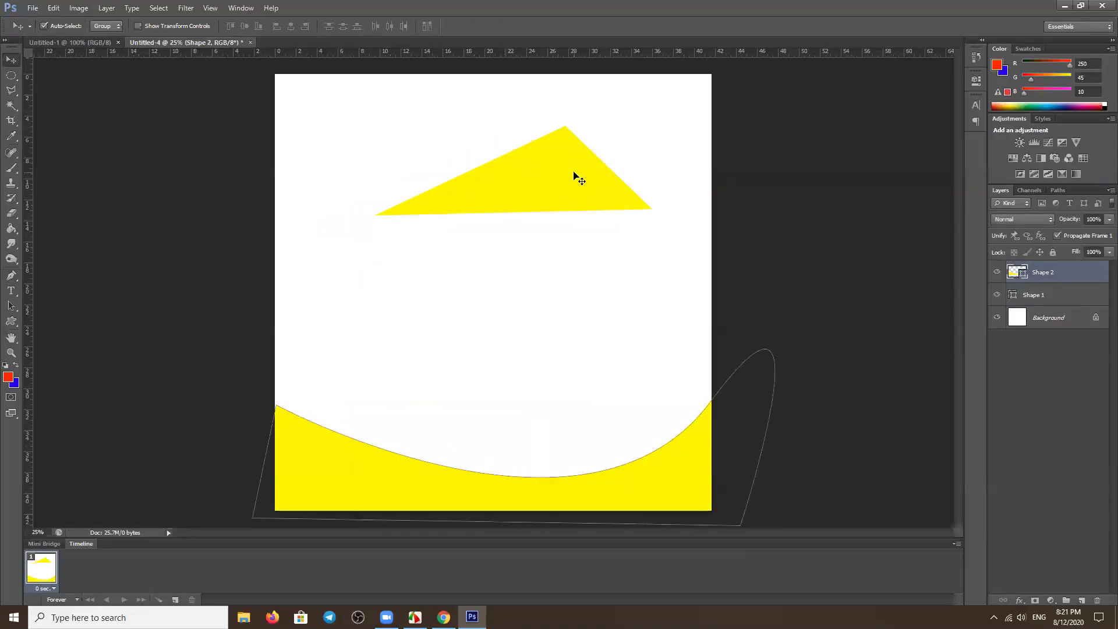
{"action": "left_click", "coordinate": [579, 177]}
{"action": "left_click", "coordinate": [567, 267]}
{"action": "left_click", "coordinate": [382, 487]}
{"action": "left_click", "coordinate": [1020, 600]}
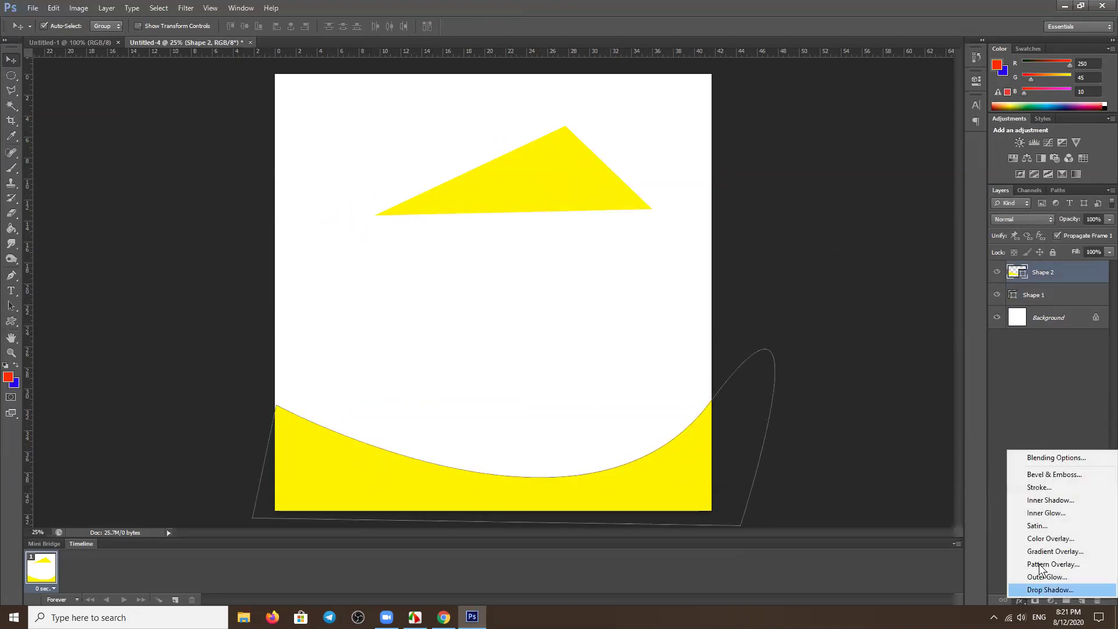
Preview dark grey, blue, magenta and grey beveled preset layer styles on the bottom wave.
{"action": "left_click", "coordinate": [1055, 458]}
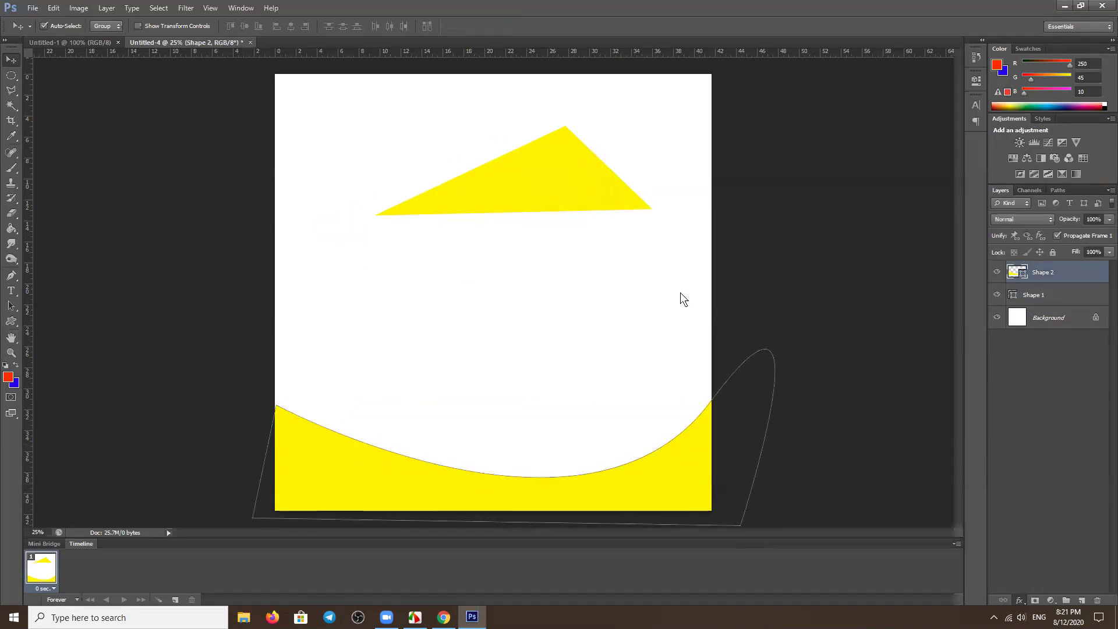
{"action": "left_click", "coordinate": [677, 223]}
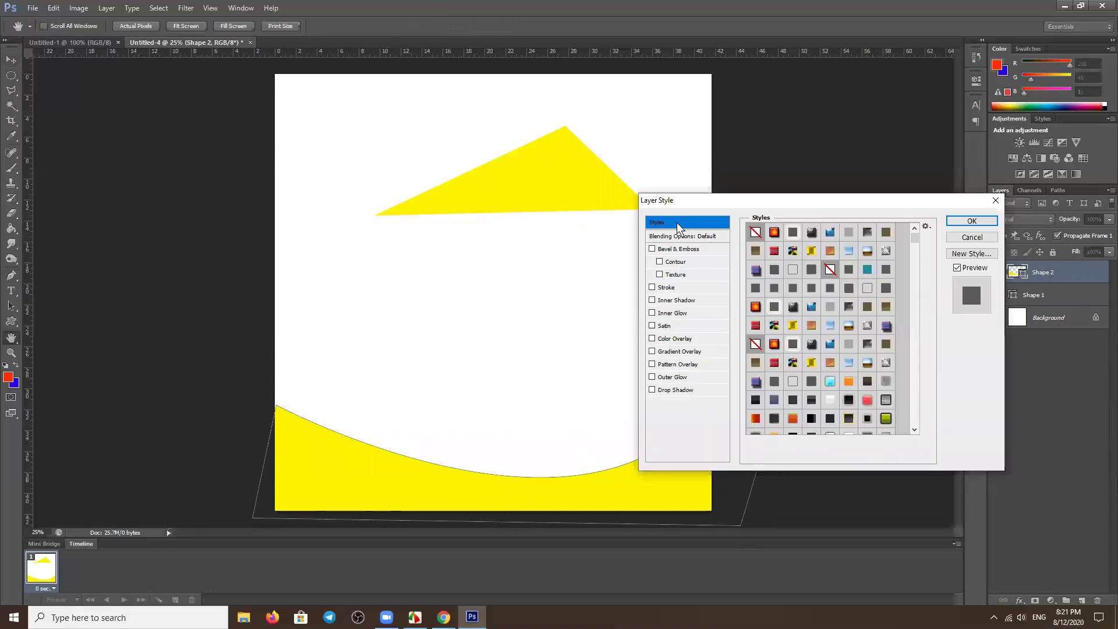
{"action": "left_click", "coordinate": [885, 306]}
{"action": "left_click", "coordinate": [867, 362]}
{"action": "left_click", "coordinate": [811, 399]}
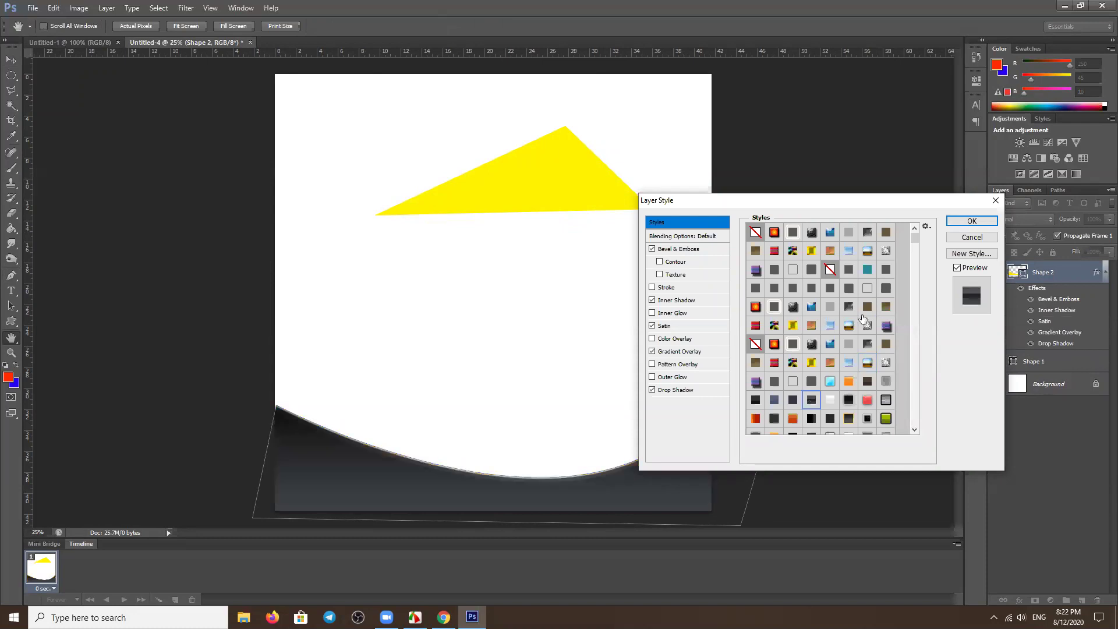
{"action": "left_click_drag", "start_coordinate": [914, 239], "coordinate": [916, 352]}
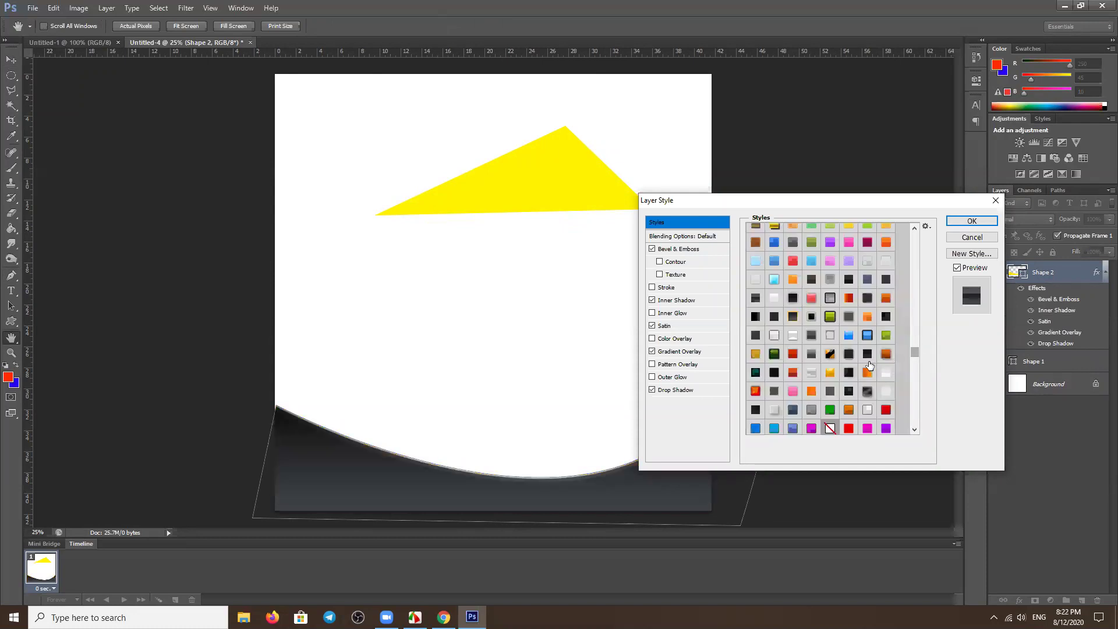
{"action": "left_click", "coordinate": [867, 261]}
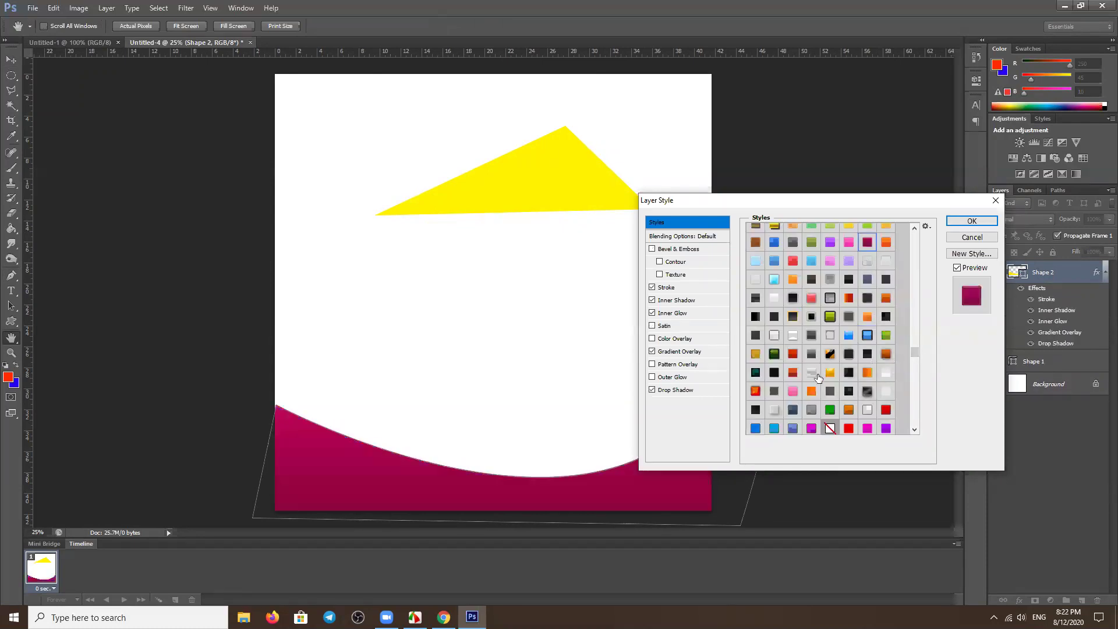
{"action": "left_click", "coordinate": [811, 372]}
{"action": "left_click", "coordinate": [867, 410]}
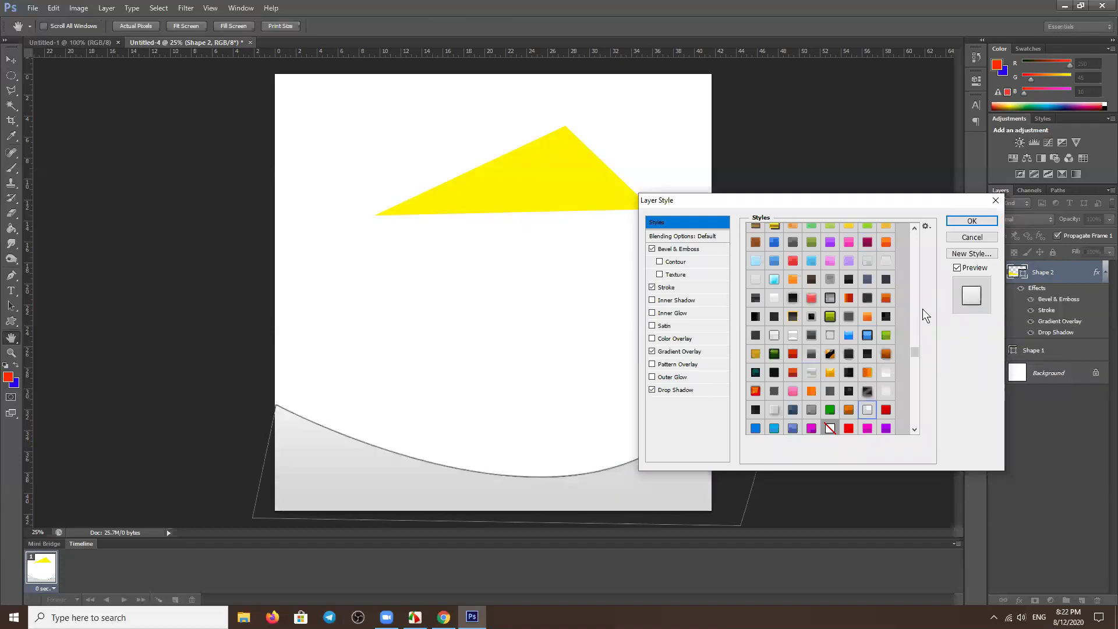
{"action": "left_click_drag", "start_coordinate": [916, 354], "coordinate": [916, 376]}
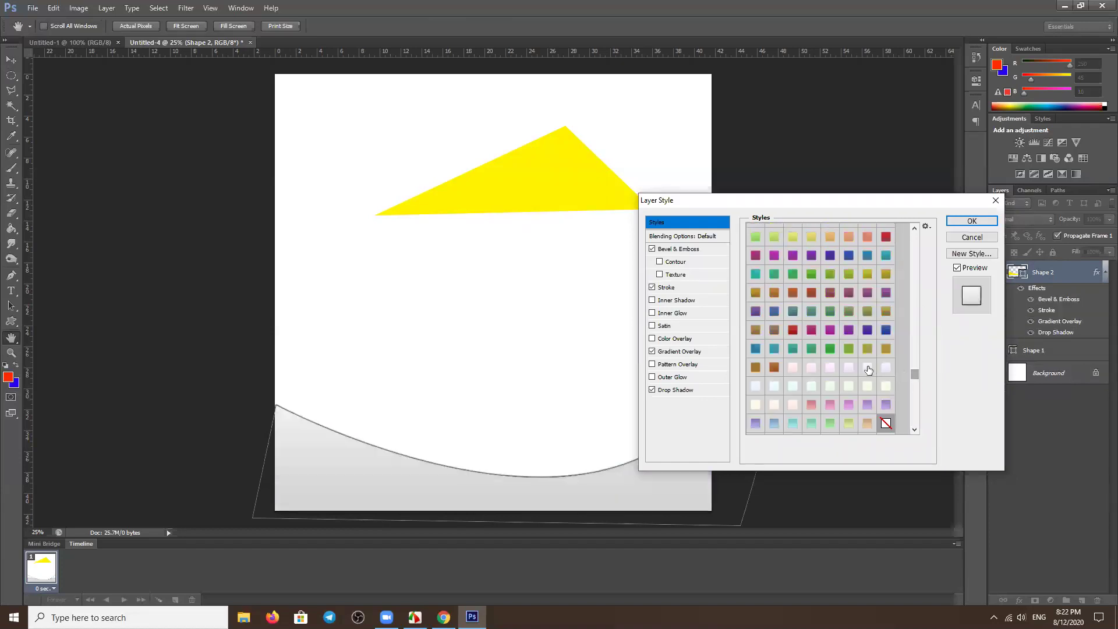
Try green, magenta, yellow-green, cyan, red and light-blue gradient preset styles on the wave.
{"action": "left_click", "coordinate": [811, 346]}
{"action": "left_click", "coordinate": [848, 293]}
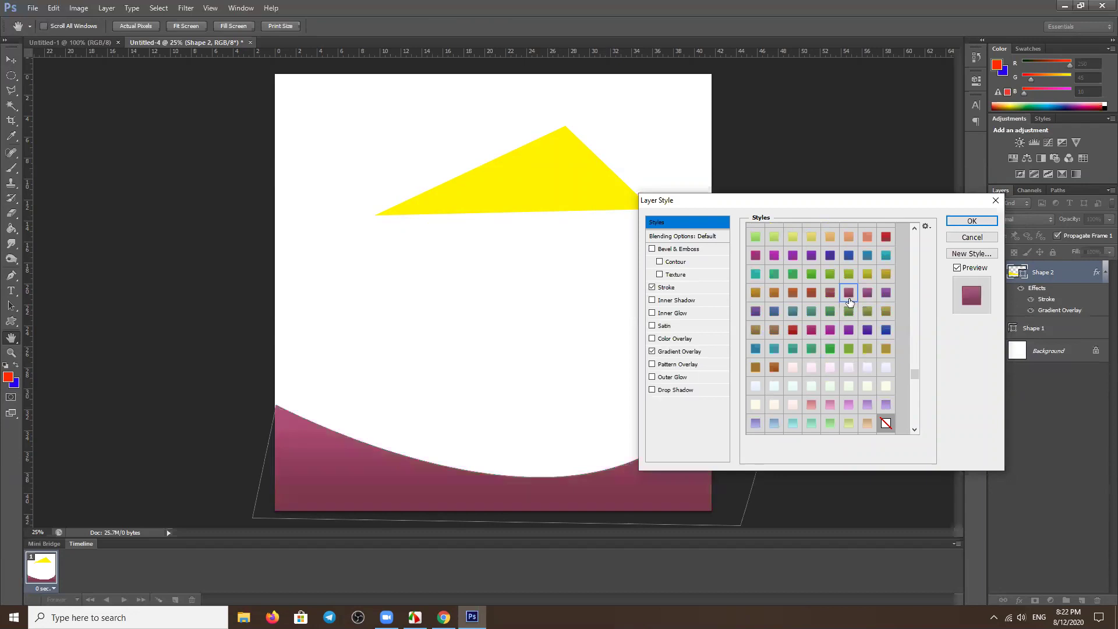
{"action": "left_click", "coordinate": [847, 274]}
{"action": "left_click", "coordinate": [792, 274]}
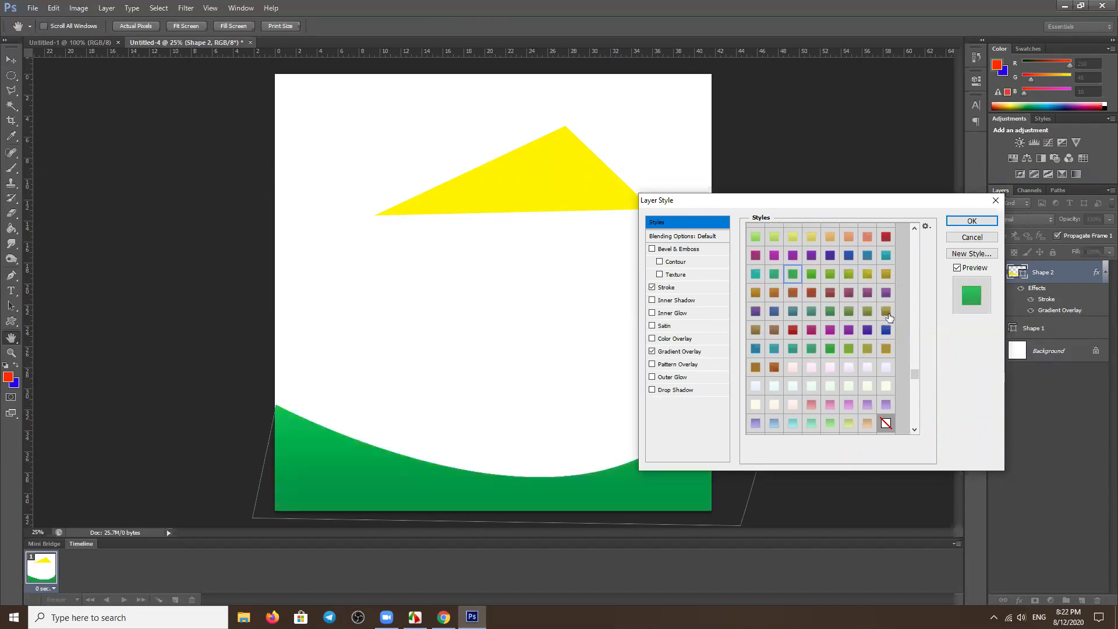
{"action": "left_click_drag", "start_coordinate": [918, 363], "coordinate": [911, 394]}
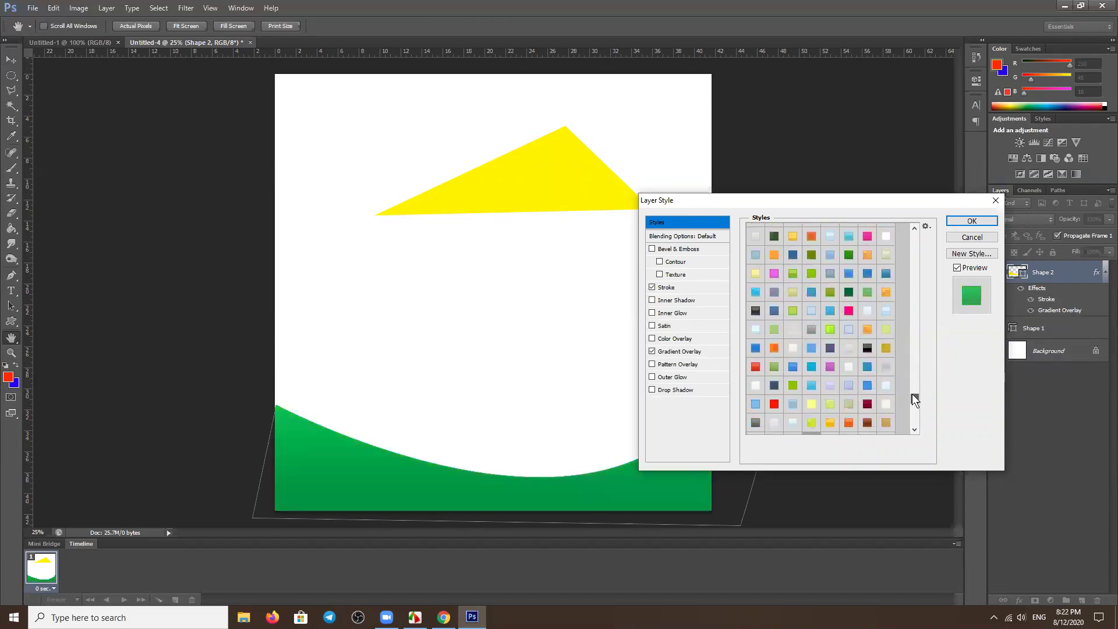
{"action": "left_click", "coordinate": [831, 313]}
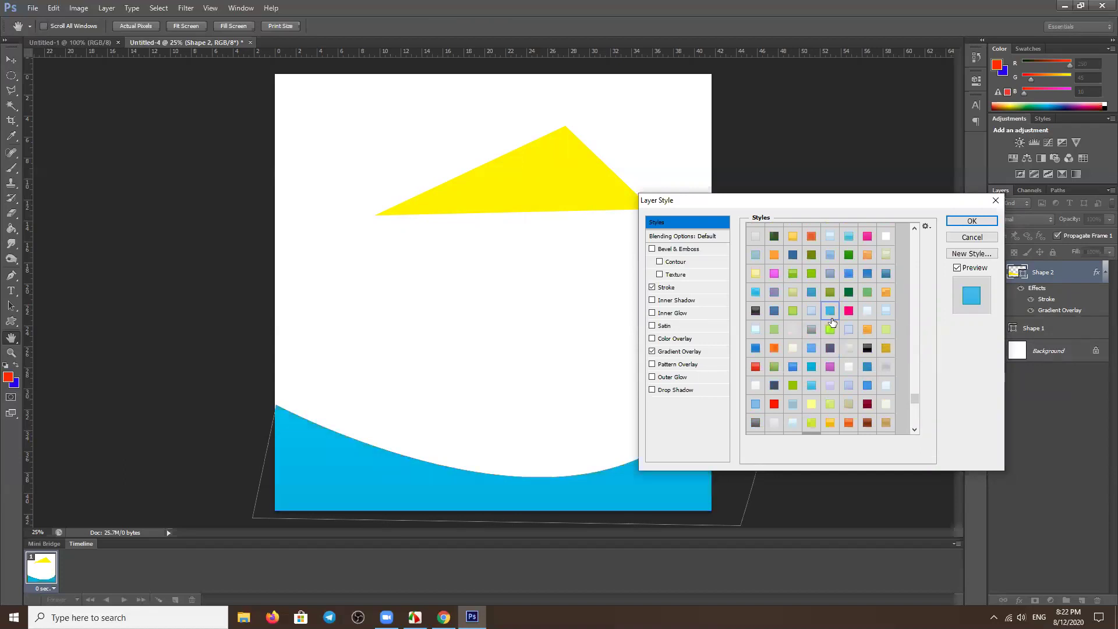
{"action": "left_click", "coordinate": [774, 403]}
{"action": "left_click", "coordinate": [793, 422]}
{"action": "left_click", "coordinate": [884, 402]}
{"action": "left_click_drag", "start_coordinate": [919, 400], "coordinate": [916, 429]}
Try texture preset styles and apply the orange patterned style to the wave.
{"action": "left_click", "coordinate": [850, 407]}
{"action": "left_click", "coordinate": [865, 388]}
{"action": "left_click", "coordinate": [848, 369]}
{"action": "left_click", "coordinate": [830, 333]}
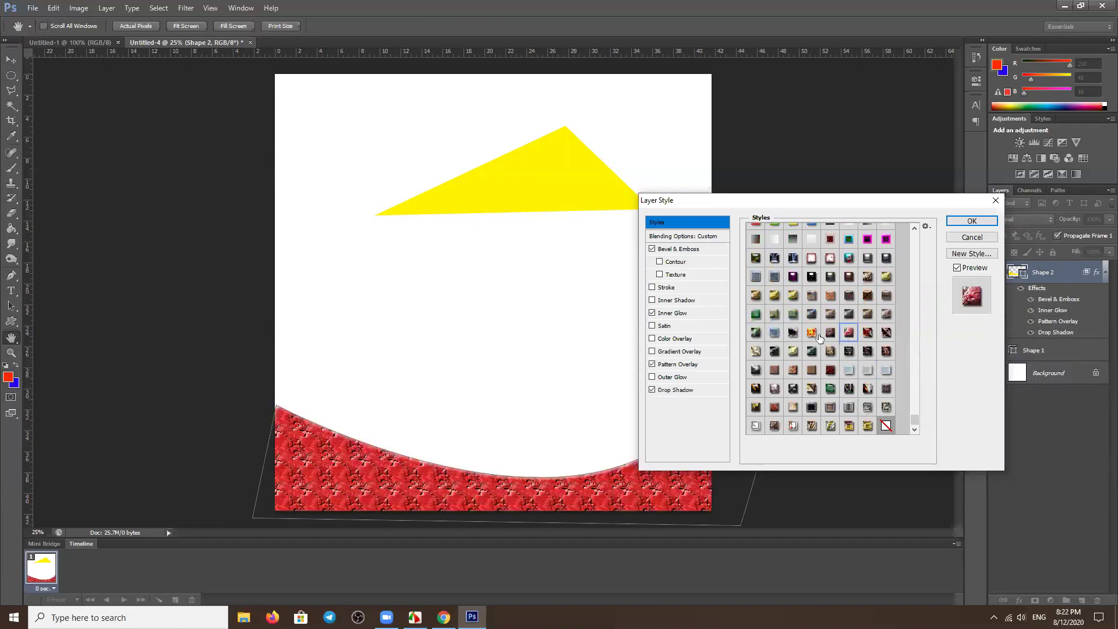
{"action": "left_click", "coordinate": [793, 314]}
{"action": "left_click", "coordinate": [886, 276]}
{"action": "left_click", "coordinate": [867, 258]}
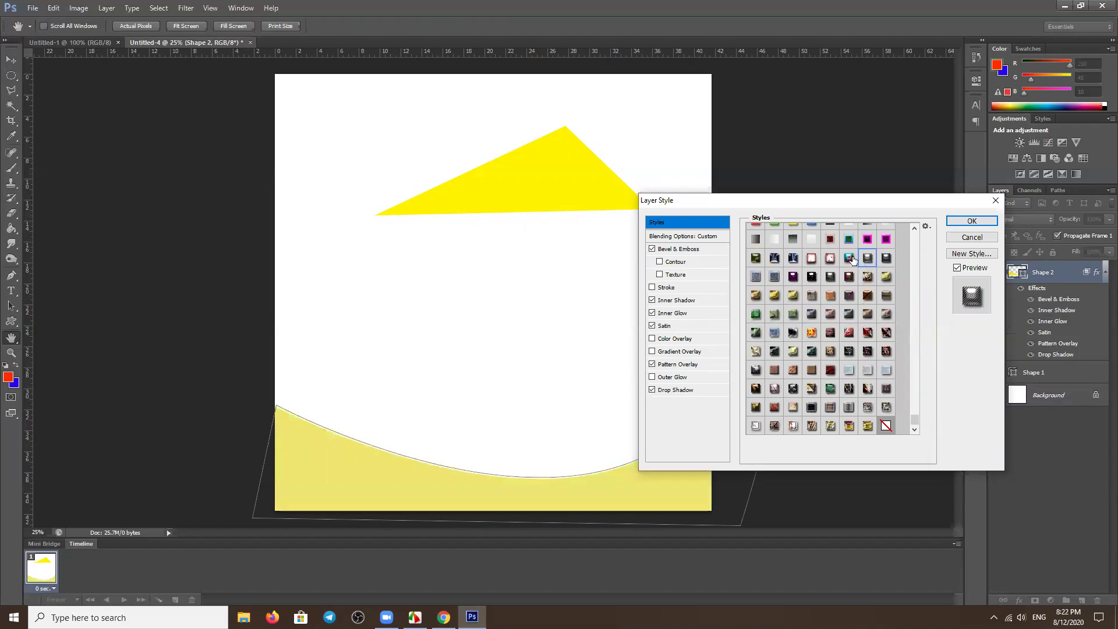
{"action": "left_click", "coordinate": [848, 257]}
{"action": "left_click", "coordinate": [755, 313]}
{"action": "left_click", "coordinate": [811, 296]}
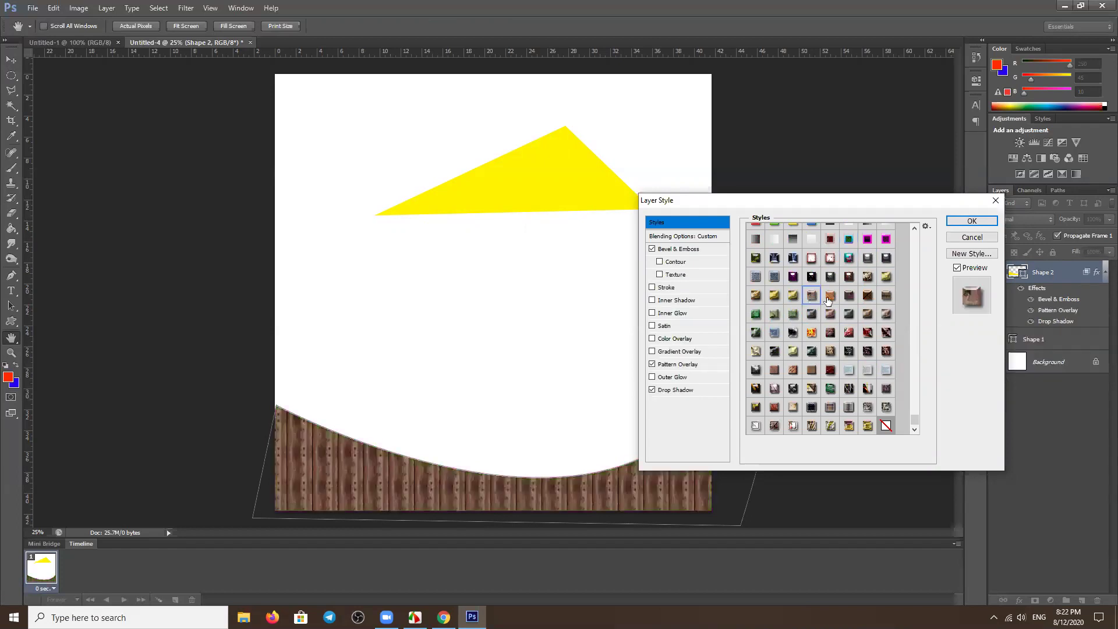
{"action": "left_click", "coordinate": [956, 221]}
Deselect the wave, delete the triangle, and switch to the Chrome browser.
{"action": "key", "text": "v"}
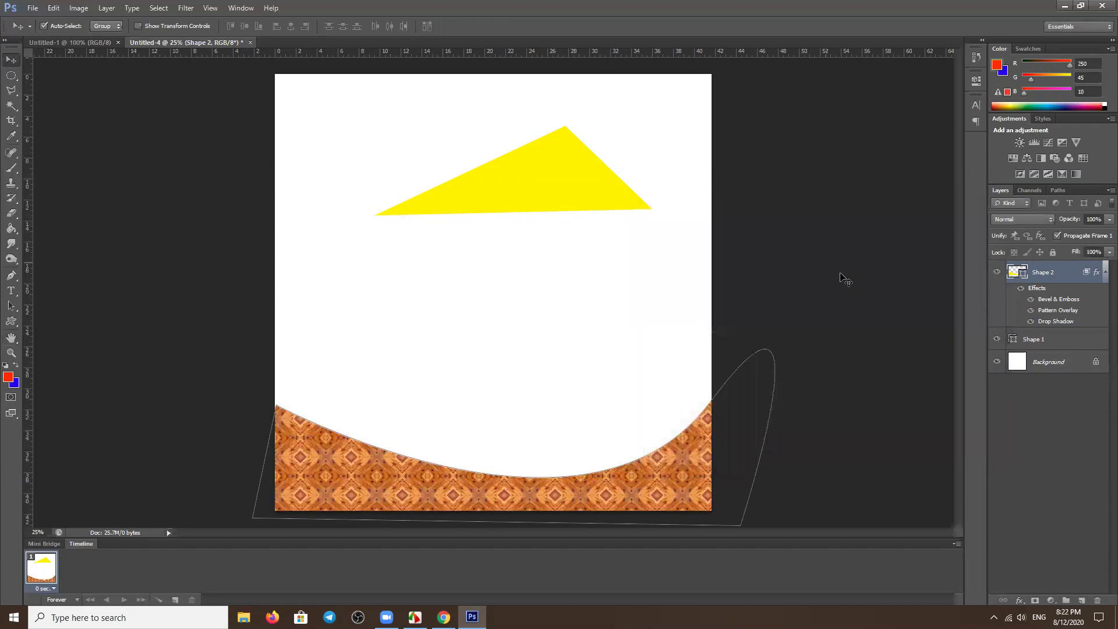
{"action": "left_click", "coordinate": [464, 274]}
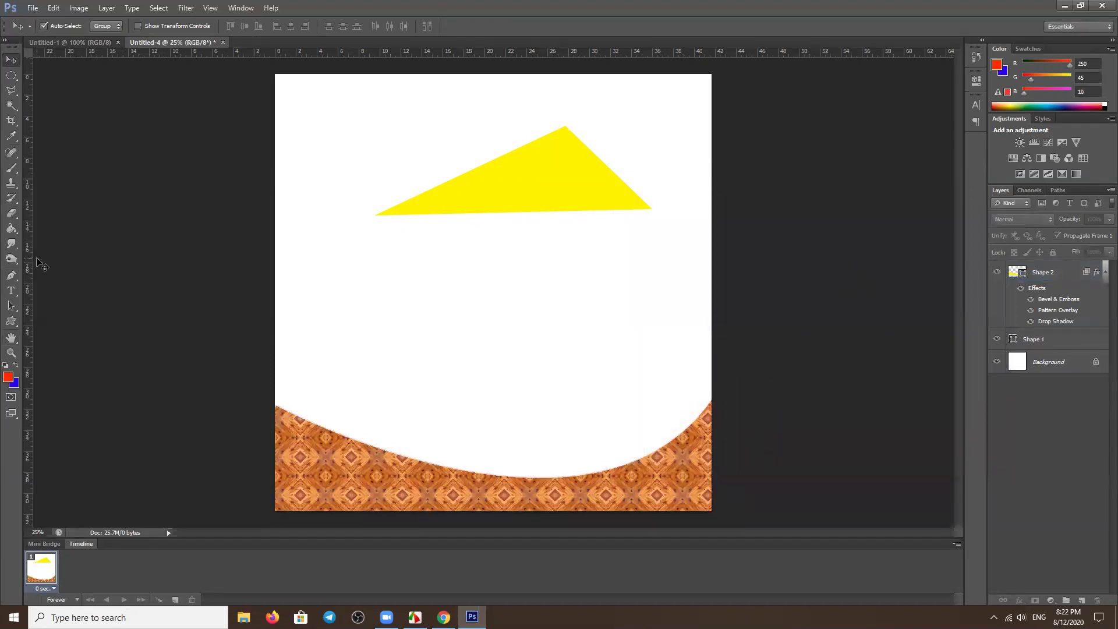
{"action": "left_click", "coordinate": [12, 353]}
{"action": "key", "text": "v"}
{"action": "left_click", "coordinate": [546, 204]}
{"action": "key", "text": "Delete"}
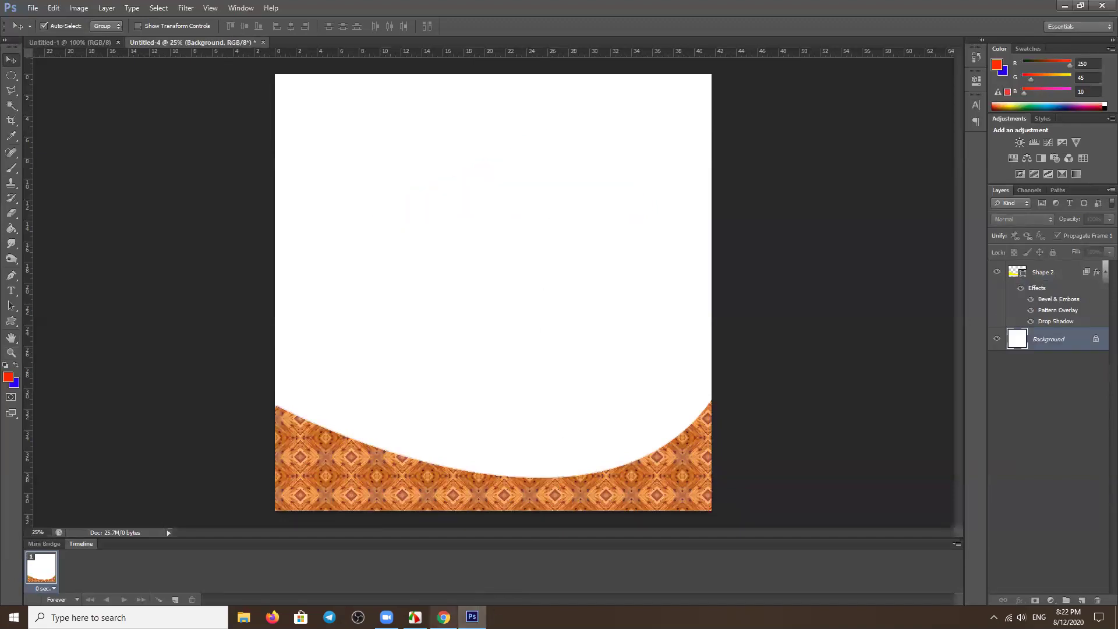
{"action": "left_click", "coordinate": [443, 568]}
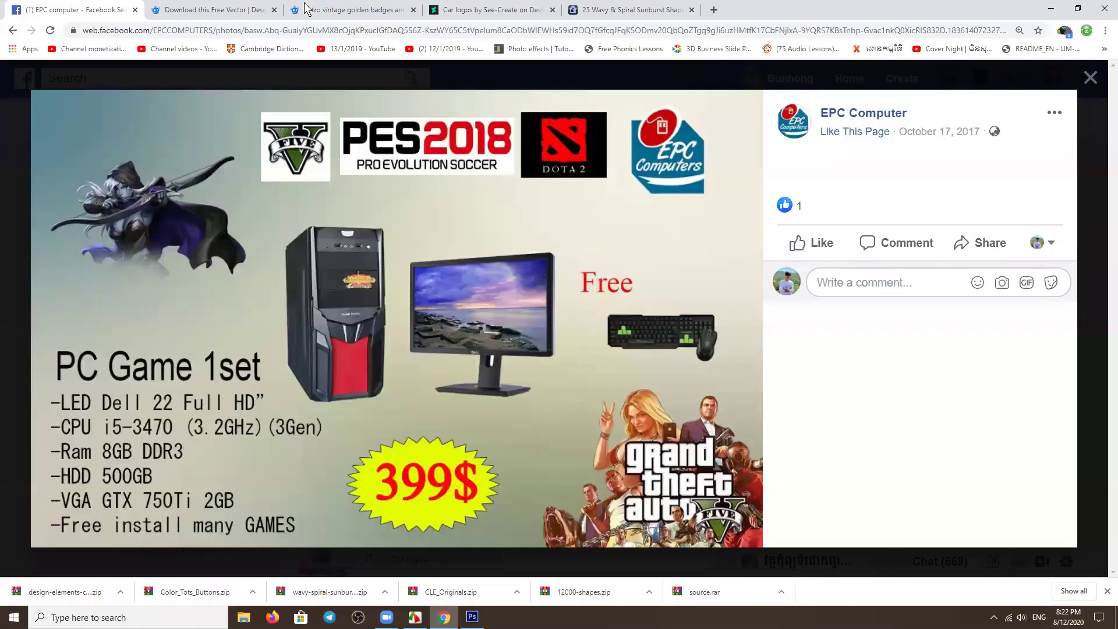
Search Google for 'cosmetic logo' in a new tab and show image results.
{"action": "left_click", "coordinate": [712, 18]}
{"action": "type", "text": "com"}
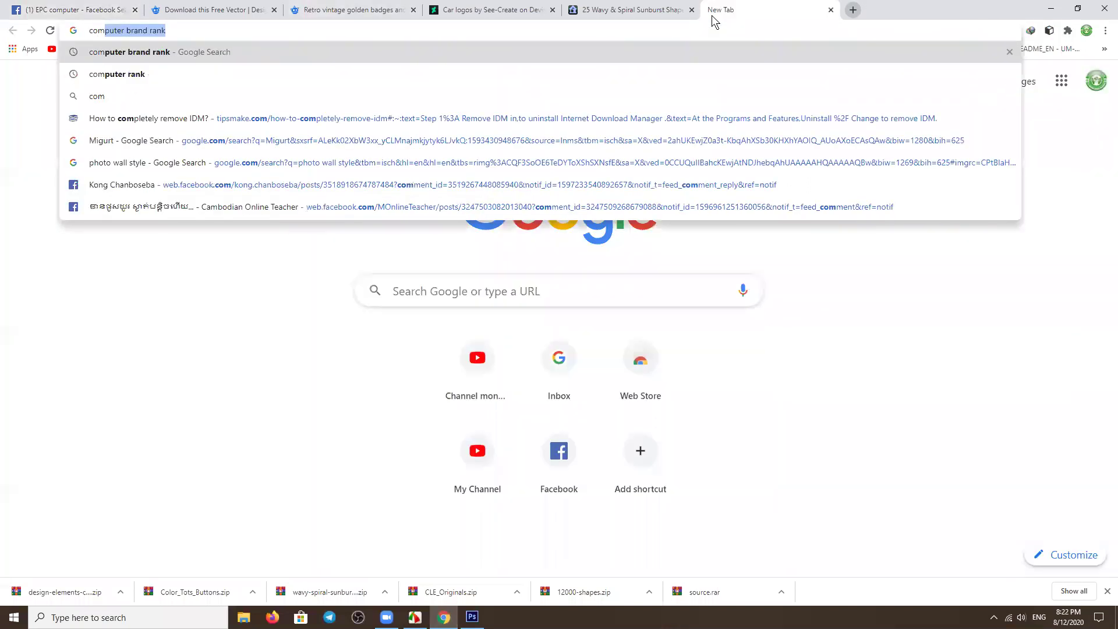
{"action": "key", "text": "BackSpace"}
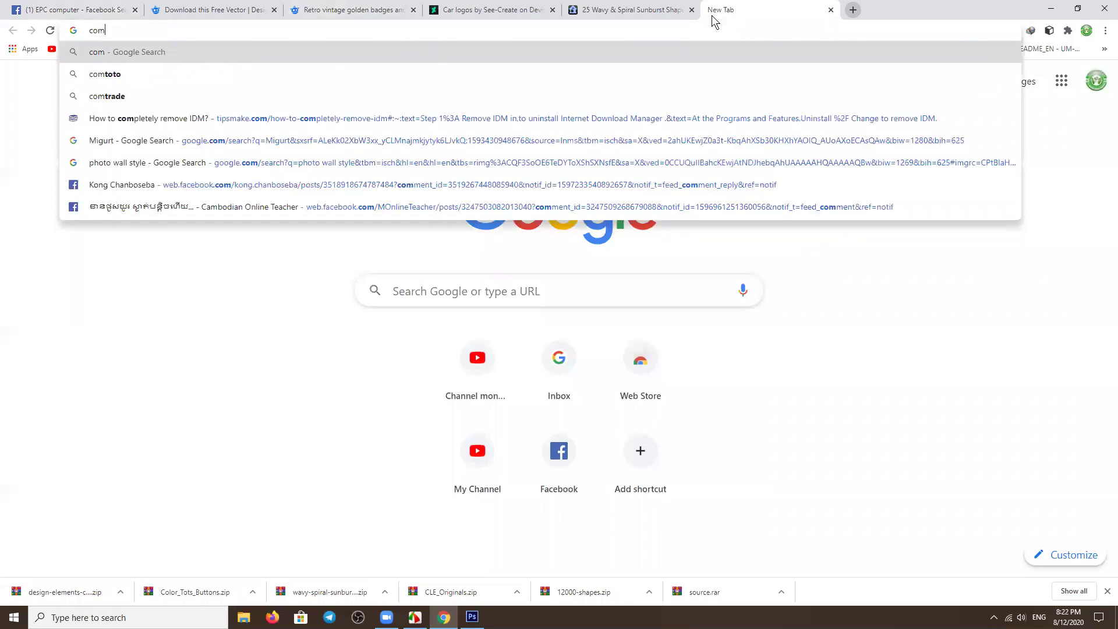
{"action": "key", "text": "BackSpace"}
{"action": "key", "text": "BackSpace"}
{"action": "key", "text": "BackSpace"}
{"action": "type", "text": "cosmt"}
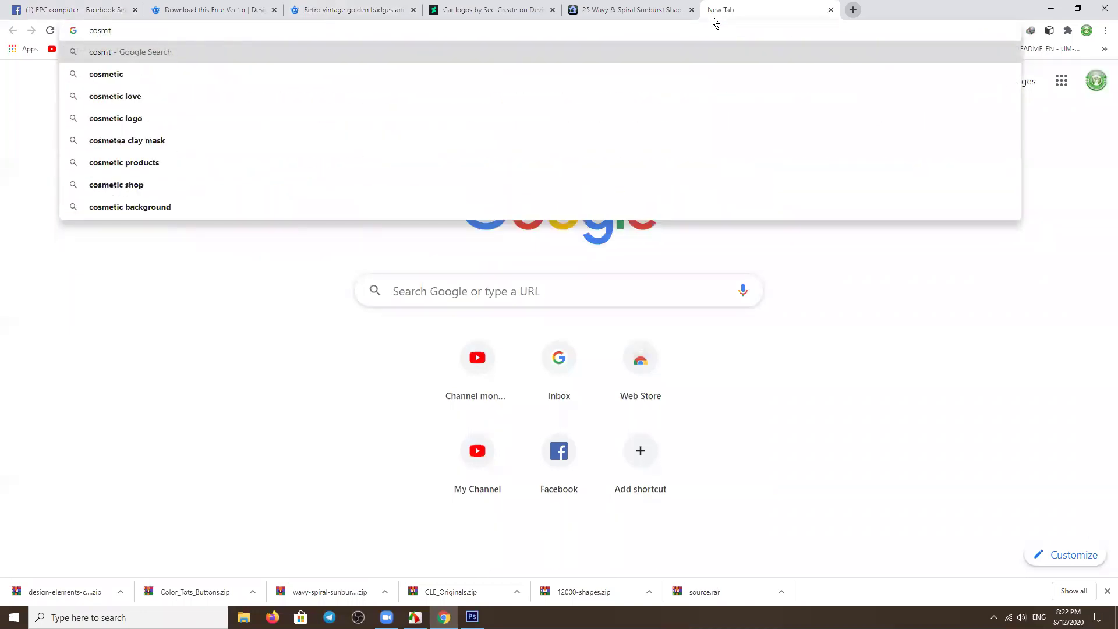
{"action": "key", "text": "Down"}
{"action": "type", "text": "logo"}
{"action": "key", "text": "Return"}
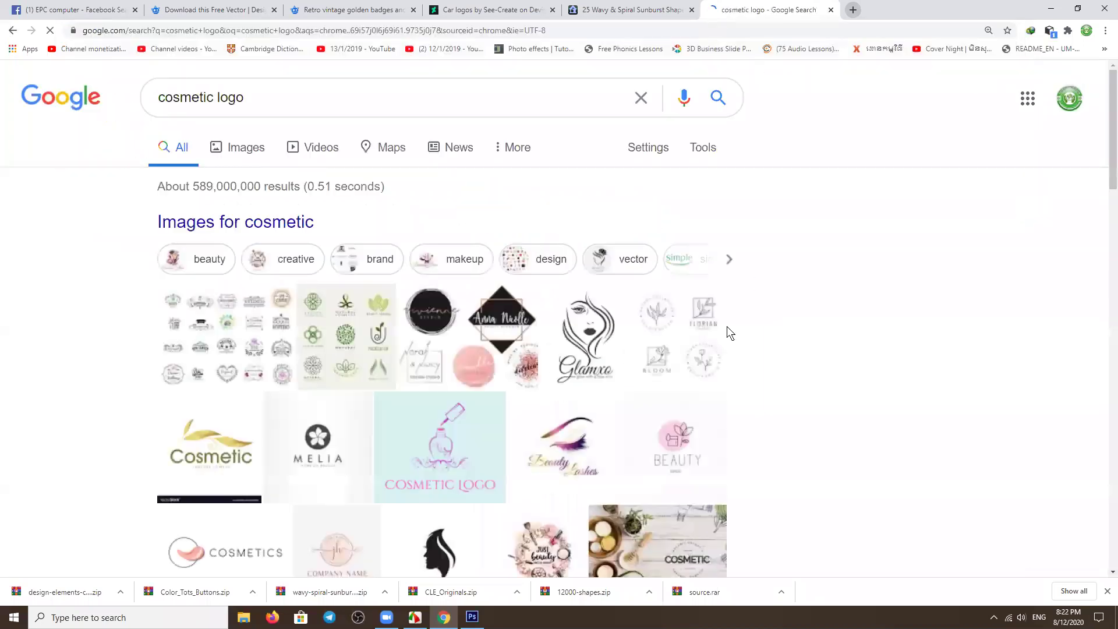
{"action": "left_click", "coordinate": [241, 145]}
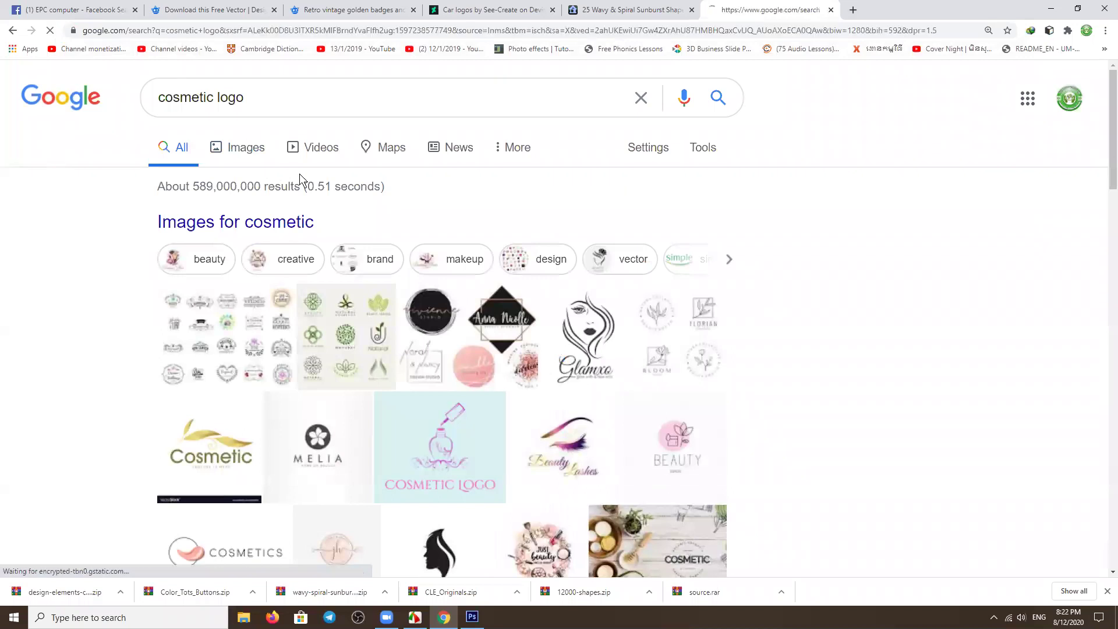
Browse the cosmetic logo images, previewing the woman silhouette flower logo.
{"action": "scroll", "coordinate": [760, 308], "scroll_direction": "down", "scroll_amount": 5}
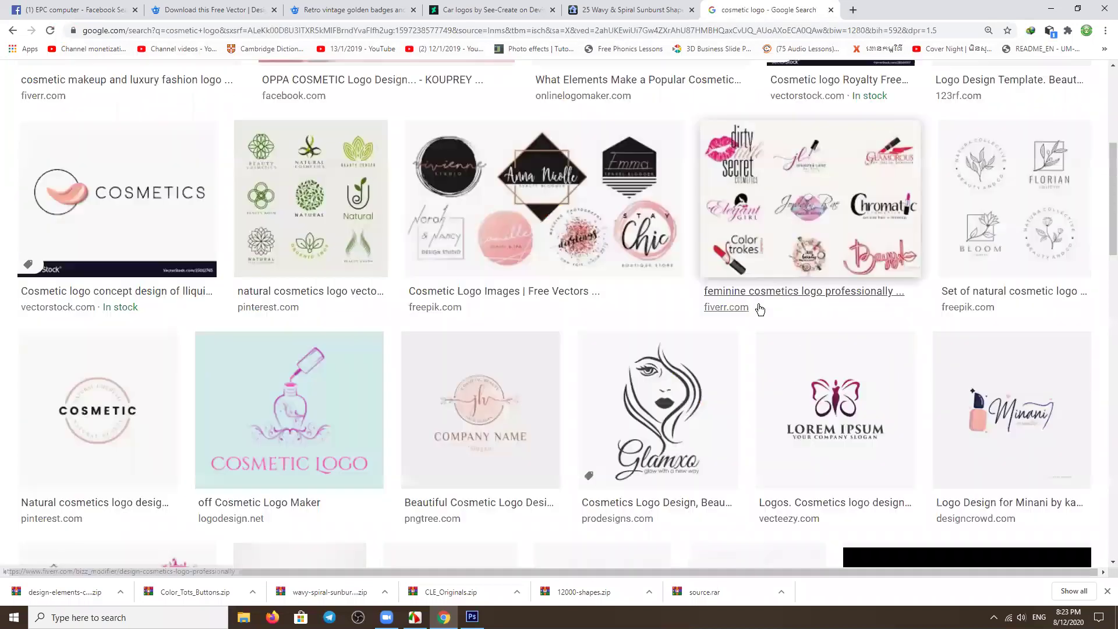
{"action": "scroll", "coordinate": [760, 309], "scroll_direction": "down", "scroll_amount": 4}
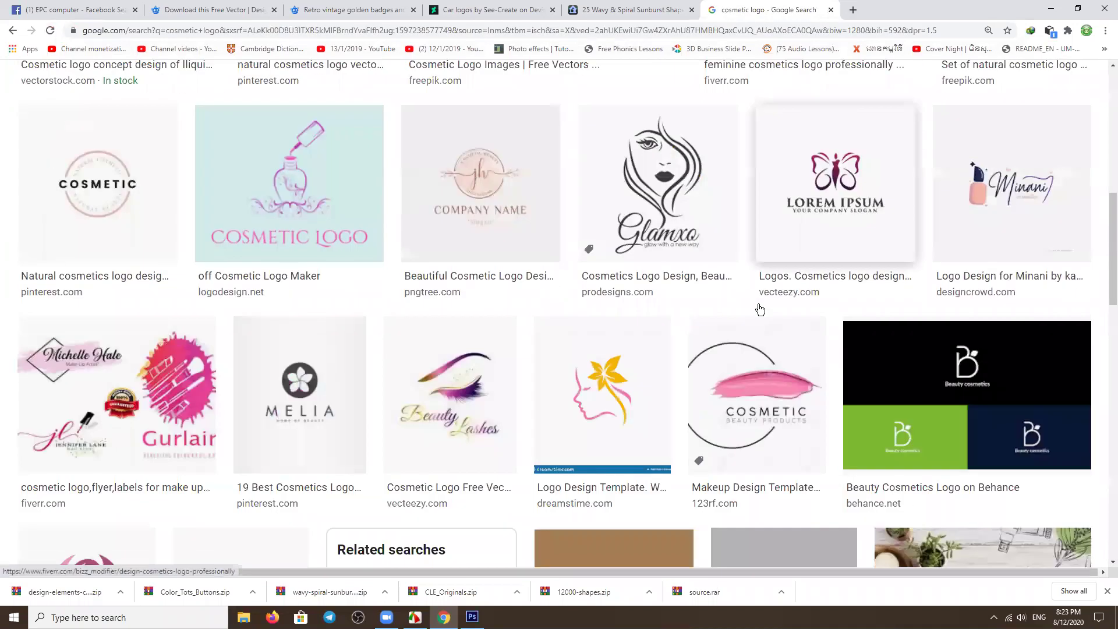
{"action": "scroll", "coordinate": [760, 309], "scroll_direction": "down", "scroll_amount": 3}
{"action": "scroll", "coordinate": [601, 343], "scroll_direction": "up", "scroll_amount": 2}
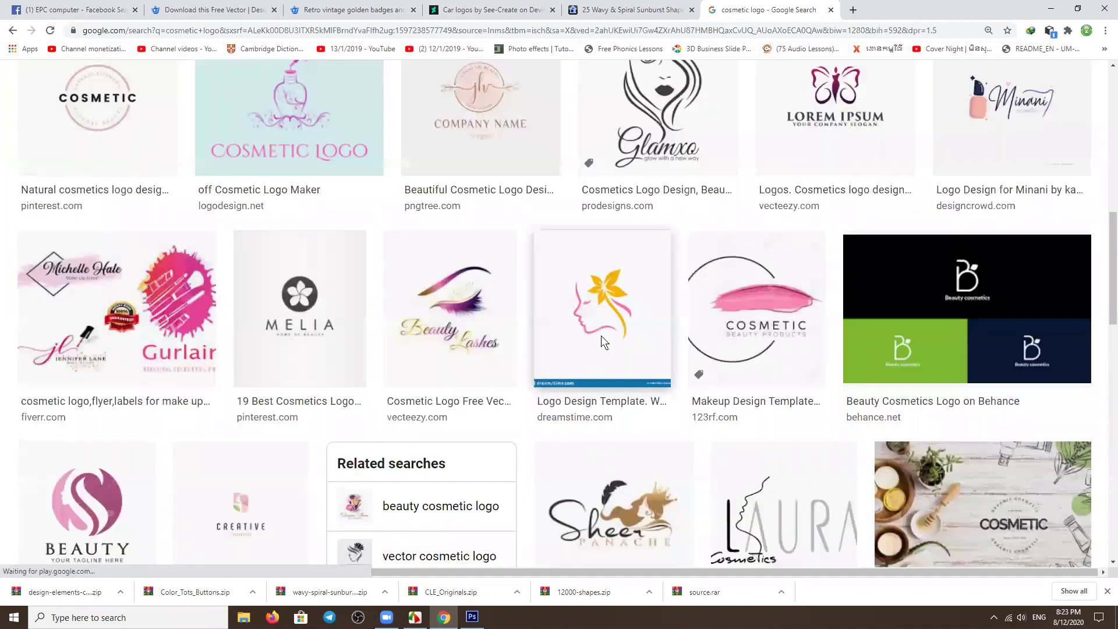
{"action": "left_click", "coordinate": [618, 328]}
{"action": "scroll", "coordinate": [947, 327], "scroll_direction": "down", "scroll_amount": 5}
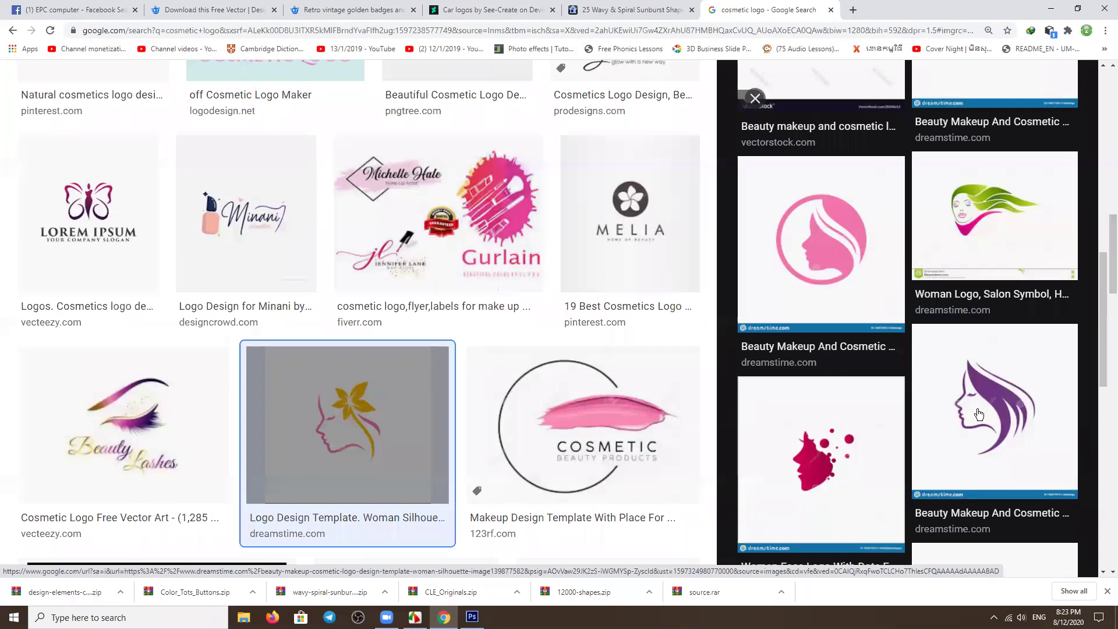
{"action": "scroll", "coordinate": [978, 414], "scroll_direction": "down", "scroll_amount": 2}
{"action": "scroll", "coordinate": [978, 413], "scroll_direction": "down", "scroll_amount": 3}
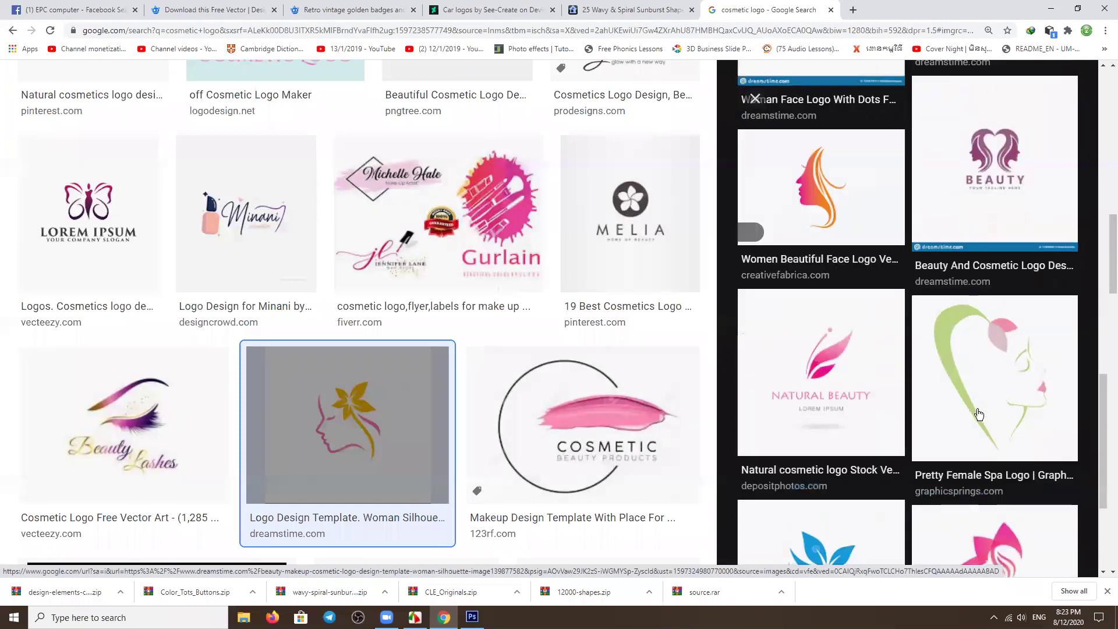
{"action": "scroll", "coordinate": [978, 413], "scroll_direction": "down", "scroll_amount": 1}
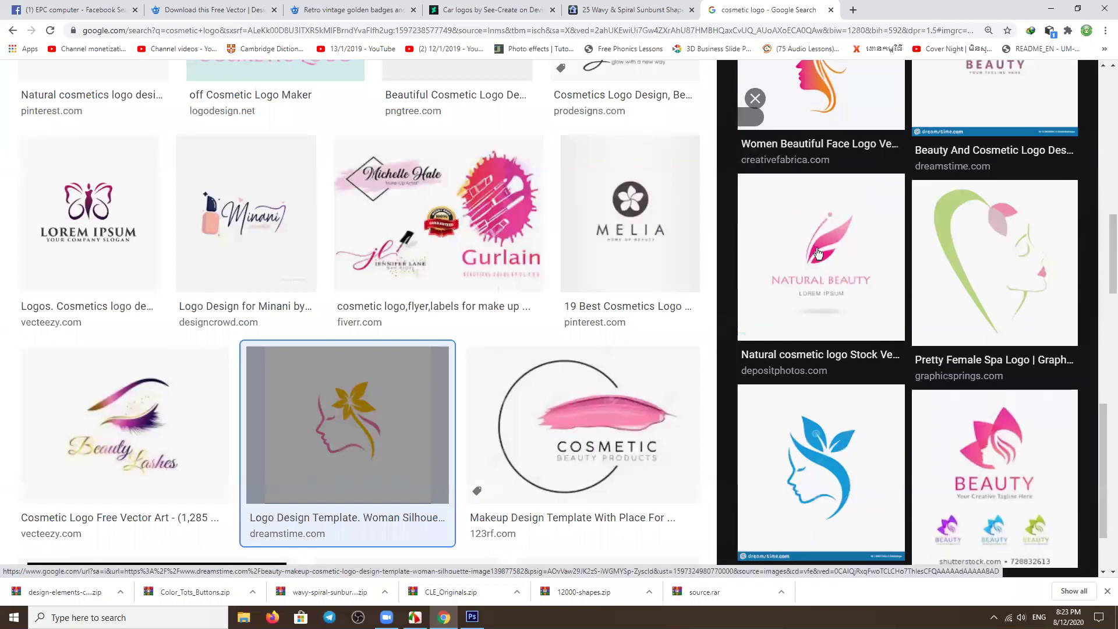
Copy the Natural Beauty leaf logo image and start a new Photoshop document.
{"action": "left_click", "coordinate": [818, 252]}
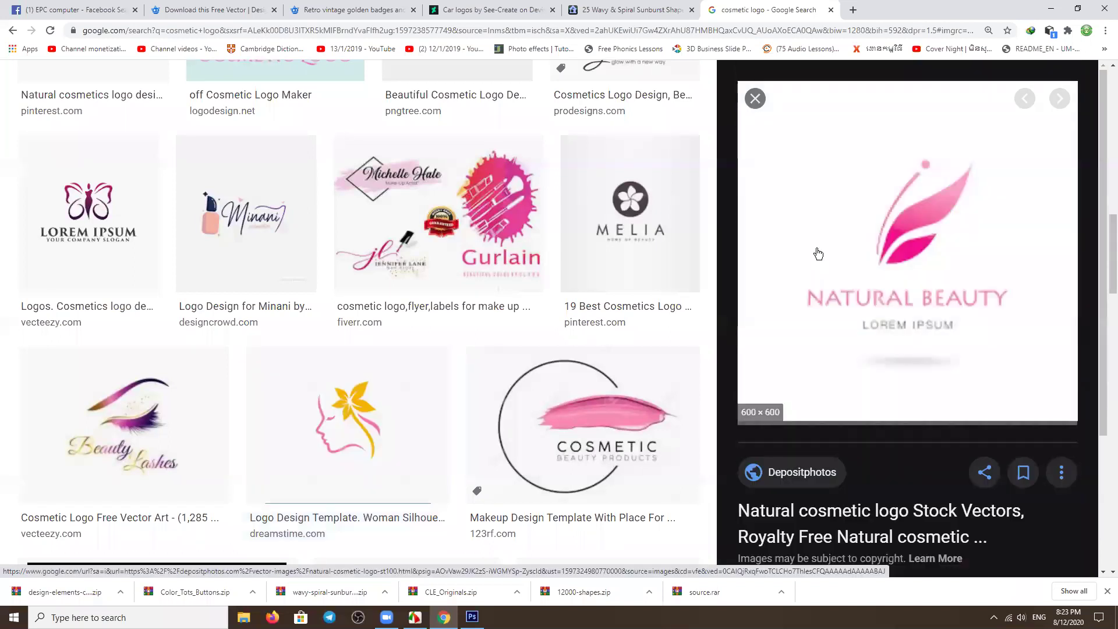
{"action": "right_click", "coordinate": [867, 283]}
{"action": "left_click", "coordinate": [913, 400]}
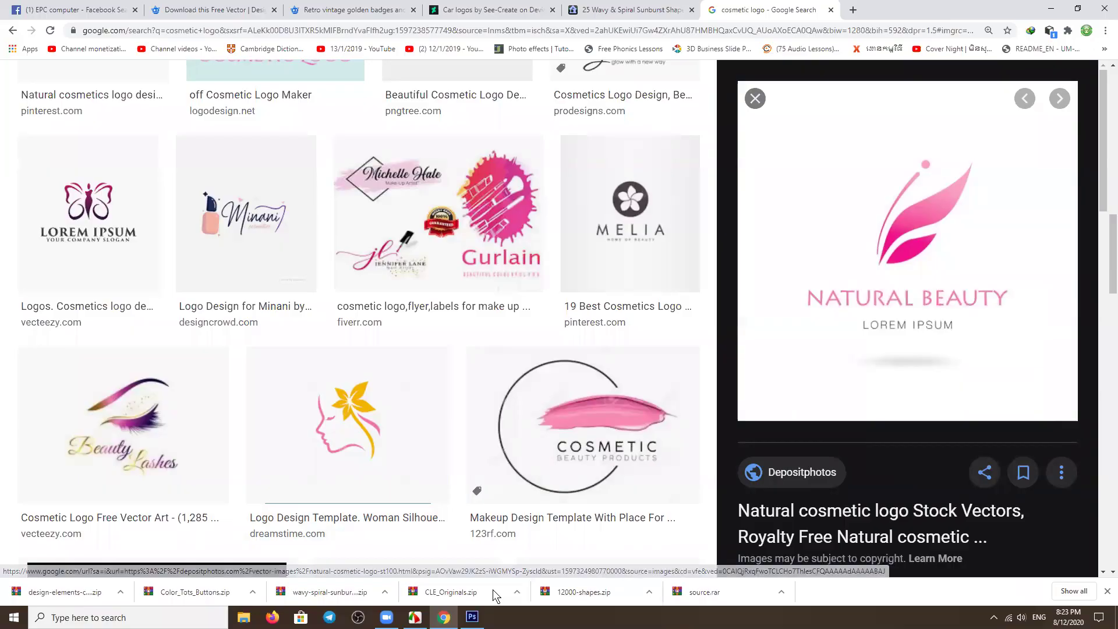
{"action": "left_click", "coordinate": [472, 617]}
{"action": "key", "text": "ctrl+n"}
Create the new blank document and paste the Natural Beauty logo into it.
{"action": "key", "text": "Return"}
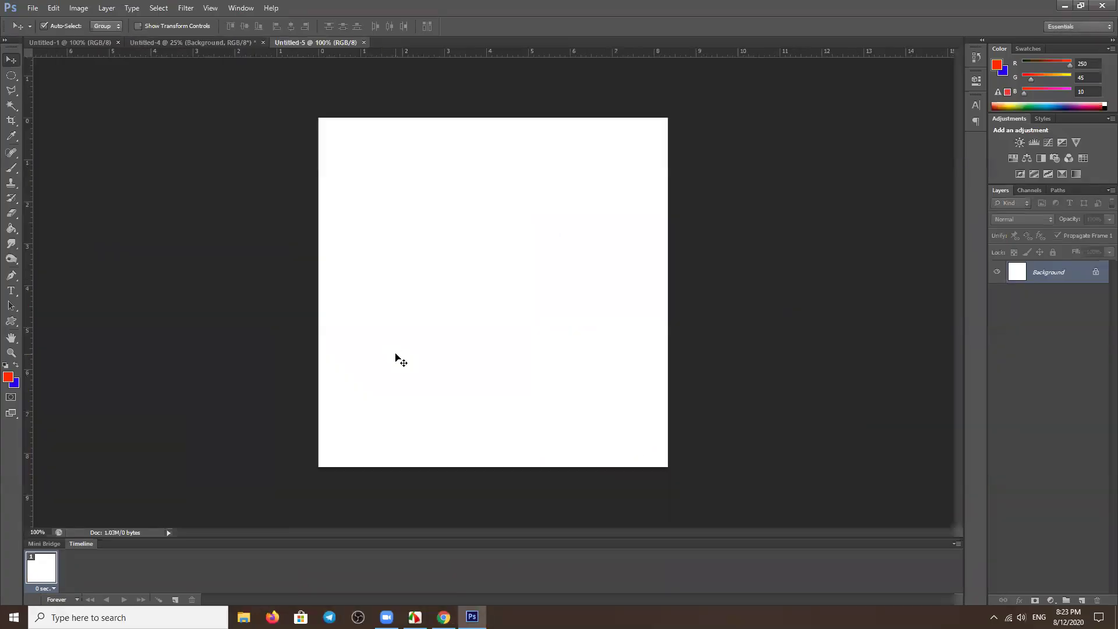
{"action": "key", "text": "ctrl+v"}
{"action": "key", "text": "ctrl+plus"}
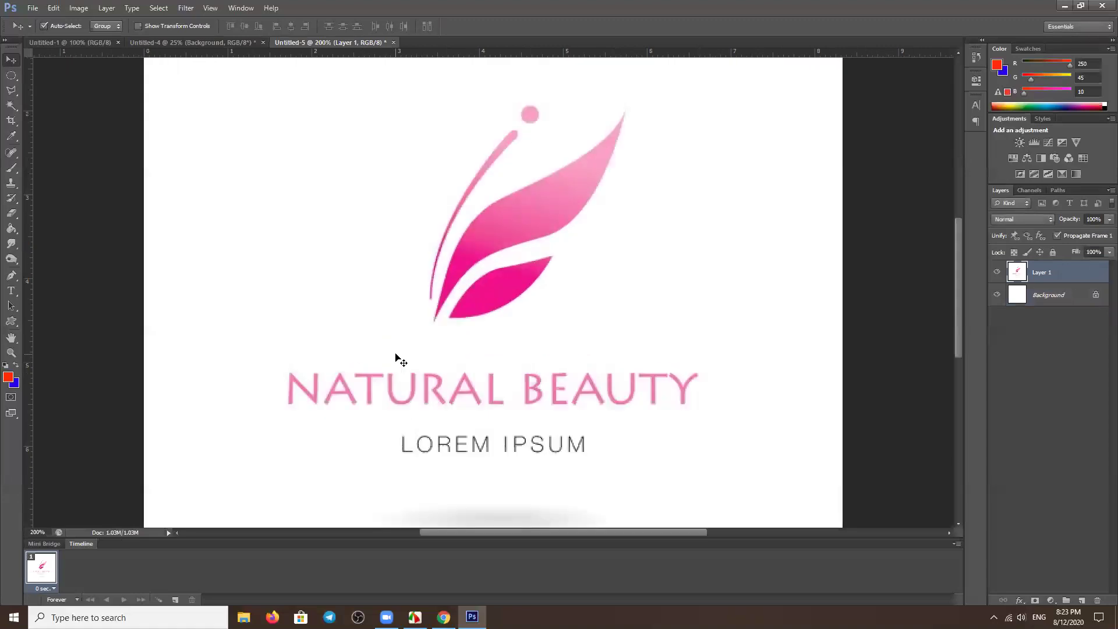
{"action": "key", "text": "ctrl+minus"}
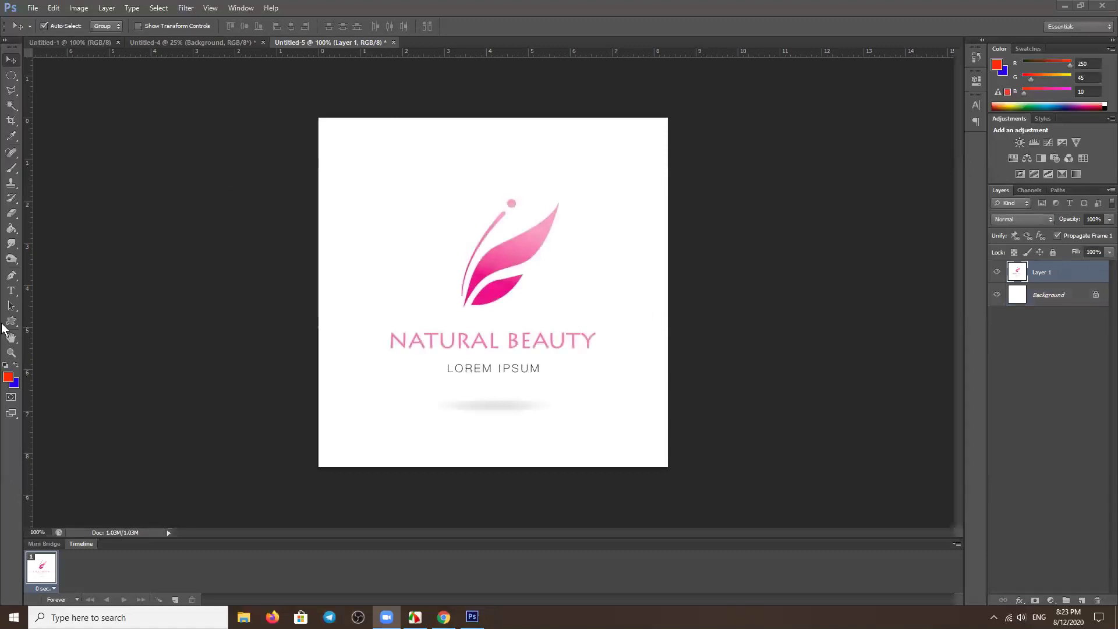
Set the Pen tool's shape fill to red and zoom in on the logo.
{"action": "left_click", "coordinate": [12, 275]}
{"action": "left_click", "coordinate": [105, 28]}
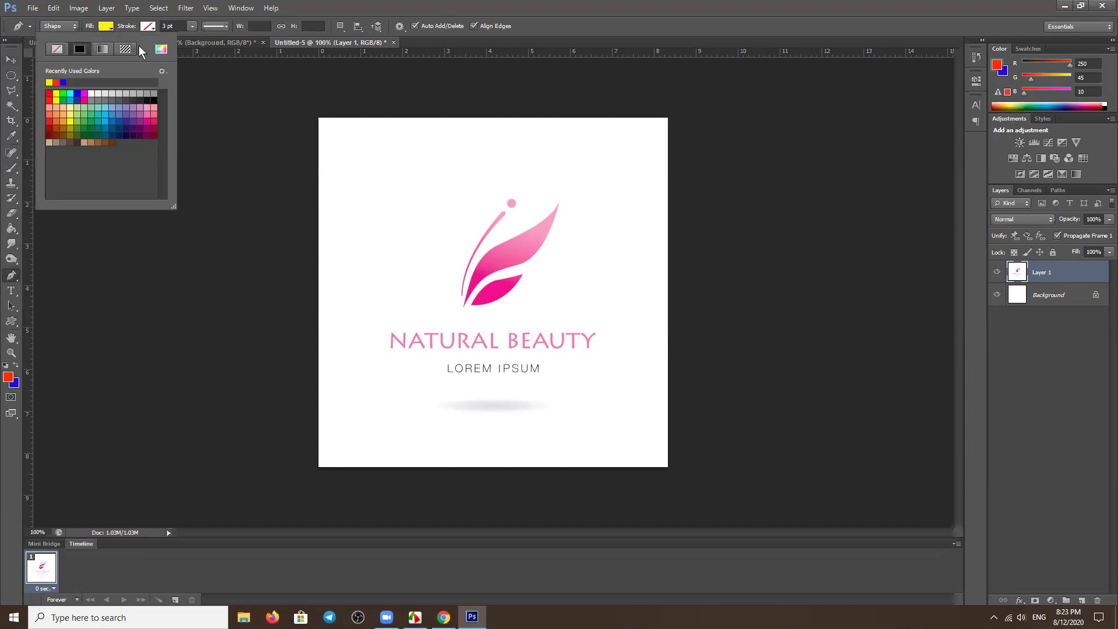
{"action": "left_click", "coordinate": [50, 93]}
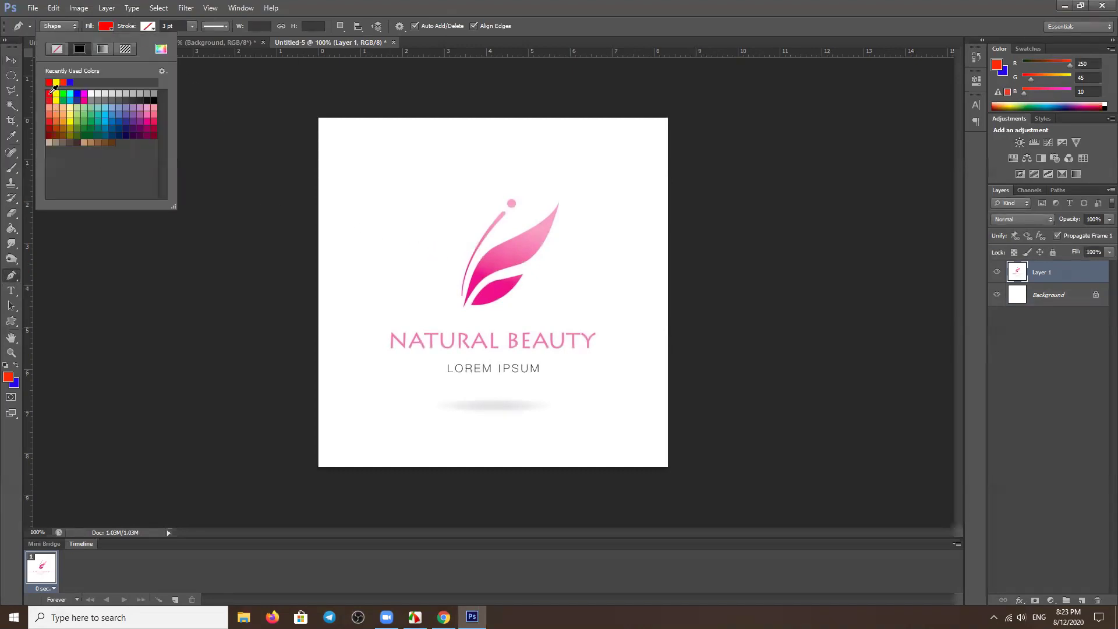
{"action": "left_click", "coordinate": [11, 59]}
{"action": "key", "text": "ctrl+plus"}
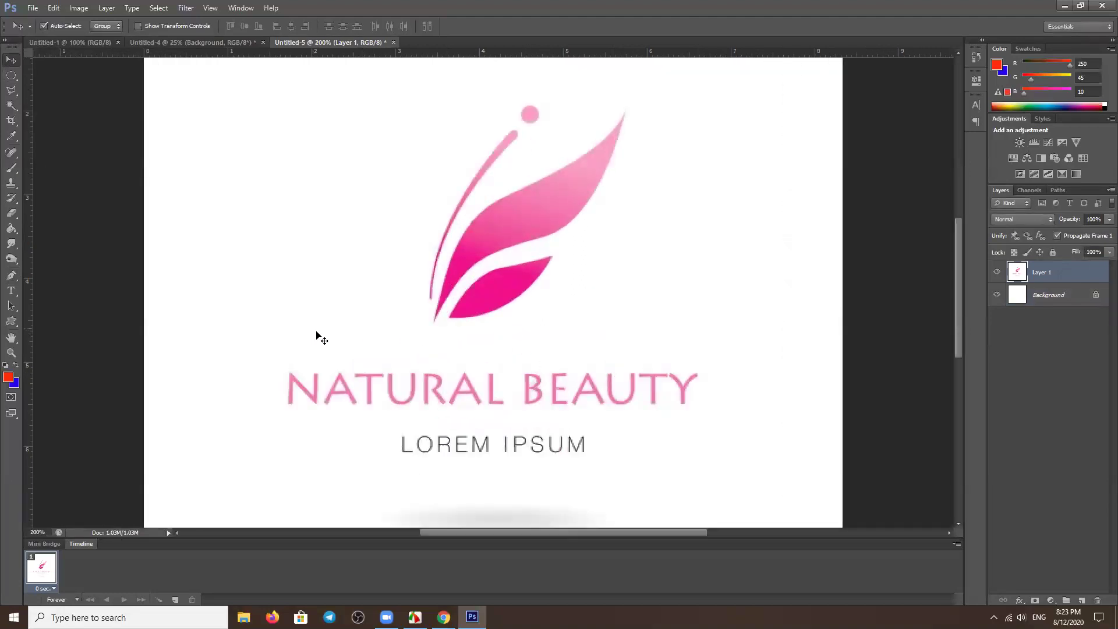
Pen a red shape from the leaf base, curving along its inner edge up to the tip.
{"action": "left_click", "coordinate": [11, 275]}
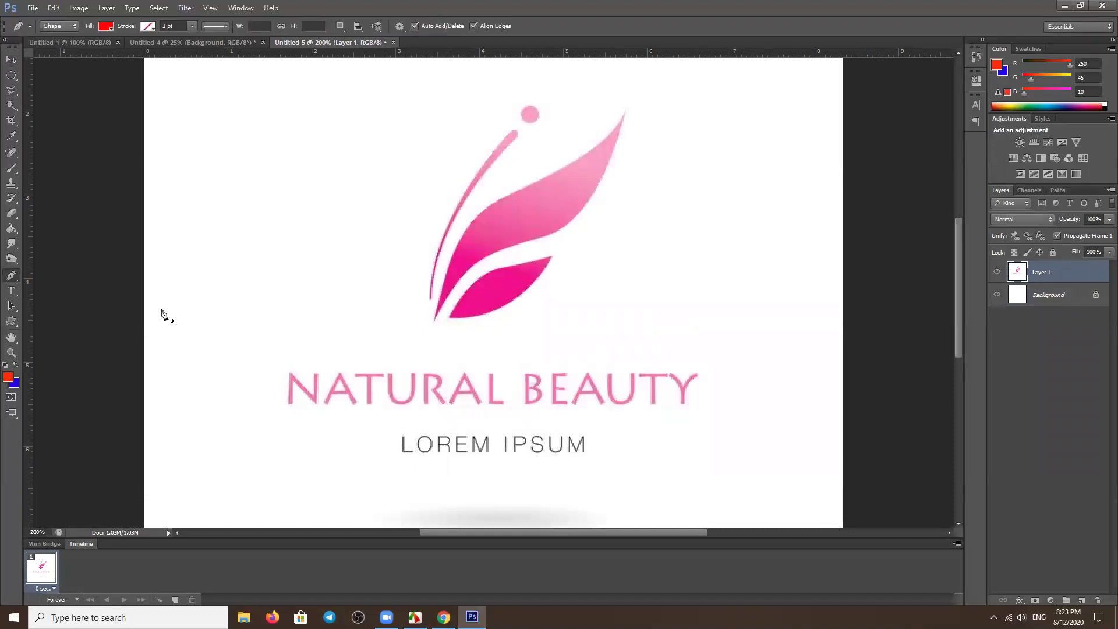
{"action": "left_click", "coordinate": [434, 322]}
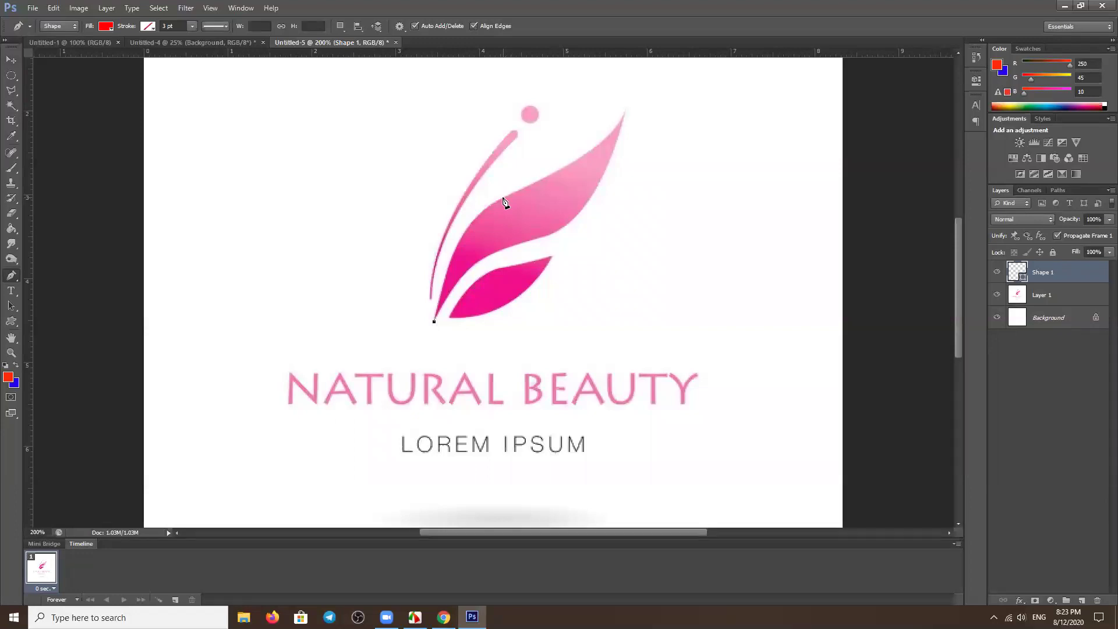
{"action": "left_click_drag", "start_coordinate": [504, 199], "coordinate": [559, 184]}
{"action": "left_click_drag", "start_coordinate": [560, 182], "coordinate": [560, 181]}
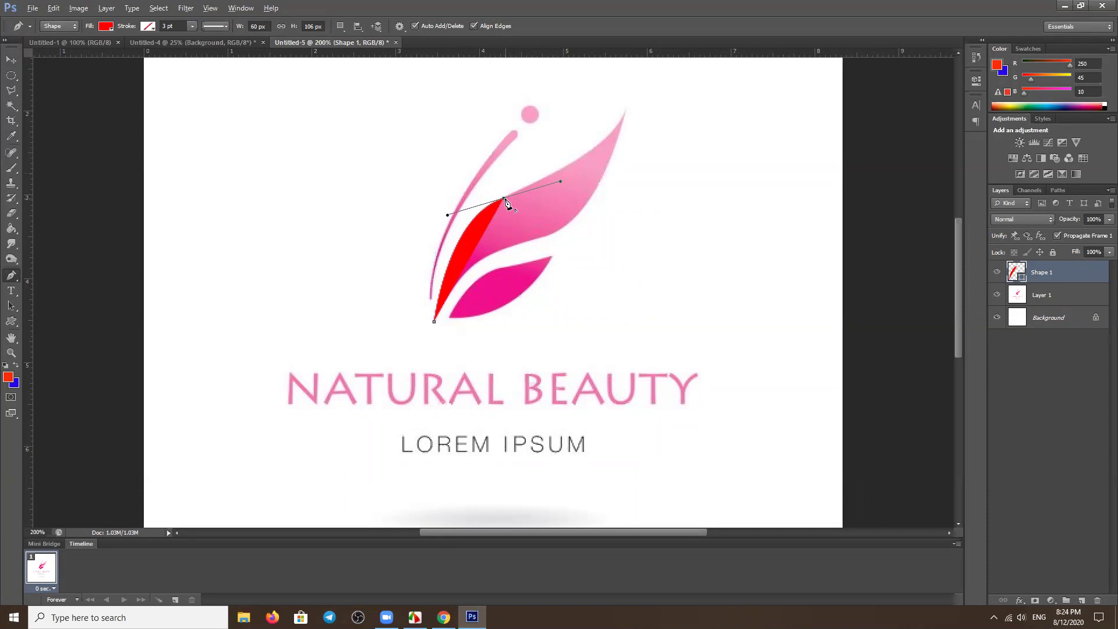
{"action": "left_click", "coordinate": [504, 199]}
{"action": "left_click_drag", "start_coordinate": [961, 294], "coordinate": [959, 258]}
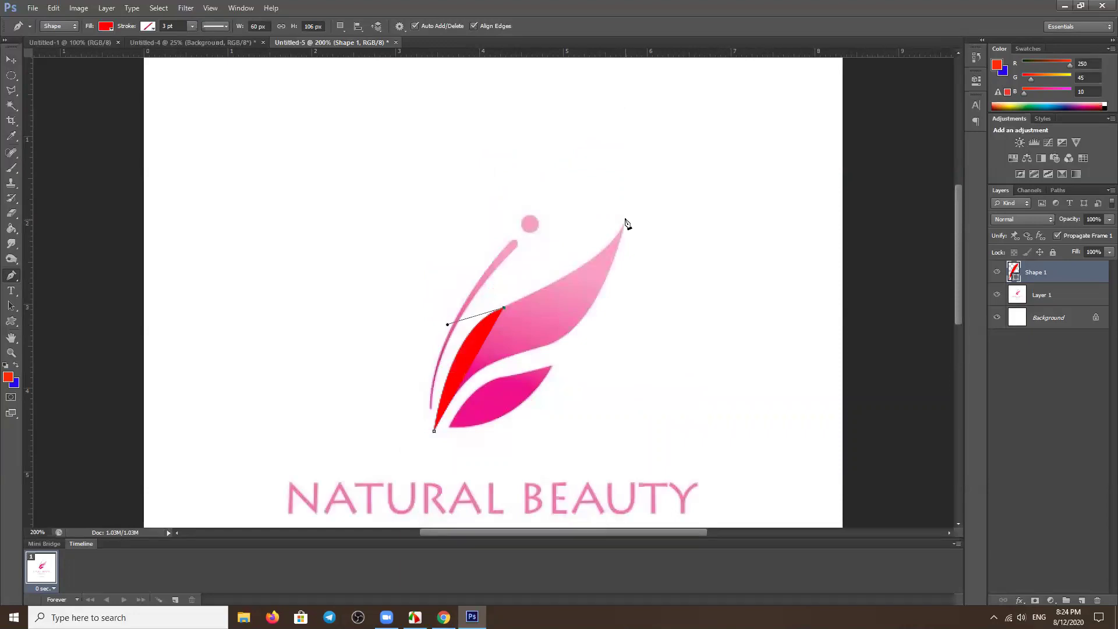
{"action": "mouse_move", "coordinate": [625, 220]}
{"action": "left_mouse_down"}
{"action": "mouse_move", "coordinate": [627, 183]}
{"action": "mouse_move", "coordinate": [642, 172]}
{"action": "left_mouse_up"}
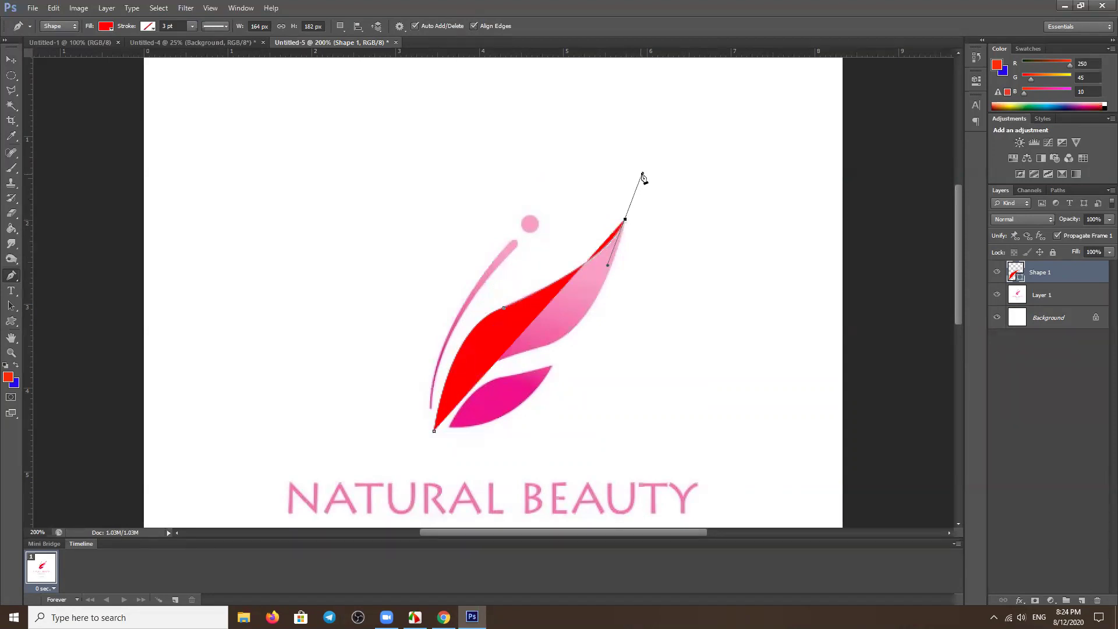
Make the leaf tip a corner, drop shape opacity to about 17%, and curve the lower edge.
{"action": "left_click", "coordinate": [625, 220]}
{"action": "left_click_drag", "start_coordinate": [1069, 221], "coordinate": [1073, 221]}
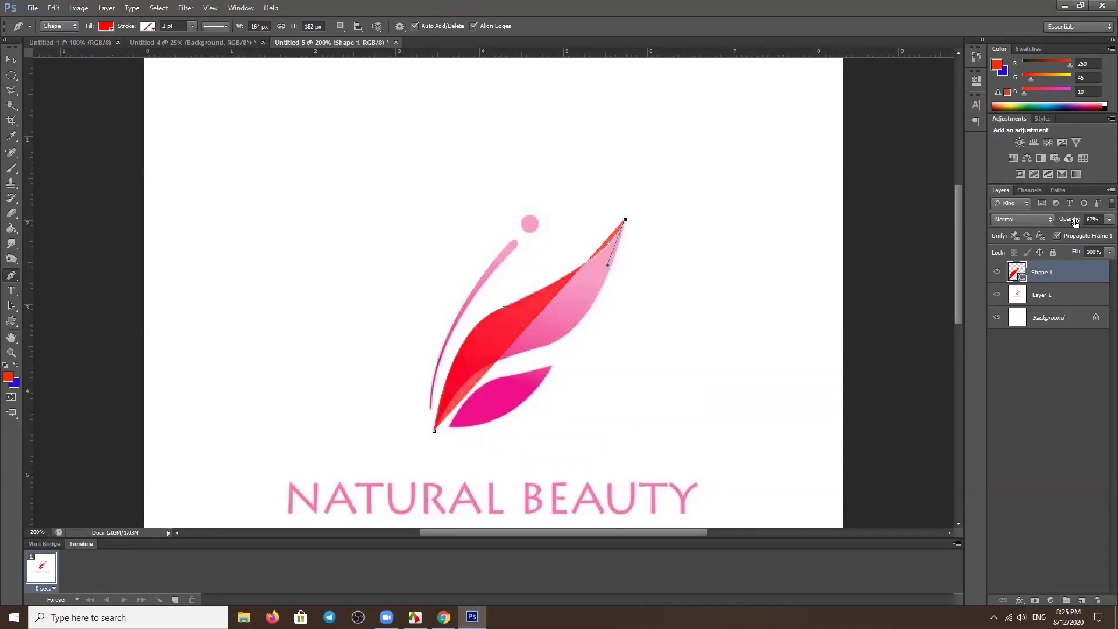
{"action": "left_click_drag", "start_coordinate": [1073, 221], "coordinate": [1065, 221]}
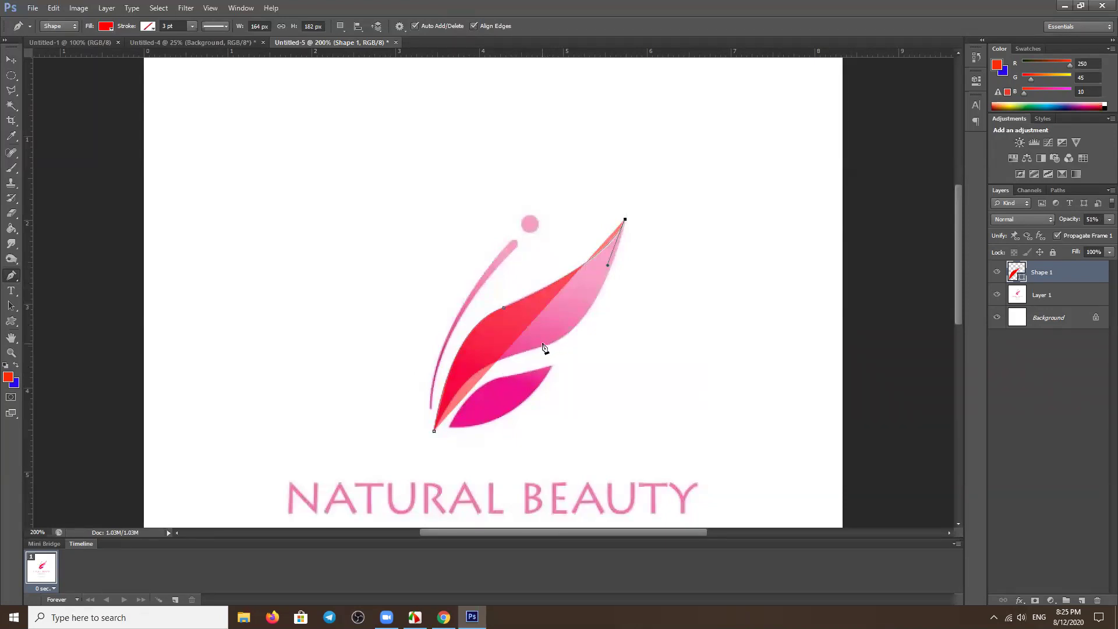
{"action": "left_click_drag", "start_coordinate": [546, 346], "coordinate": [488, 363]}
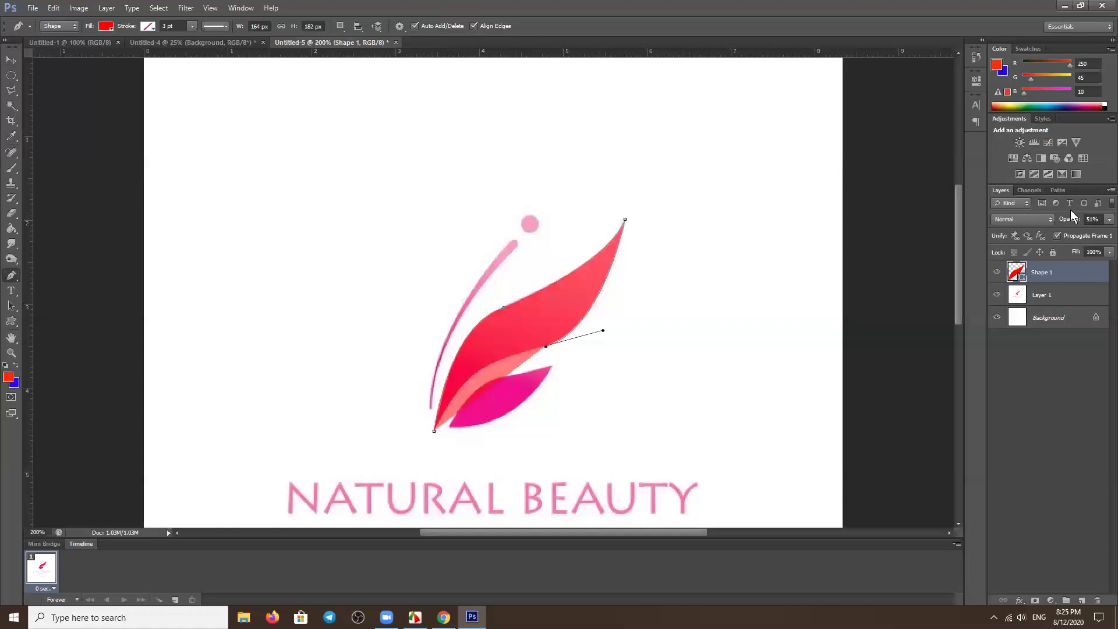
{"action": "left_click_drag", "start_coordinate": [1071, 217], "coordinate": [1050, 225]}
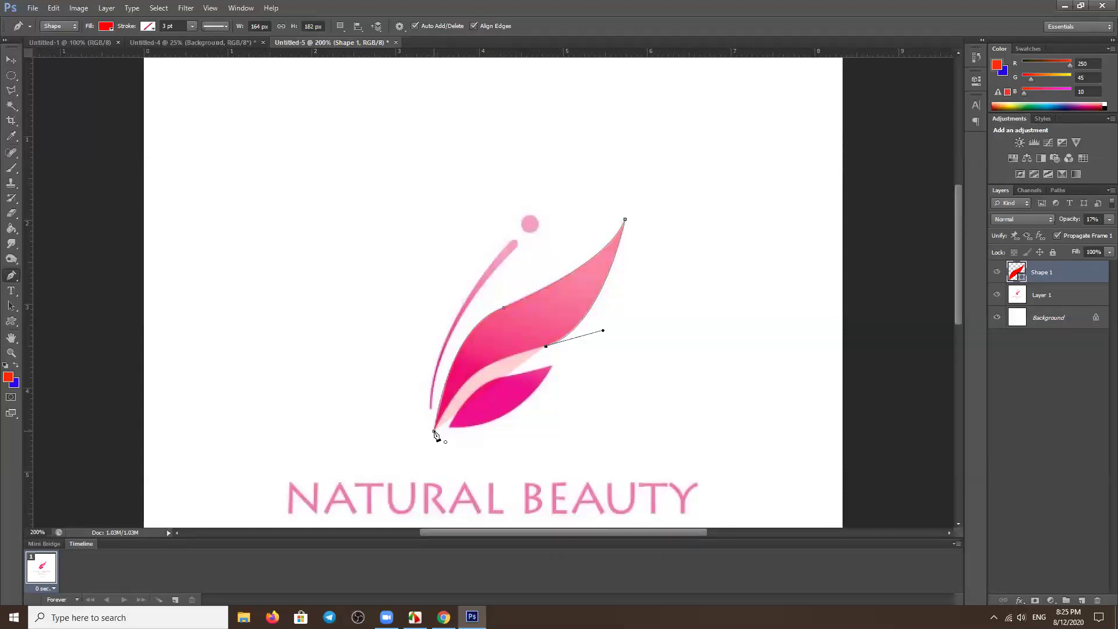
Close the leaf shape at its start point and toggle its visibility to compare.
{"action": "left_click", "coordinate": [433, 431]}
{"action": "key", "text": "Return"}
{"action": "left_click", "coordinate": [997, 272]}
{"action": "left_click", "coordinate": [997, 272]}
{"action": "left_click", "coordinate": [997, 272]}
Compare the trace with the logo and delete its bottom anchor point.
{"action": "left_click", "coordinate": [997, 272]}
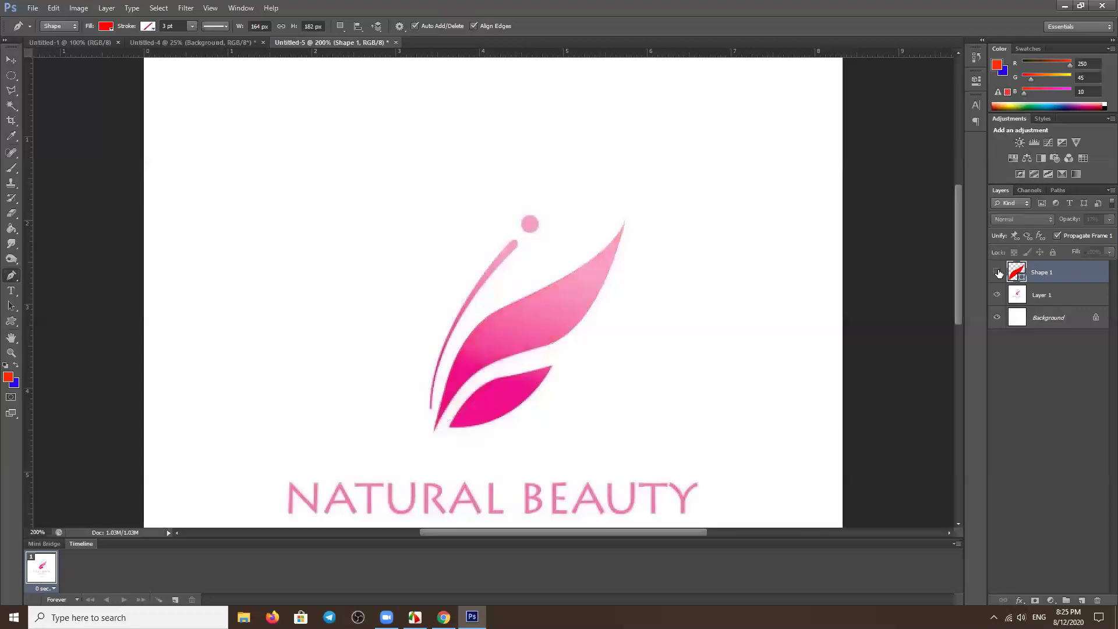
{"action": "left_click", "coordinate": [997, 272]}
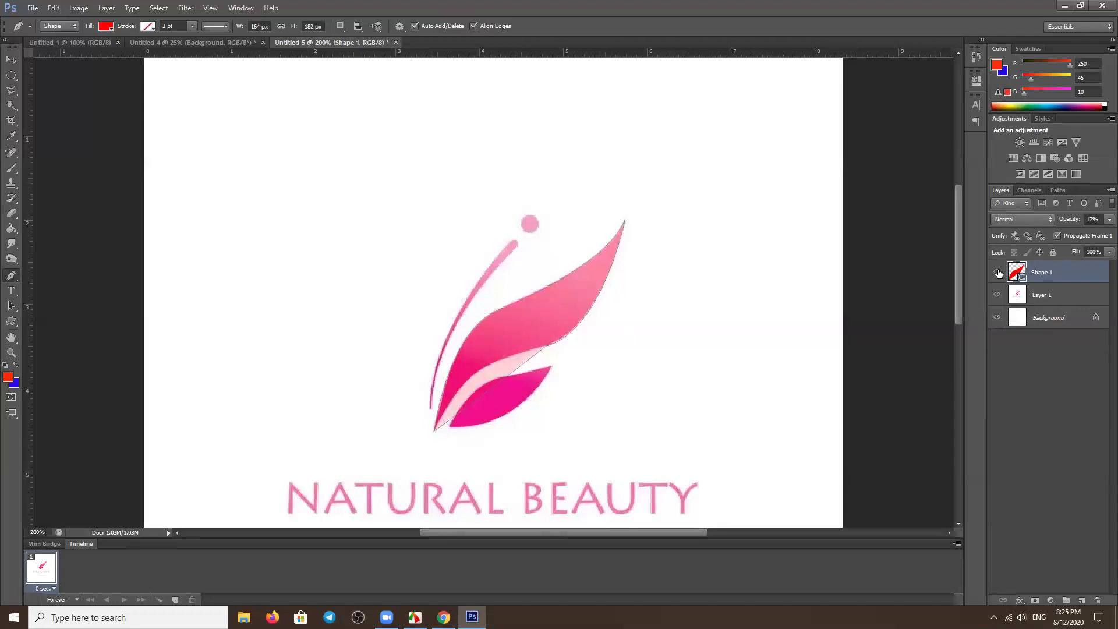
{"action": "left_click", "coordinate": [997, 272]}
{"action": "right_click", "coordinate": [10, 277]}
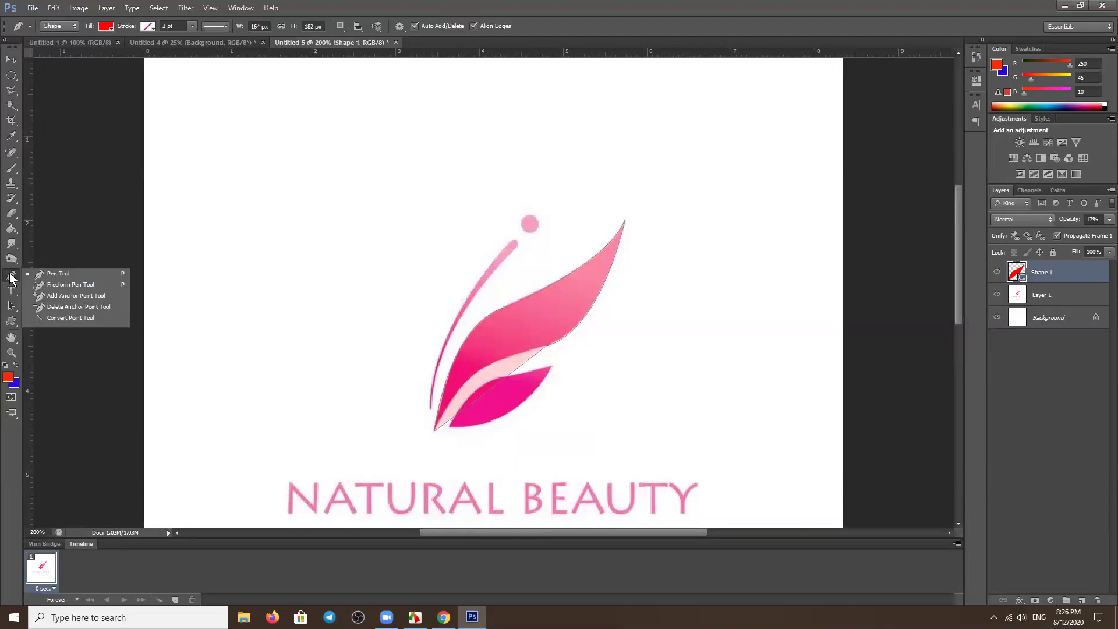
{"action": "left_click", "coordinate": [53, 306]}
{"action": "left_click", "coordinate": [548, 345]}
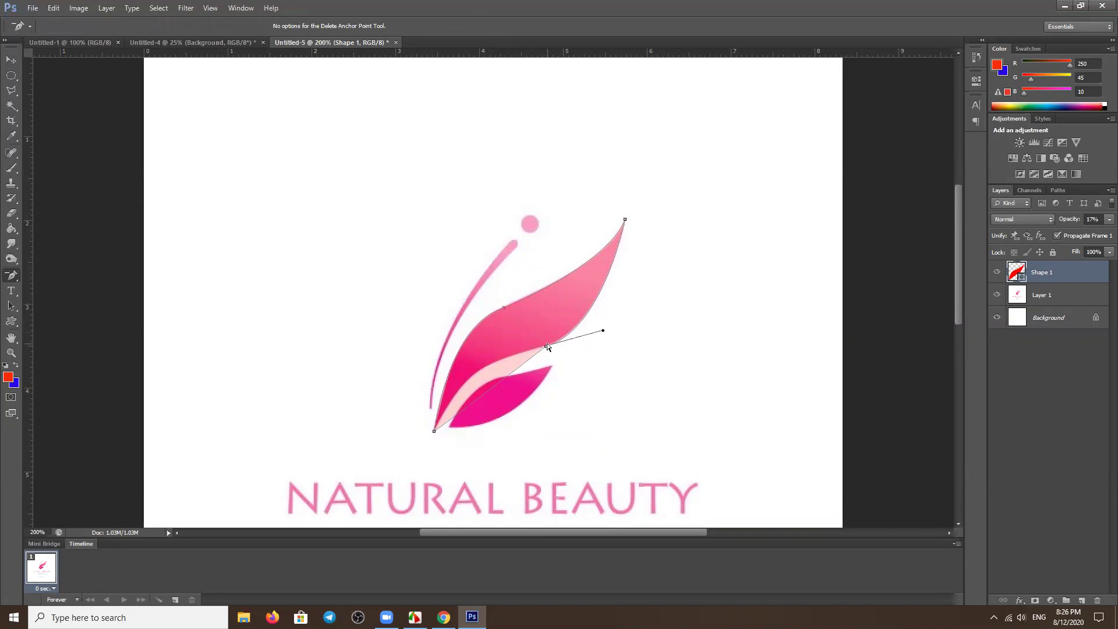
{"action": "left_click", "coordinate": [434, 432]}
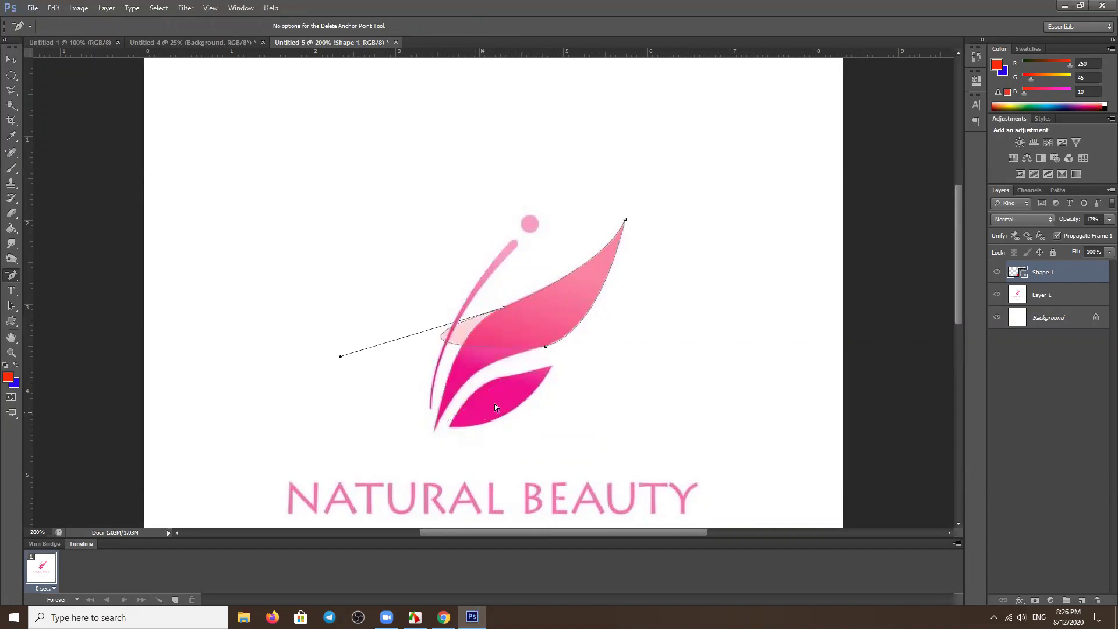
Undo the accidental distortion and close the path with a curve at the leaf's bottom tip.
{"action": "left_click", "coordinate": [546, 346]}
{"action": "left_click", "coordinate": [464, 419]}
{"action": "key", "text": "ctrl+z"}
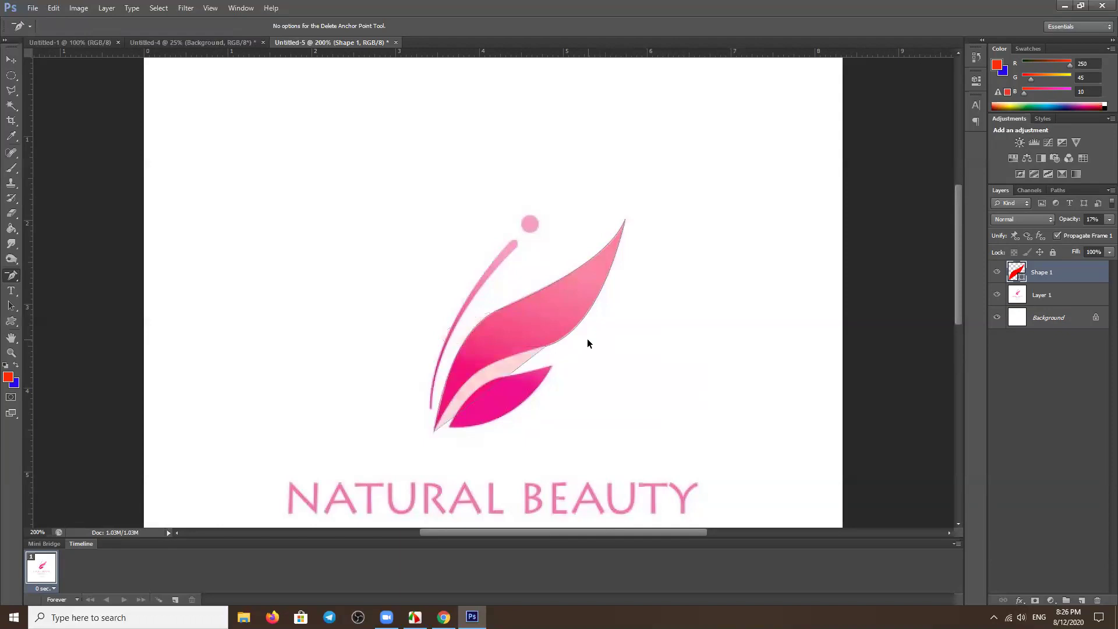
{"action": "left_click", "coordinate": [586, 337]}
{"action": "right_click", "coordinate": [13, 280]}
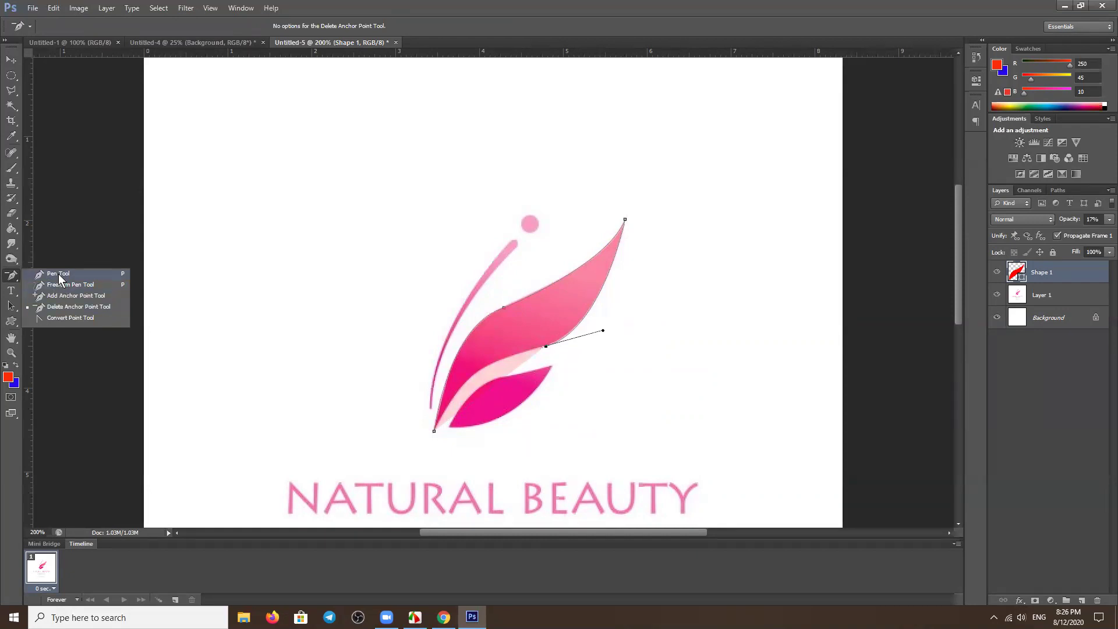
{"action": "left_click", "coordinate": [58, 273]}
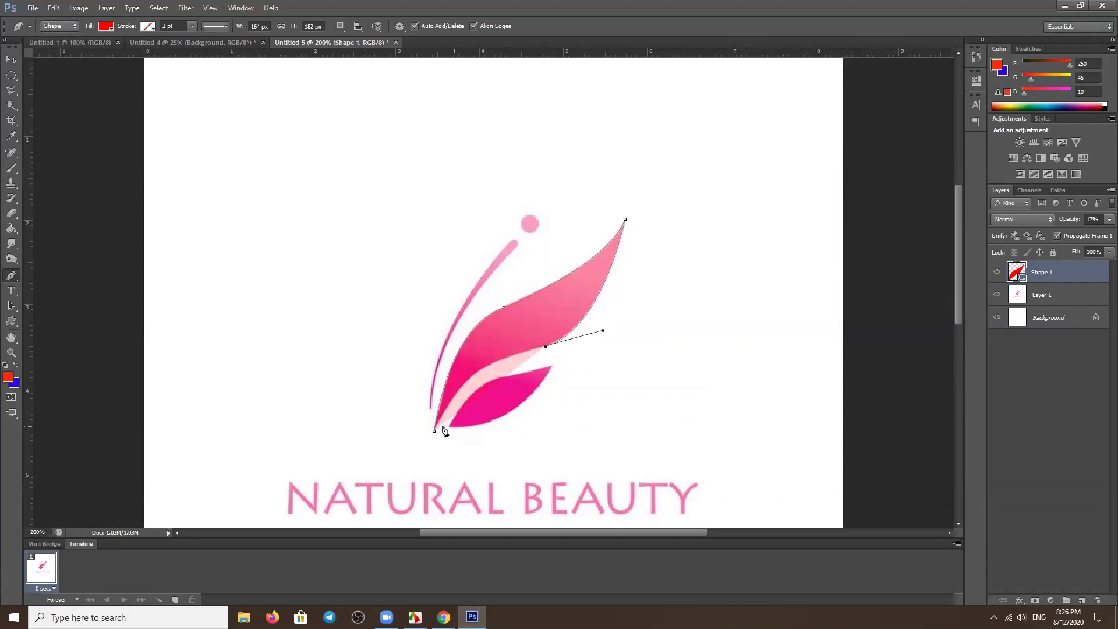
{"action": "mouse_move", "coordinate": [434, 430]}
{"action": "left_mouse_down"}
{"action": "mouse_move", "coordinate": [343, 434]}
{"action": "mouse_move", "coordinate": [387, 513]}
{"action": "mouse_move", "coordinate": [397, 512]}
{"action": "left_mouse_up"}
Commit the leaf shape, hide the original logo, and raise the leaf's opacity to 100%.
{"action": "key", "text": "Return"}
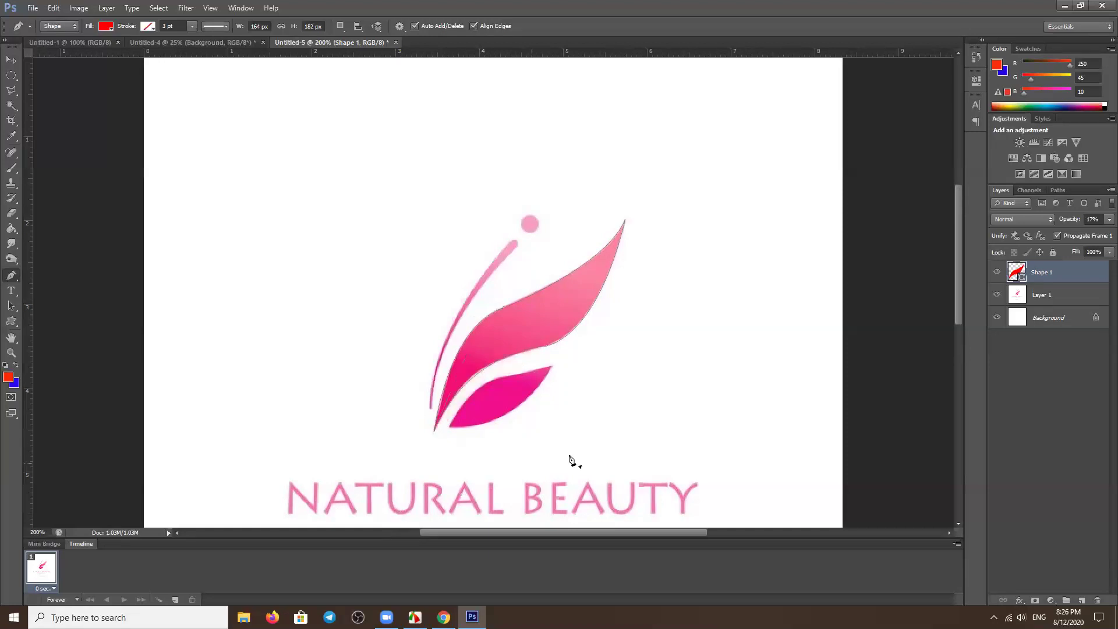
{"action": "left_click", "coordinate": [997, 294]}
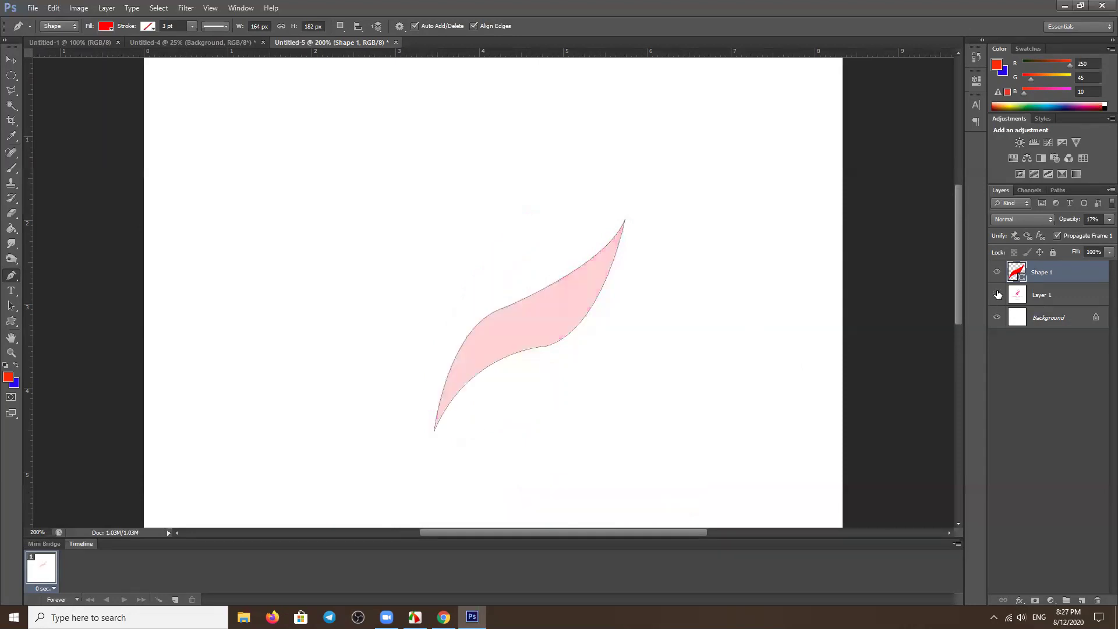
{"action": "left_click", "coordinate": [997, 294]}
{"action": "left_click_drag", "start_coordinate": [1066, 222], "coordinate": [1095, 223]}
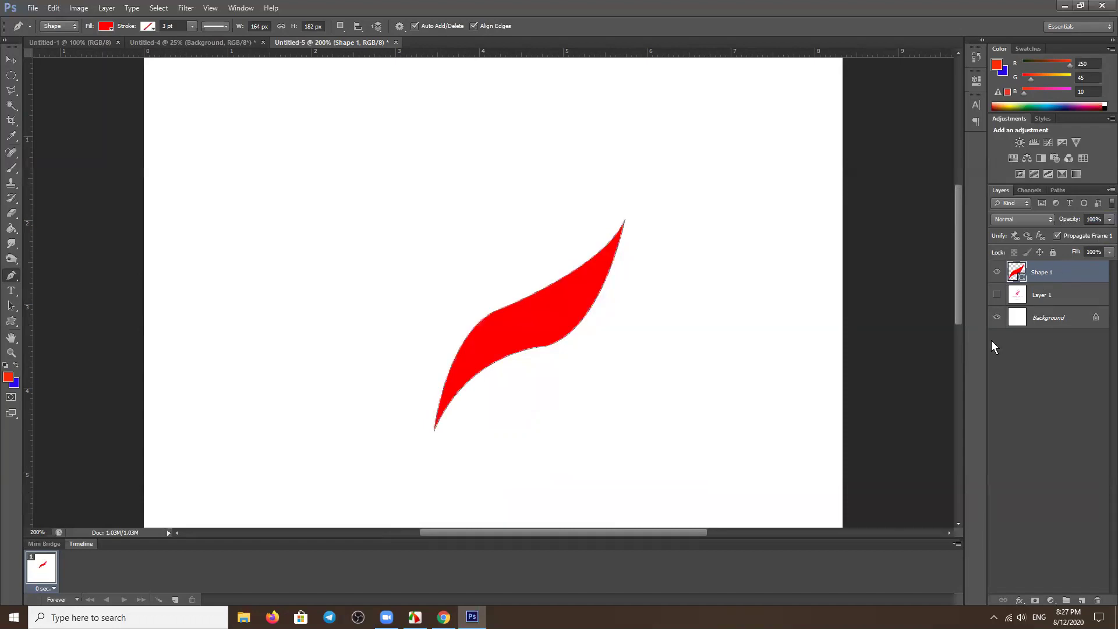
Add a Gradient Overlay effect to the leaf layer.
{"action": "left_click", "coordinate": [1018, 601]}
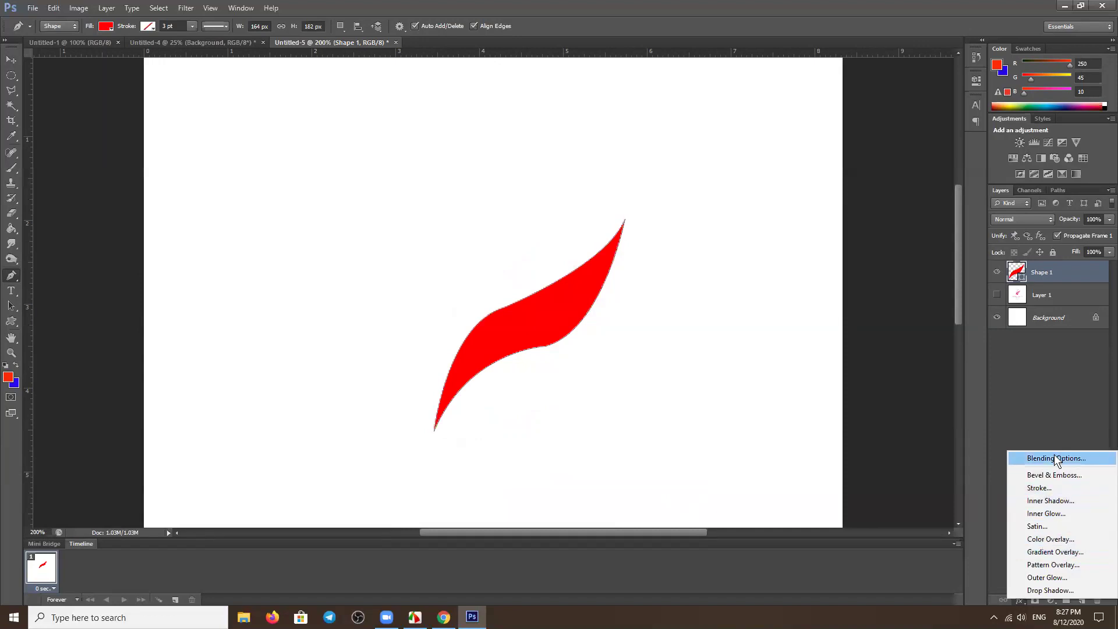
{"action": "key", "text": "Escape"}
{"action": "key", "text": "h"}
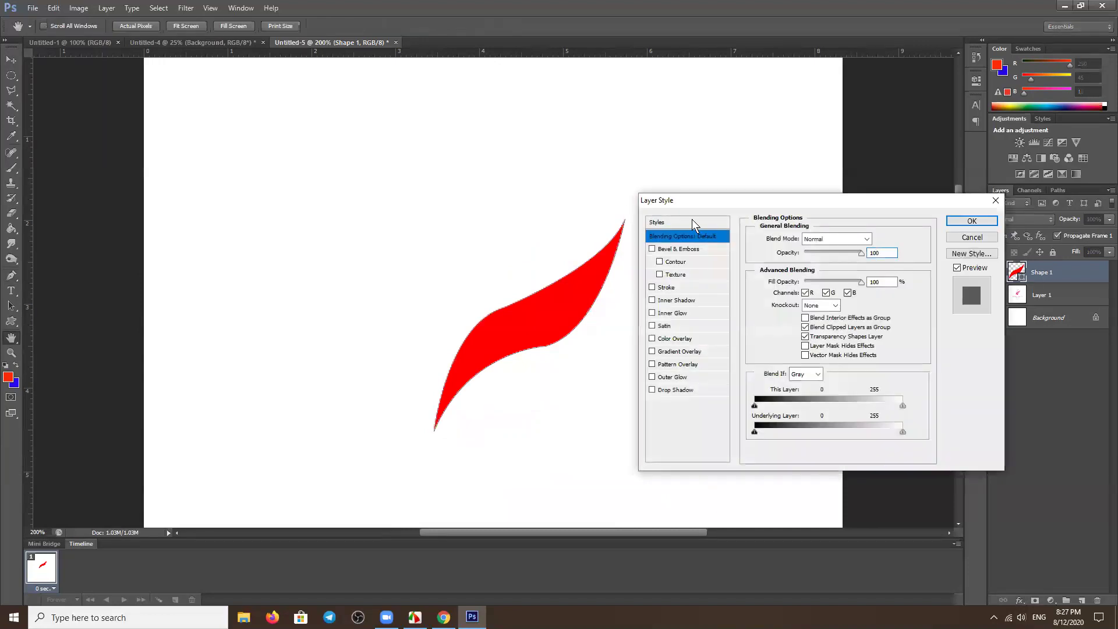
{"action": "left_click", "coordinate": [691, 221]}
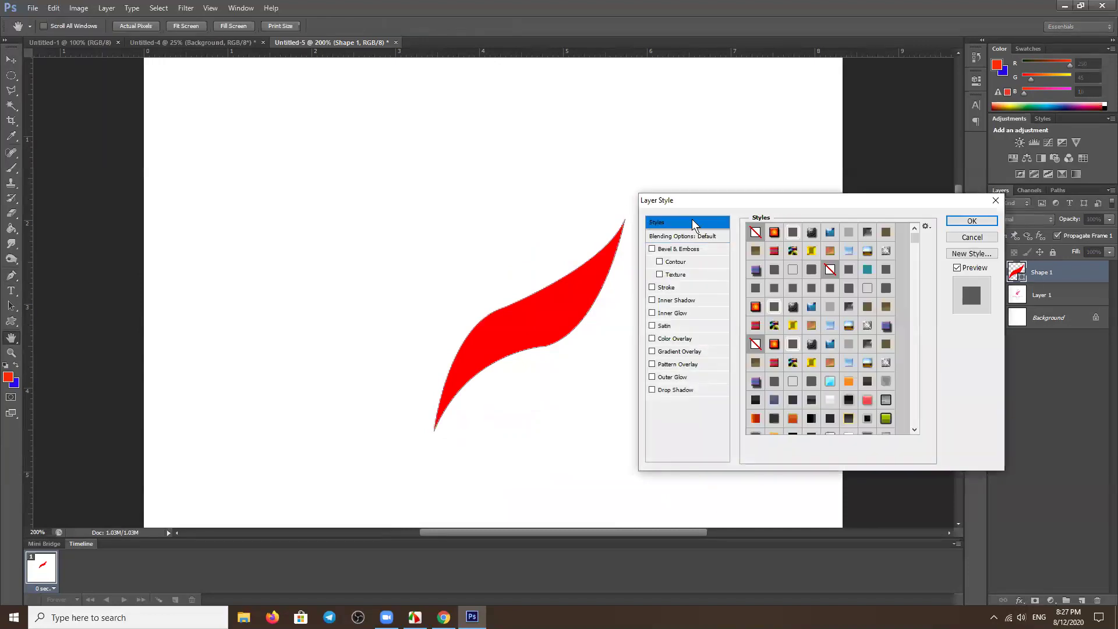
{"action": "left_click", "coordinate": [687, 352]}
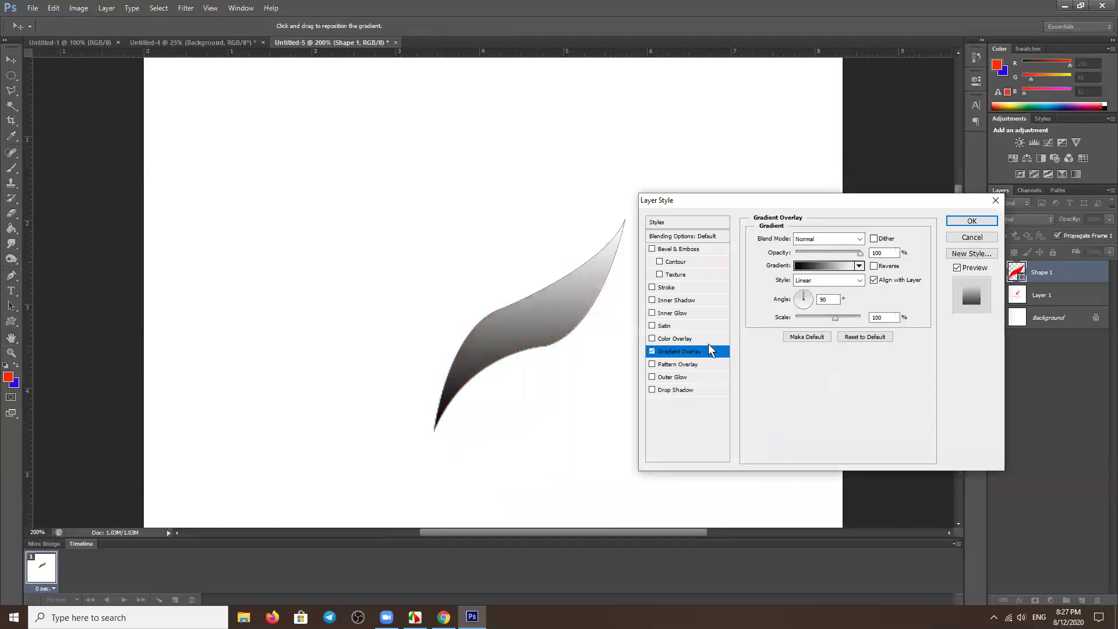
{"action": "left_click", "coordinate": [827, 265]}
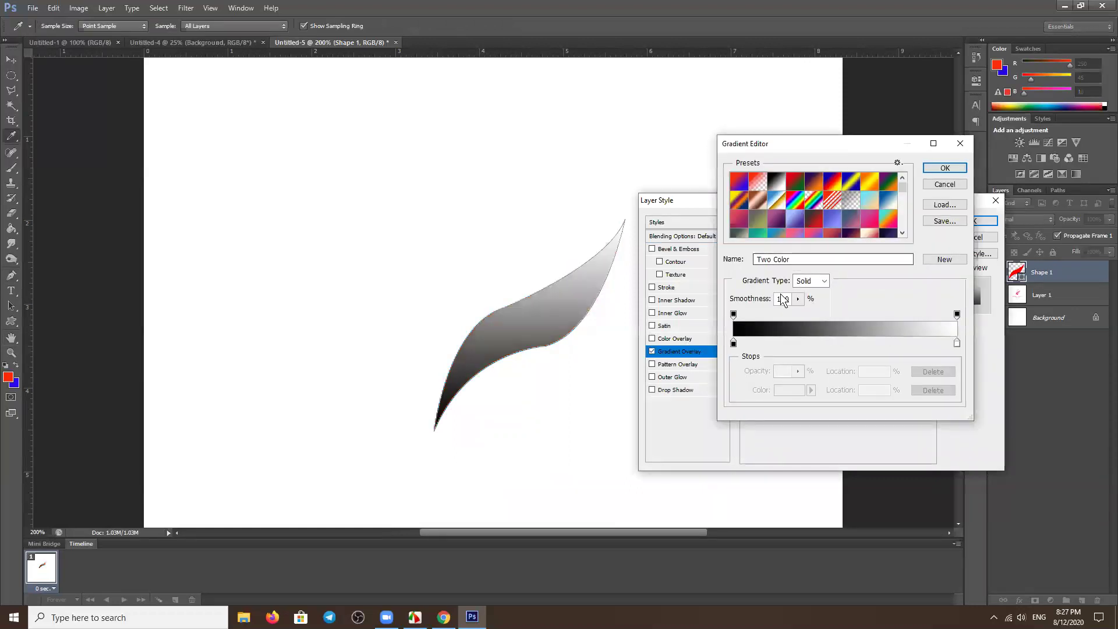
Set the gradient's start stop to magenta and its end stop to light pink.
{"action": "left_click", "coordinate": [733, 344]}
{"action": "double_click", "coordinate": [733, 343]}
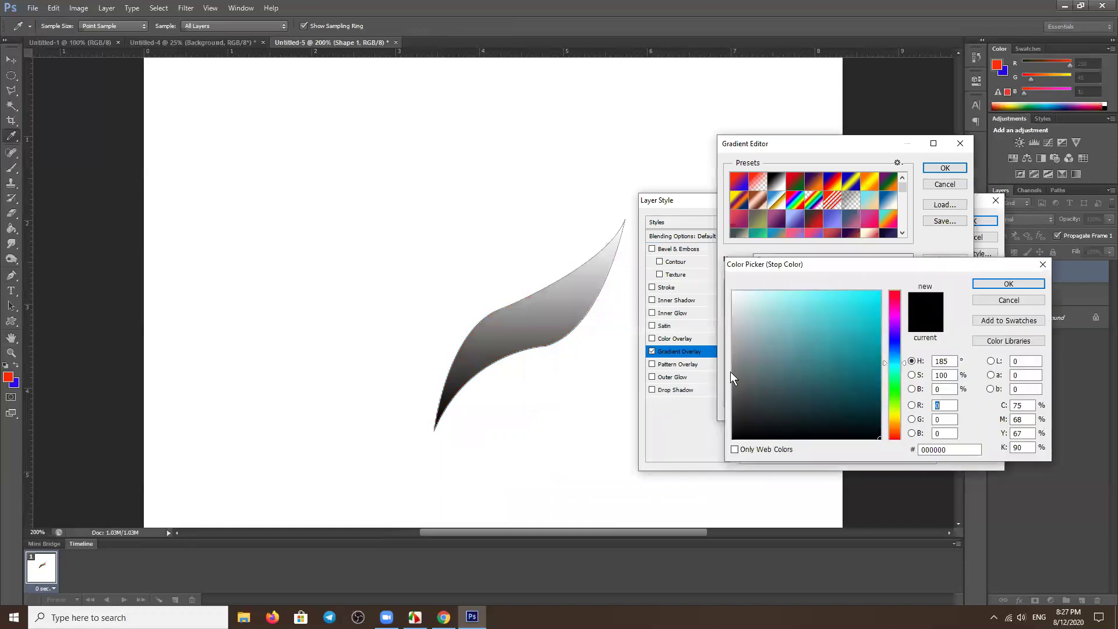
{"action": "left_click", "coordinate": [895, 314]}
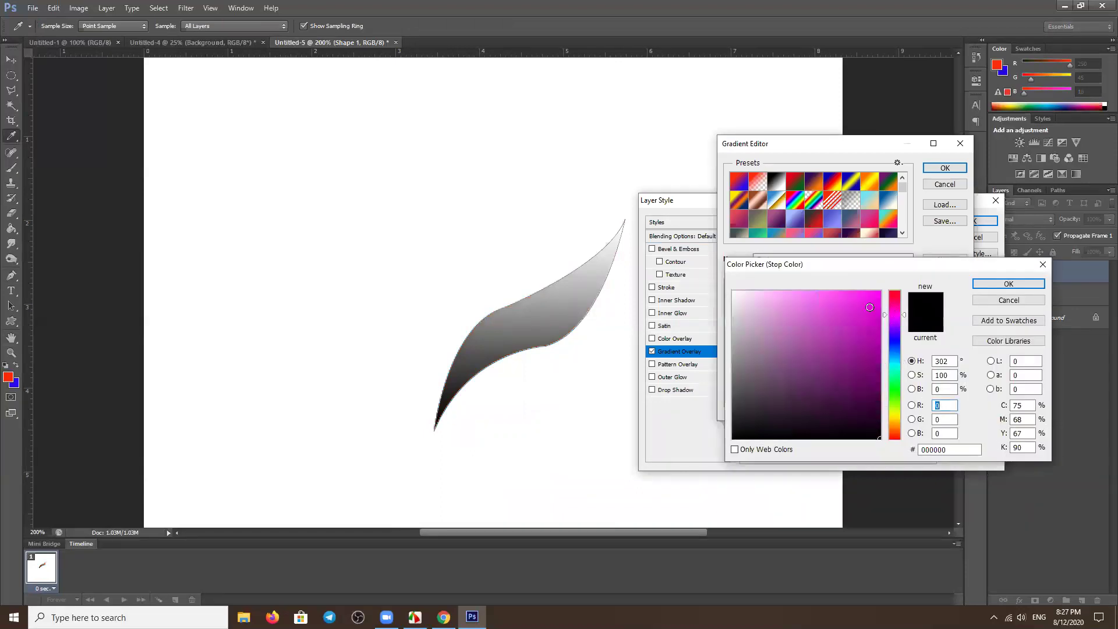
{"action": "left_click", "coordinate": [982, 286]}
{"action": "double_click", "coordinate": [957, 343]}
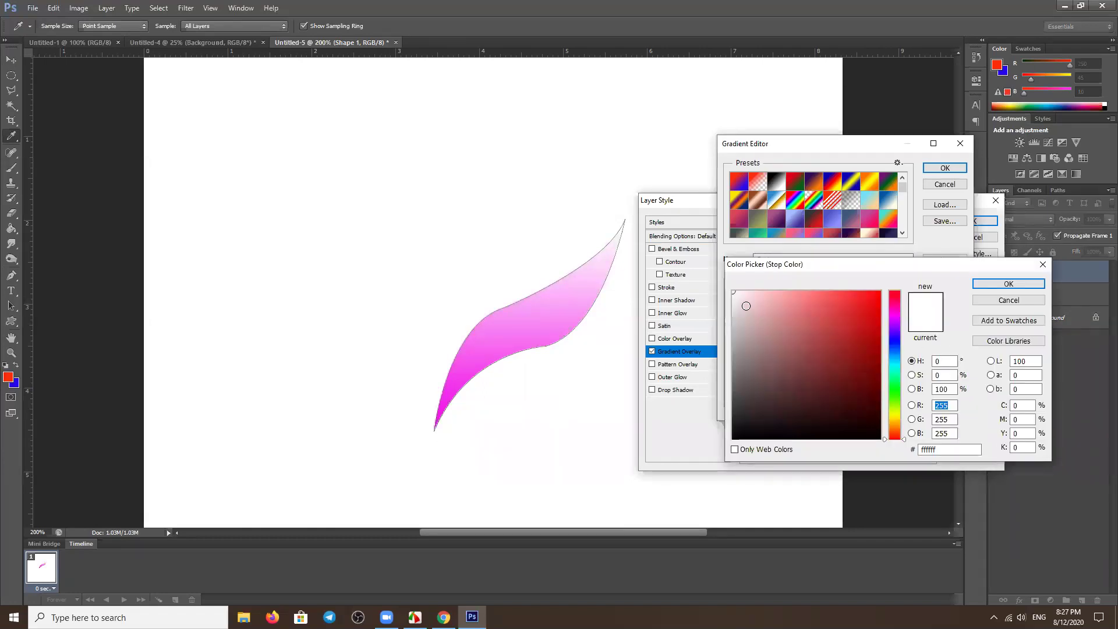
{"action": "left_click_drag", "start_coordinate": [743, 307], "coordinate": [737, 296]}
{"action": "left_click", "coordinate": [748, 318]}
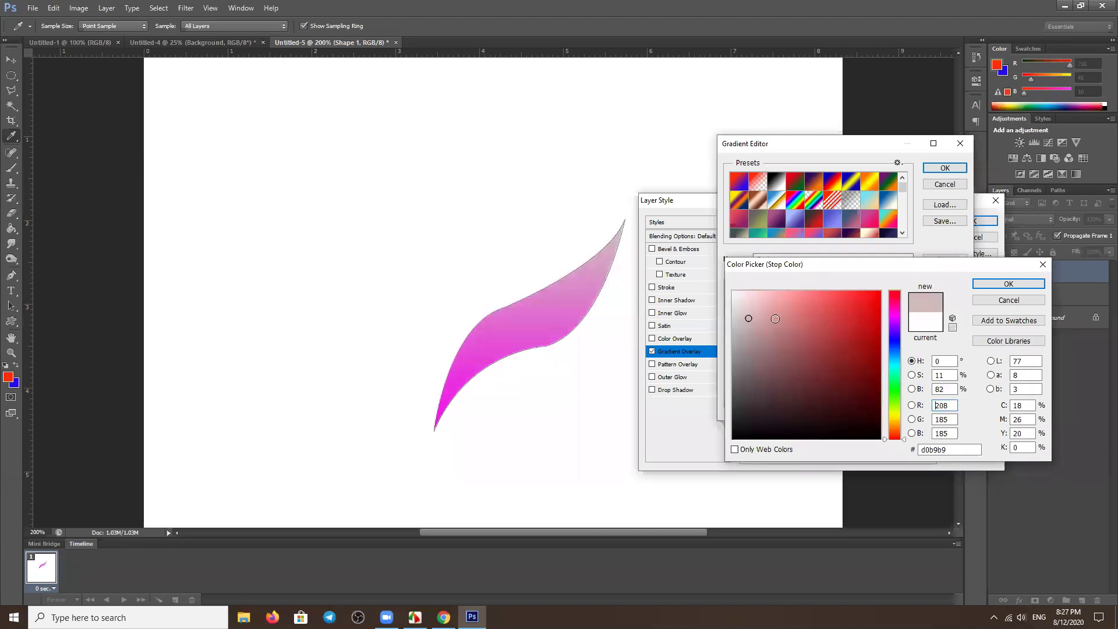
{"action": "left_click", "coordinate": [745, 299]}
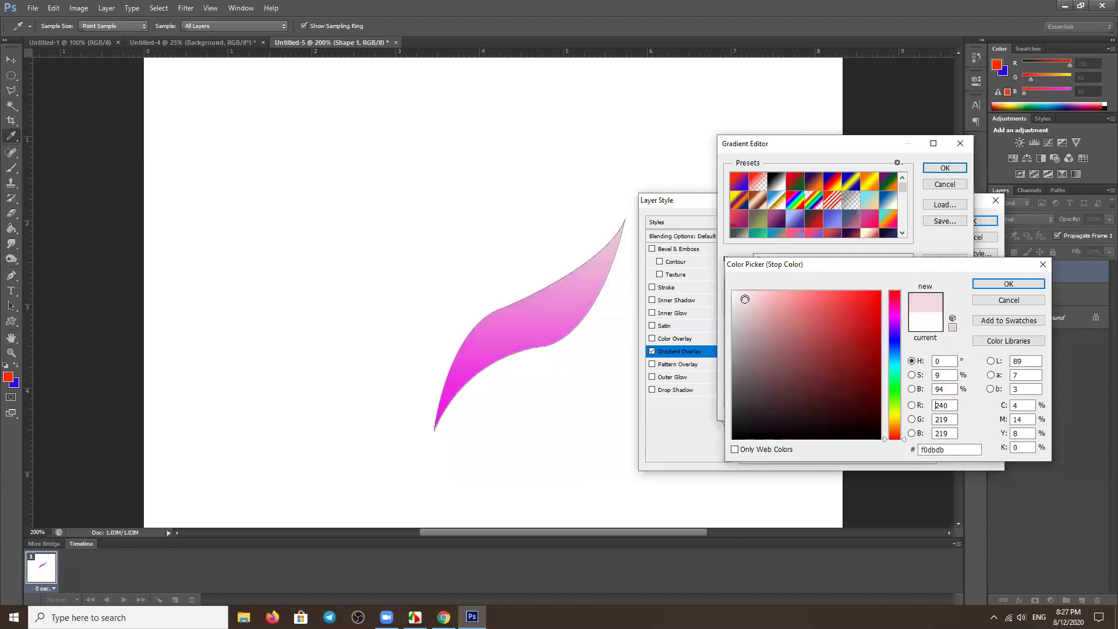
{"action": "left_click", "coordinate": [980, 283]}
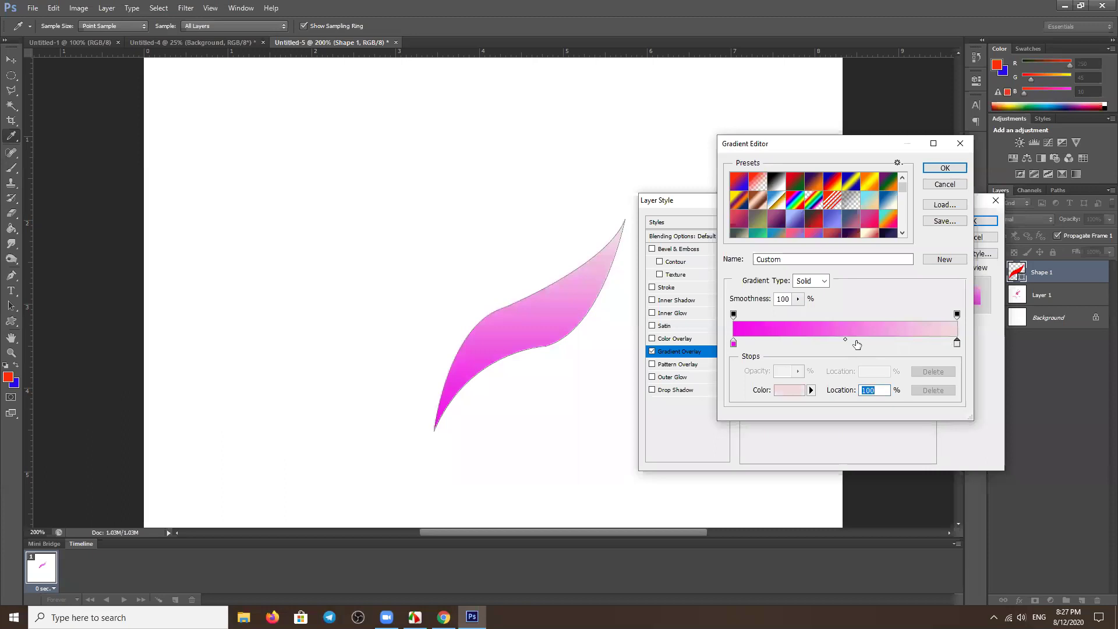
Add a vivid yellow middle stop, move a stop to about 53%, and lighten it to near-white.
{"action": "double_click", "coordinate": [856, 343]}
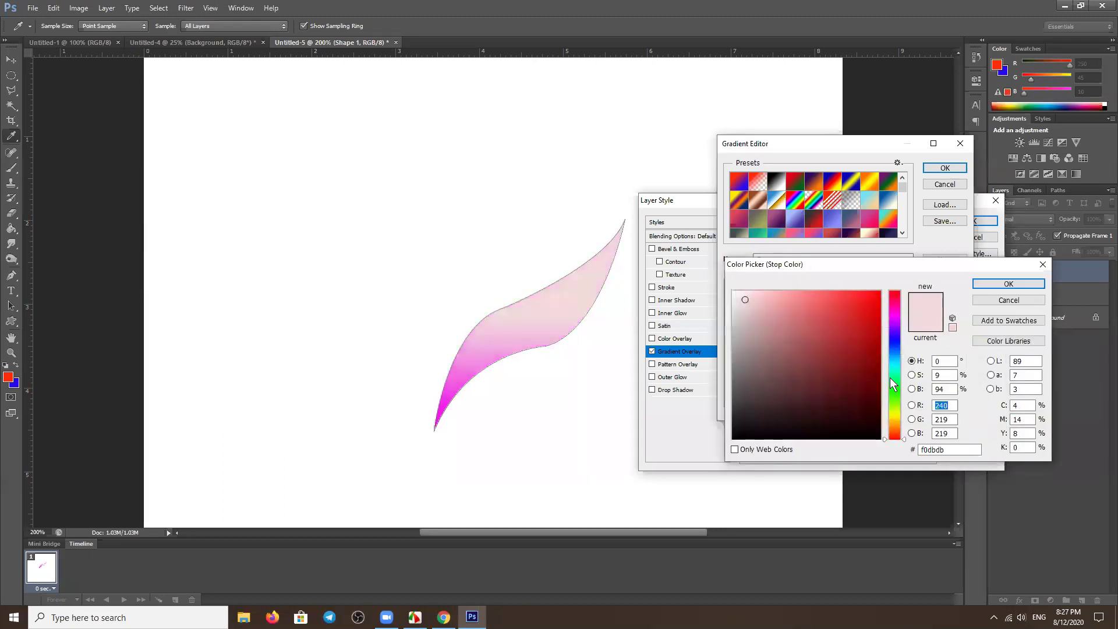
{"action": "left_click", "coordinate": [897, 366]}
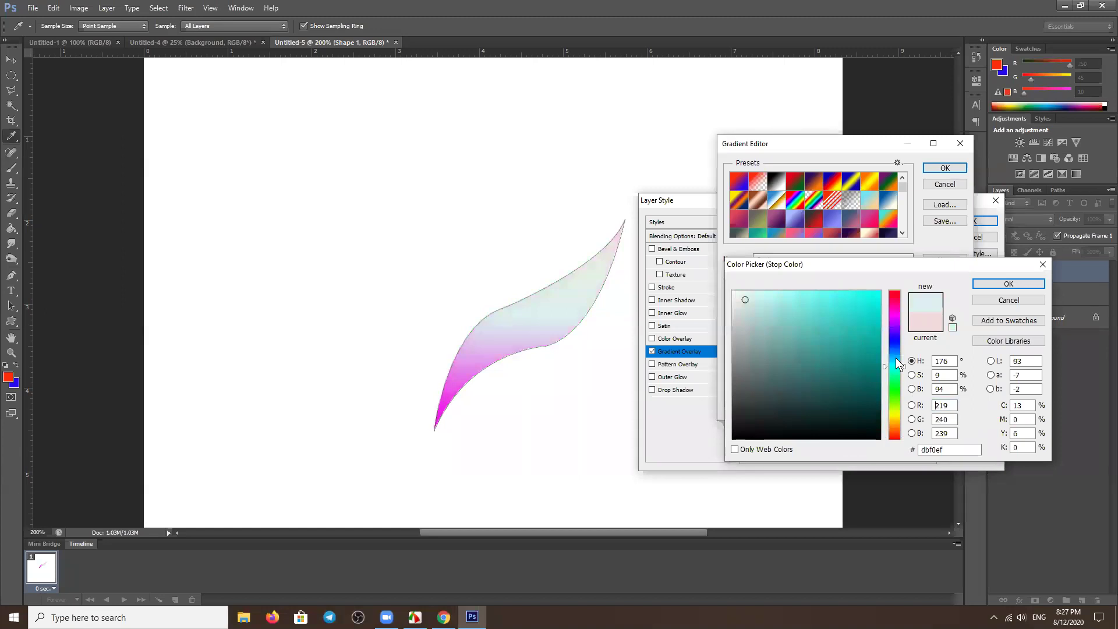
{"action": "left_click", "coordinate": [888, 415]}
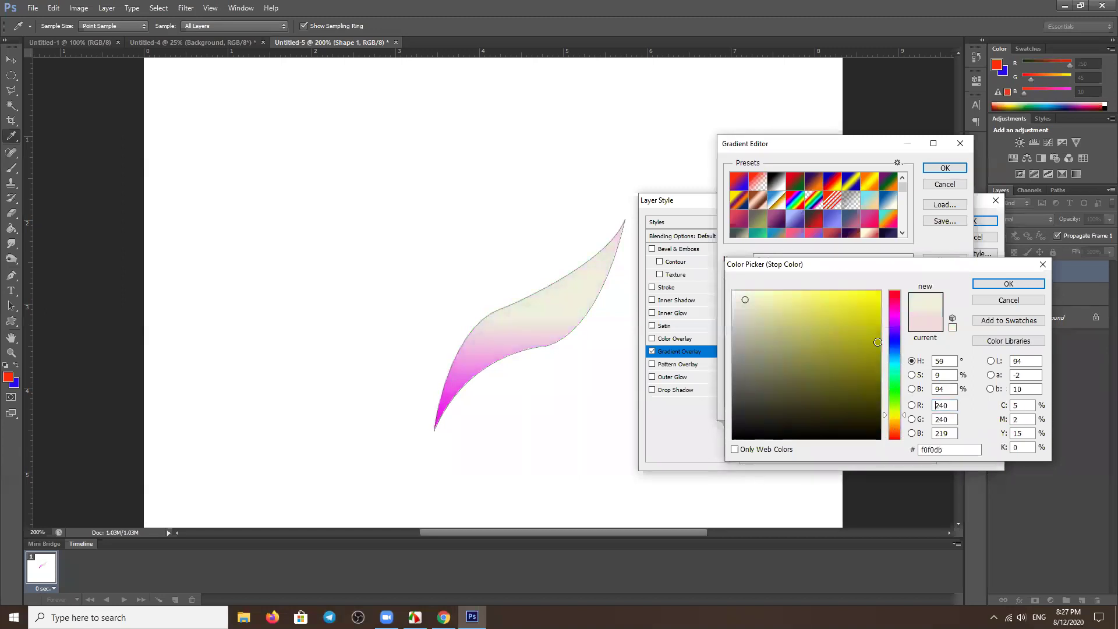
{"action": "left_click_drag", "start_coordinate": [851, 295], "coordinate": [827, 299]}
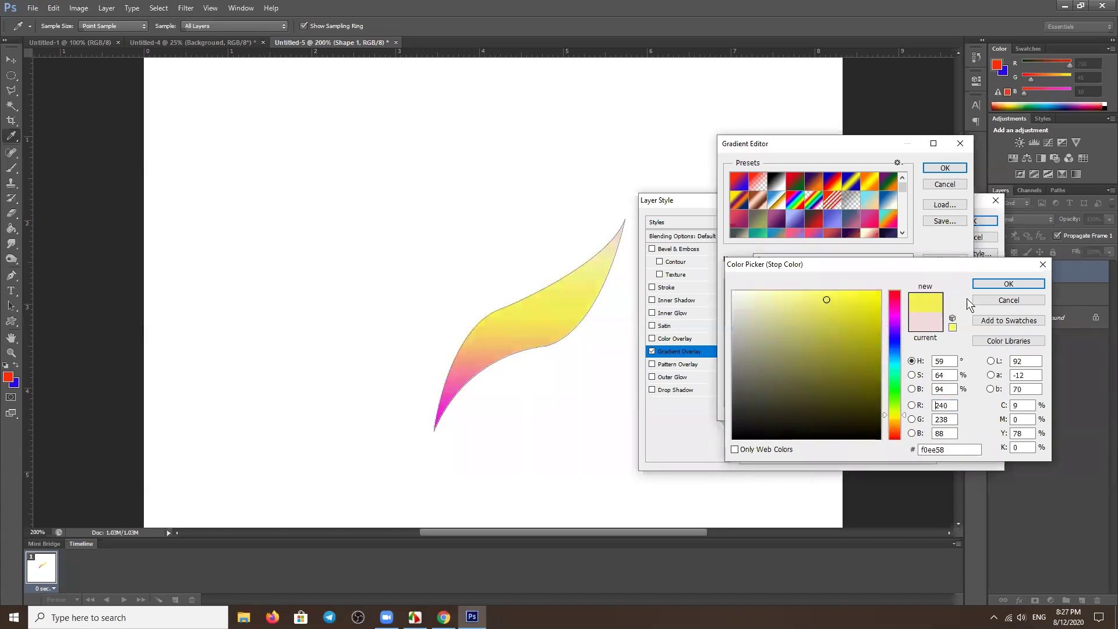
{"action": "left_click", "coordinate": [1009, 284]}
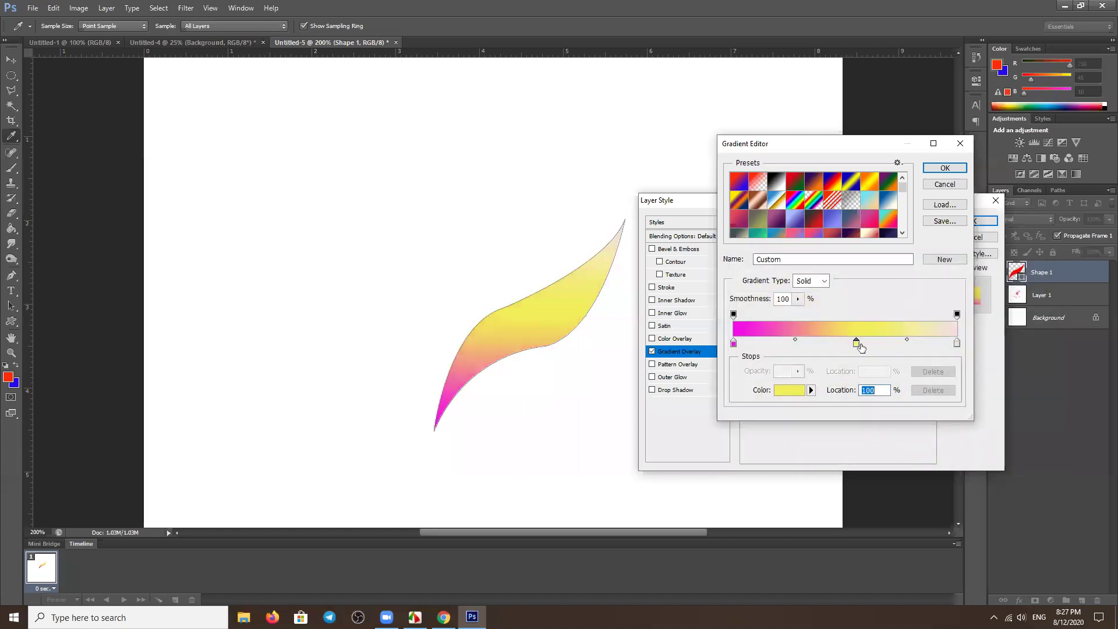
{"action": "mouse_move", "coordinate": [957, 343]}
{"action": "left_mouse_down"}
{"action": "mouse_move", "coordinate": [846, 348]}
{"action": "mouse_move", "coordinate": [962, 343]}
{"action": "left_mouse_up"}
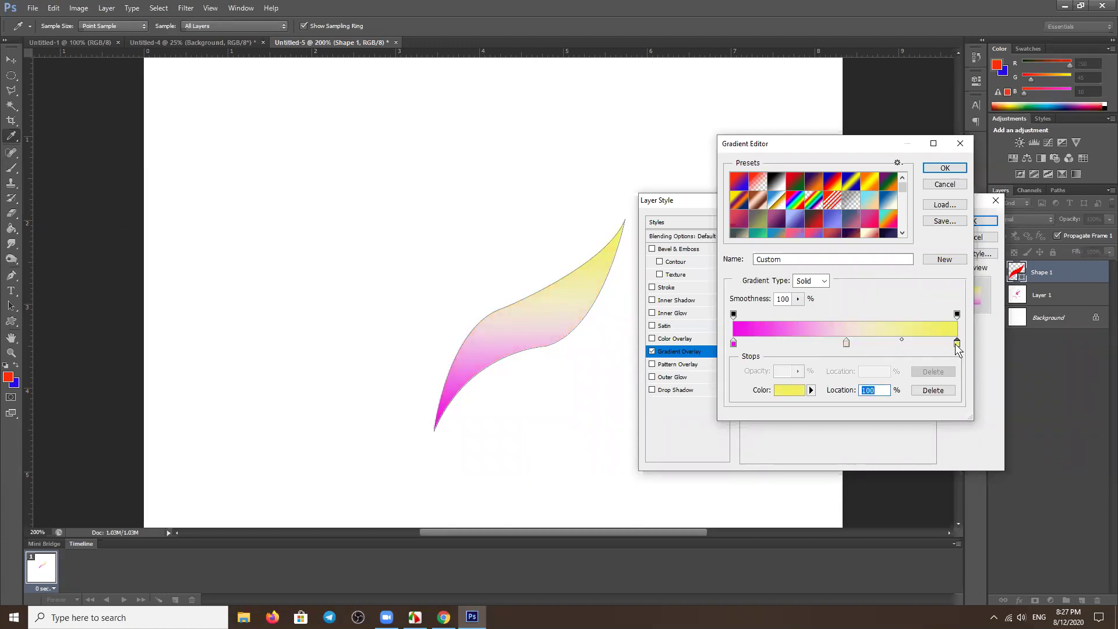
{"action": "double_click", "coordinate": [956, 343]}
{"action": "left_click", "coordinate": [733, 293]}
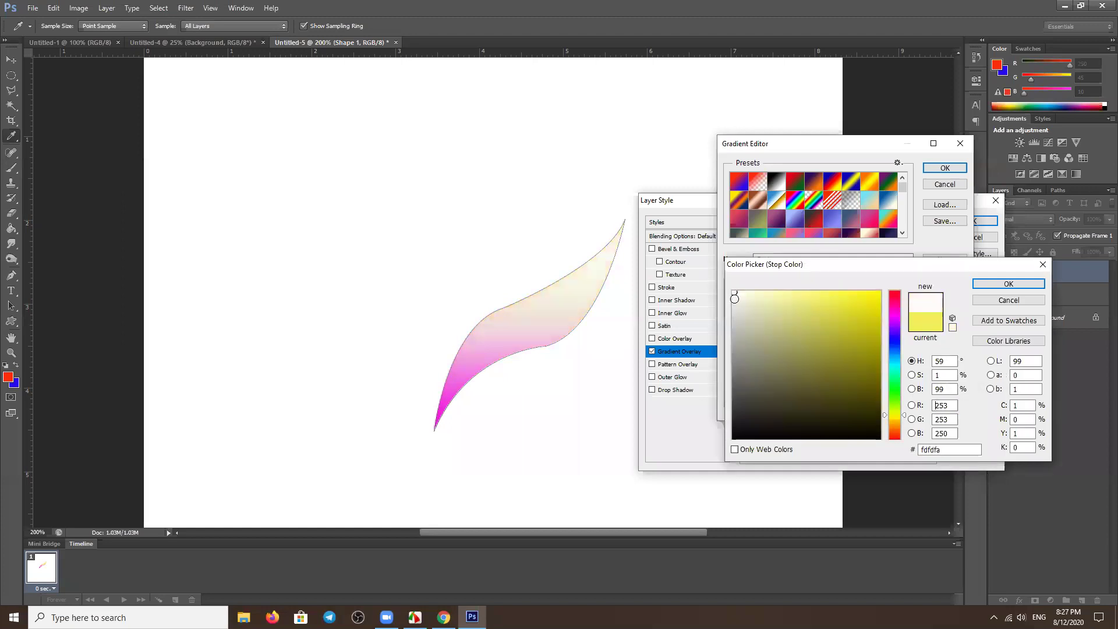
{"action": "left_click", "coordinate": [999, 287]}
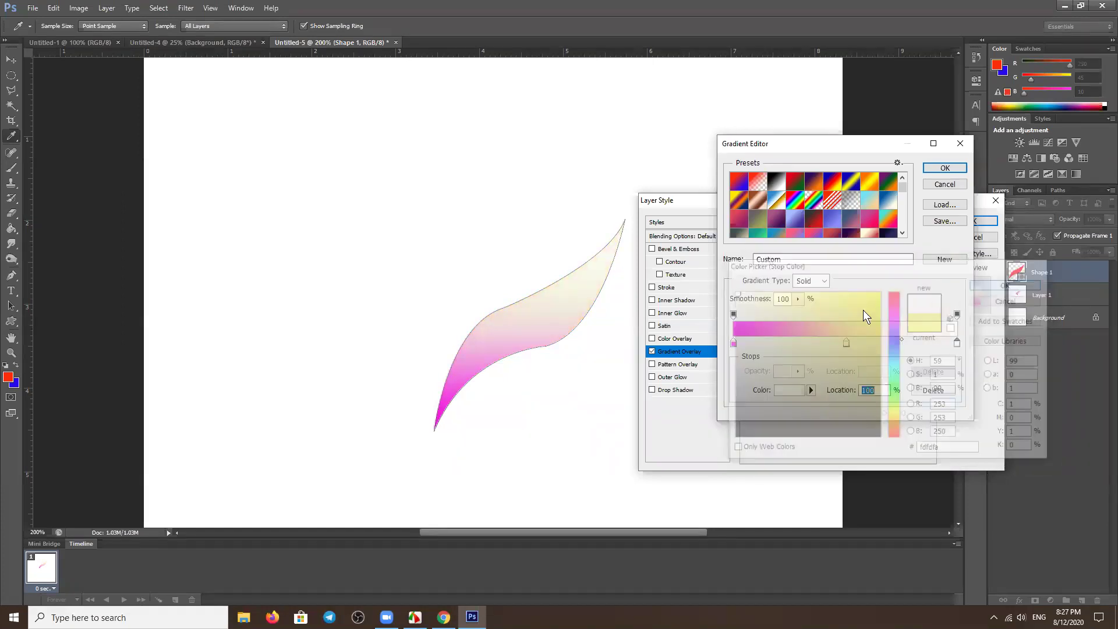
Reposition the middle stop and recolour it bright blue.
{"action": "mouse_move", "coordinate": [845, 342]}
{"action": "left_mouse_down"}
{"action": "mouse_move", "coordinate": [871, 343]}
{"action": "mouse_move", "coordinate": [861, 344]}
{"action": "left_mouse_up"}
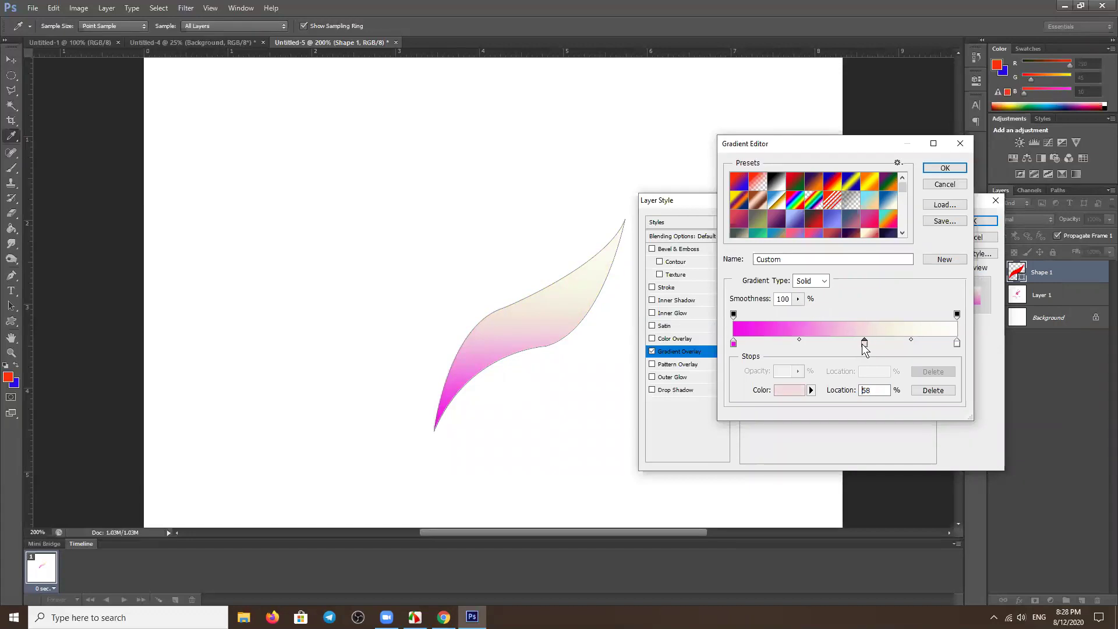
{"action": "double_click", "coordinate": [860, 343]}
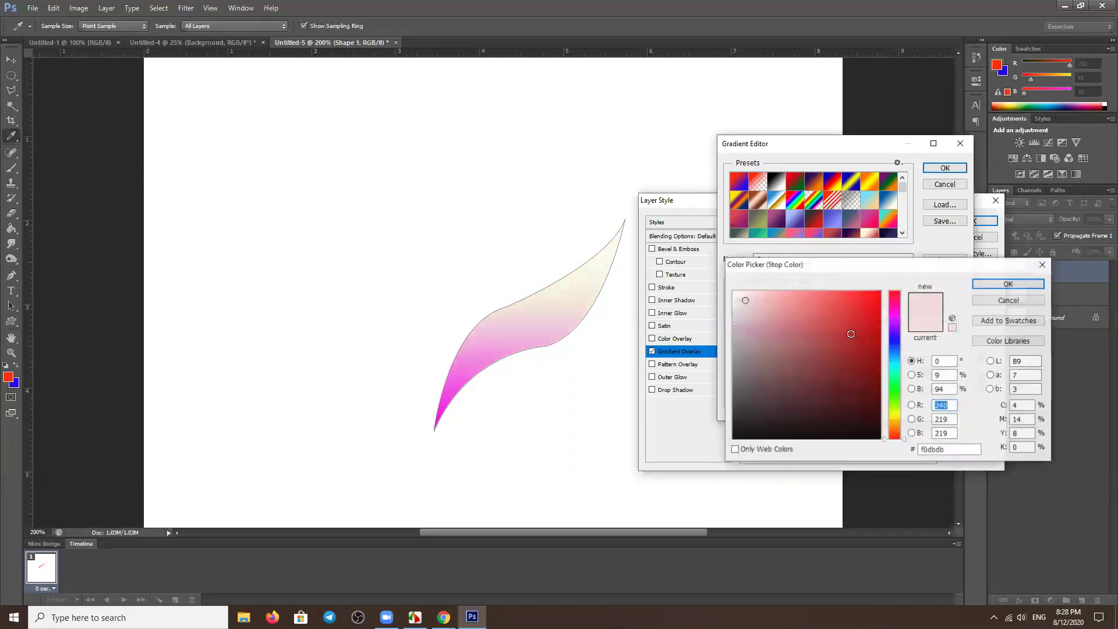
{"action": "left_click", "coordinate": [839, 311]}
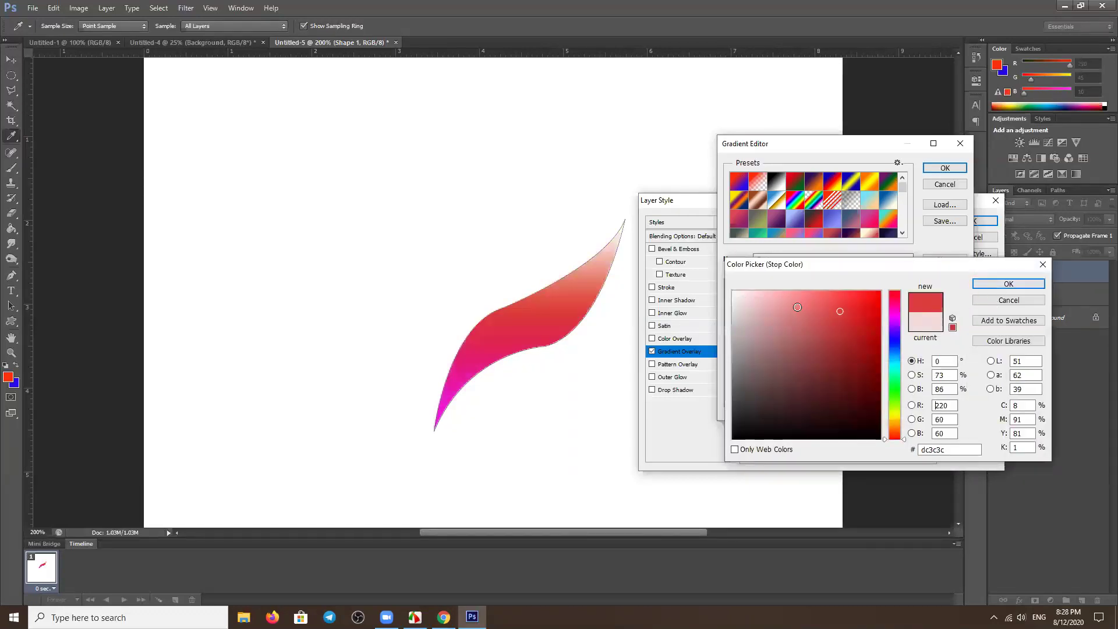
{"action": "left_click", "coordinate": [798, 374]}
{"action": "left_click_drag", "start_coordinate": [895, 434], "coordinate": [897, 349]}
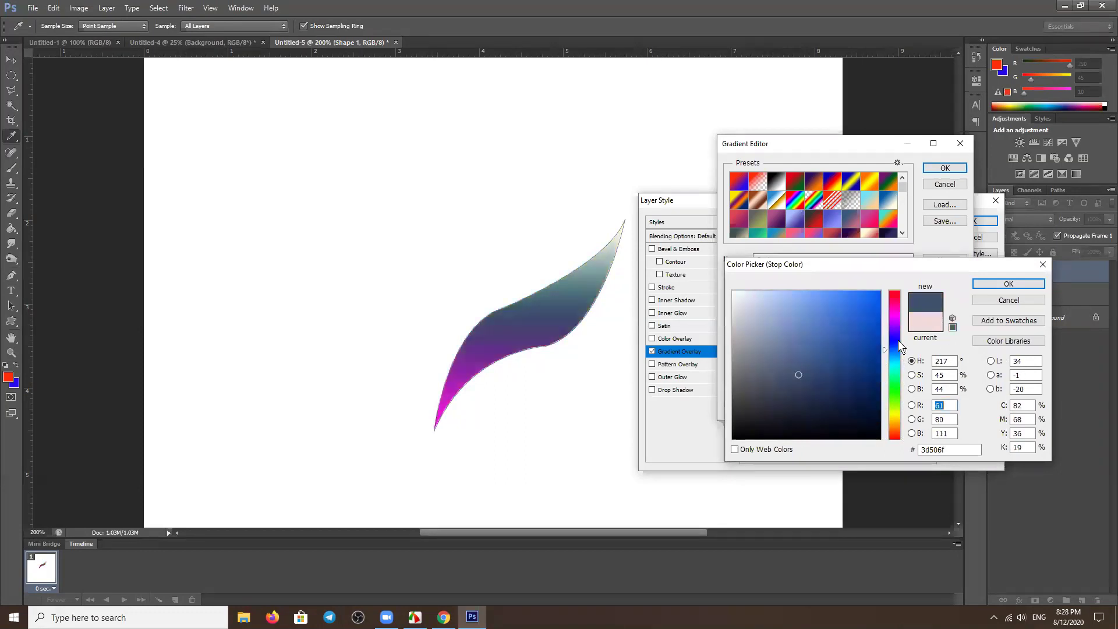
{"action": "left_click_drag", "start_coordinate": [966, 449], "coordinate": [893, 455]}
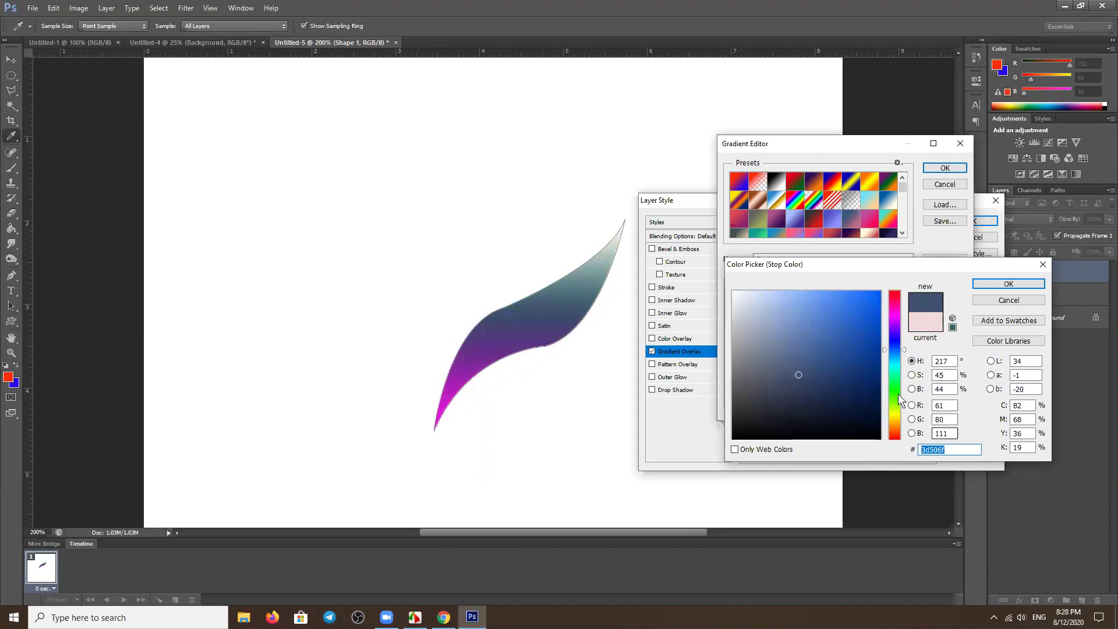
{"action": "left_click", "coordinate": [879, 323]}
{"action": "left_click_drag", "start_coordinate": [880, 323], "coordinate": [866, 323]}
{"action": "left_click", "coordinate": [1002, 284]}
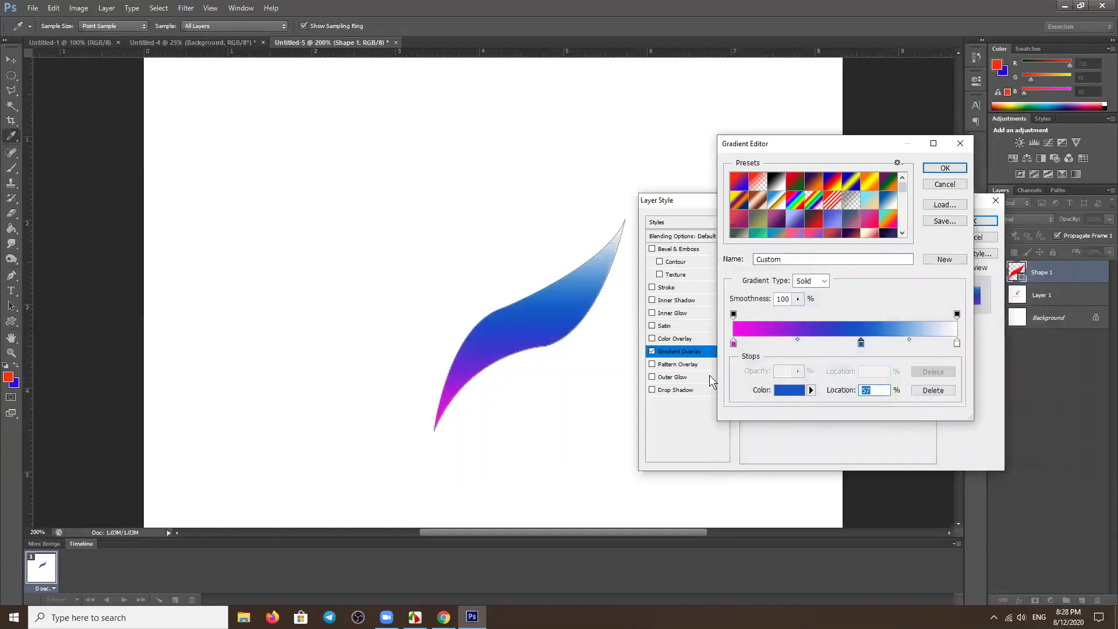
Nudge the blue stop, then switch to the ready-made cyan-to-yellow gradient preset and accept it.
{"action": "left_click_drag", "start_coordinate": [905, 189], "coordinate": [901, 197]}
{"action": "key", "text": "Down"}
{"action": "left_click", "coordinate": [782, 181]}
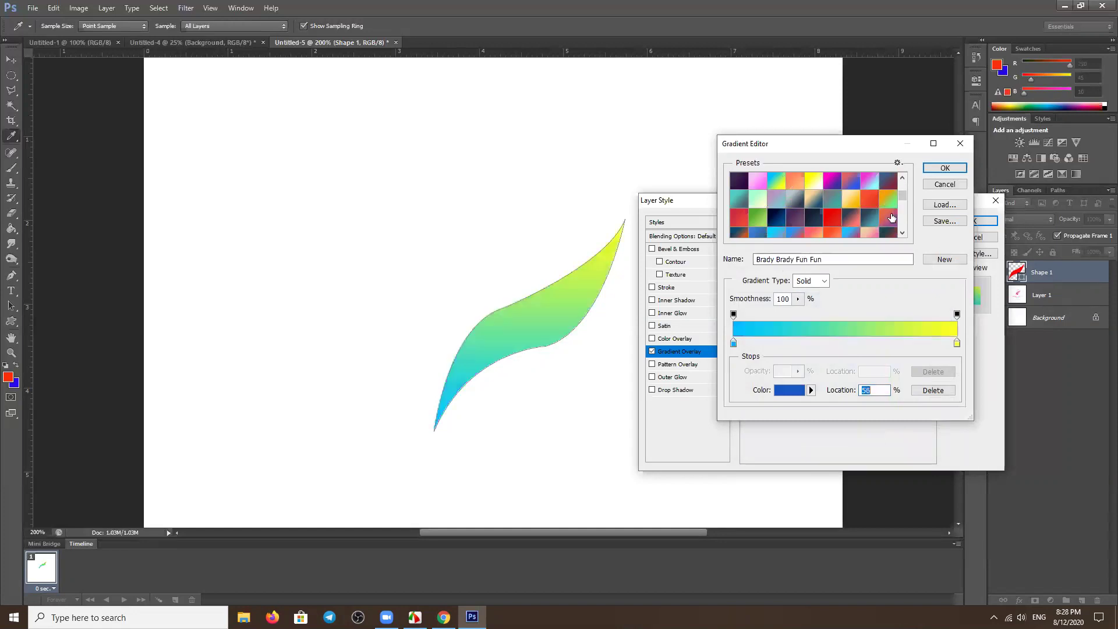
{"action": "left_click", "coordinate": [945, 168]}
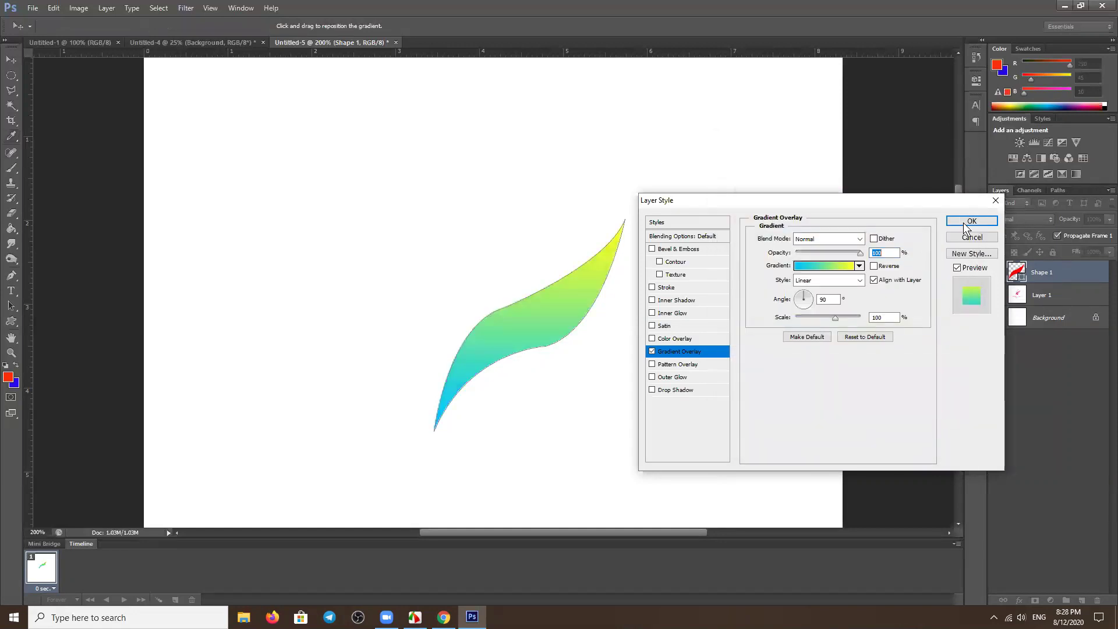
Apply the gradient overlay, then add a 1 px cyan Stroke effect to the leaf.
{"action": "left_click", "coordinate": [984, 221]}
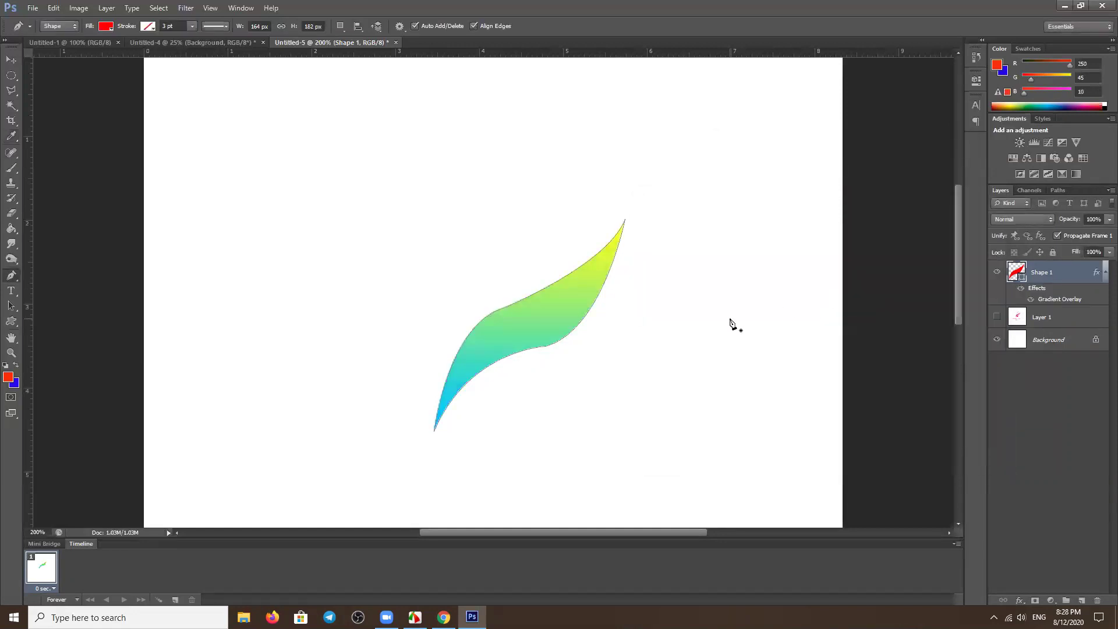
{"action": "left_click", "coordinate": [12, 59]}
{"action": "left_click", "coordinate": [771, 307]}
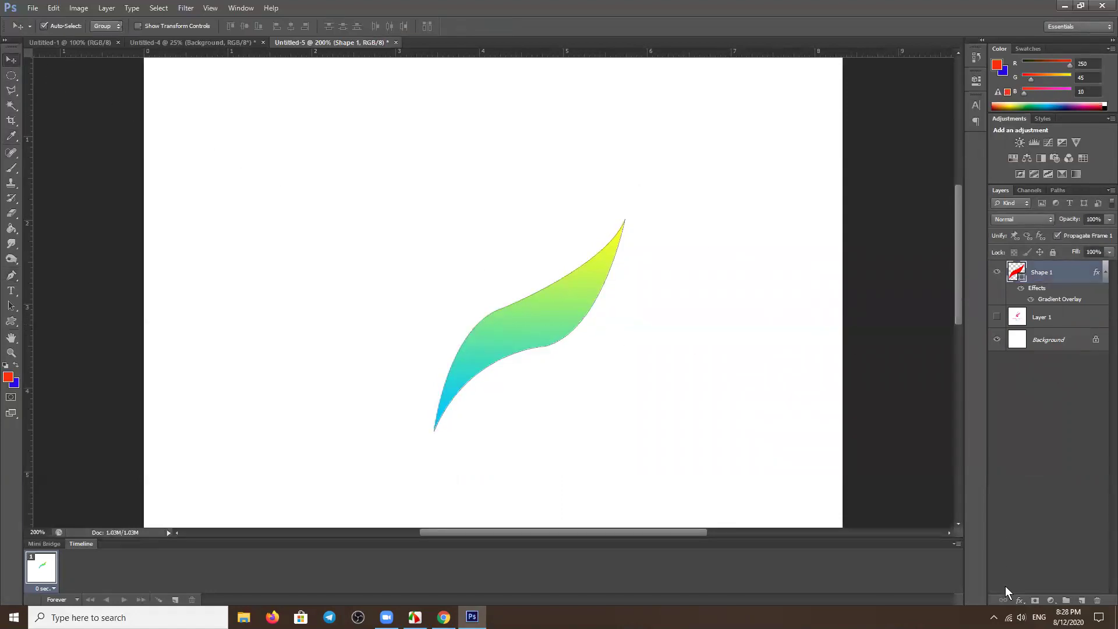
{"action": "left_click", "coordinate": [1019, 600]}
{"action": "left_click", "coordinate": [1048, 488]}
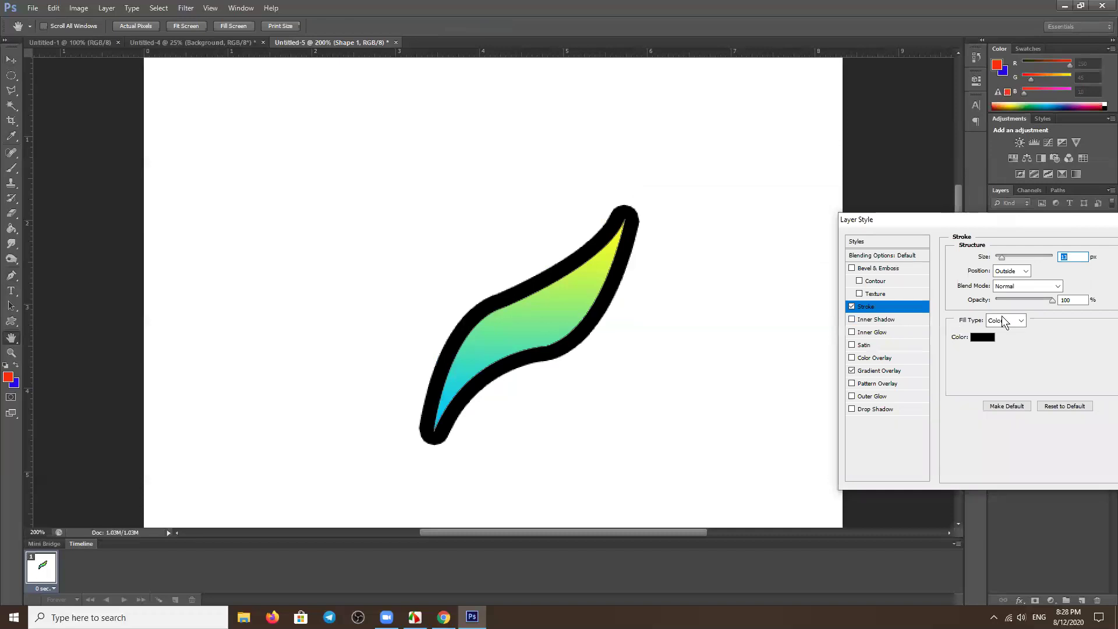
{"action": "left_click", "coordinate": [988, 338]}
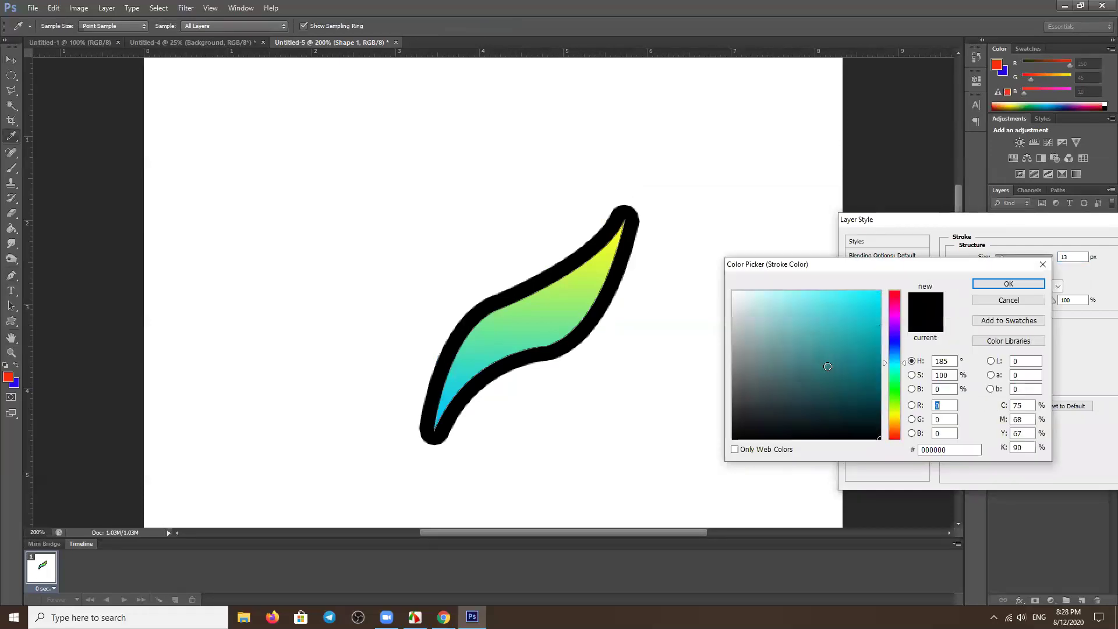
{"action": "left_click", "coordinate": [847, 298]}
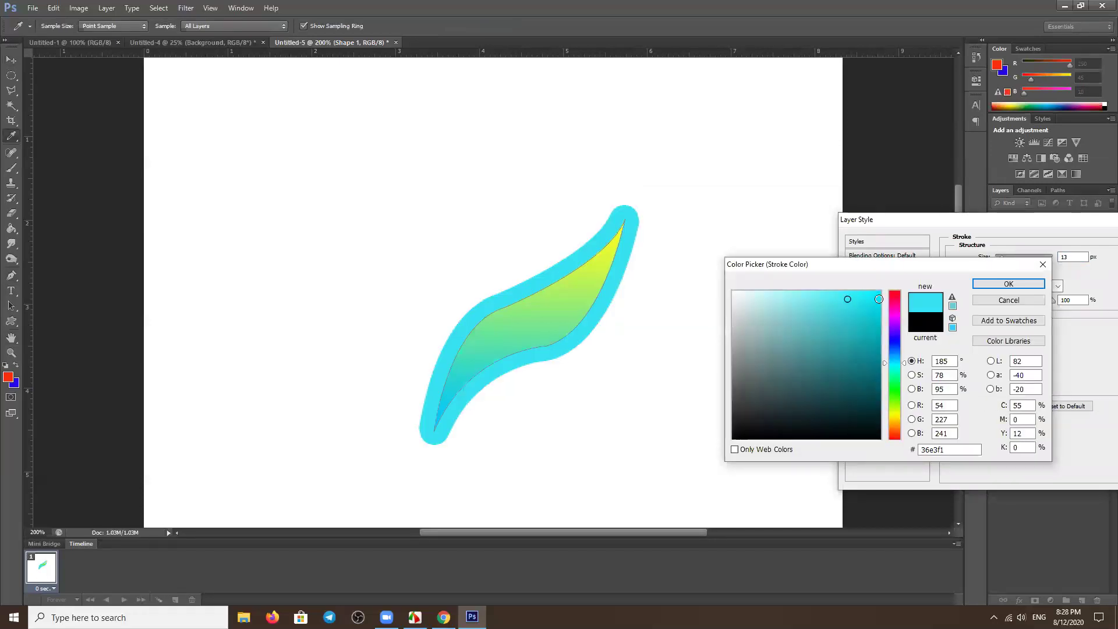
{"action": "left_click", "coordinate": [1007, 284]}
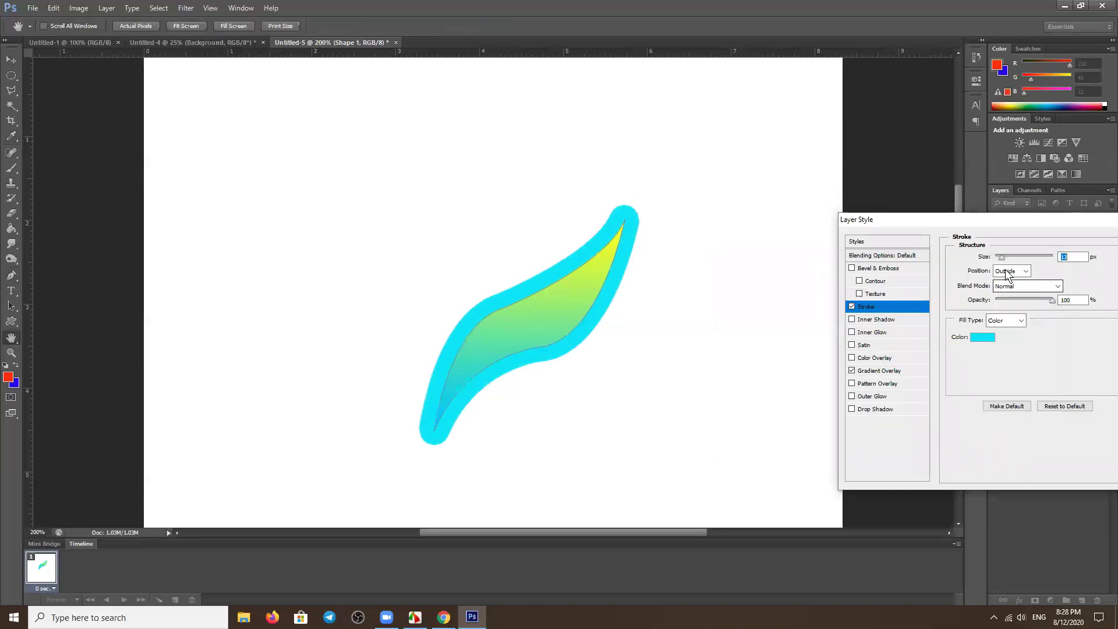
{"action": "left_click_drag", "start_coordinate": [999, 258], "coordinate": [993, 266]}
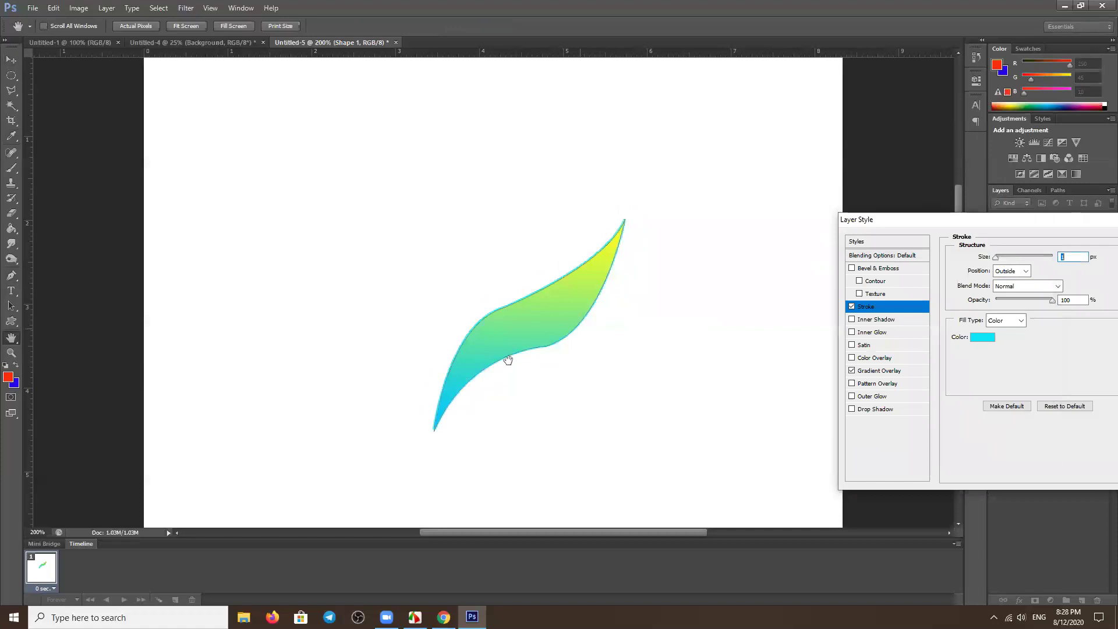
Recolour the stroke with a green sampled from the leaf, set it Inside at about 4 px, and apply.
{"action": "left_click", "coordinate": [990, 338]}
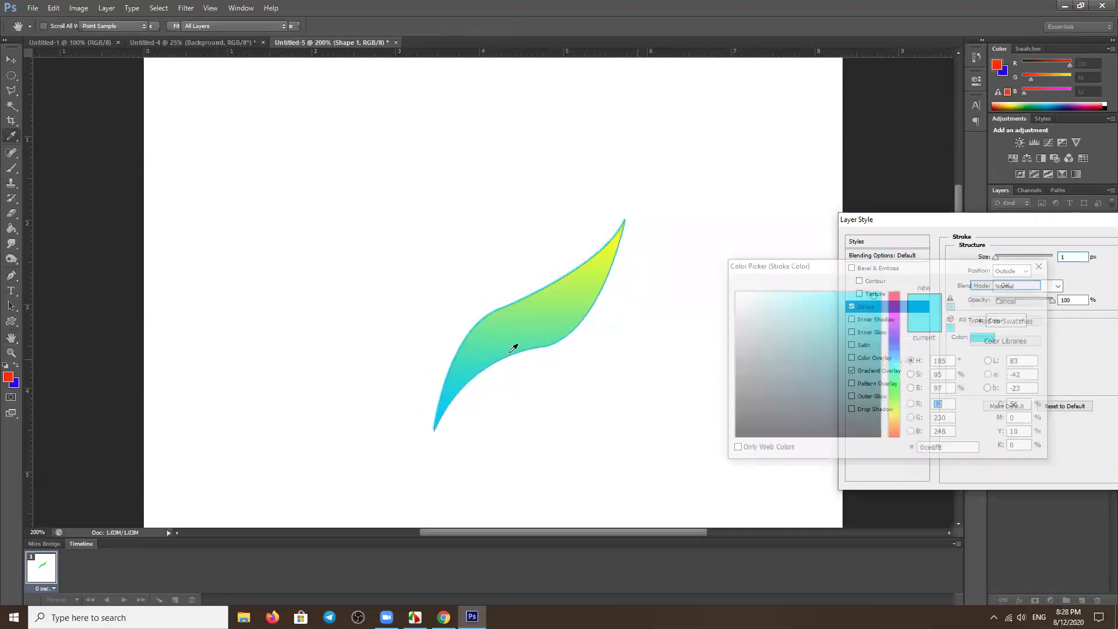
{"action": "left_click_drag", "start_coordinate": [450, 394], "coordinate": [469, 355]}
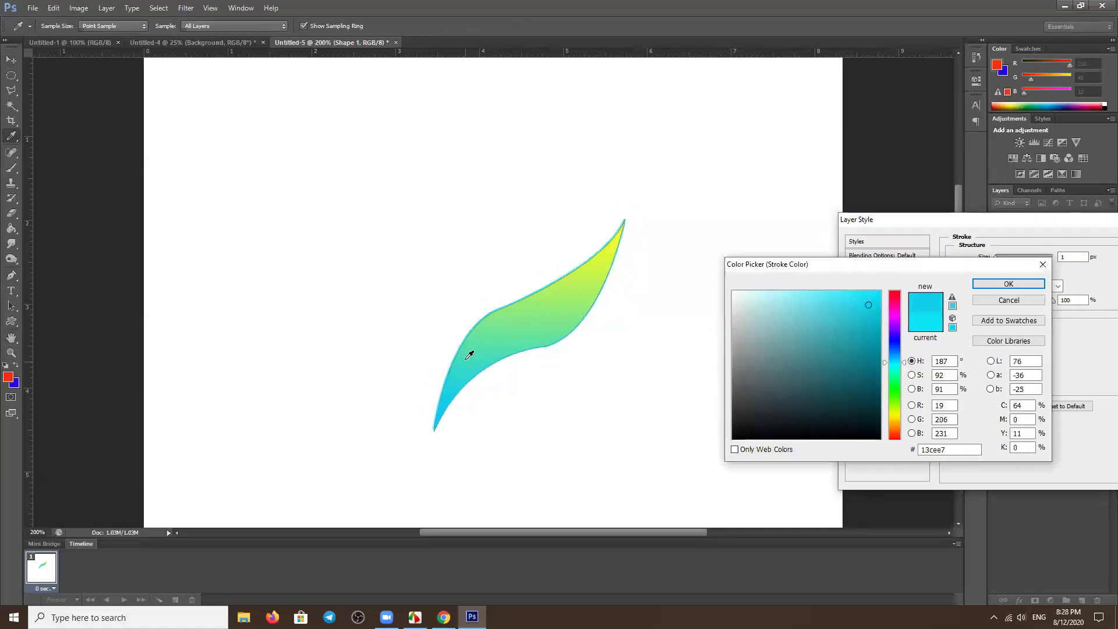
{"action": "left_click", "coordinate": [479, 327]}
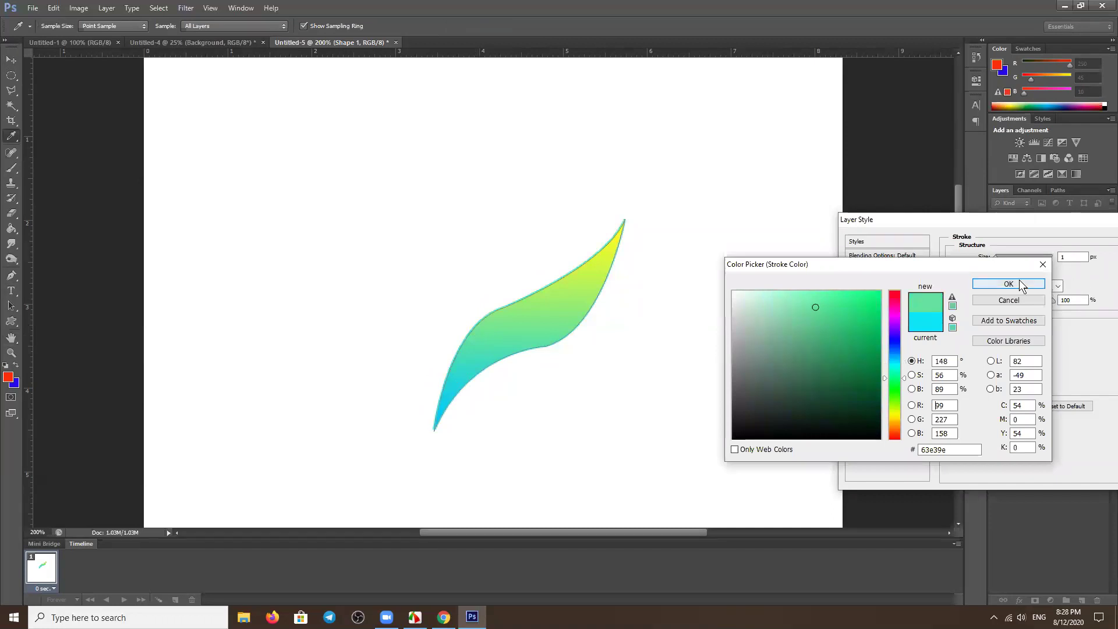
{"action": "left_click", "coordinate": [1003, 283]}
{"action": "left_click", "coordinate": [1004, 271]}
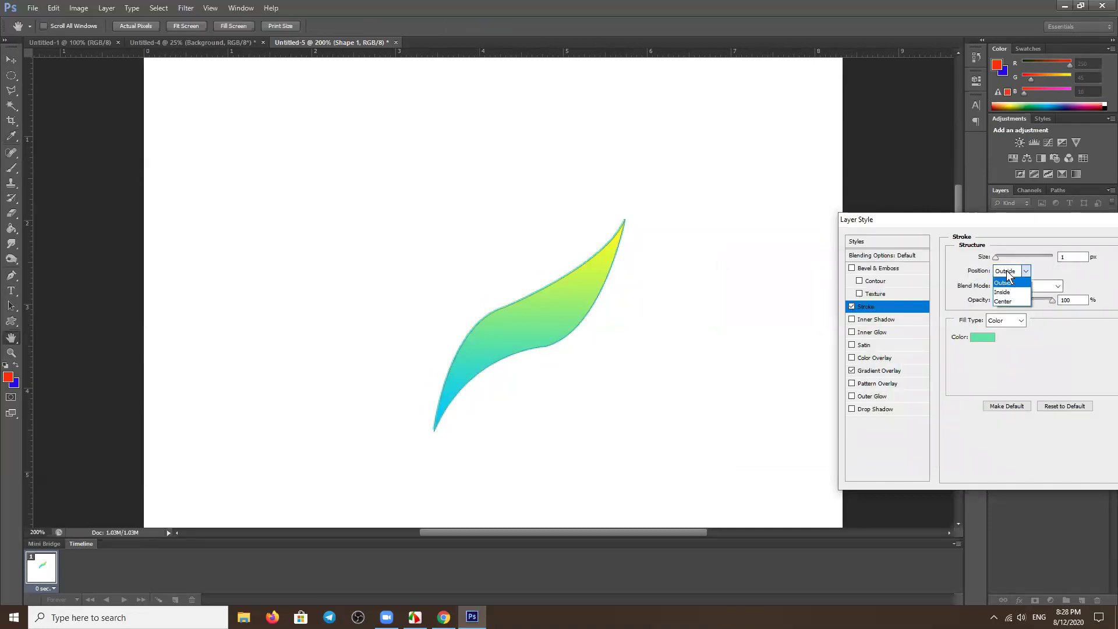
{"action": "left_click", "coordinate": [1005, 292]}
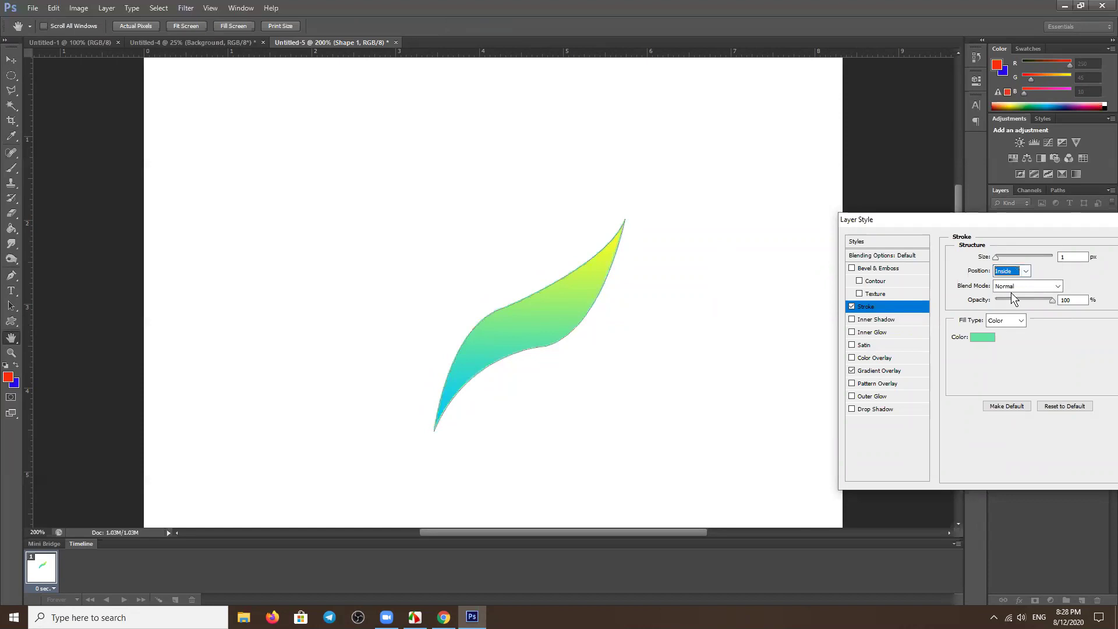
{"action": "left_click_drag", "start_coordinate": [996, 257], "coordinate": [998, 262]}
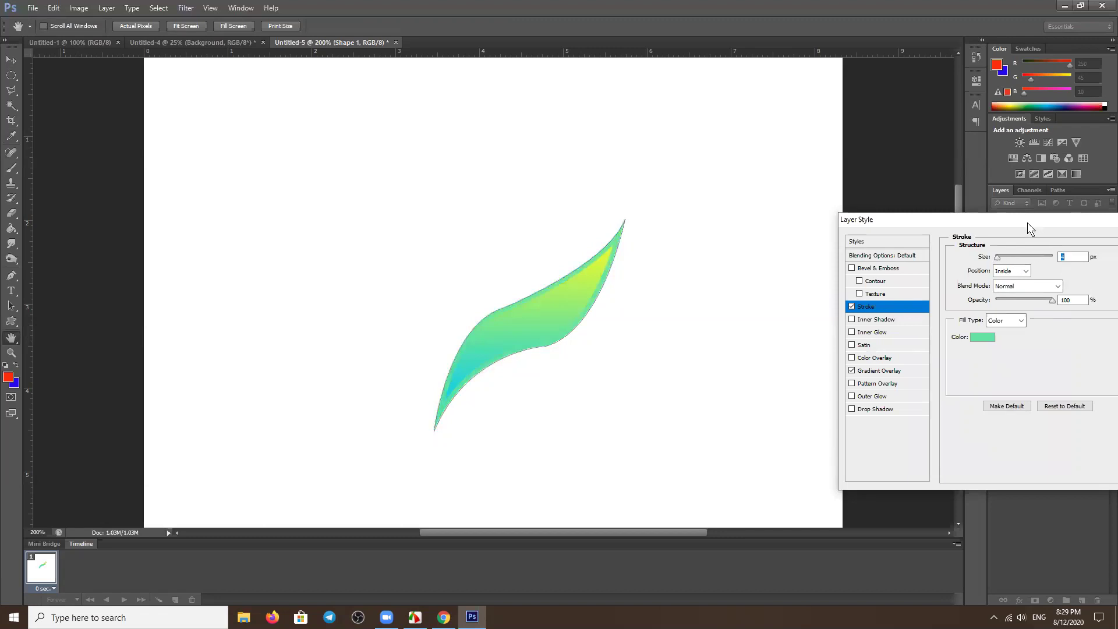
{"action": "left_click_drag", "start_coordinate": [1028, 226], "coordinate": [897, 235]}
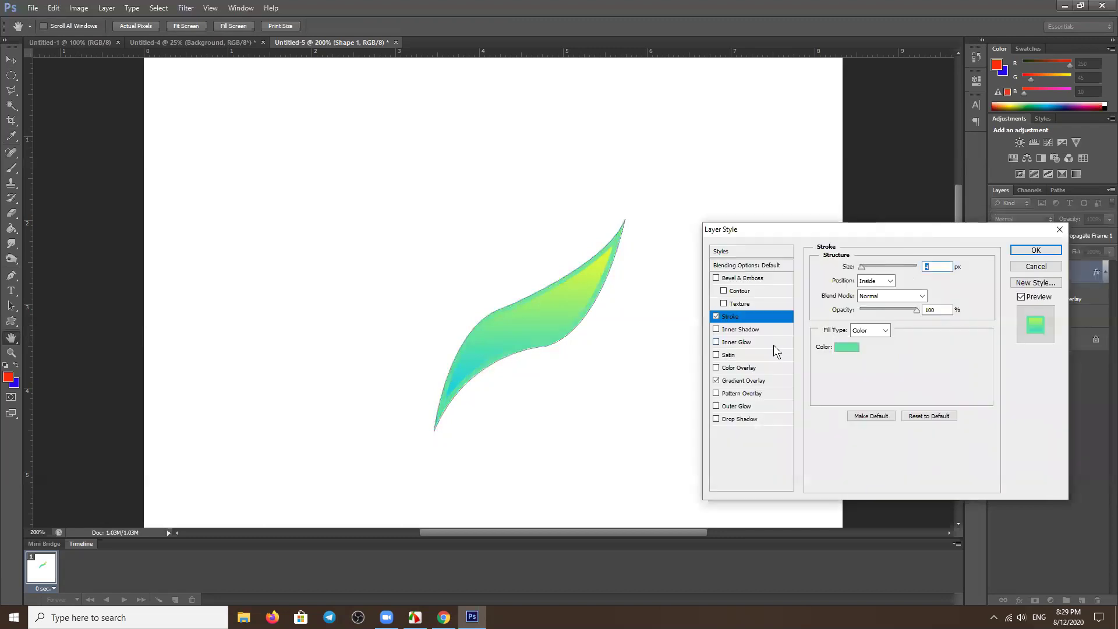
{"action": "left_click", "coordinate": [1035, 252]}
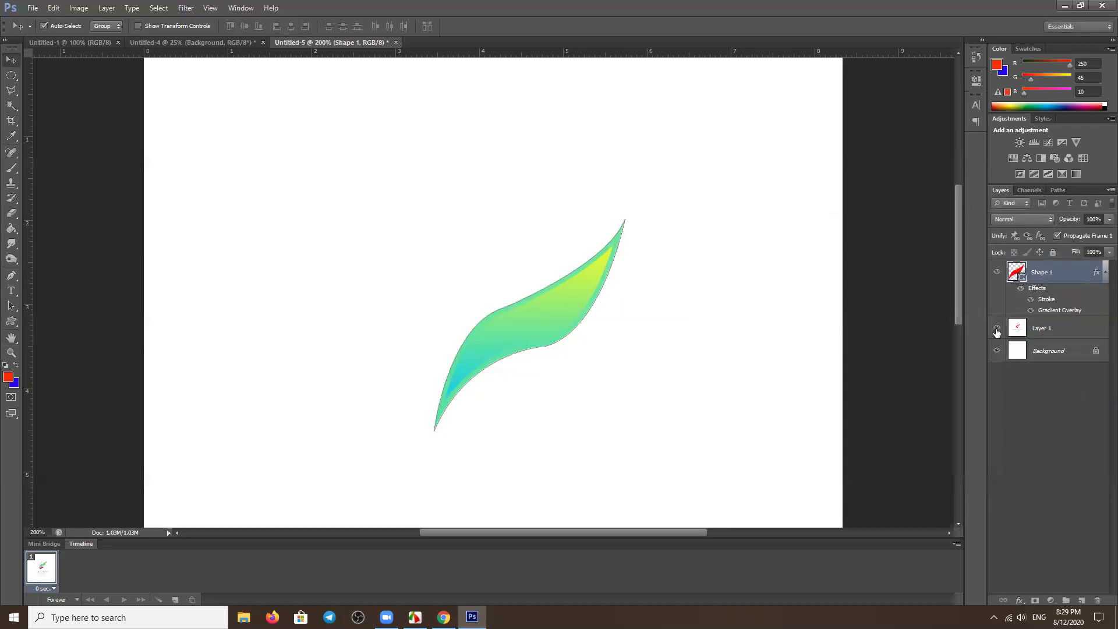
Make the Layer 1 reference logo visible again and bring the full logo into view.
{"action": "left_click", "coordinate": [996, 329]}
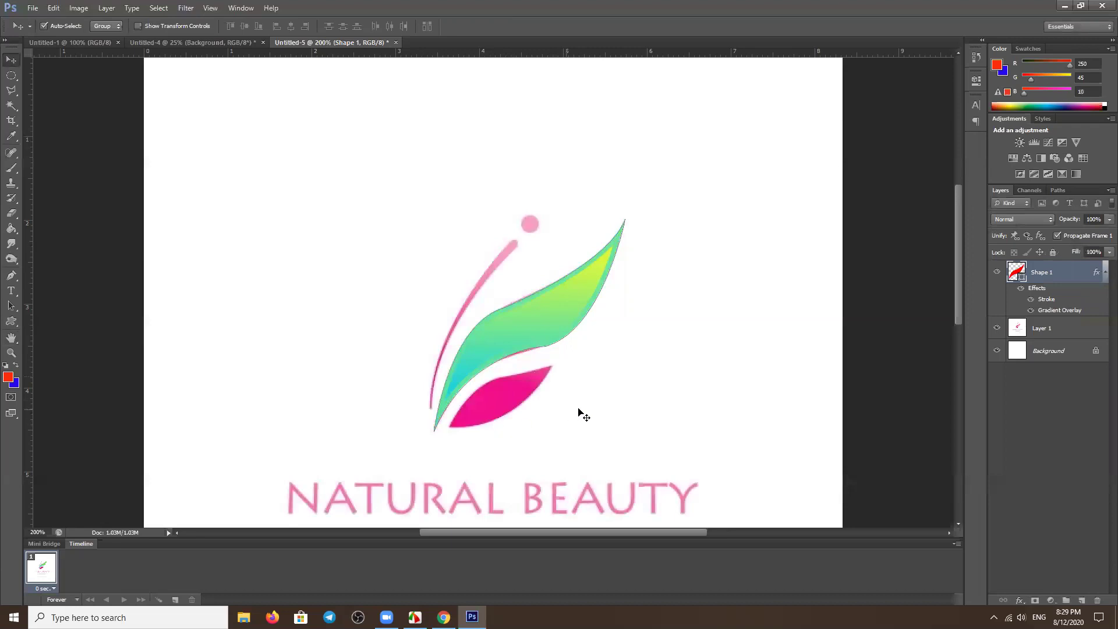
{"action": "left_click_drag", "start_coordinate": [957, 259], "coordinate": [958, 298]}
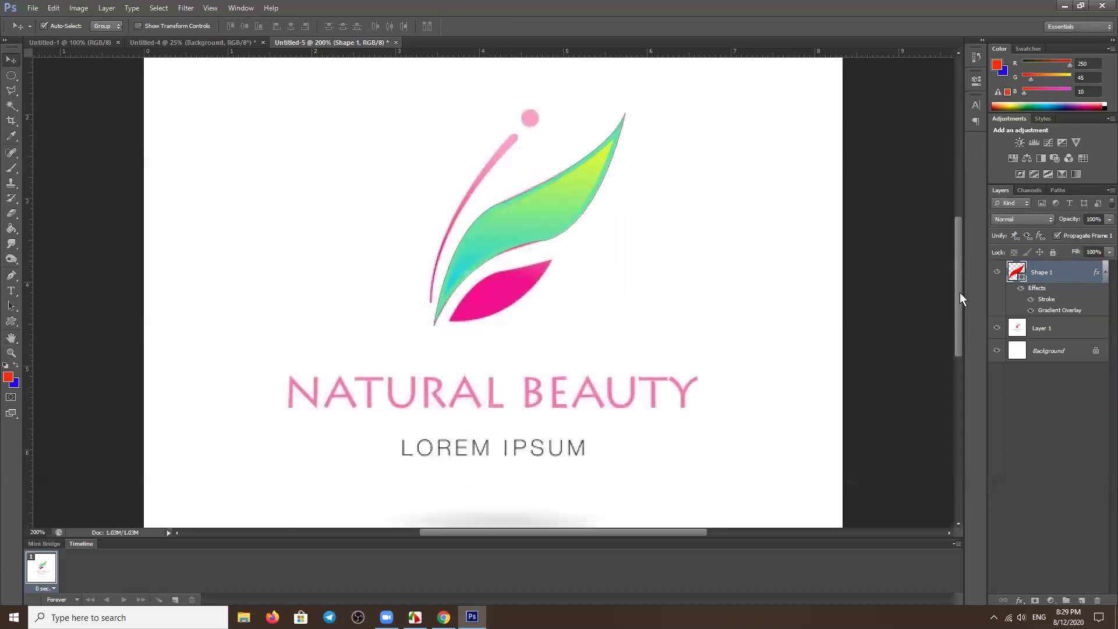
{"action": "left_click", "coordinate": [10, 275]}
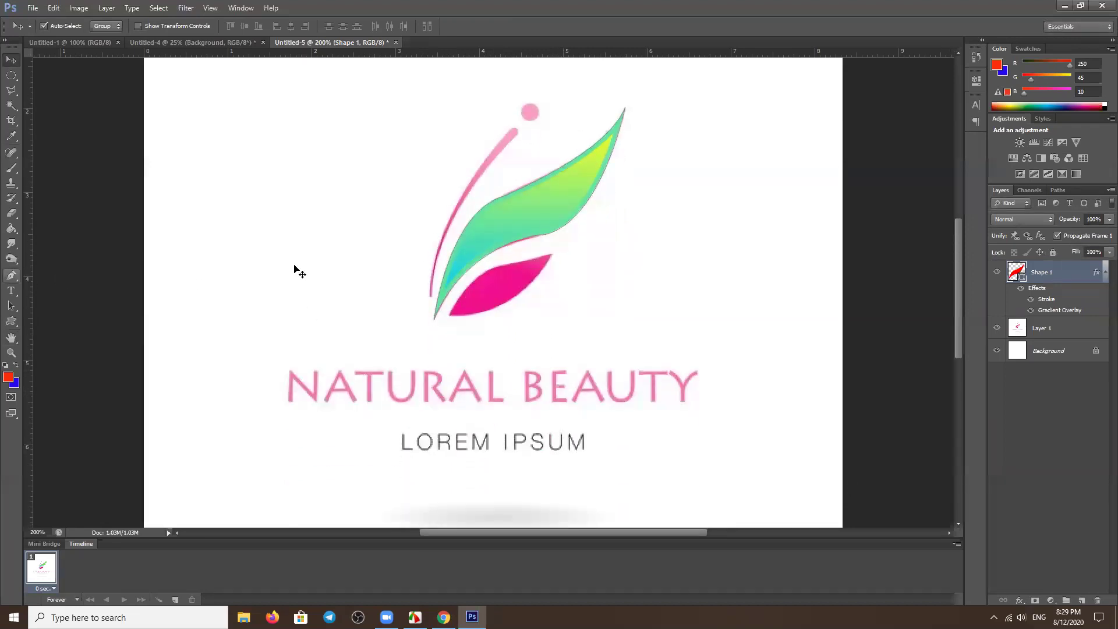
{"action": "left_click", "coordinate": [10, 275]}
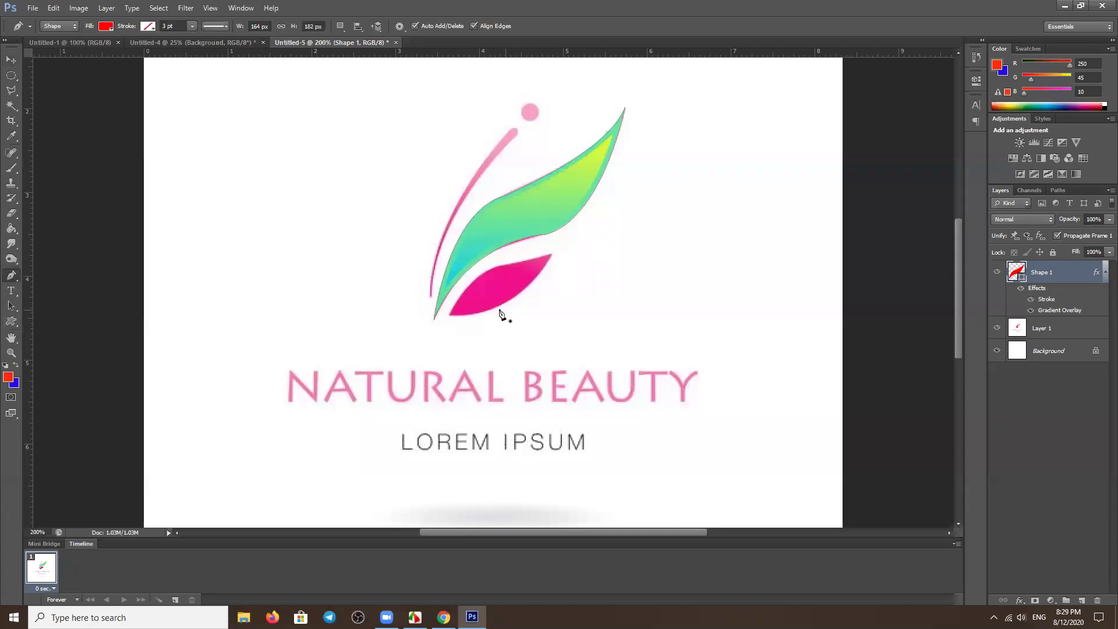
Trace the lower leaf with curved pen anchors as a new Shape 2.
{"action": "left_click", "coordinate": [449, 315]}
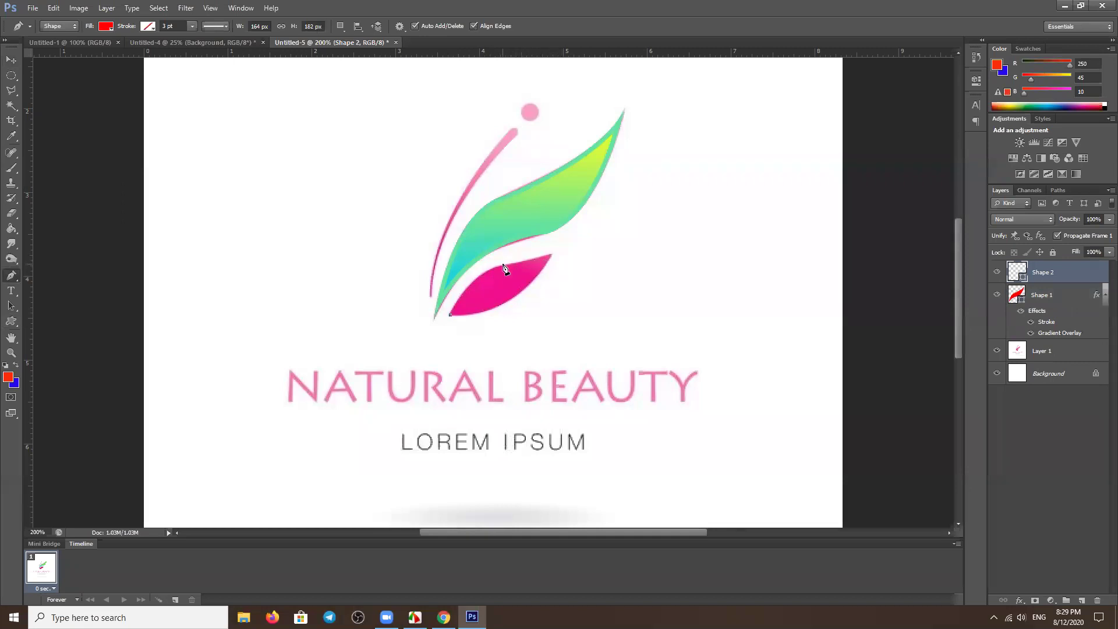
{"action": "left_click_drag", "start_coordinate": [500, 267], "coordinate": [524, 266]}
{"action": "left_click", "coordinate": [501, 268]}
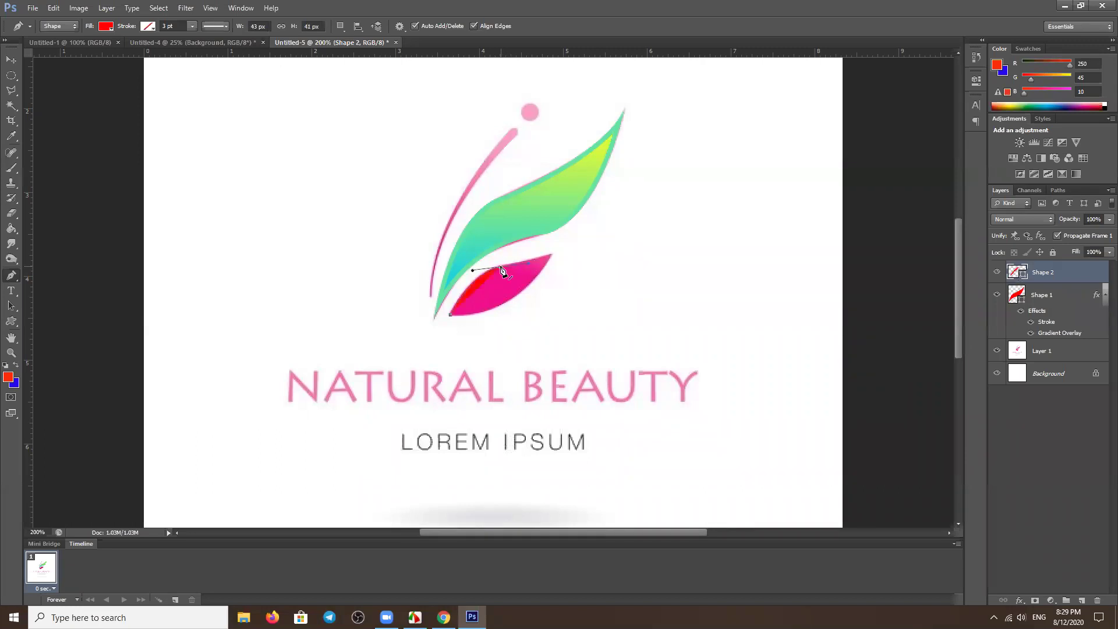
{"action": "left_click_drag", "start_coordinate": [552, 254], "coordinate": [564, 245]}
{"action": "left_click_drag", "start_coordinate": [400, 299], "coordinate": [380, 306]}
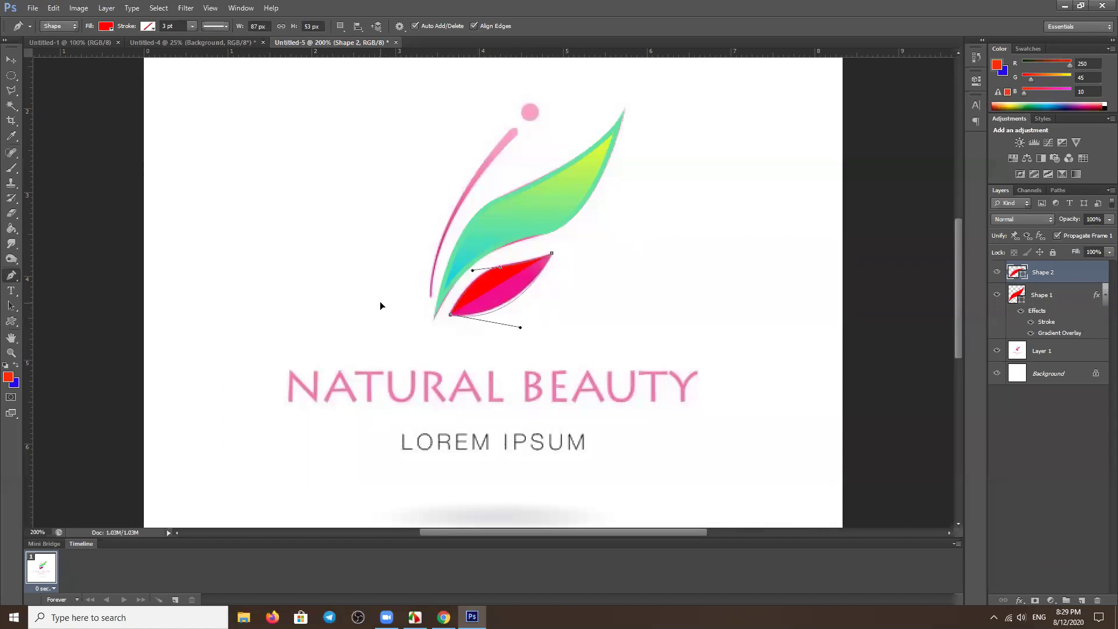
{"action": "key", "text": "Return"}
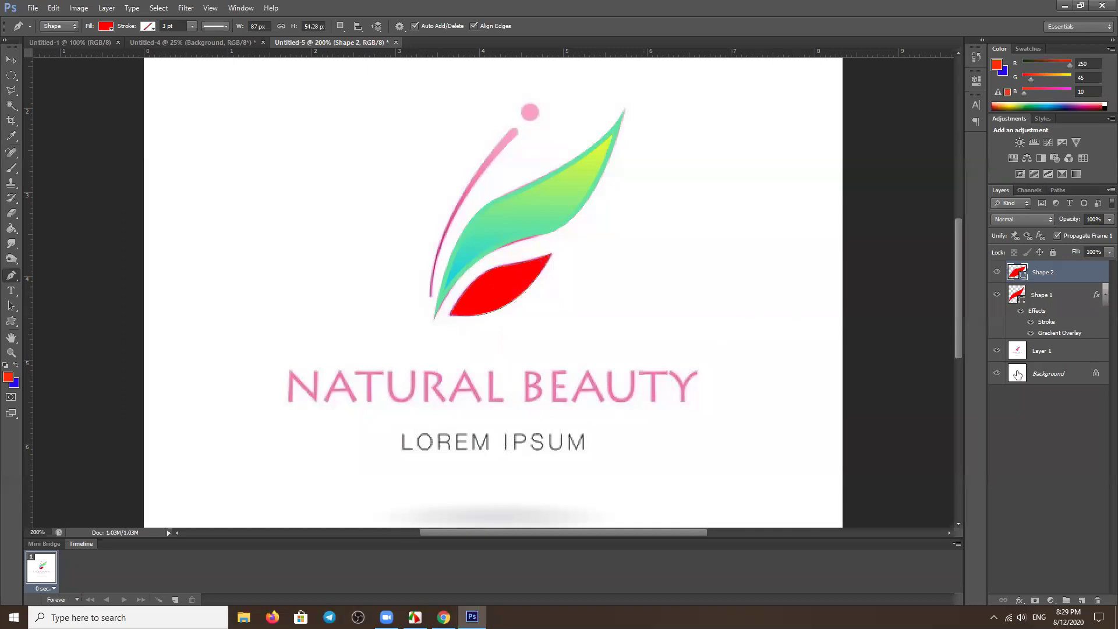
Copy Shape 1's layer style and paste it onto Shape 2.
{"action": "left_click", "coordinate": [1043, 296]}
{"action": "right_click", "coordinate": [1044, 296]}
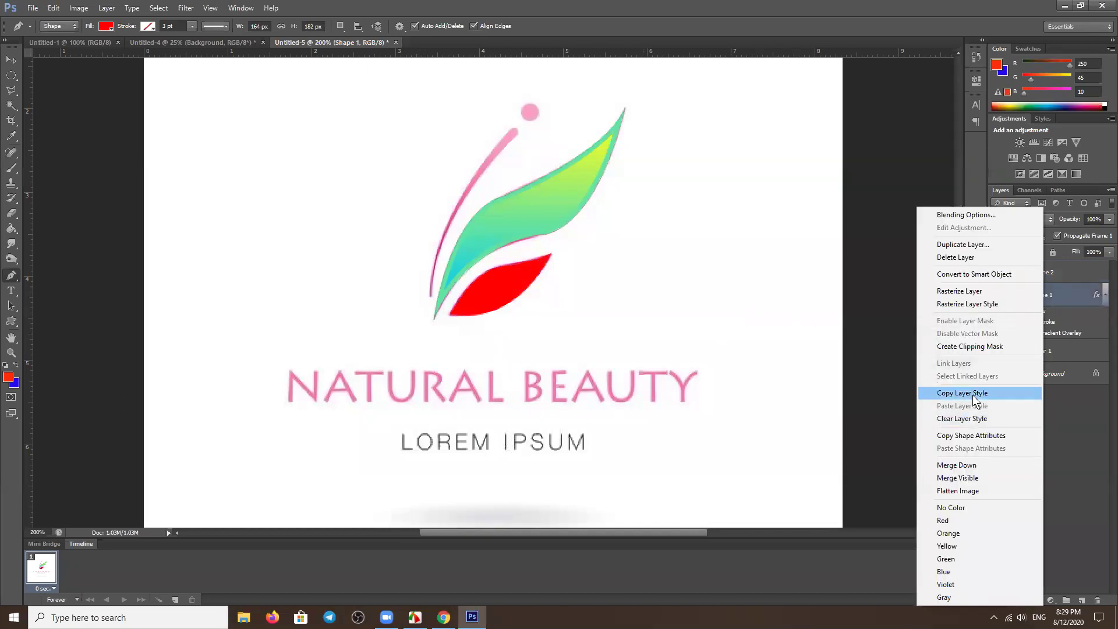
{"action": "left_click", "coordinate": [978, 392]}
{"action": "left_click", "coordinate": [1046, 273]}
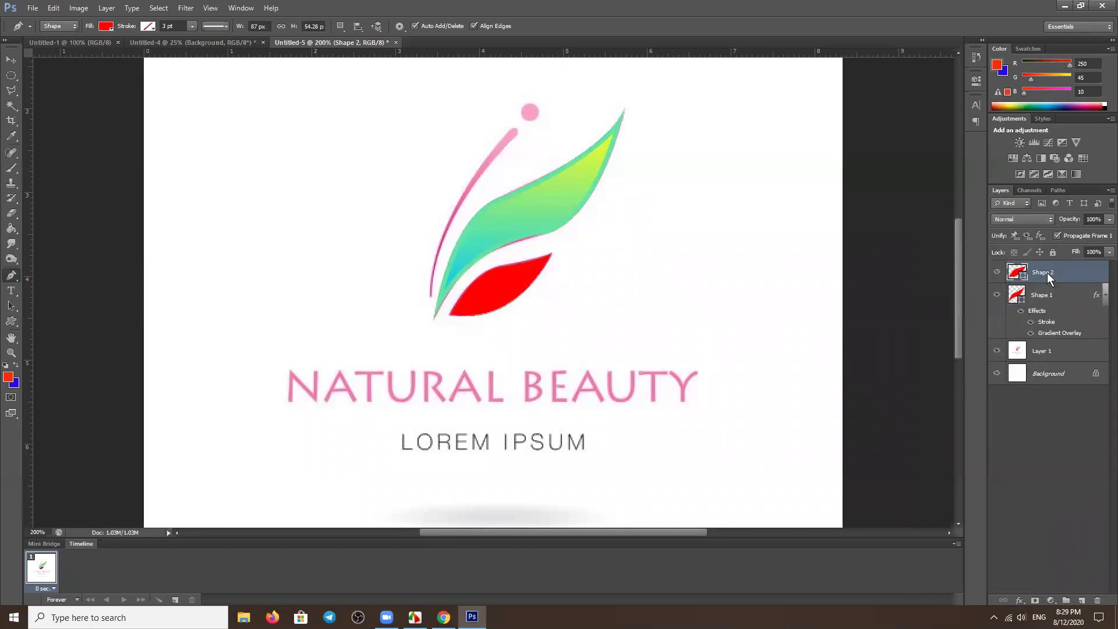
{"action": "right_click", "coordinate": [1047, 273]}
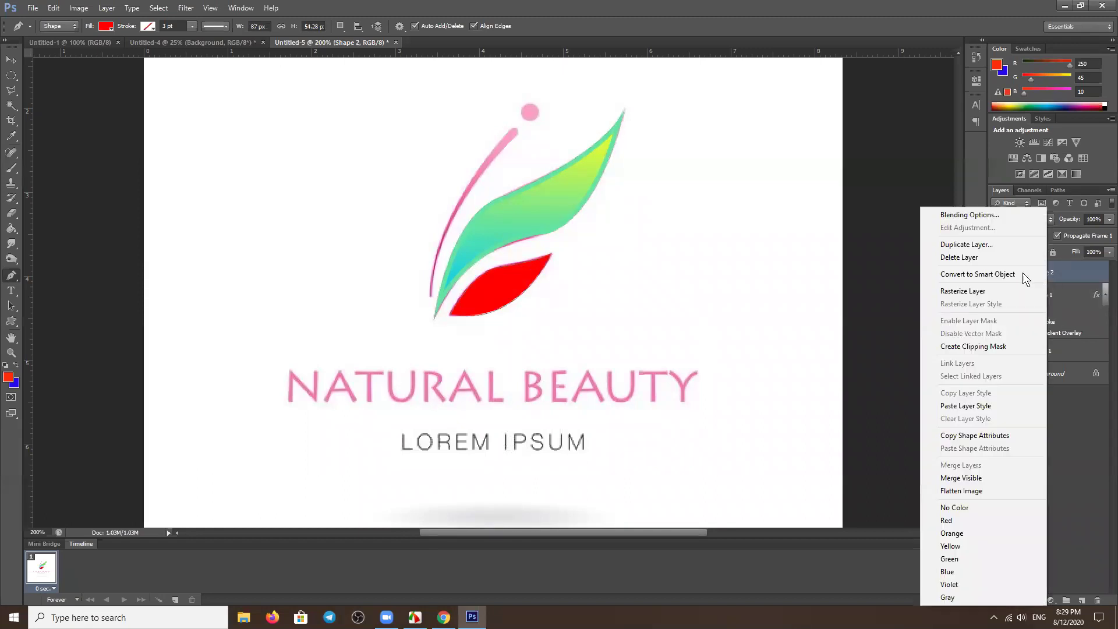
{"action": "left_click", "coordinate": [981, 407]}
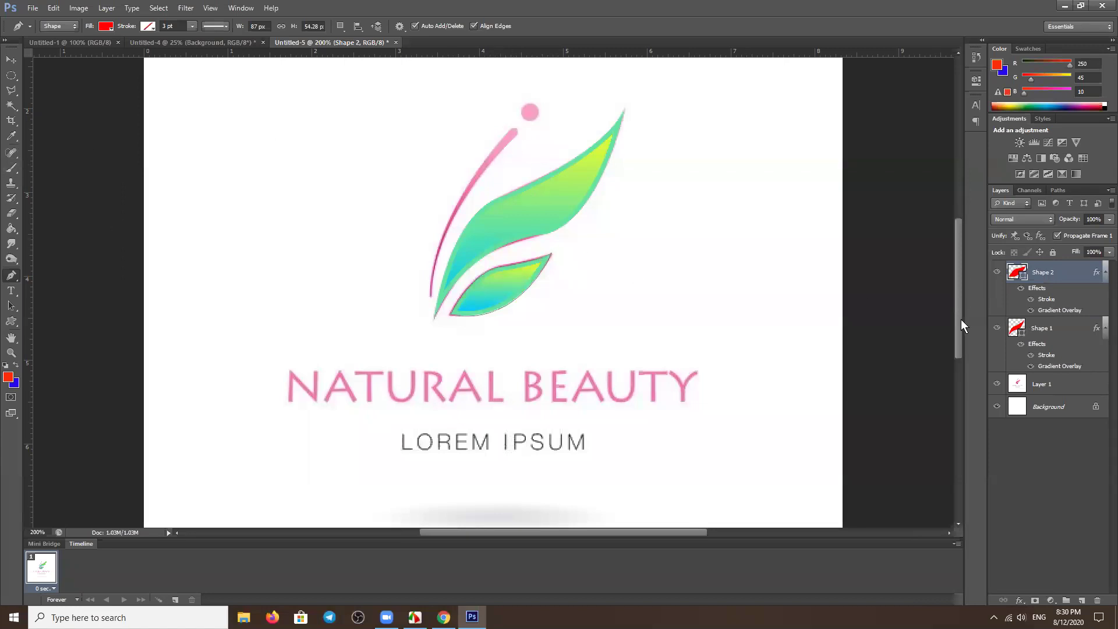
{"action": "left_click_drag", "start_coordinate": [961, 319], "coordinate": [961, 289]}
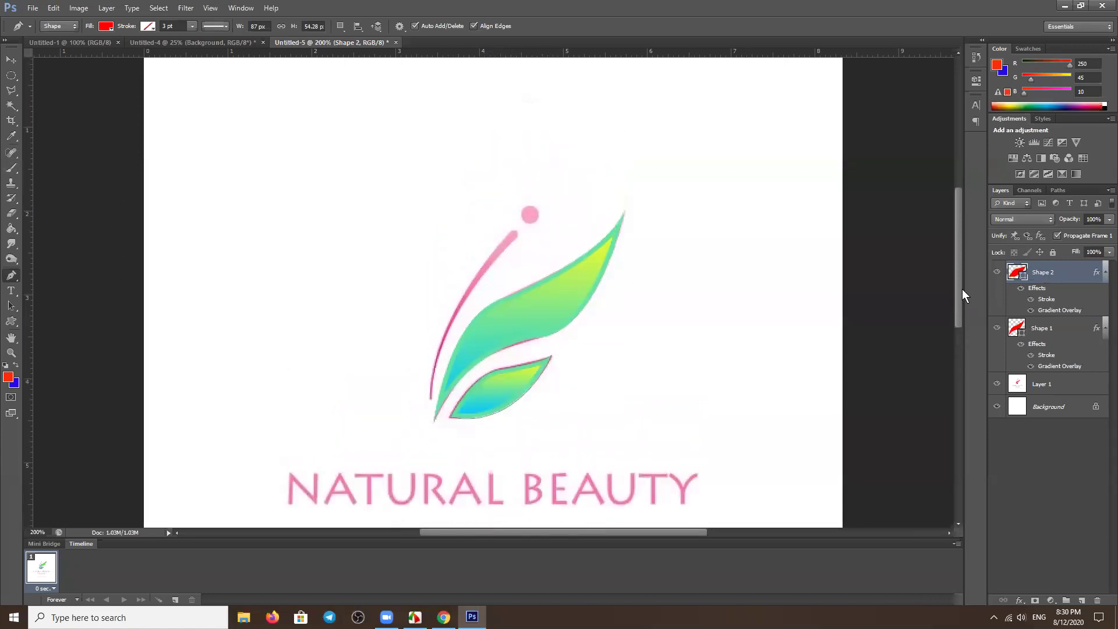
Place the stem path's lower tip and top anchor, removing the top anchor's direction handles.
{"action": "left_click", "coordinate": [431, 400]}
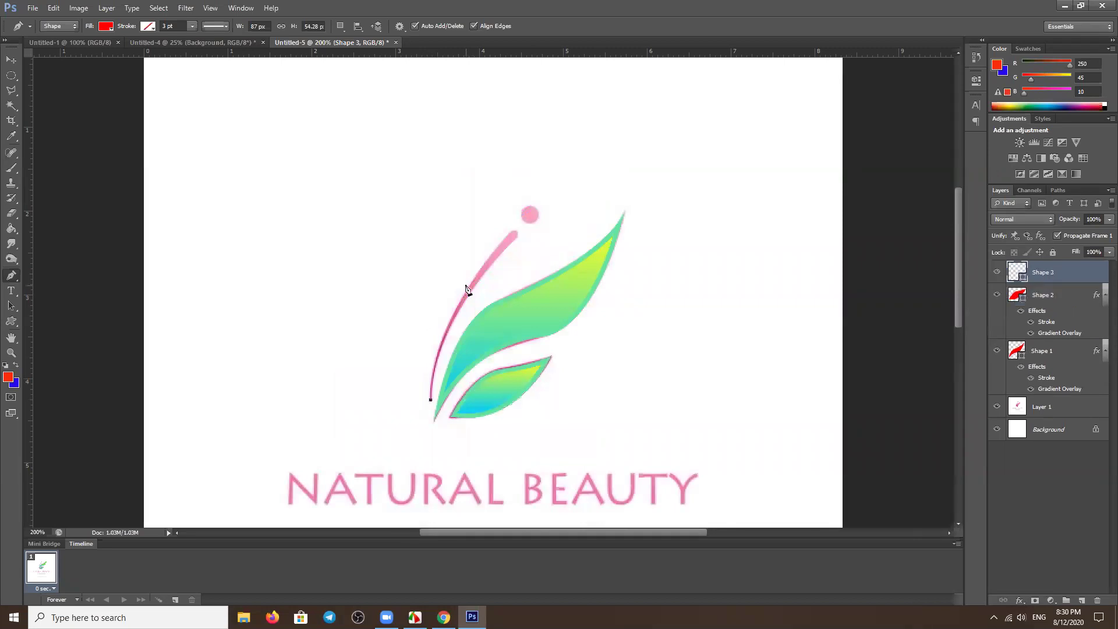
{"action": "mouse_move", "coordinate": [513, 231]}
{"action": "left_mouse_down"}
{"action": "mouse_move", "coordinate": [600, 191]}
{"action": "mouse_move", "coordinate": [606, 148]}
{"action": "left_mouse_up"}
{"action": "left_click", "coordinate": [513, 232]}
{"action": "left_click", "coordinate": [517, 232]}
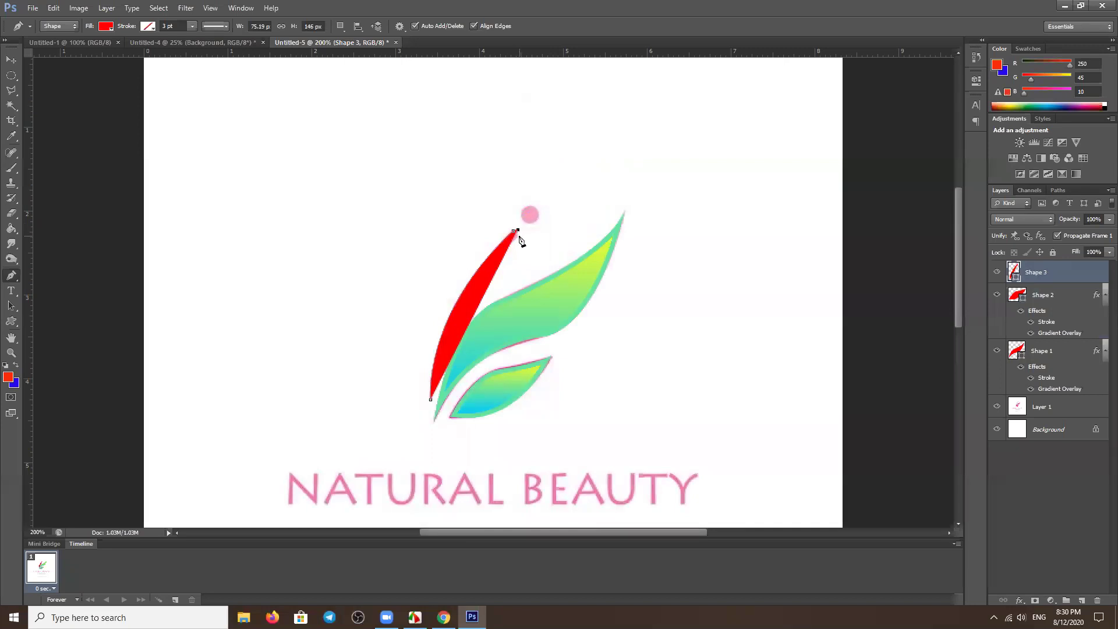
{"action": "key", "text": "ctrl+plus"}
{"action": "key", "text": "ctrl+plus"}
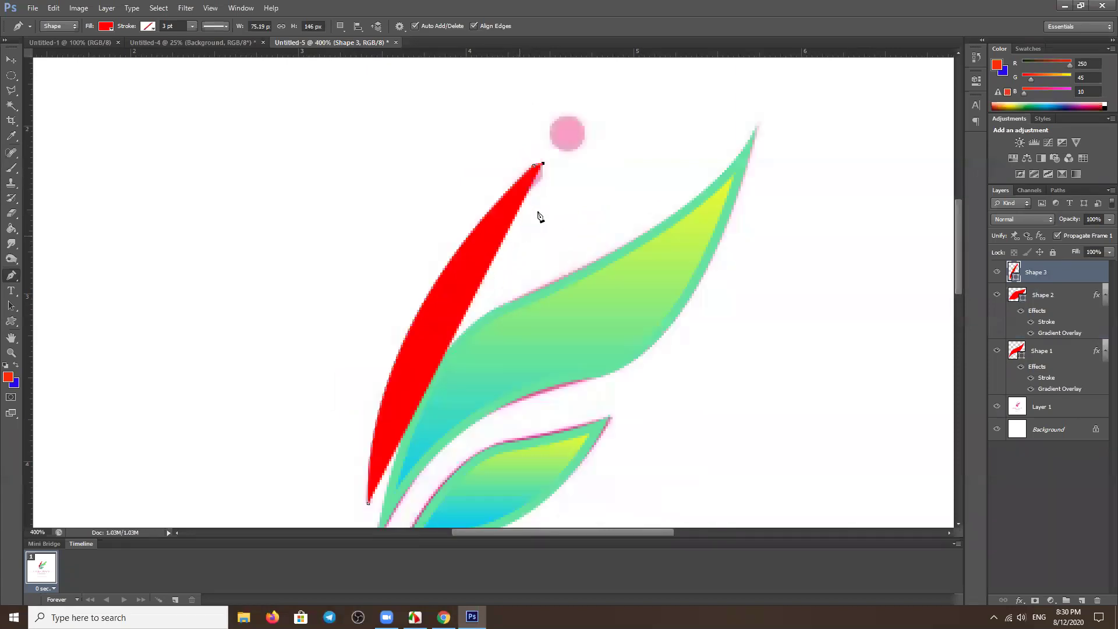
{"action": "left_click", "coordinate": [544, 169]}
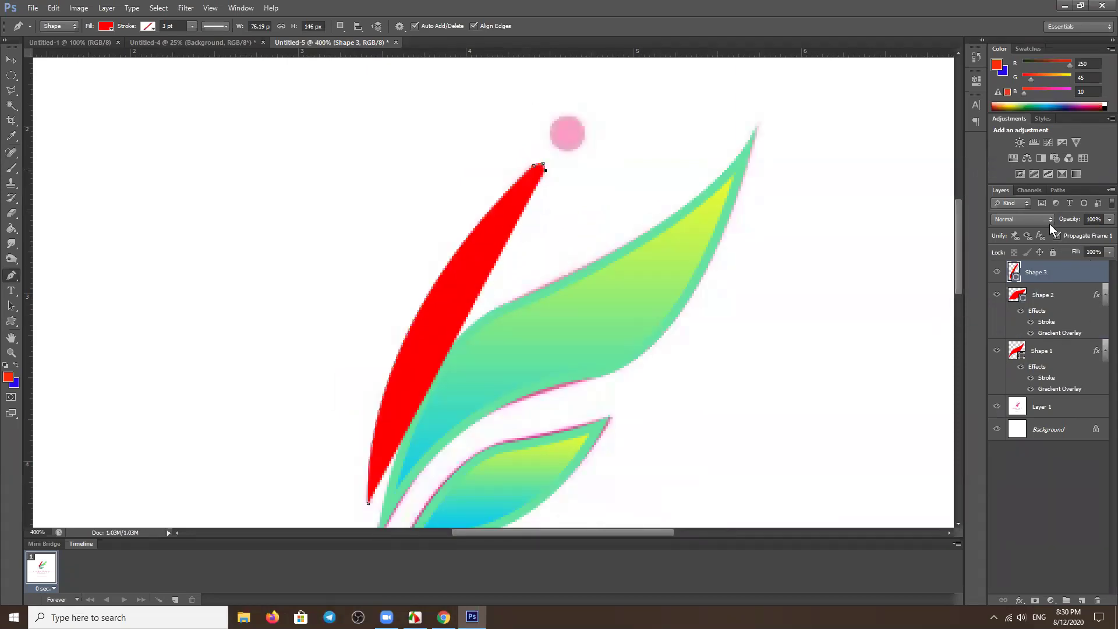
Set the stem shape's opacity to 3% and add a curved anchor at its lower end.
{"action": "left_click_drag", "start_coordinate": [1075, 224], "coordinate": [1020, 237]}
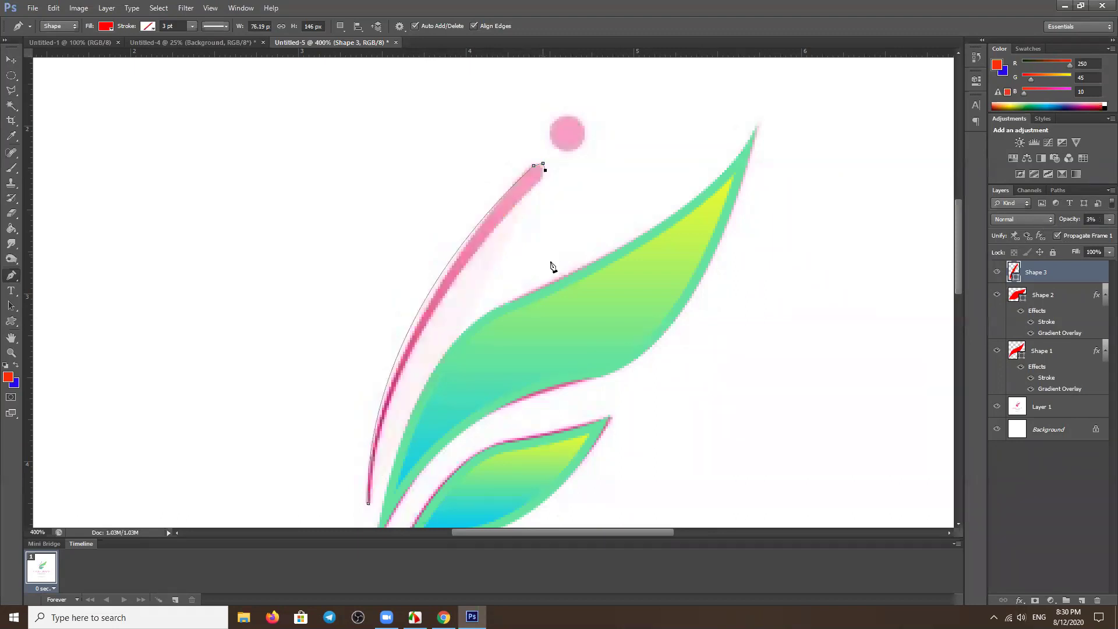
{"action": "left_click_drag", "start_coordinate": [957, 255], "coordinate": [956, 275]}
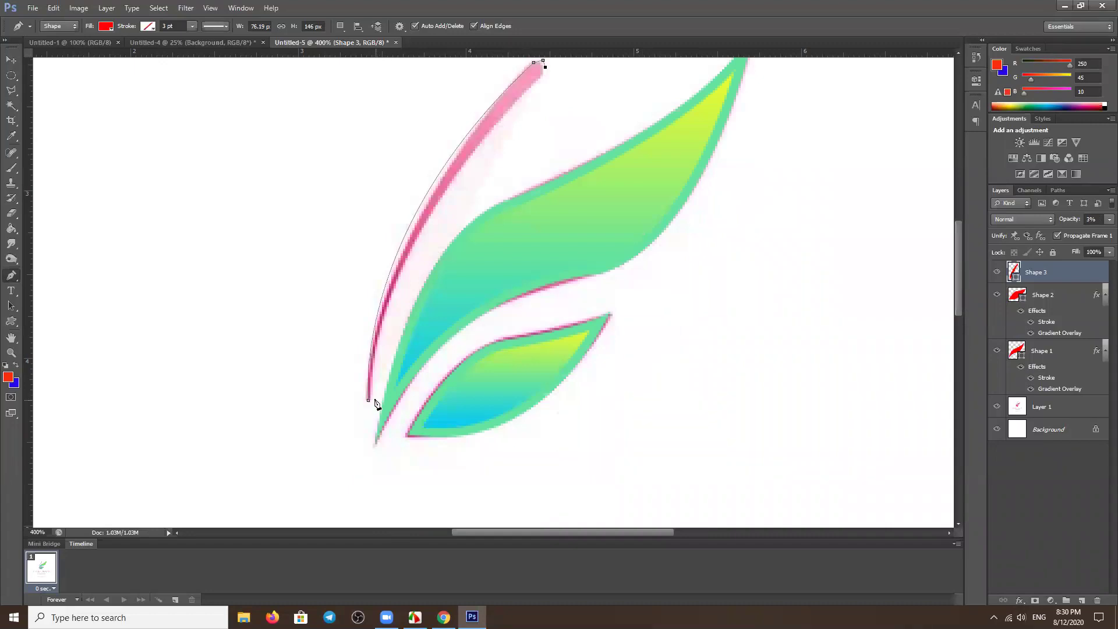
{"action": "mouse_move", "coordinate": [373, 398]}
{"action": "left_mouse_down"}
{"action": "mouse_move", "coordinate": [397, 497]}
{"action": "mouse_move", "coordinate": [368, 425]}
{"action": "left_mouse_up"}
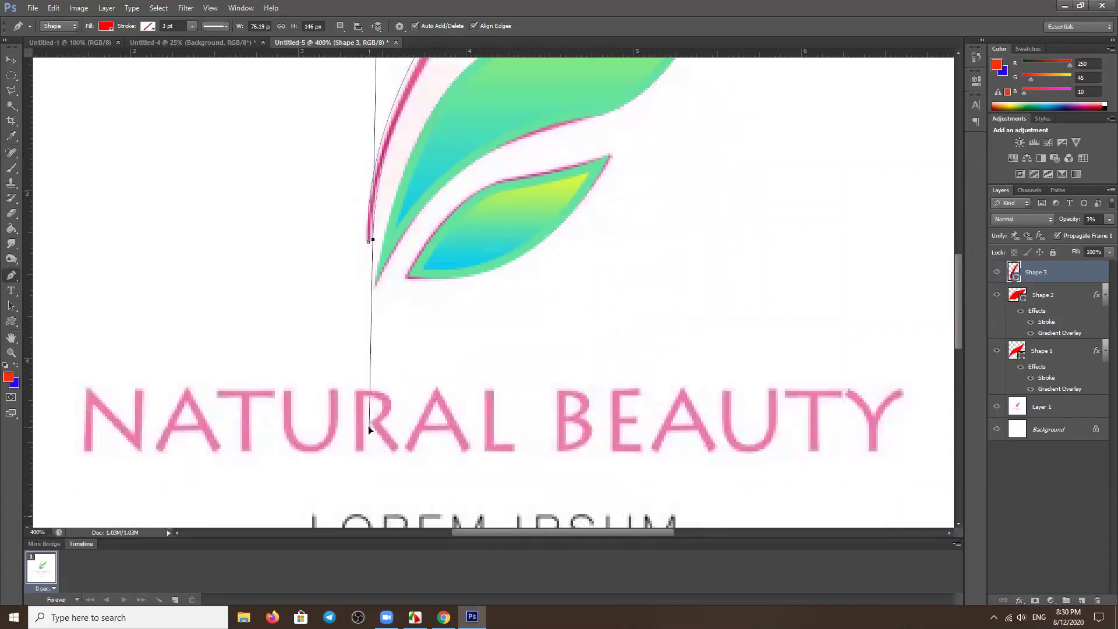
{"action": "scroll", "coordinate": [373, 421], "scroll_direction": "up", "scroll_amount": 2}
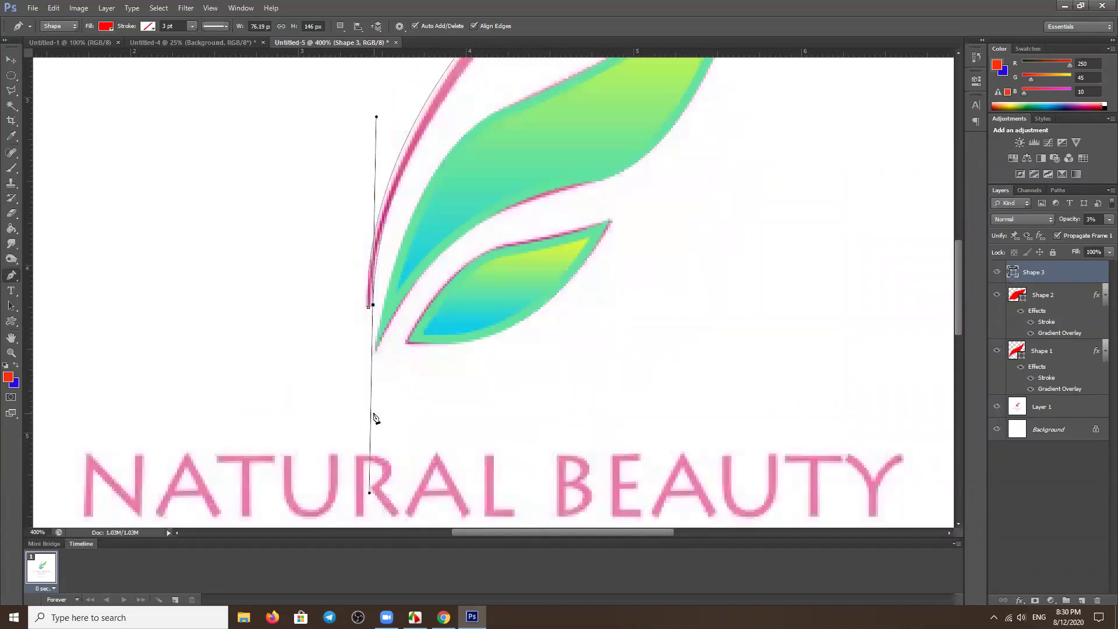
{"action": "scroll", "coordinate": [374, 418], "scroll_direction": "up", "scroll_amount": 3}
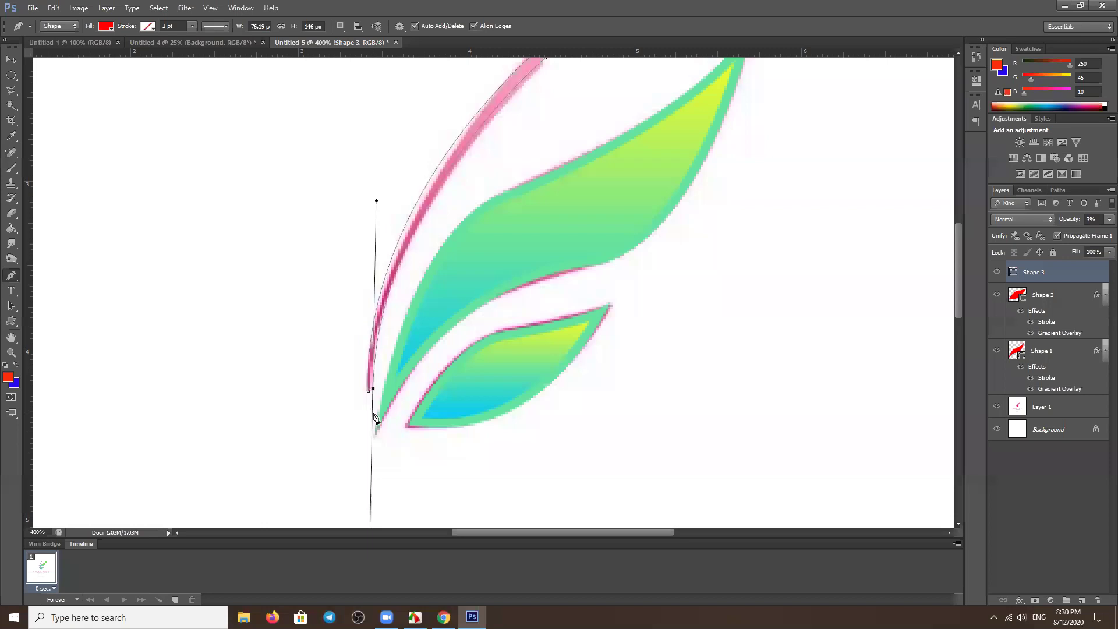
{"action": "scroll", "coordinate": [375, 418], "scroll_direction": "up", "scroll_amount": 3}
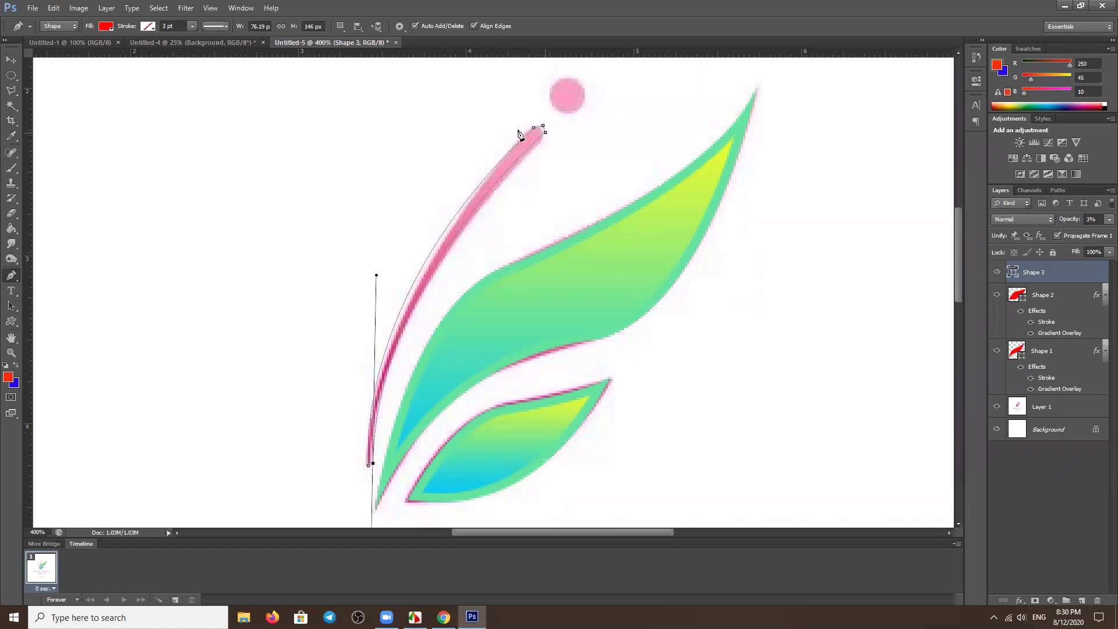
Smooth the stem's top anchor with the Convert Point Tool, then close the stem path with the Pen.
{"action": "right_click", "coordinate": [12, 277]}
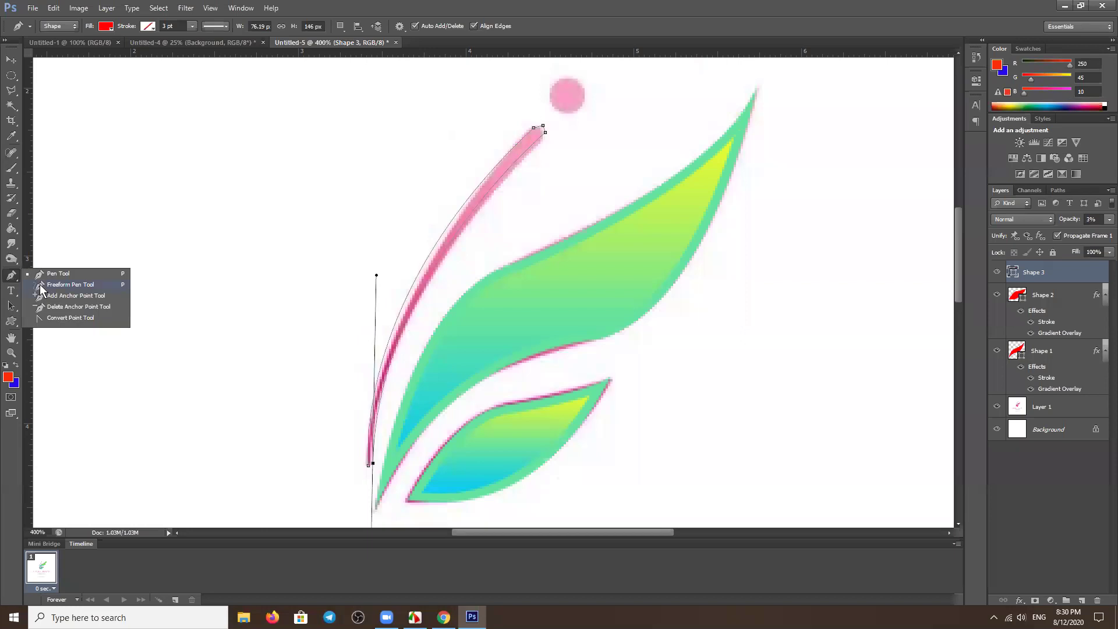
{"action": "left_click", "coordinate": [53, 317]}
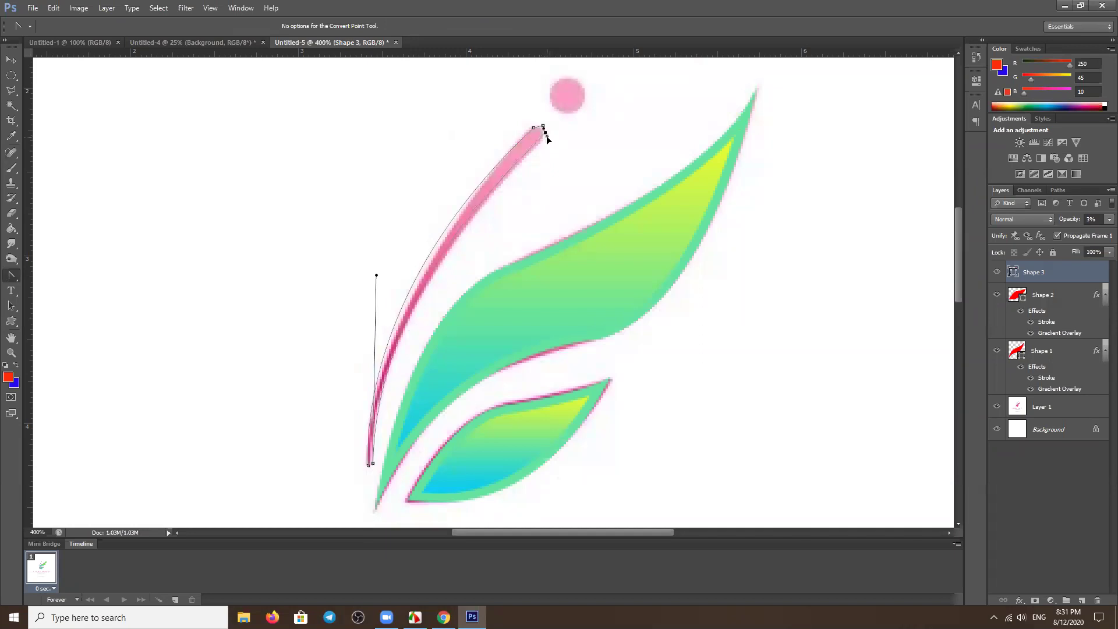
{"action": "left_click_drag", "start_coordinate": [546, 138], "coordinate": [547, 140]}
{"action": "left_click_drag", "start_coordinate": [9, 283], "coordinate": [56, 275]}
{"action": "scroll", "coordinate": [387, 465], "scroll_direction": "down", "scroll_amount": 1}
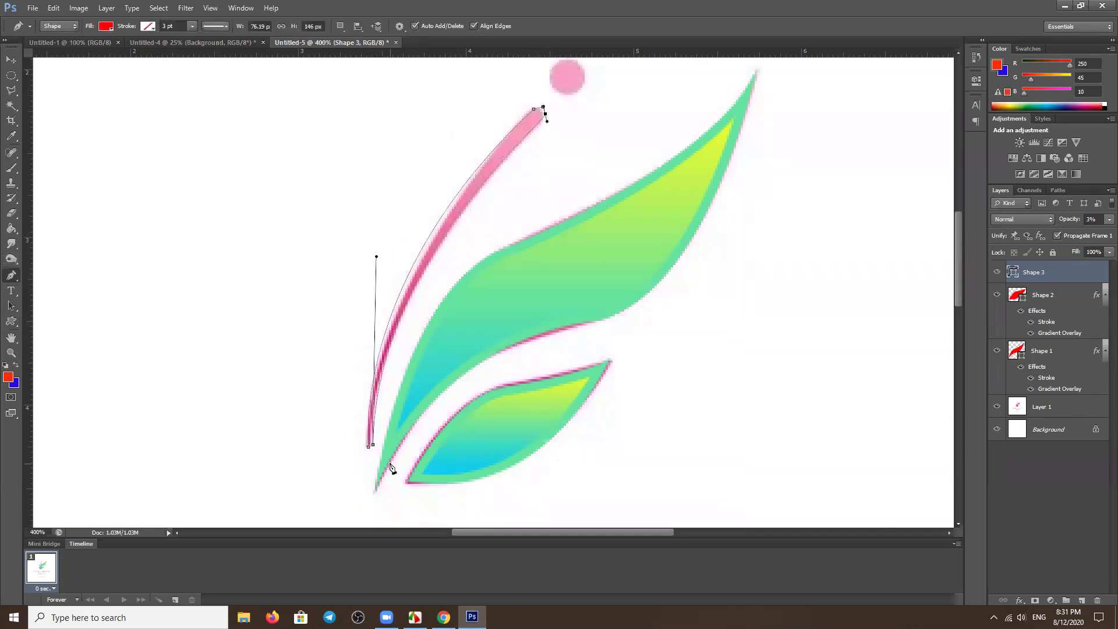
{"action": "scroll", "coordinate": [378, 449], "scroll_direction": "down", "scroll_amount": 1}
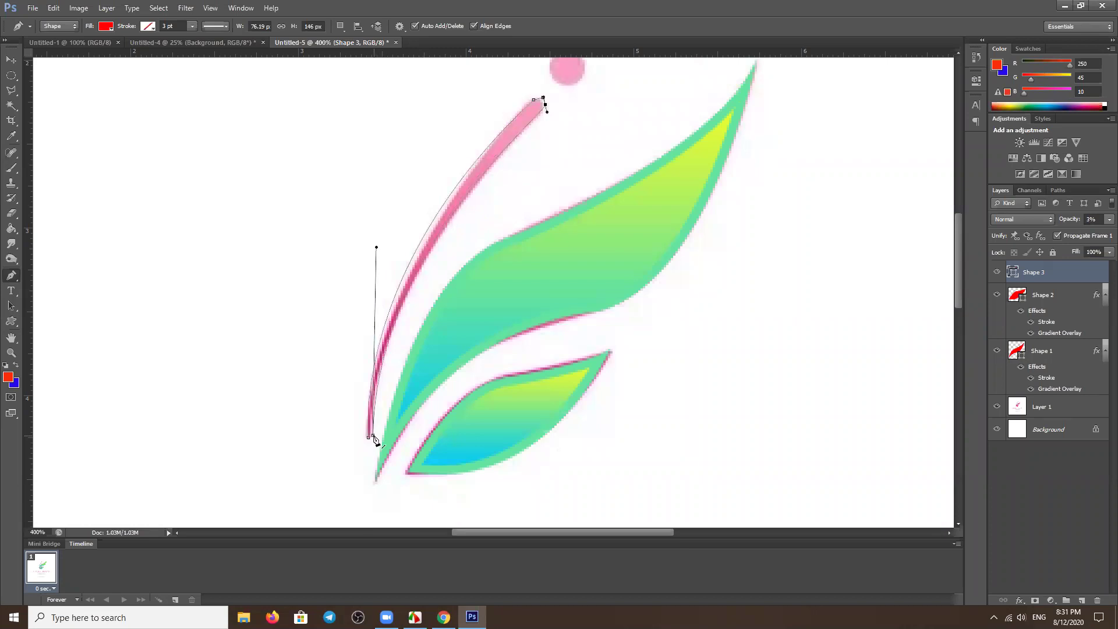
{"action": "left_click", "coordinate": [371, 440]}
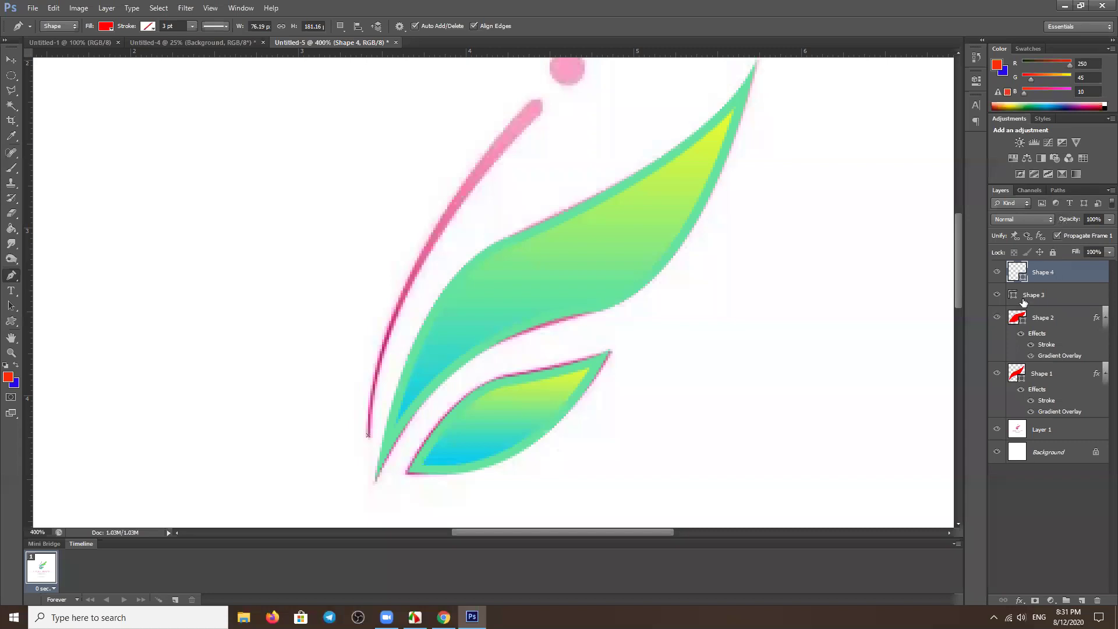
Set the Shape 3 stem layer's opacity to 95% and zoom out to the whole logo.
{"action": "left_click", "coordinate": [1029, 297]}
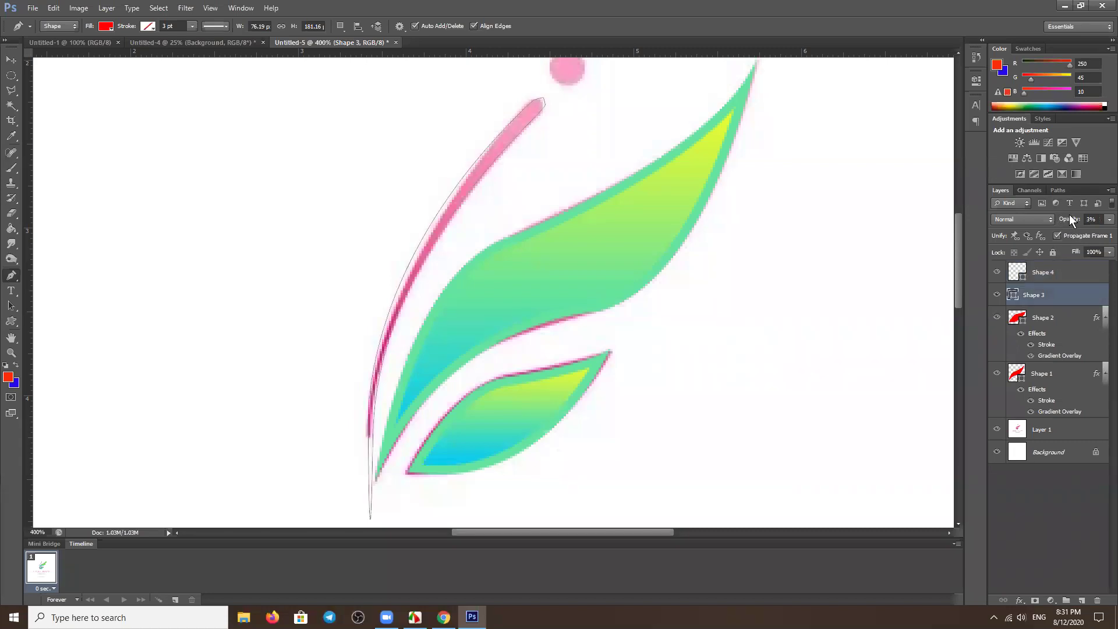
{"action": "left_click", "coordinate": [1091, 219]}
{"action": "type", "text": "95"}
{"action": "key", "text": "Return"}
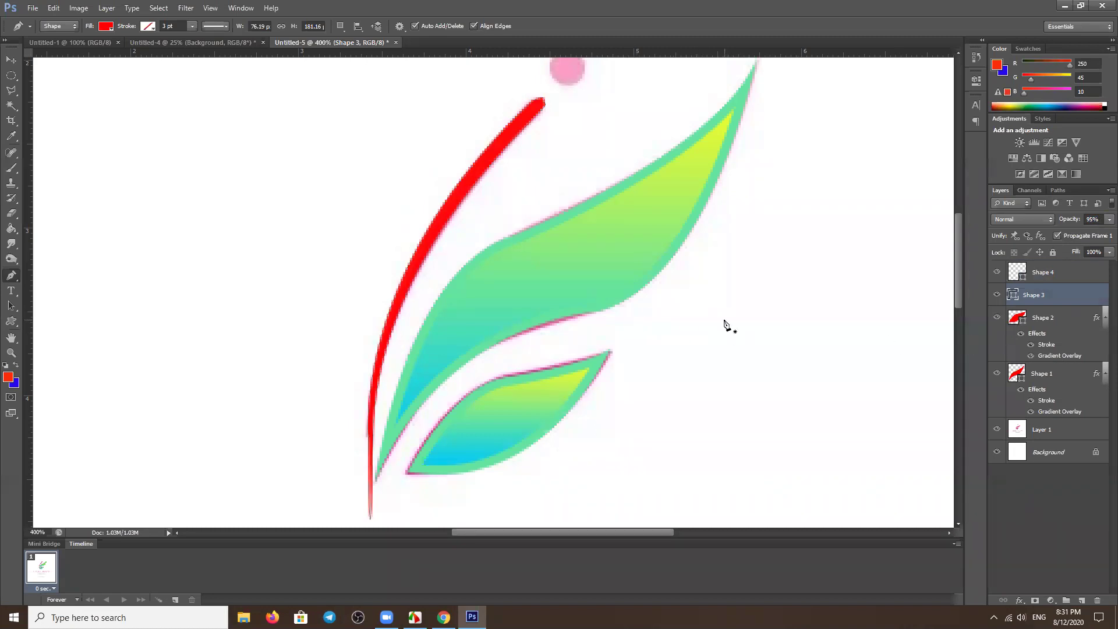
{"action": "key", "text": "ctrl+minus"}
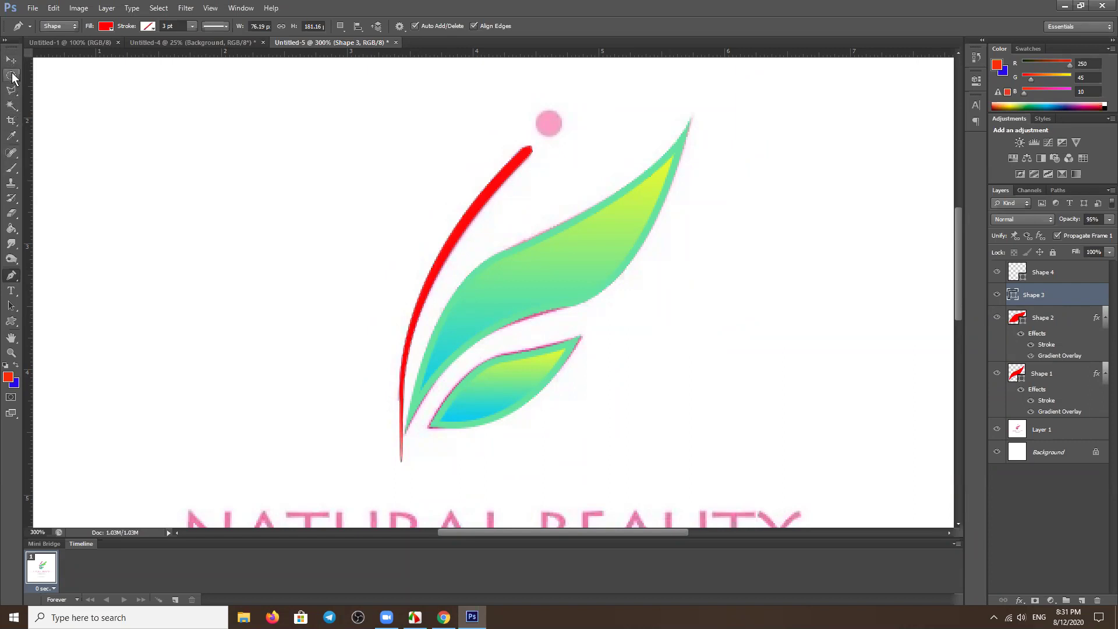
Rasterize the stem layer and delete its lower tip inside a circular elliptical selection.
{"action": "left_click_drag", "start_coordinate": [12, 78], "coordinate": [47, 86]}
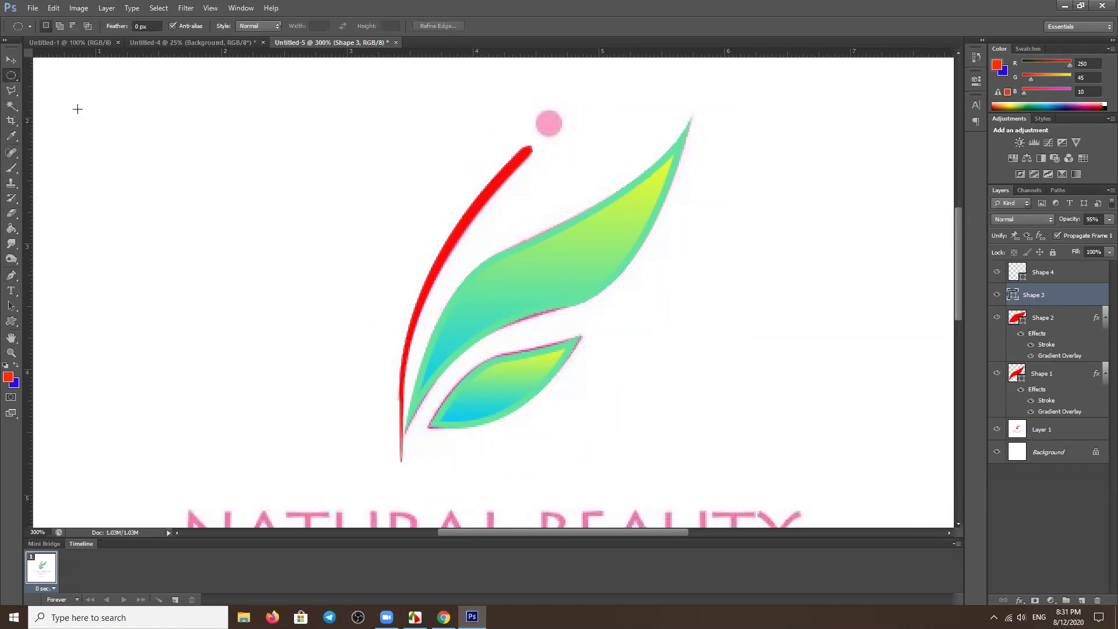
{"action": "left_click_drag", "start_coordinate": [369, 399], "coordinate": [446, 481]}
{"action": "key", "text": "Delete"}
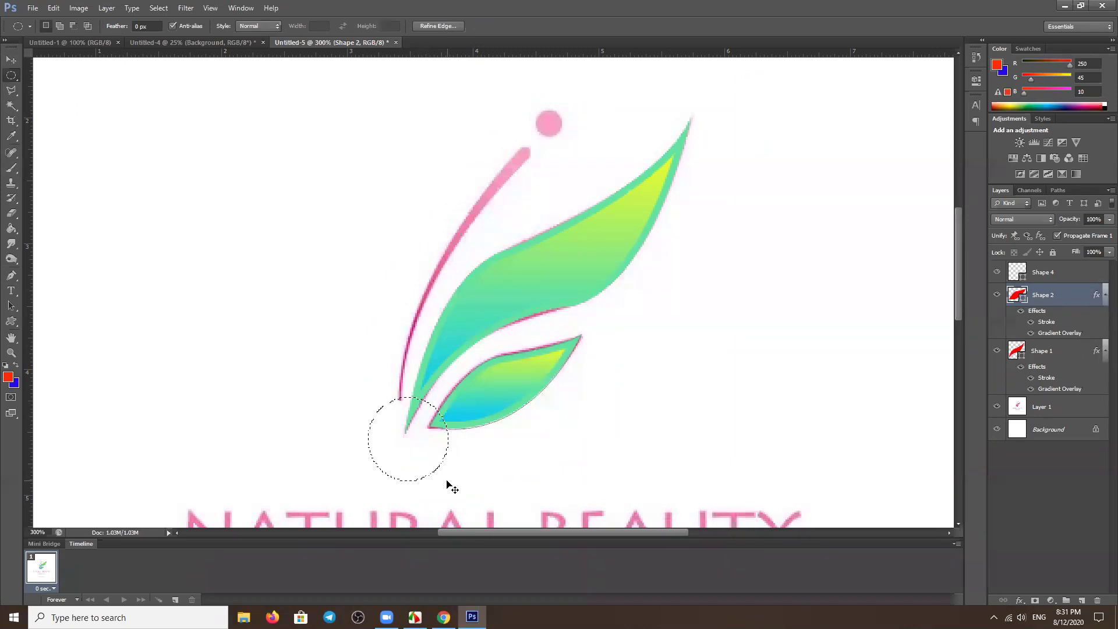
{"action": "key", "text": "ctrl+d"}
{"action": "left_click_drag", "start_coordinate": [446, 480], "coordinate": [369, 398]}
{"action": "key", "text": "ctrl+z"}
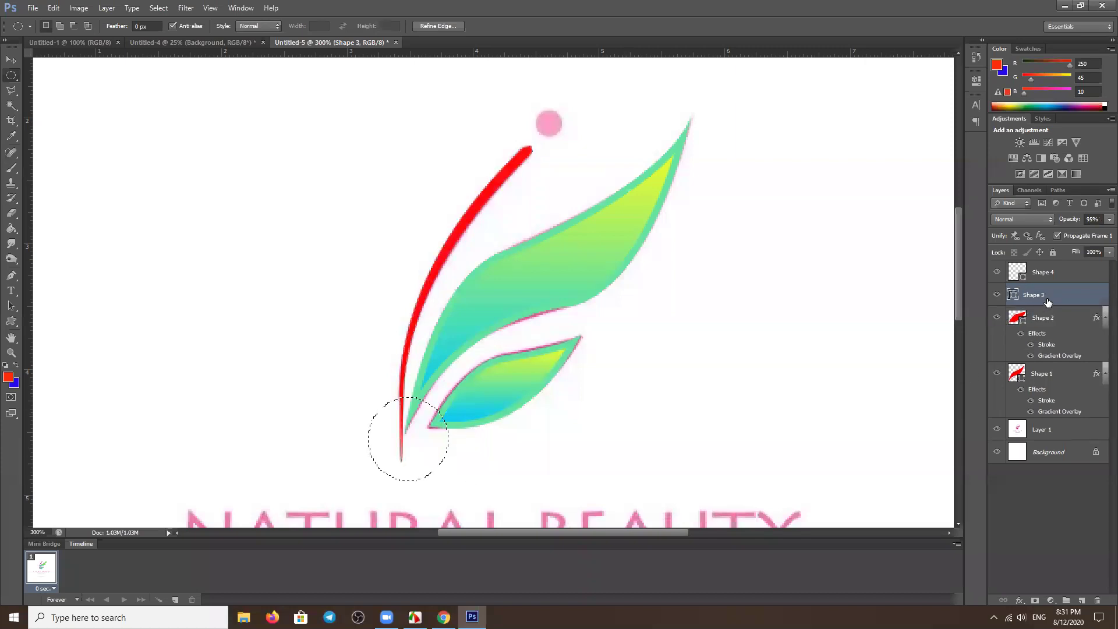
{"action": "right_click", "coordinate": [1048, 292]}
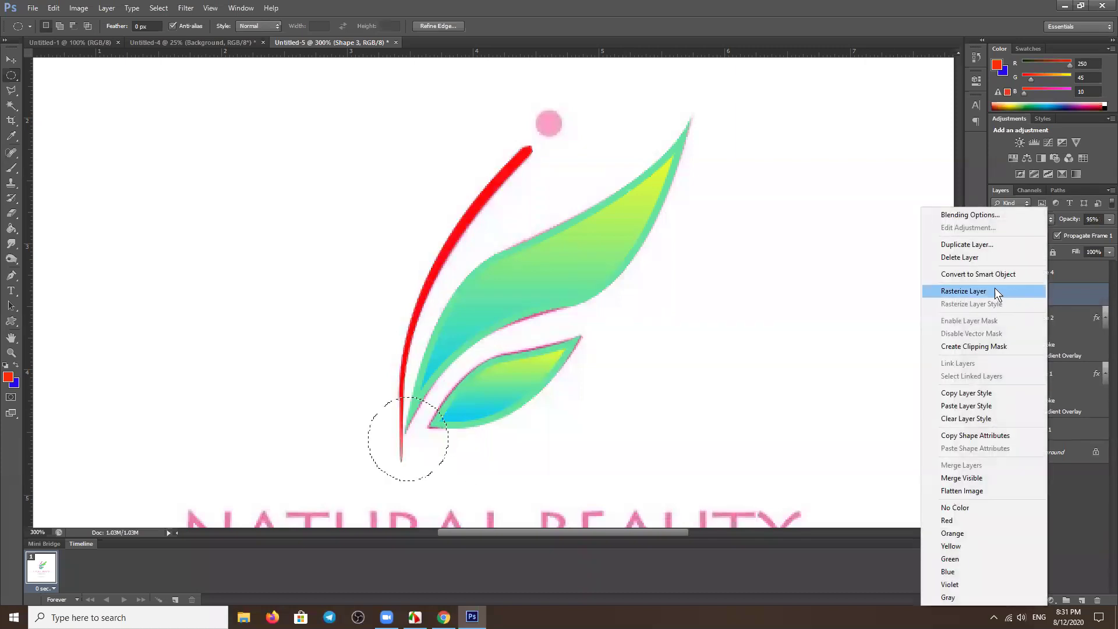
{"action": "left_click", "coordinate": [964, 292]}
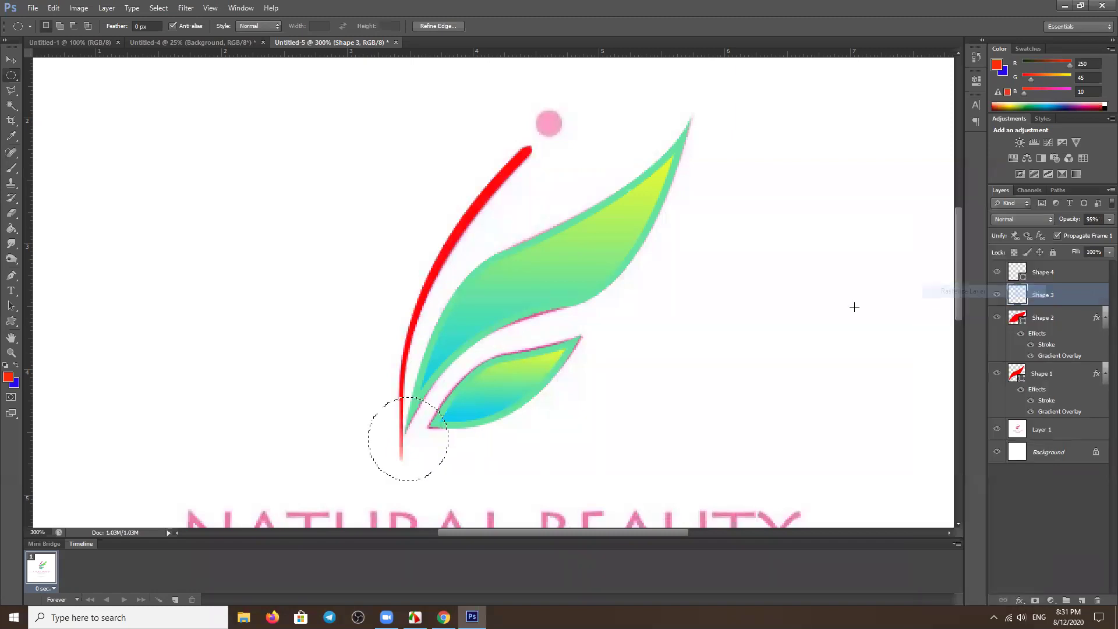
{"action": "key", "text": "Delete"}
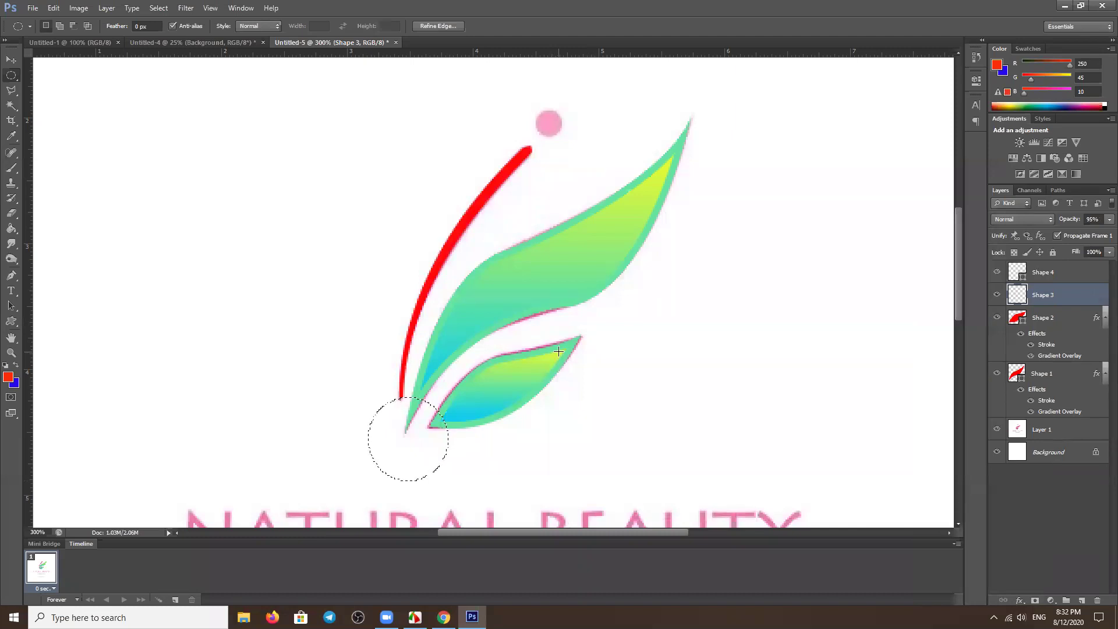
{"action": "key", "text": "ctrl+d"}
Copy Shape 1's gradient and stroke style and paste it onto the Shape 3 stem.
{"action": "left_click", "coordinate": [1048, 374]}
{"action": "right_click", "coordinate": [1048, 373]}
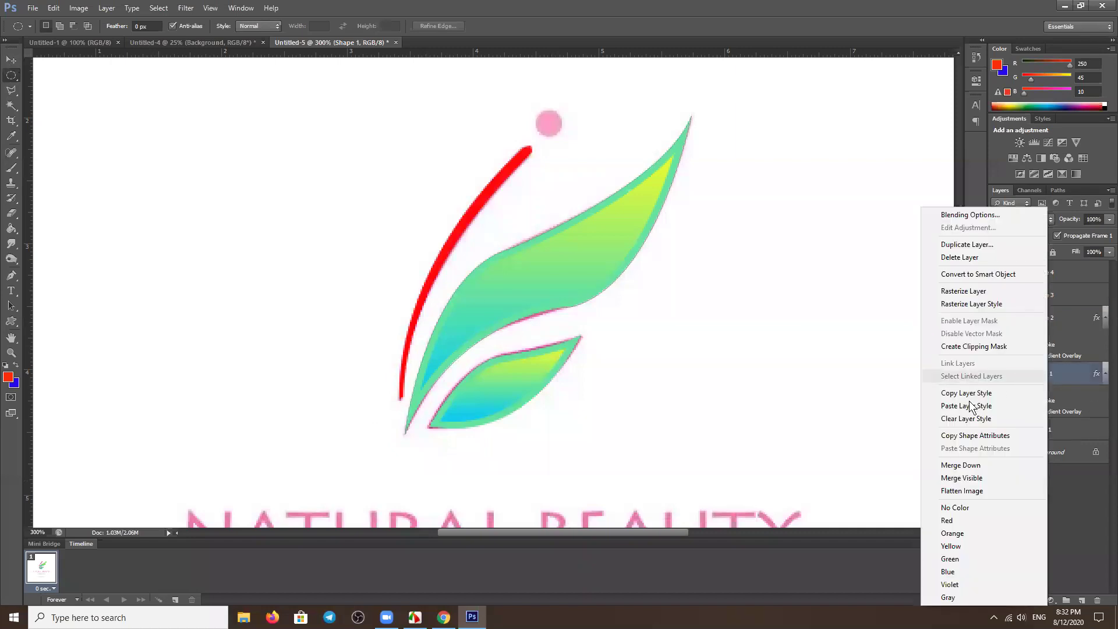
{"action": "left_click", "coordinate": [967, 392]}
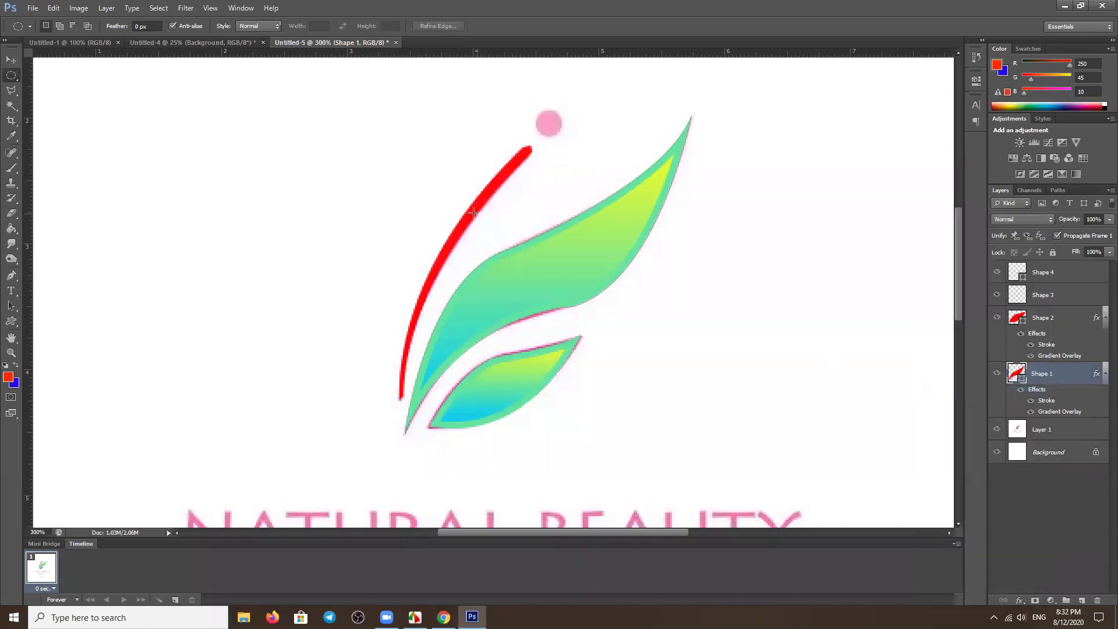
{"action": "left_click", "coordinate": [11, 60]}
{"action": "left_click", "coordinate": [494, 194]}
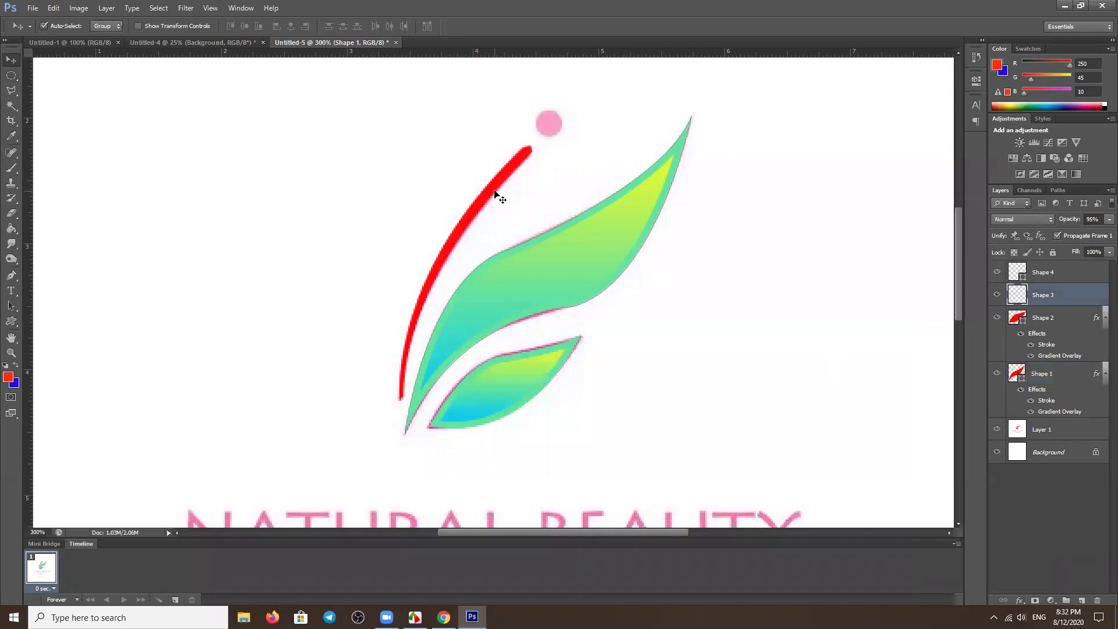
{"action": "right_click", "coordinate": [1065, 297]}
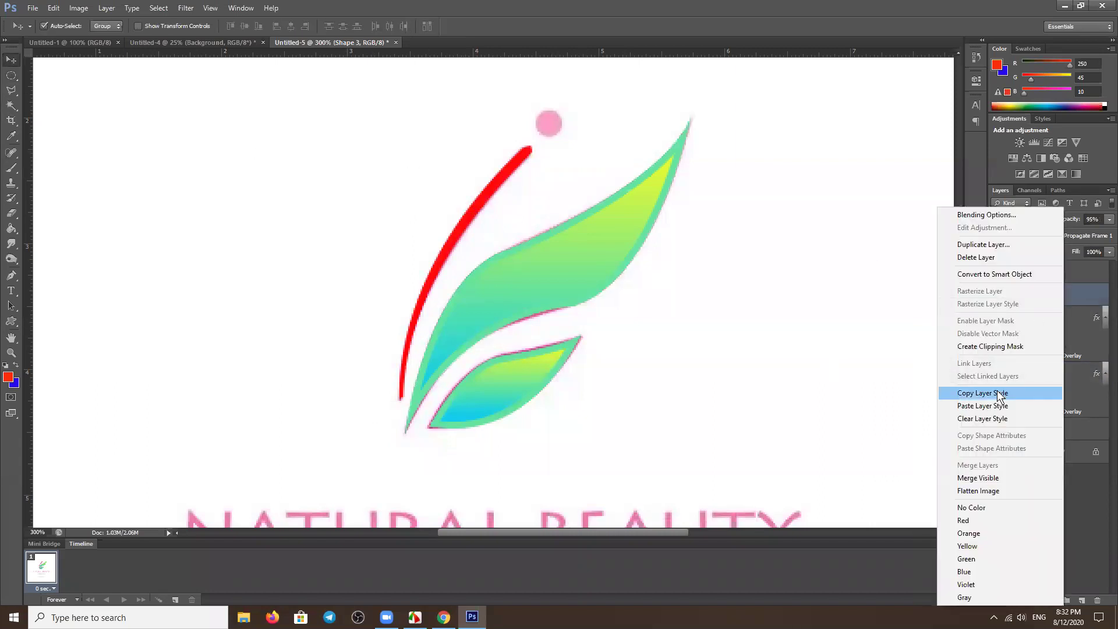
{"action": "left_click", "coordinate": [1004, 405]}
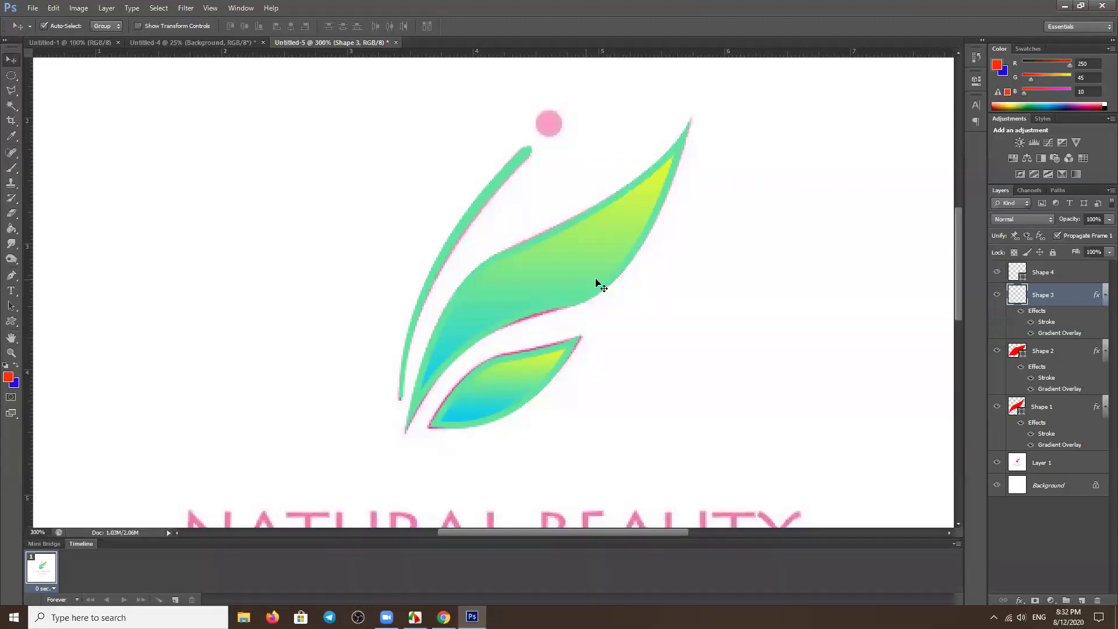
Select the pink dot with a circular elliptical marquee and fill it with red.
{"action": "left_click", "coordinate": [60, 170]}
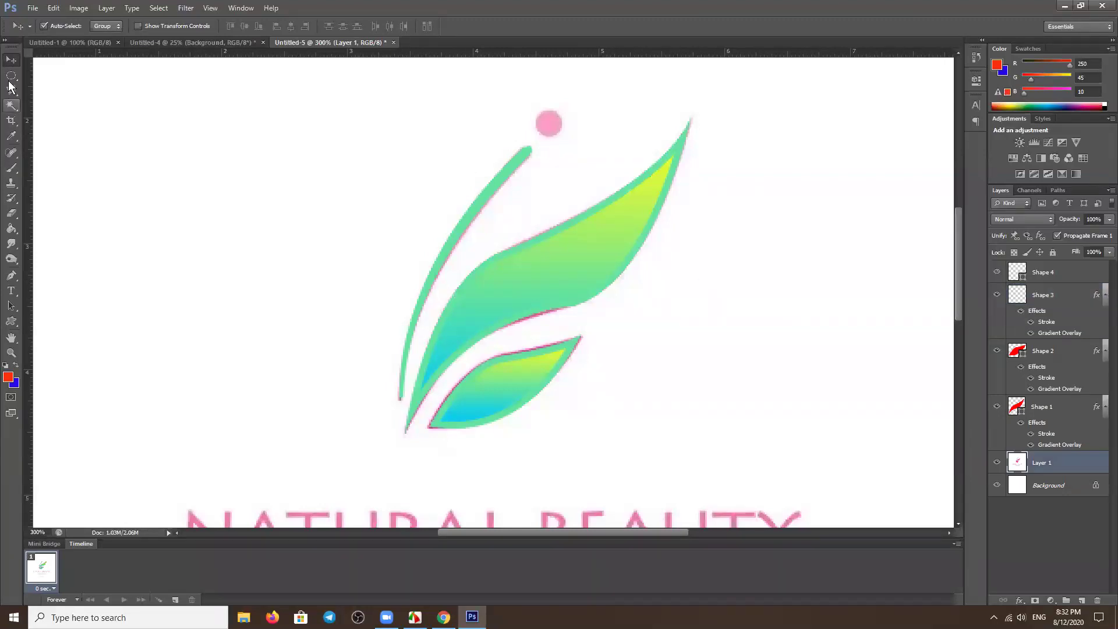
{"action": "left_click", "coordinate": [8, 80]}
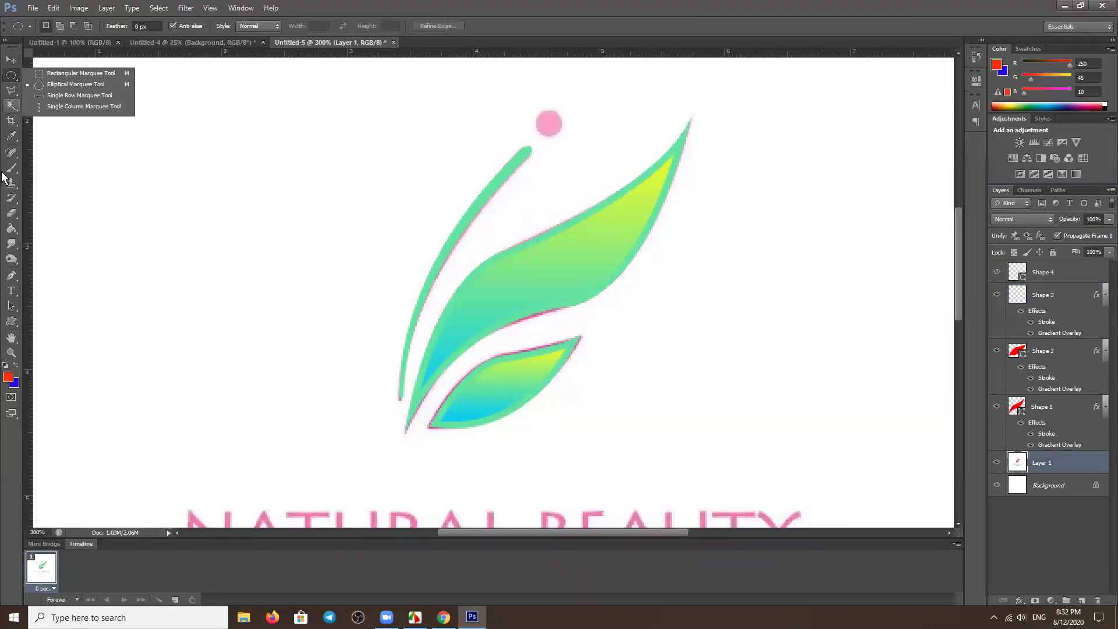
{"action": "left_click", "coordinate": [54, 83]}
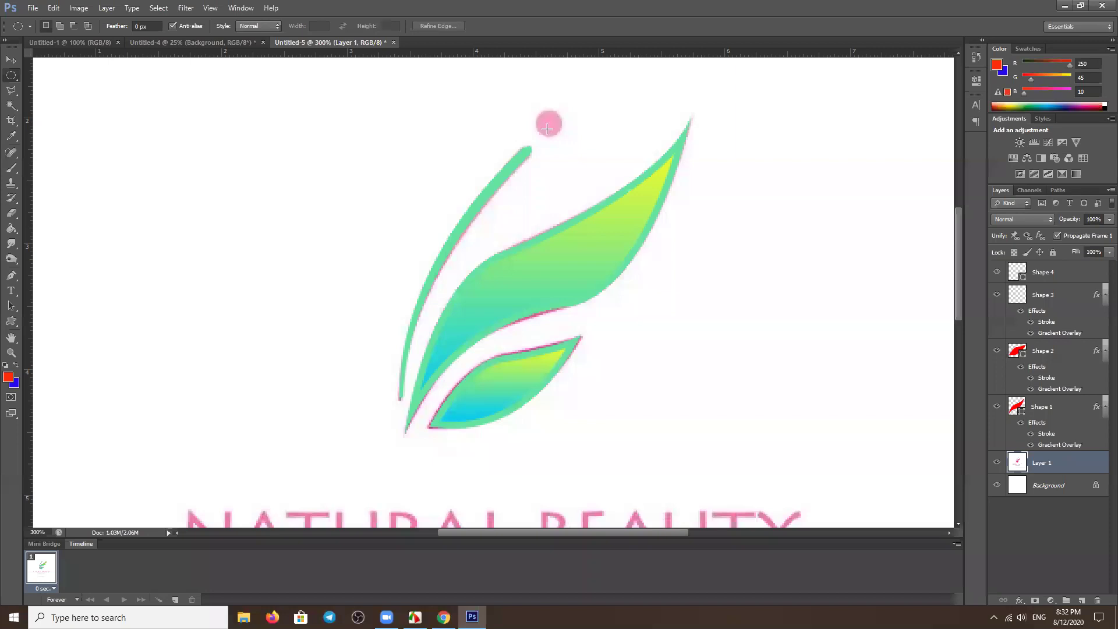
{"action": "left_click_drag", "start_coordinate": [548, 124], "coordinate": [562, 144]}
{"action": "key", "text": "alt+BackSpace"}
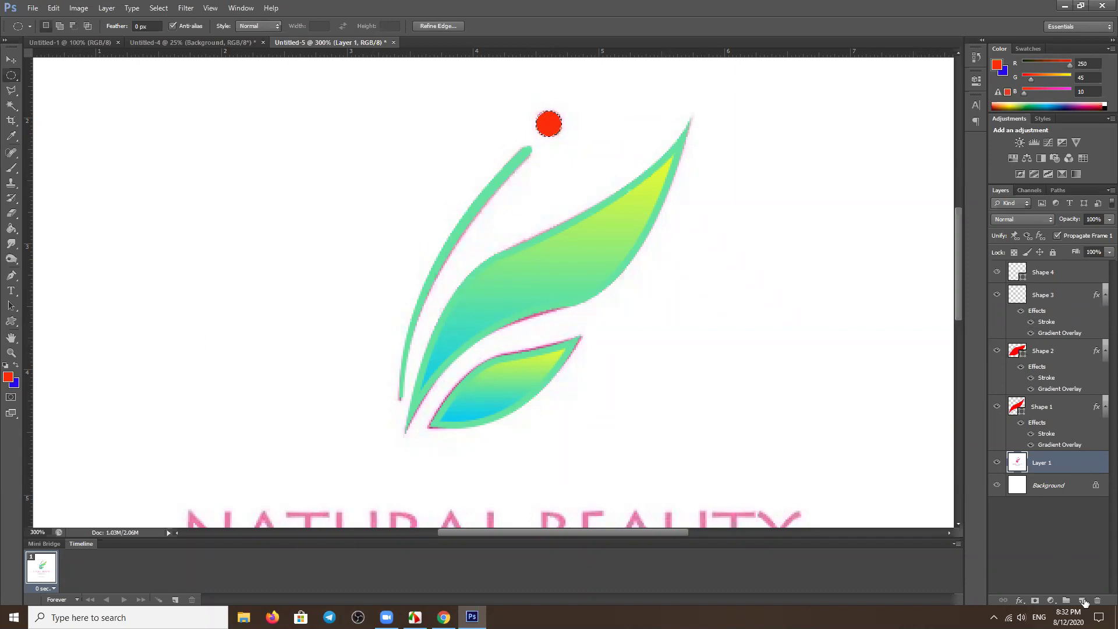
Add a new Layer 2 above Shape 4, paste the leaf style onto it, and deselect.
{"action": "left_click", "coordinate": [1064, 280]}
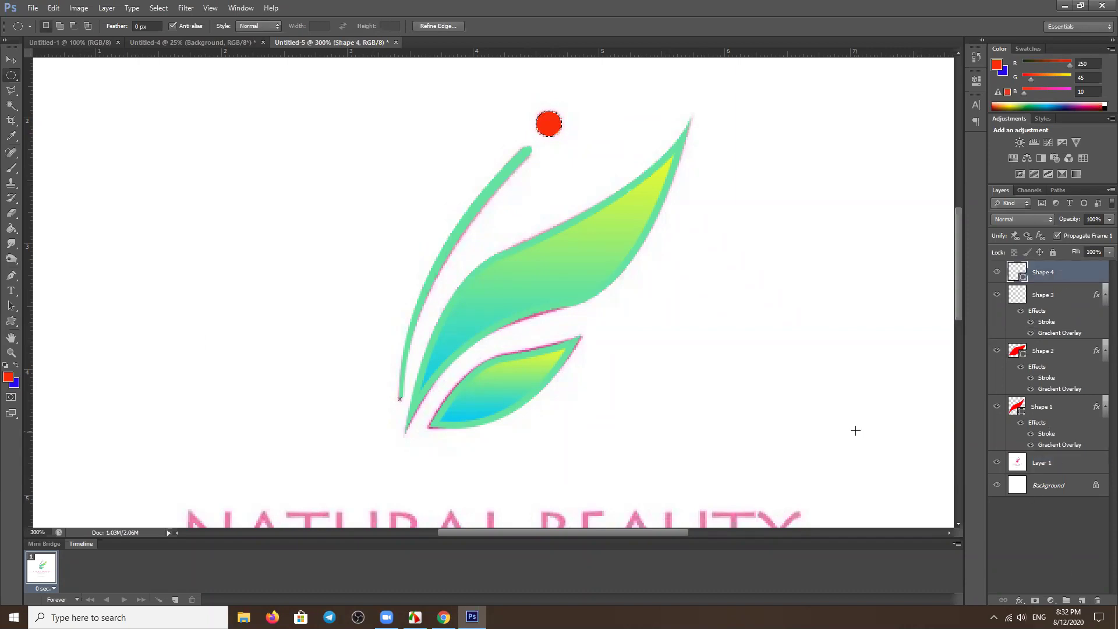
{"action": "left_click", "coordinate": [1081, 601]}
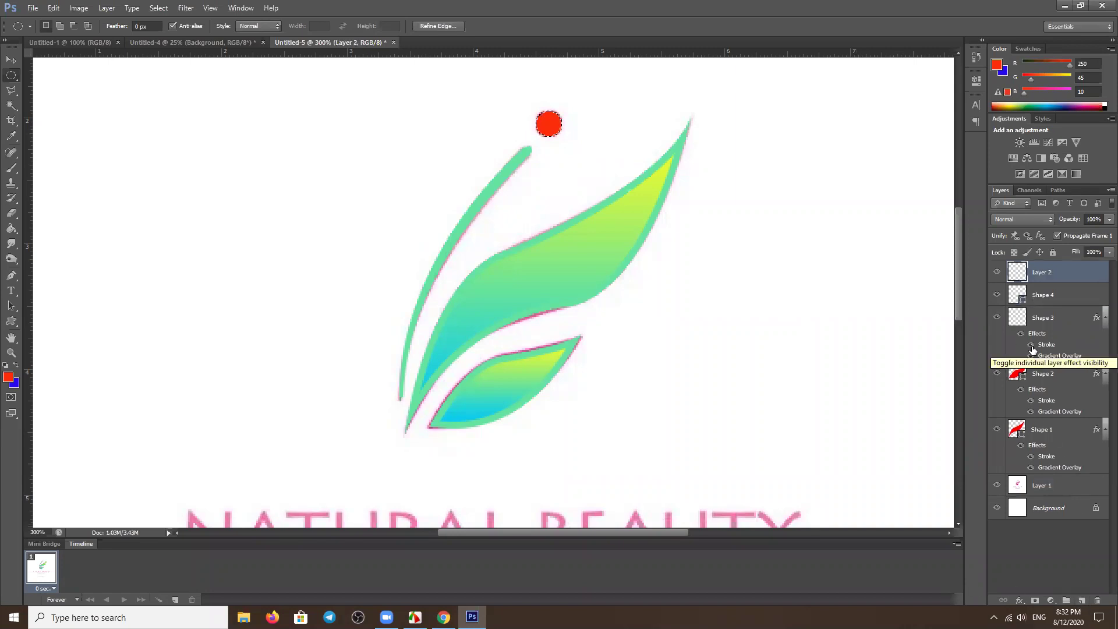
{"action": "right_click", "coordinate": [1061, 273]}
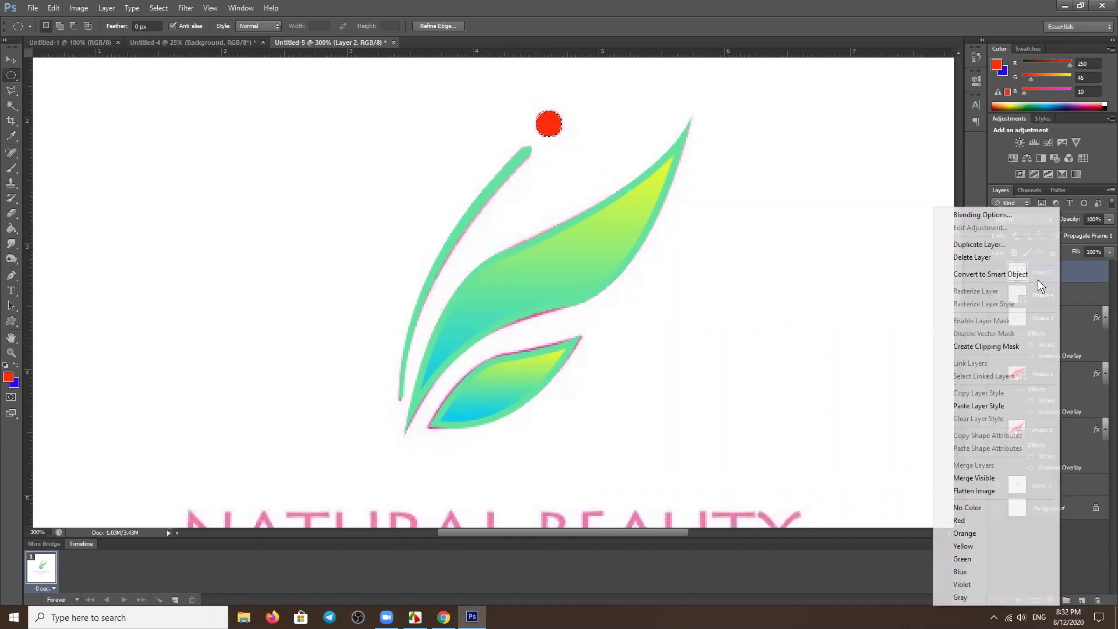
{"action": "left_click", "coordinate": [996, 405]}
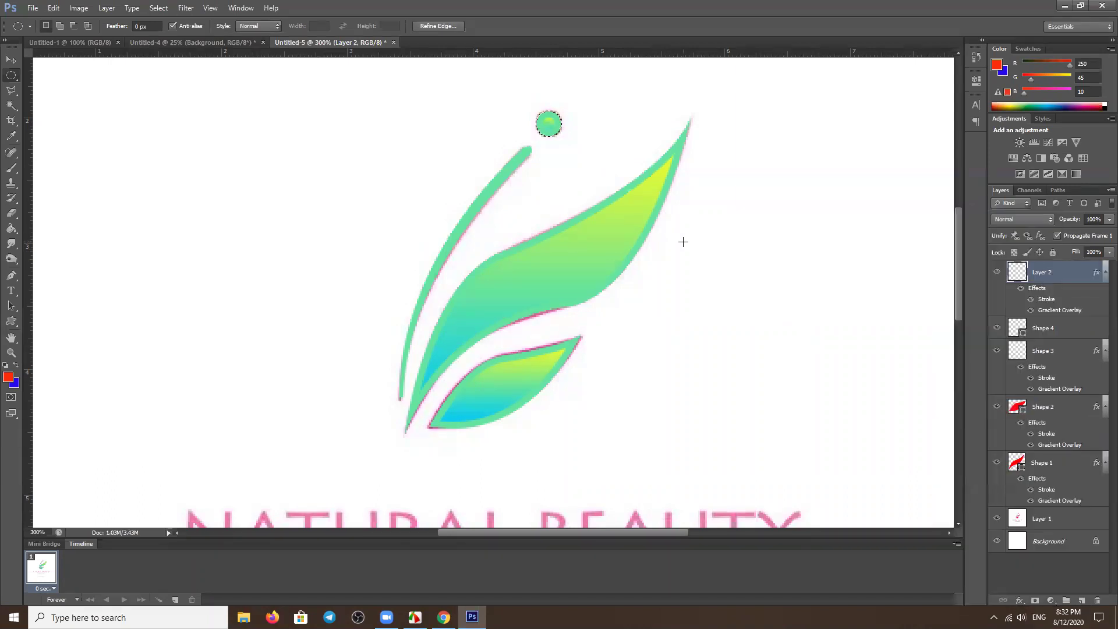
{"action": "key", "text": "ctrl+d"}
{"action": "left_click", "coordinate": [12, 59]}
{"action": "left_click", "coordinate": [759, 343]}
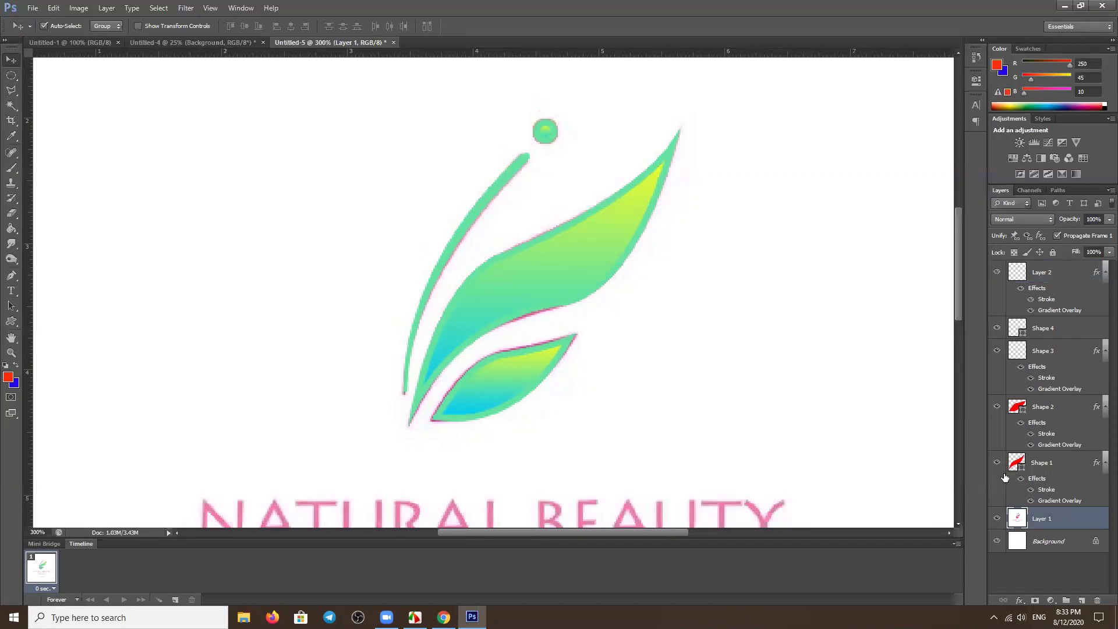
Erase the original pink leaf artwork on Layer 1 using a rectangular selection around the logo.
{"action": "key", "text": "ctrl+1"}
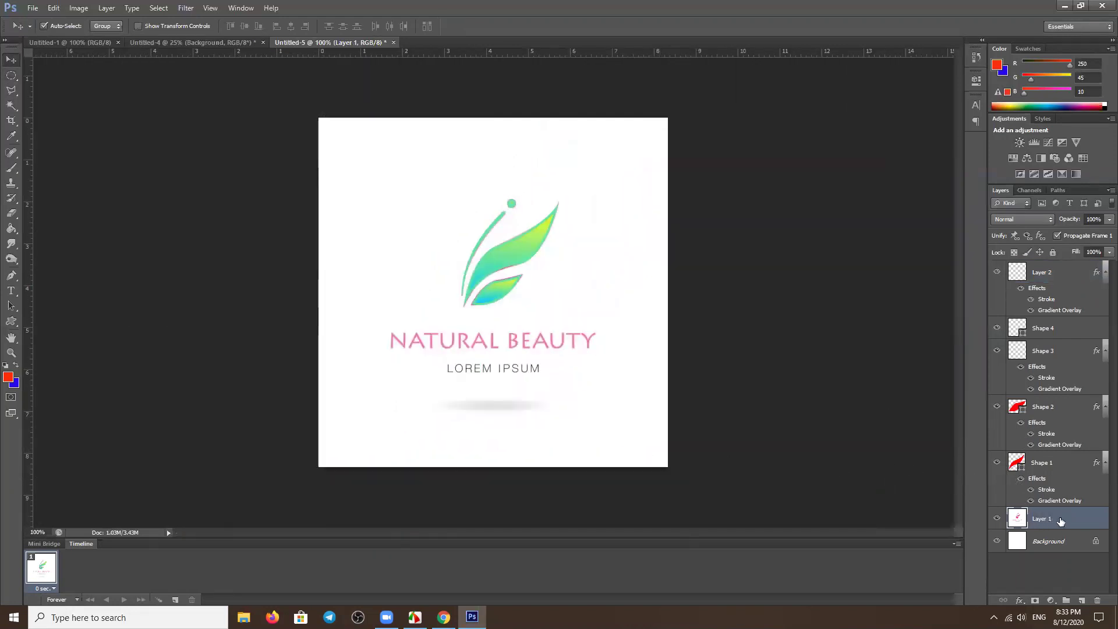
{"action": "left_click", "coordinate": [10, 77]}
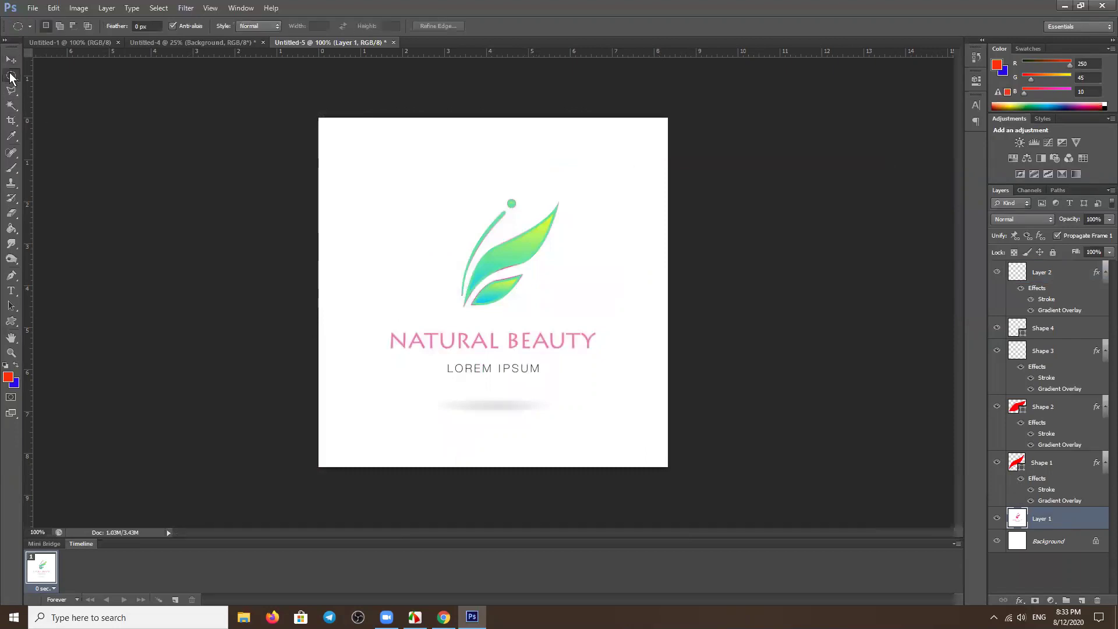
{"action": "right_click", "coordinate": [10, 76]}
{"action": "left_click", "coordinate": [56, 77]}
{"action": "left_click_drag", "start_coordinate": [338, 164], "coordinate": [643, 318]}
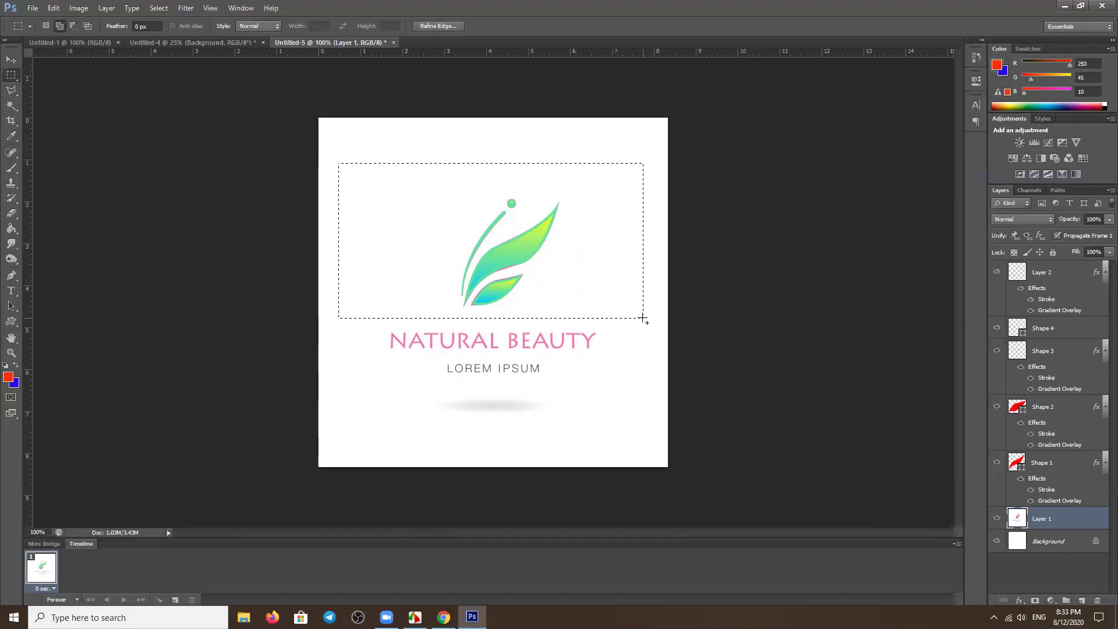
{"action": "key", "text": "ctrl+x"}
{"action": "key", "text": "ctrl+d"}
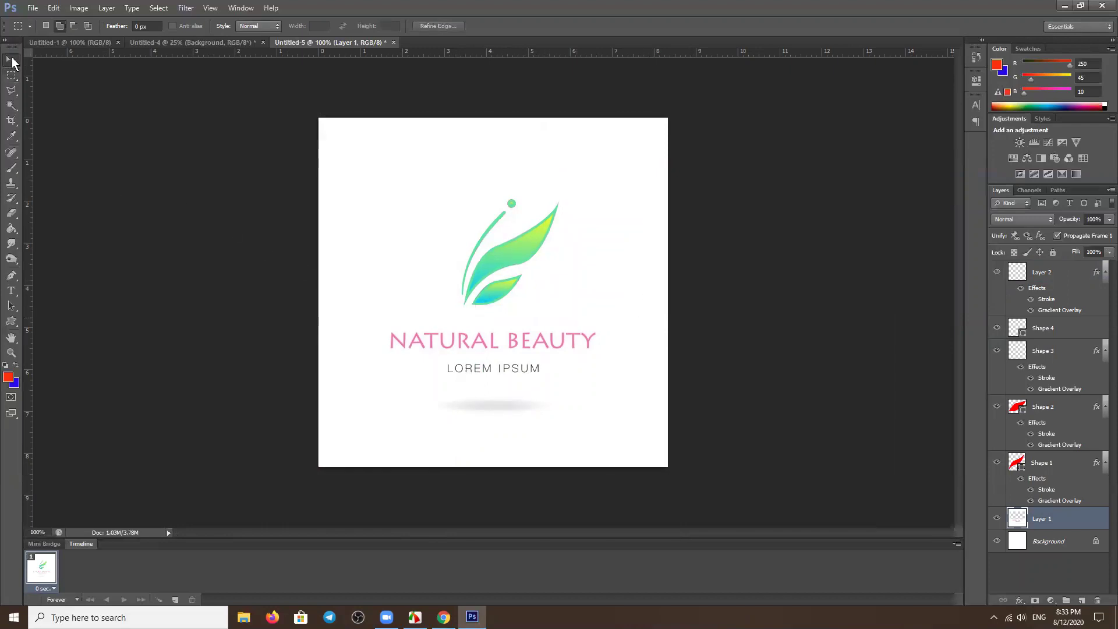
With the Move tool active, zoom in and back out to inspect the rebuilt logo.
{"action": "left_click", "coordinate": [12, 61]}
{"action": "key", "text": "ctrl+plus"}
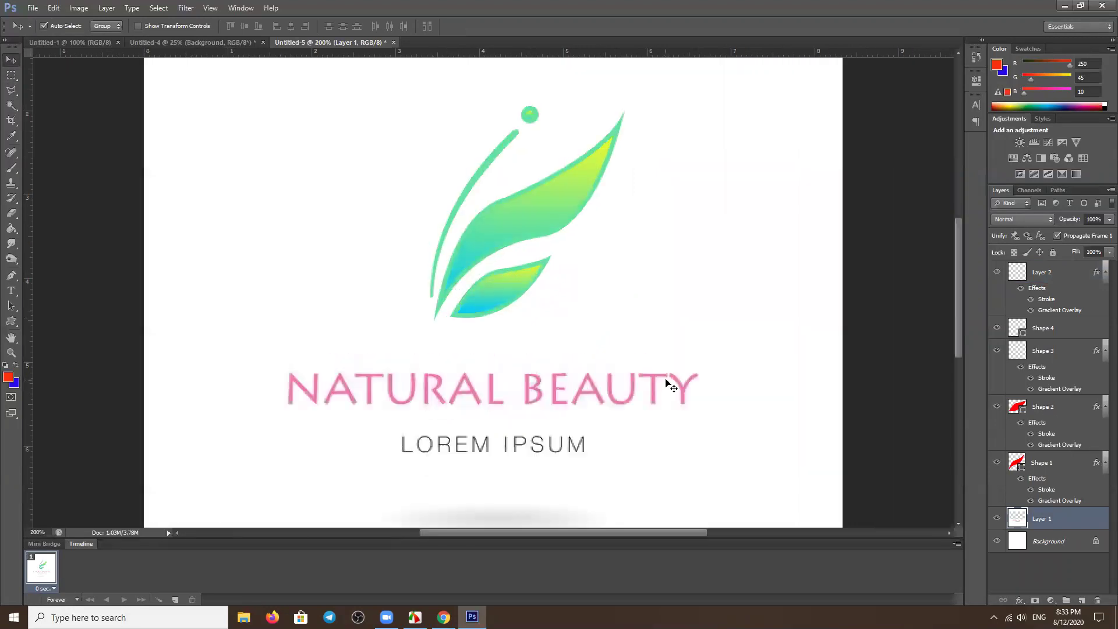
{"action": "key", "text": "ctrl+minus"}
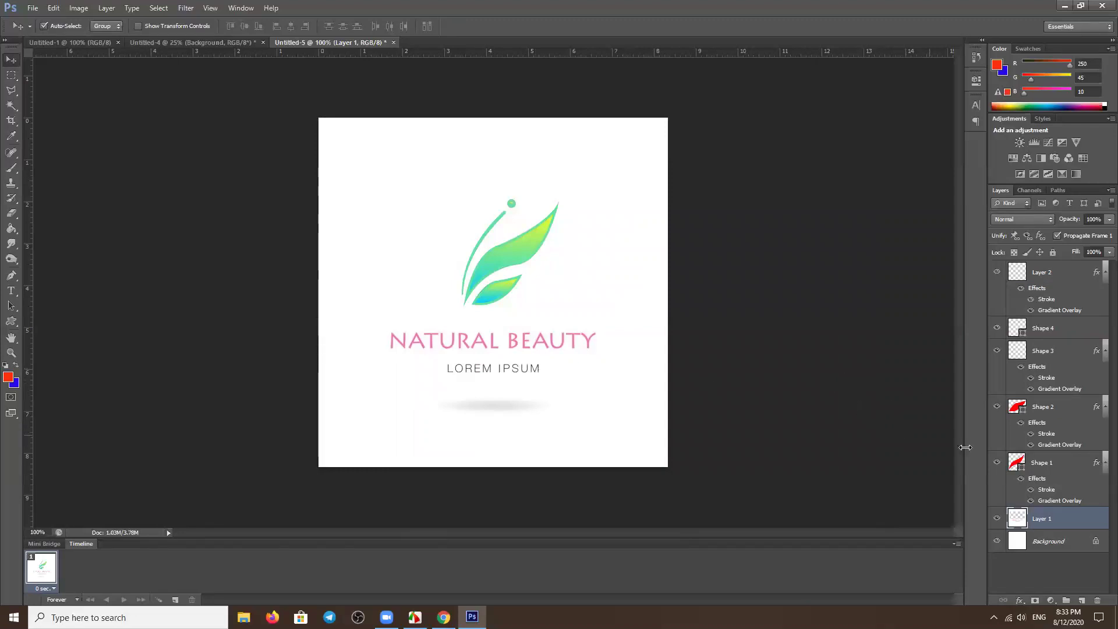
Hide, then show again, the leaf, stem and green dot layers to check each part.
{"action": "left_click", "coordinate": [996, 462]}
{"action": "left_click", "coordinate": [996, 406]}
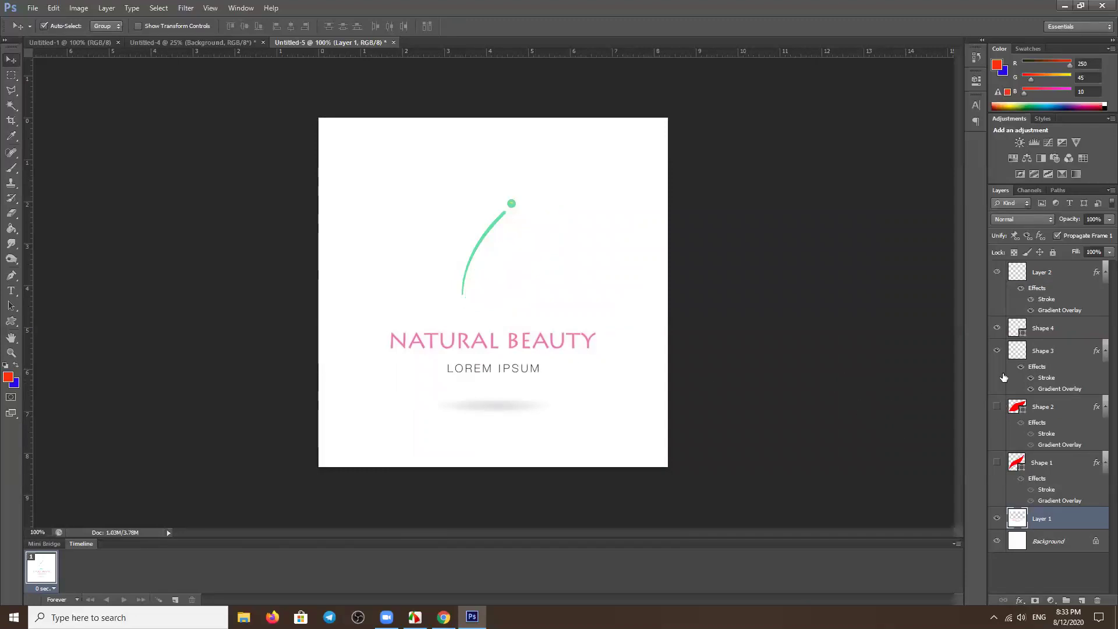
{"action": "left_click", "coordinate": [996, 350]}
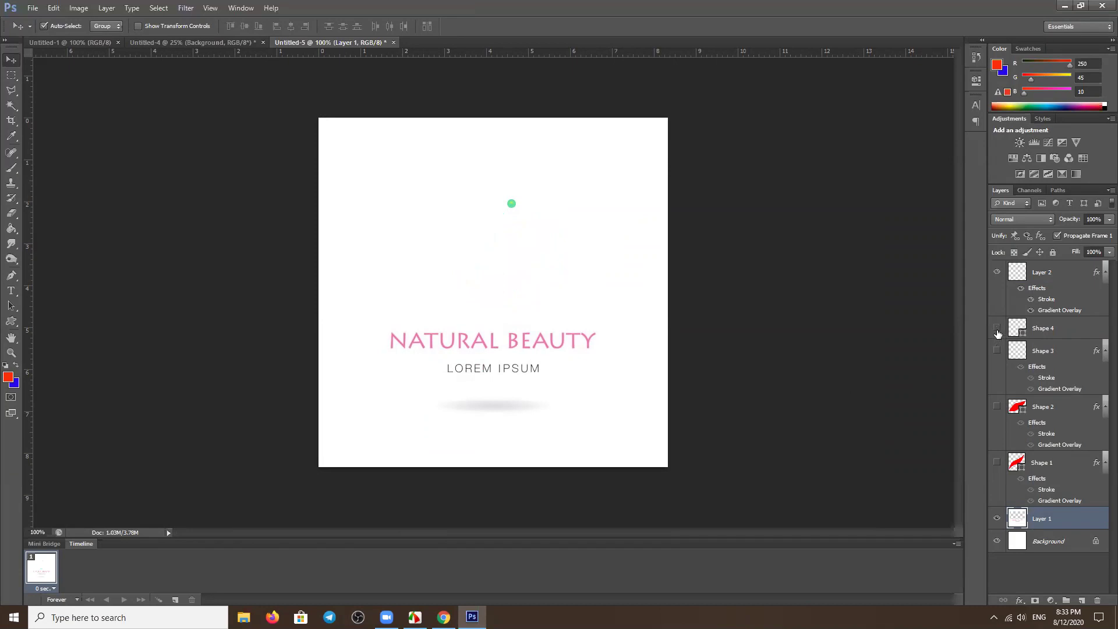
{"action": "left_click", "coordinate": [997, 272]}
{"action": "left_click", "coordinate": [997, 328]}
{"action": "left_click", "coordinate": [997, 350]}
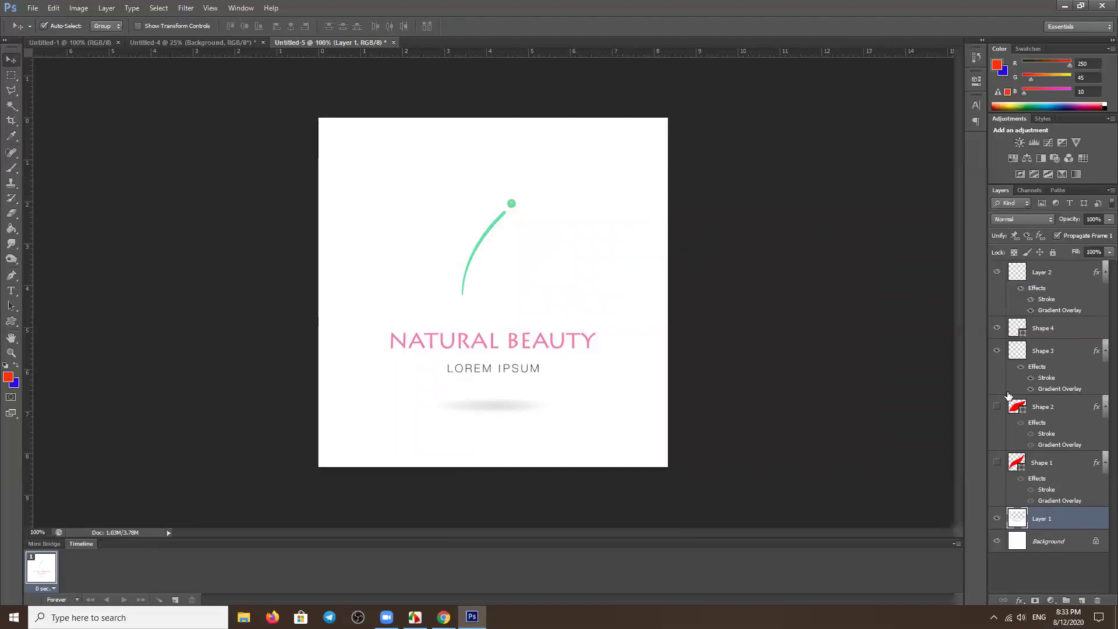
{"action": "left_click", "coordinate": [997, 407]}
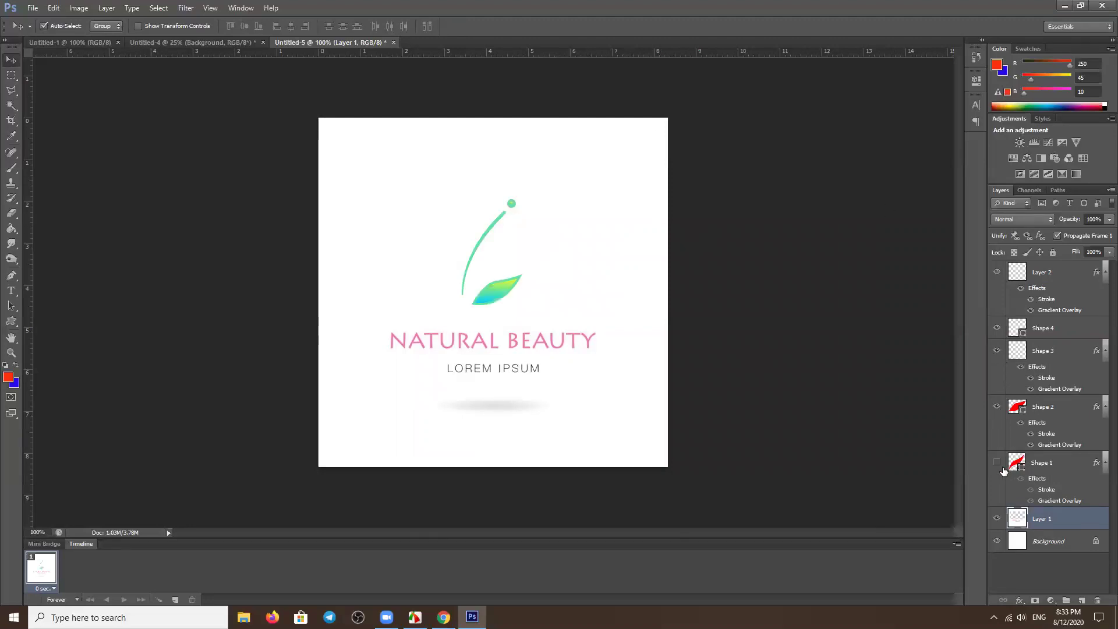
{"action": "left_click", "coordinate": [996, 463]}
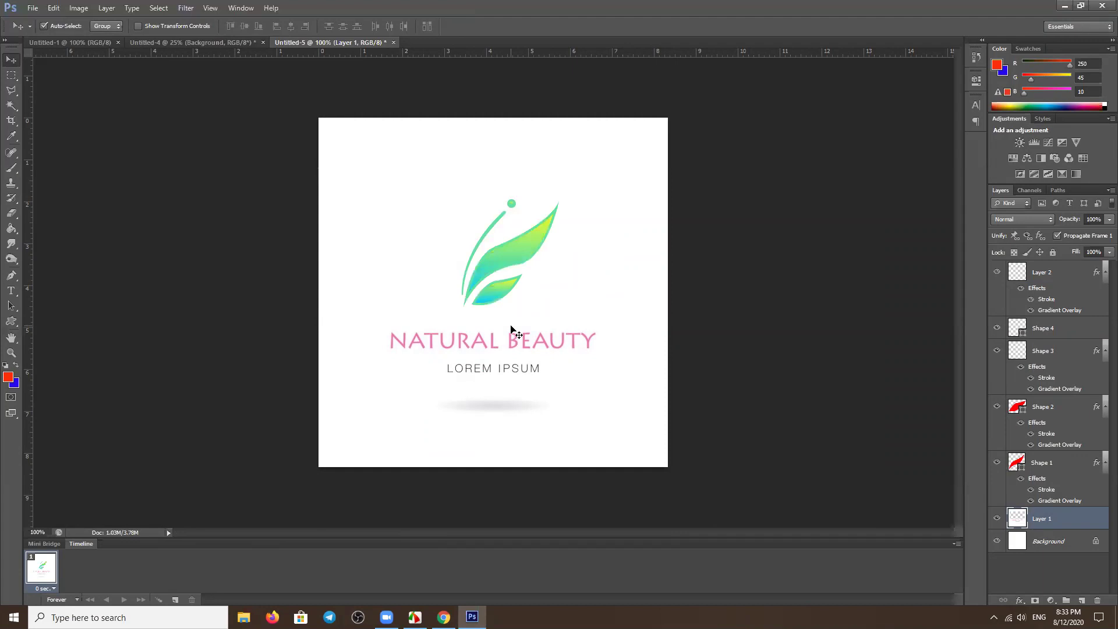
Zoom in and out on the logo, then hide the white background to reveal transparency.
{"action": "key", "text": "ctrl+plus"}
{"action": "key", "text": "ctrl+minus"}
{"action": "key", "text": "ctrl+plus"}
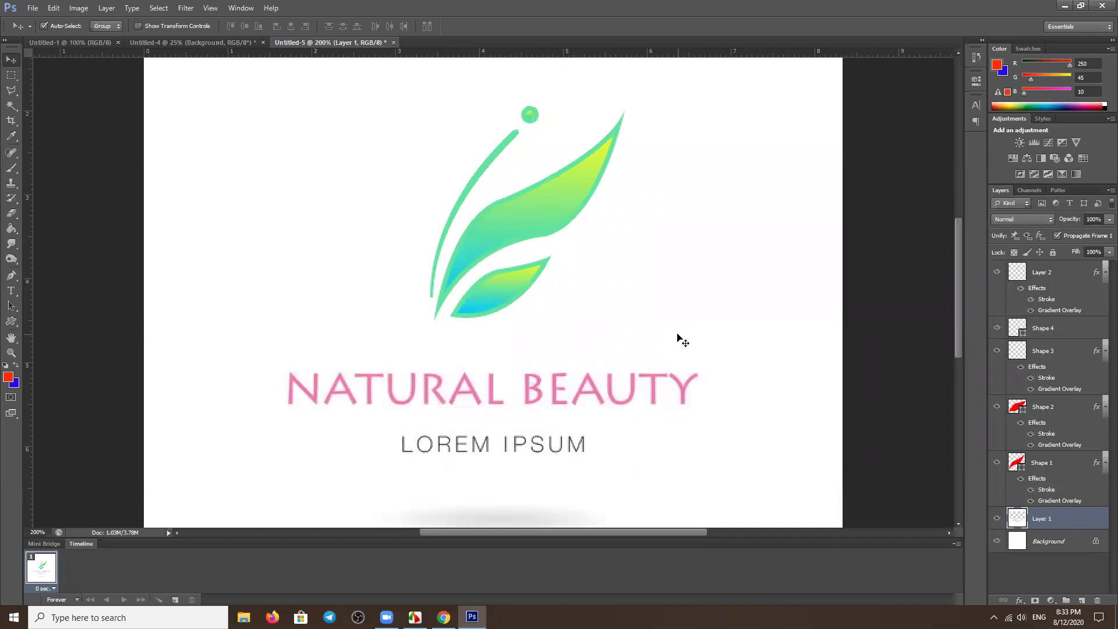
{"action": "key", "text": "ctrl+minus"}
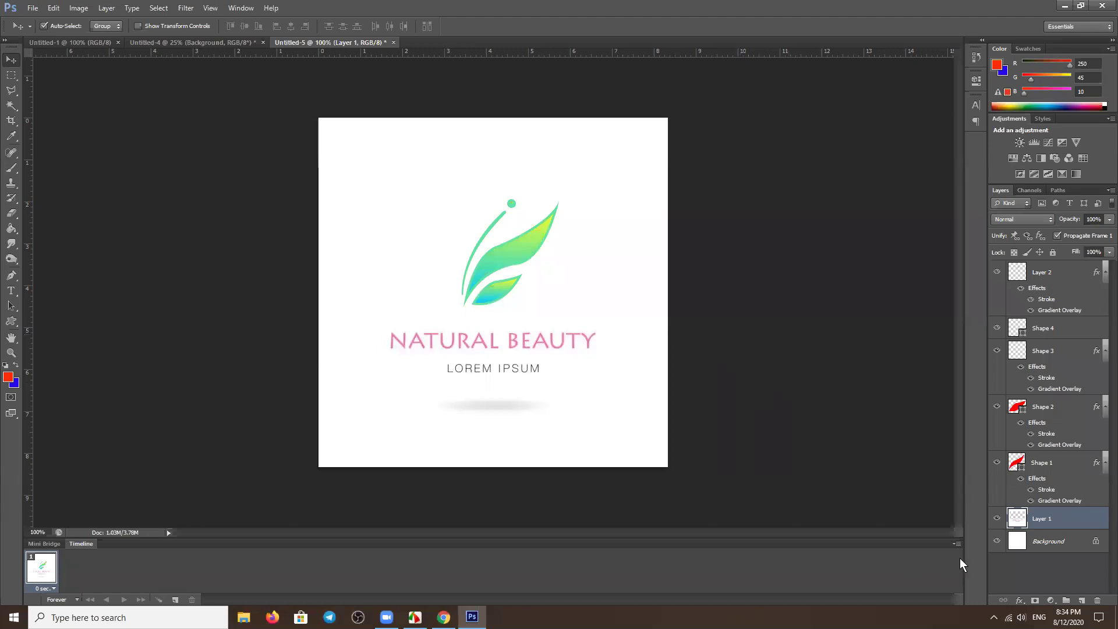
{"action": "left_click", "coordinate": [997, 541]}
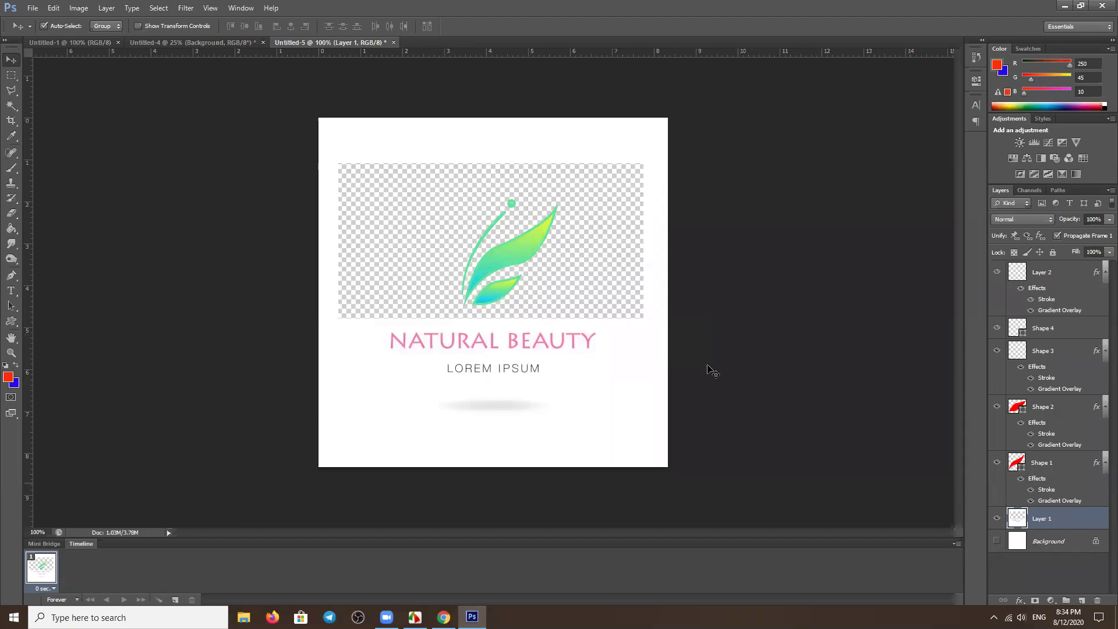
Check the New Document background options, cancel, and restore the white background.
{"action": "key", "text": "ctrl+n"}
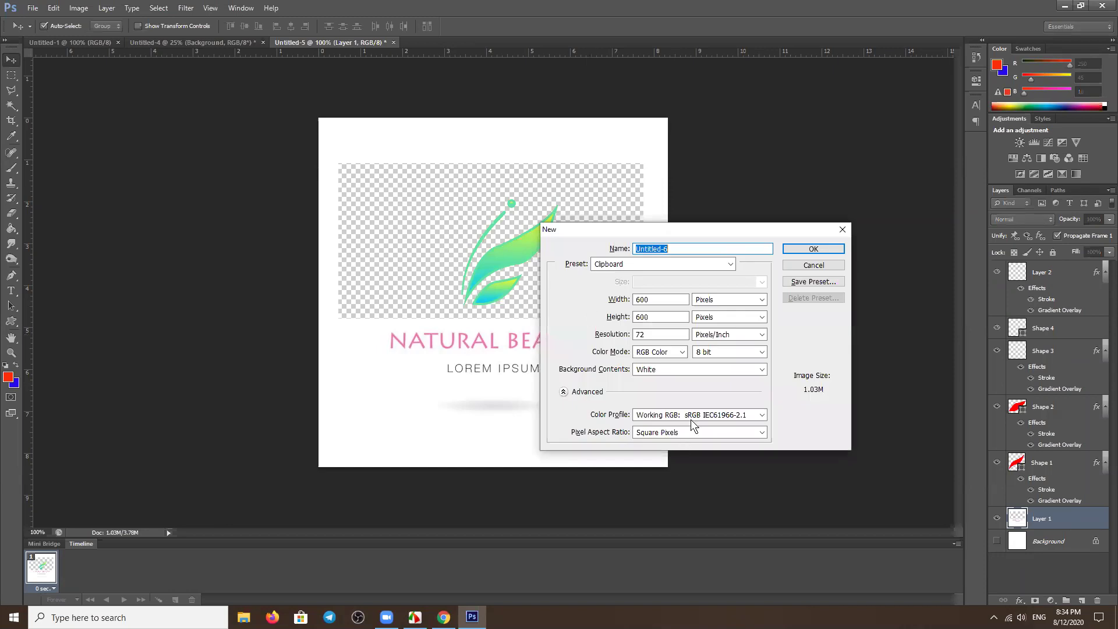
{"action": "left_click", "coordinate": [687, 369]}
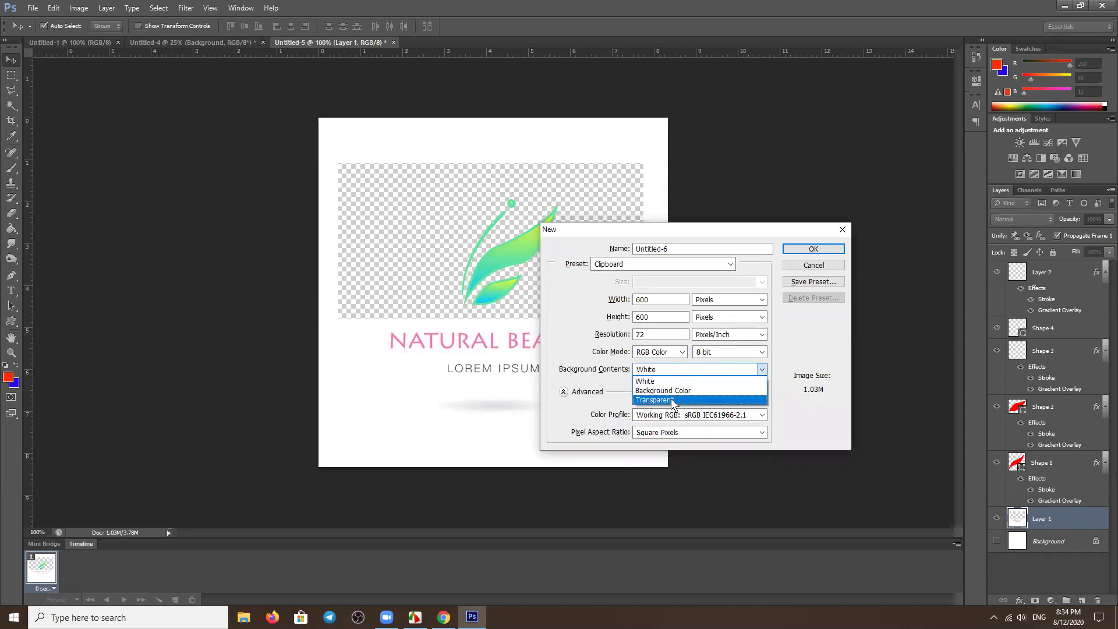
{"action": "left_click", "coordinate": [809, 271]}
{"action": "left_click", "coordinate": [812, 266]}
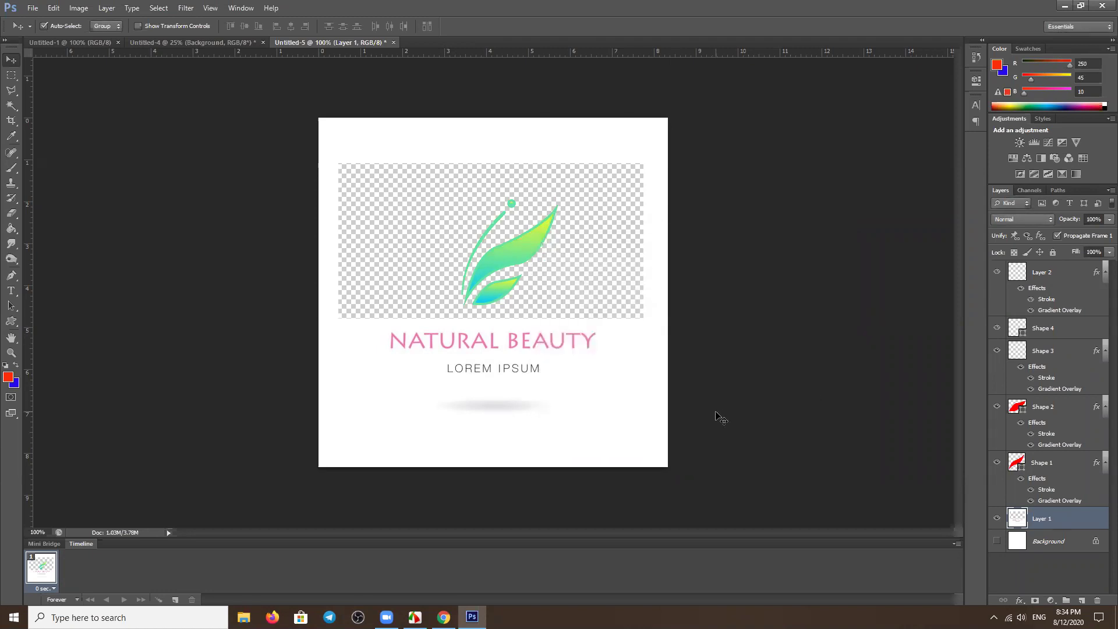
{"action": "left_click", "coordinate": [997, 541]}
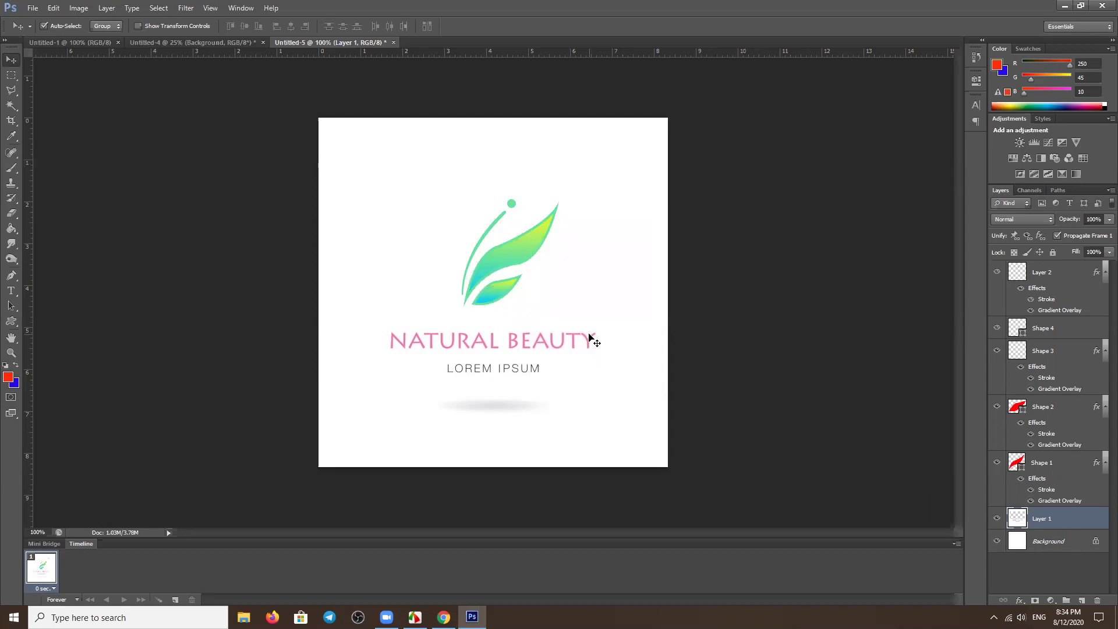
{"action": "key", "text": "ctrl+plus"}
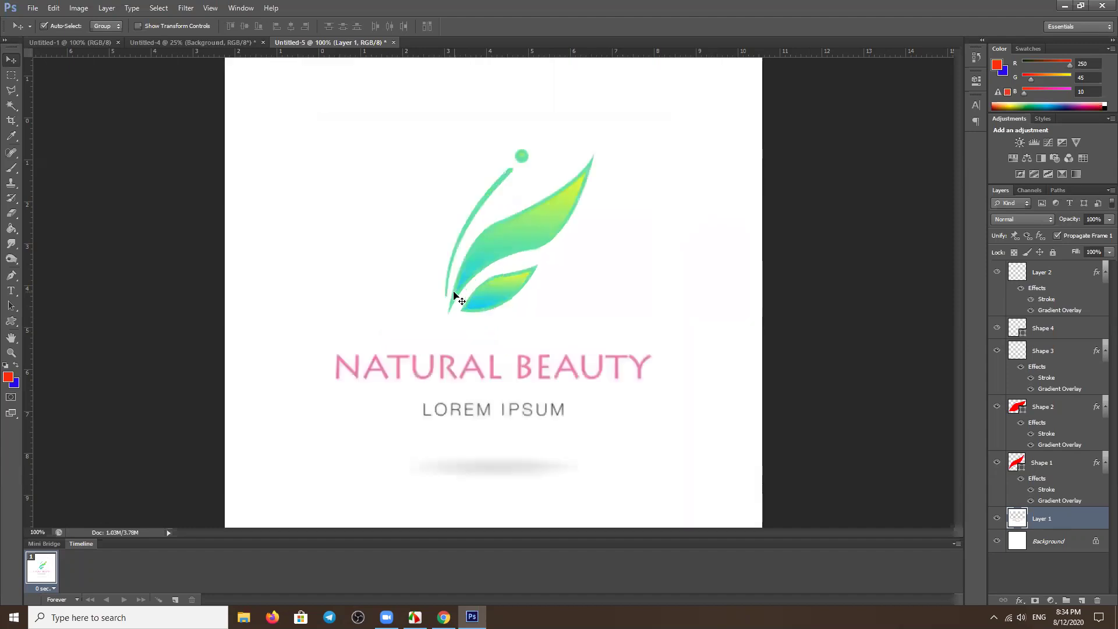
{"action": "key", "text": "ctrl+minus"}
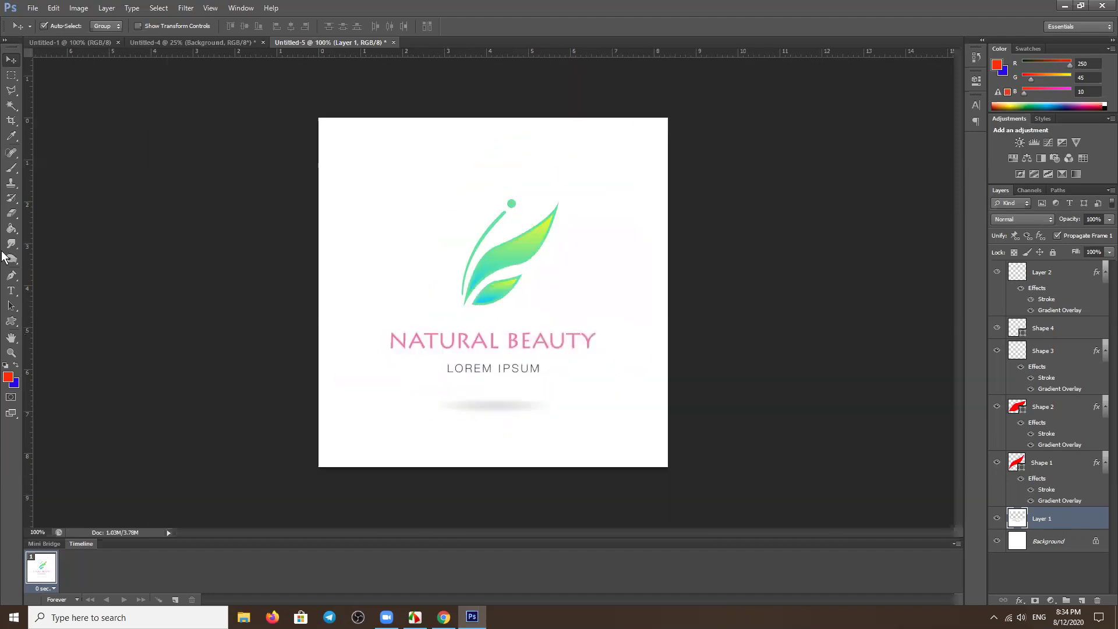
Draw a red curved band with the Pen tool in Shape mode and move it above the leaves.
{"action": "left_click", "coordinate": [12, 275]}
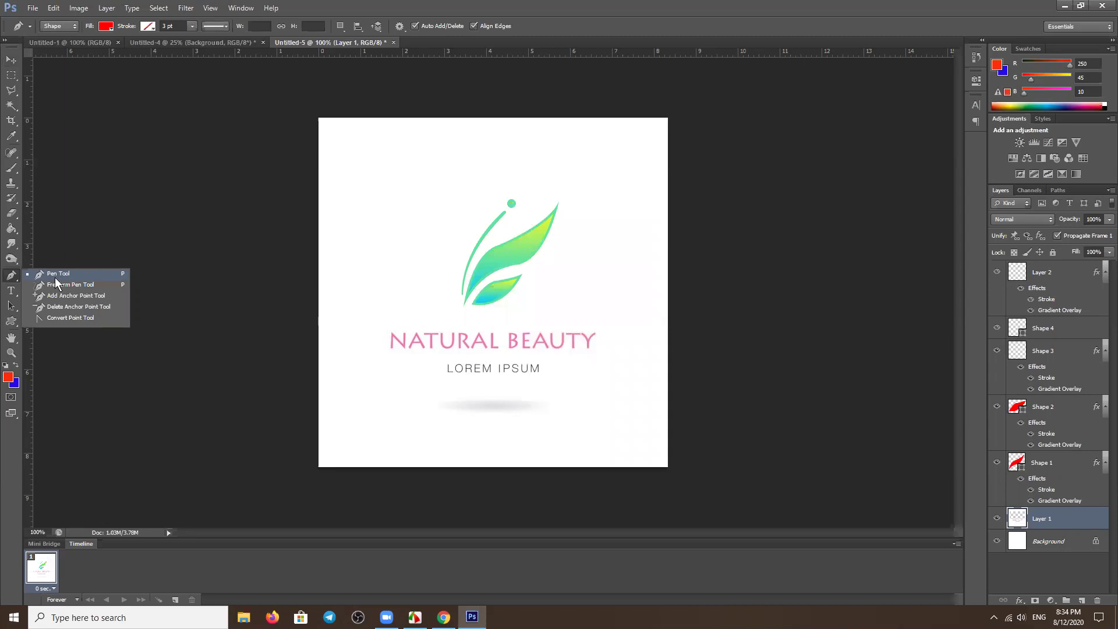
{"action": "left_click", "coordinate": [55, 277]}
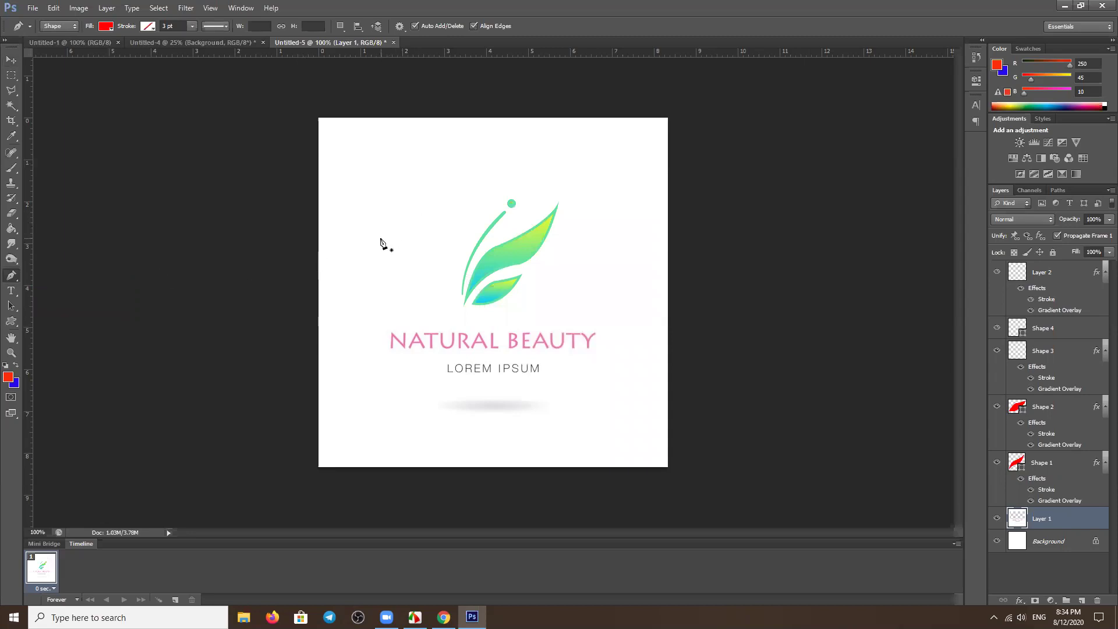
{"action": "left_click", "coordinate": [381, 238]}
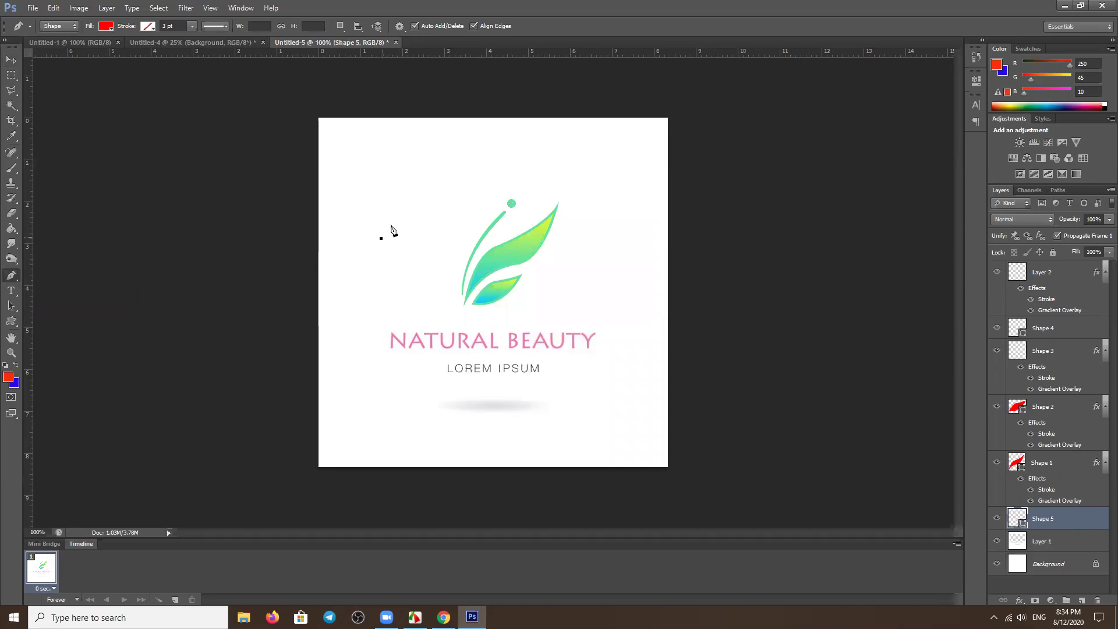
{"action": "left_click", "coordinate": [421, 165]}
{"action": "left_click", "coordinate": [546, 161]}
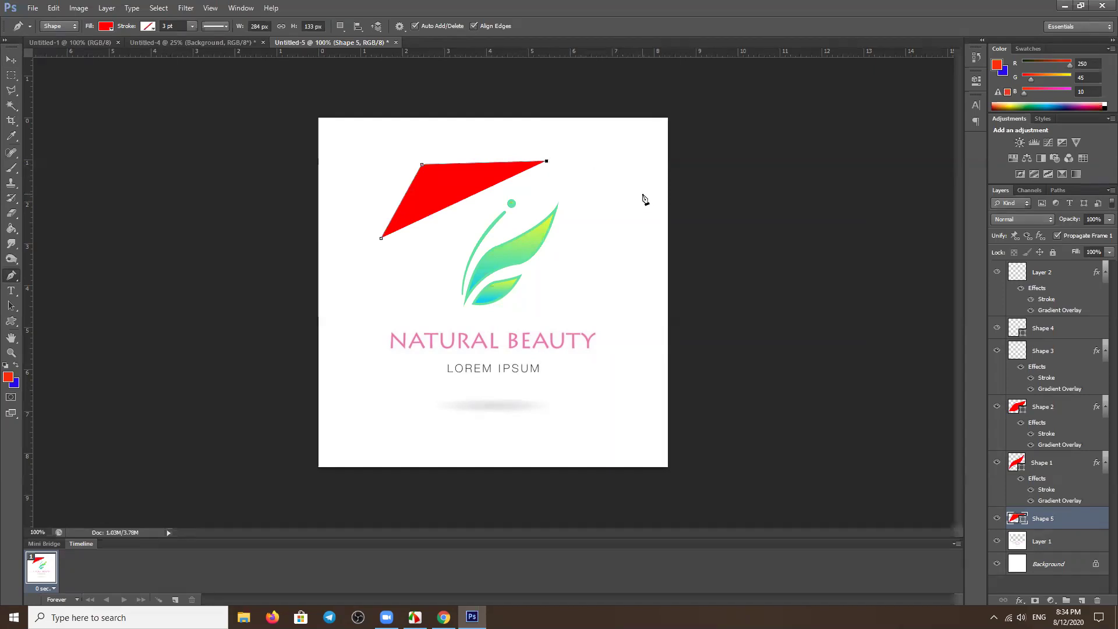
{"action": "left_click_drag", "start_coordinate": [642, 194], "coordinate": [640, 289]}
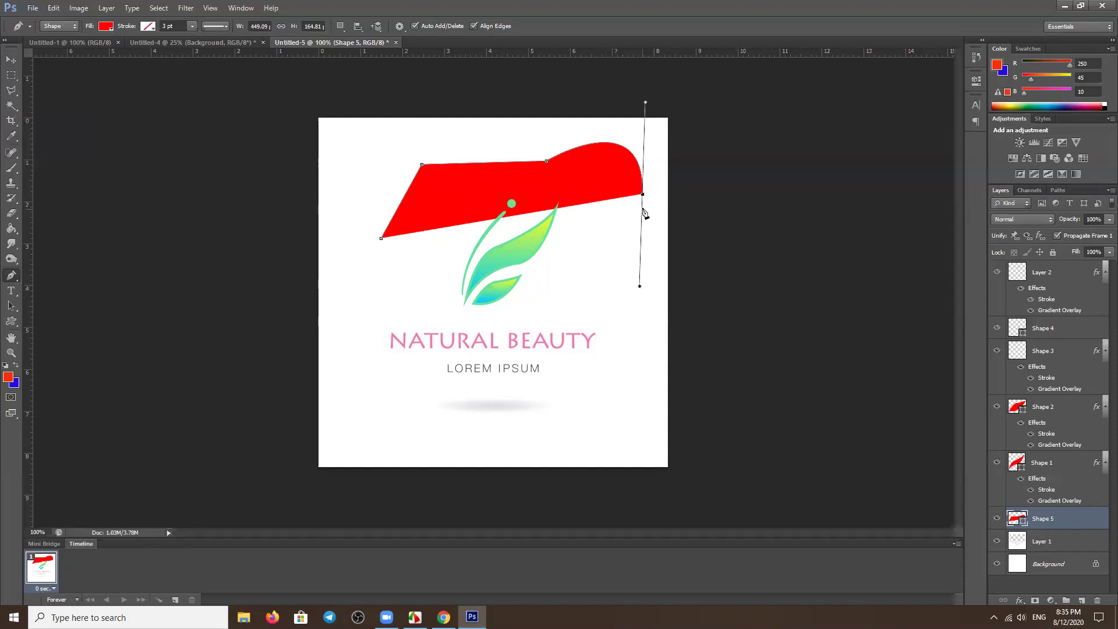
{"action": "left_click", "coordinate": [643, 195], "text": "alt"}
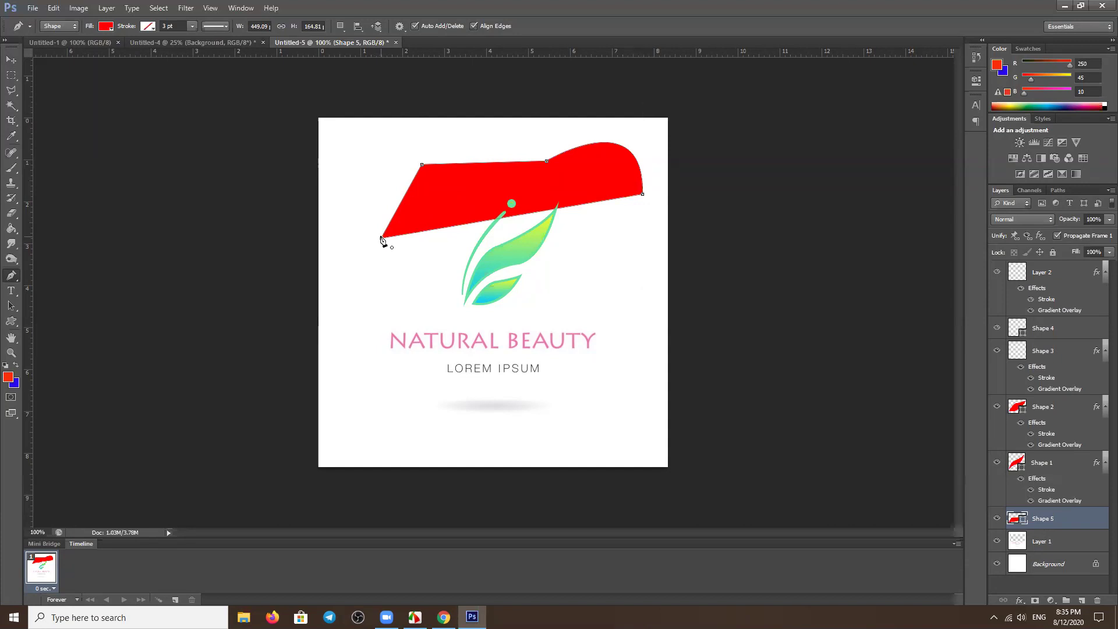
{"action": "mouse_move", "coordinate": [381, 239]}
{"action": "left_mouse_down"}
{"action": "mouse_move", "coordinate": [356, 293]}
{"action": "mouse_move", "coordinate": [219, 350]}
{"action": "left_mouse_up"}
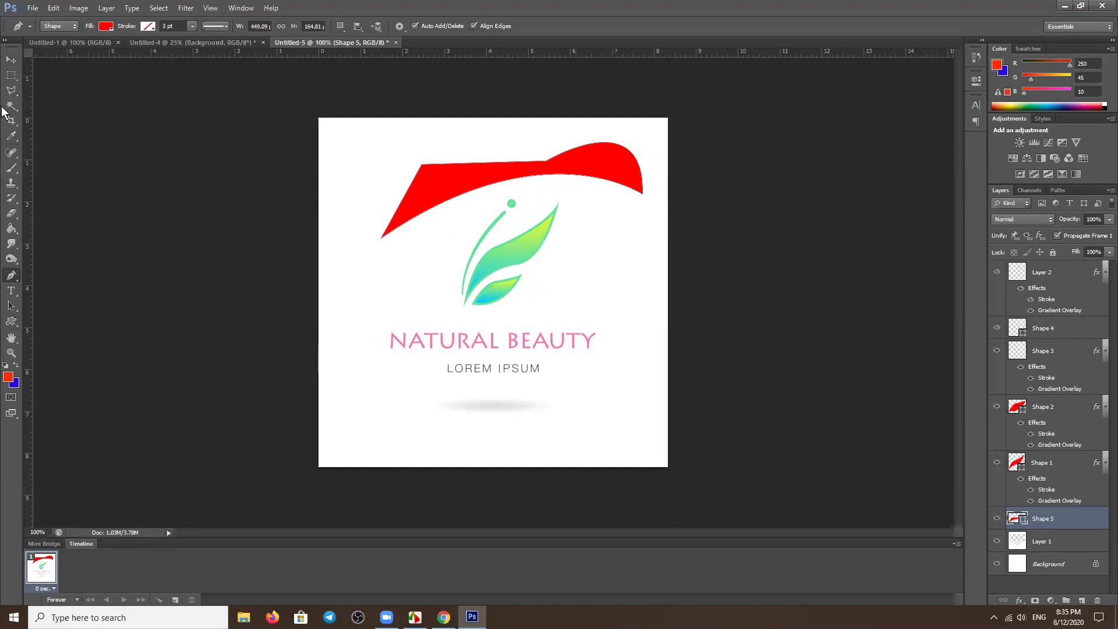
{"action": "left_click", "coordinate": [11, 63]}
{"action": "left_click_drag", "start_coordinate": [603, 176], "coordinate": [598, 170]}
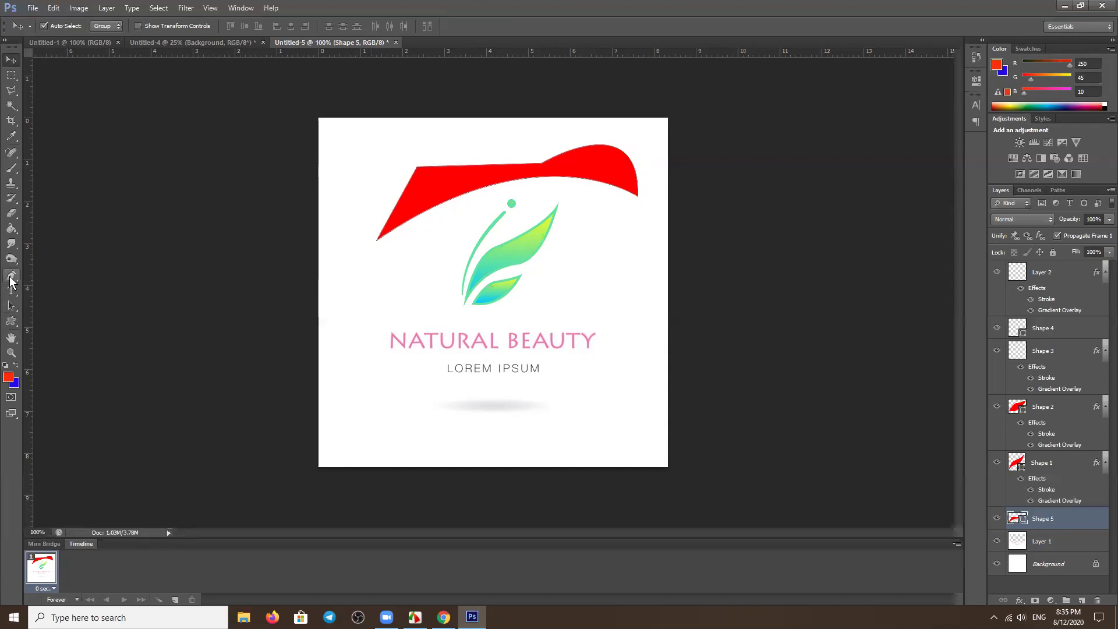
Add anchor points to the red shape and drag them to flatten its bottom edge.
{"action": "left_click", "coordinate": [11, 275]}
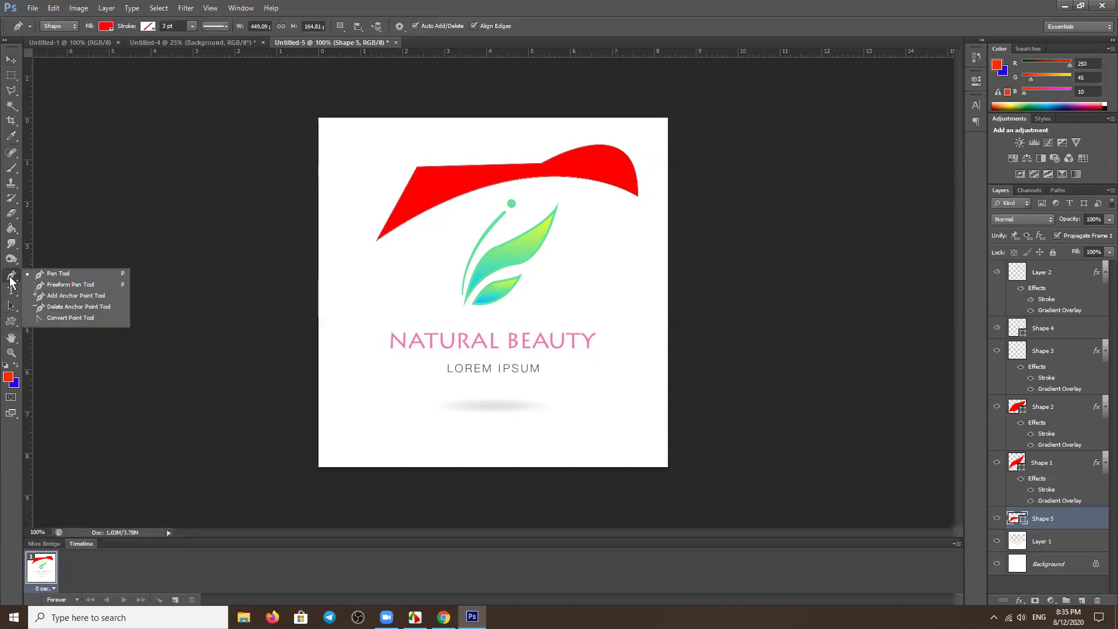
{"action": "left_click", "coordinate": [61, 295]}
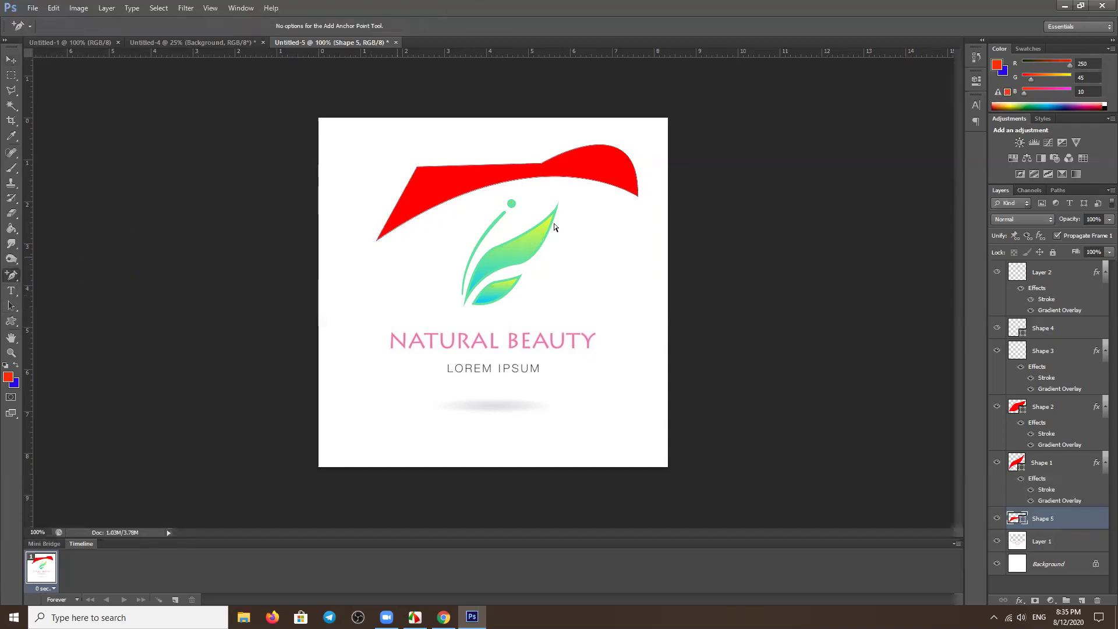
{"action": "left_click", "coordinate": [590, 146]}
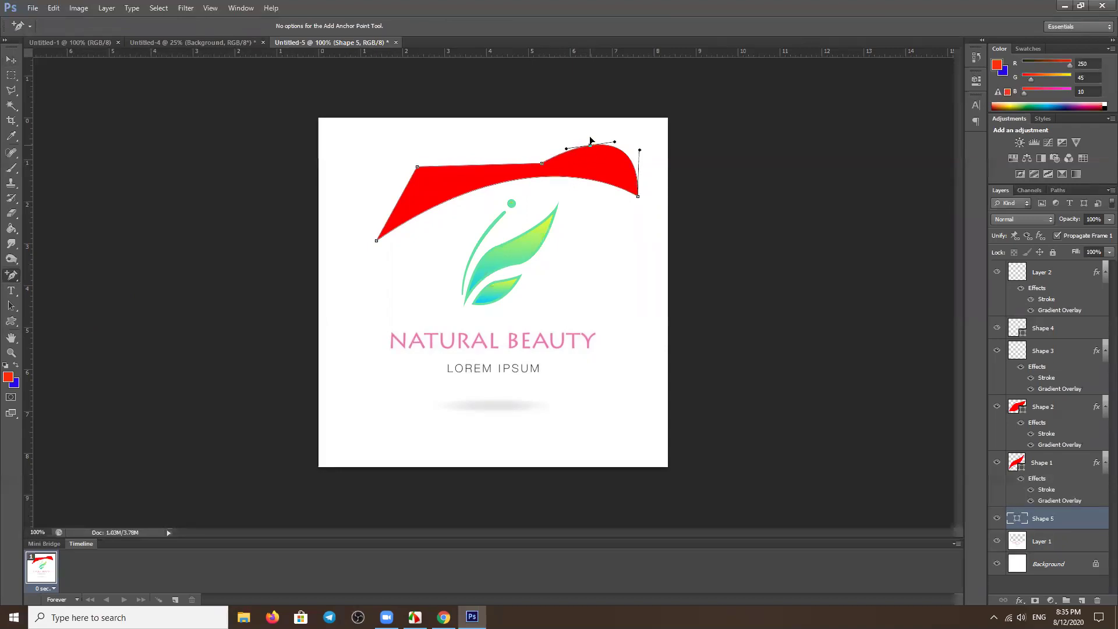
{"action": "left_click", "coordinate": [476, 159]}
{"action": "left_click", "coordinate": [479, 190]}
{"action": "left_click_drag", "start_coordinate": [481, 195], "coordinate": [483, 203]}
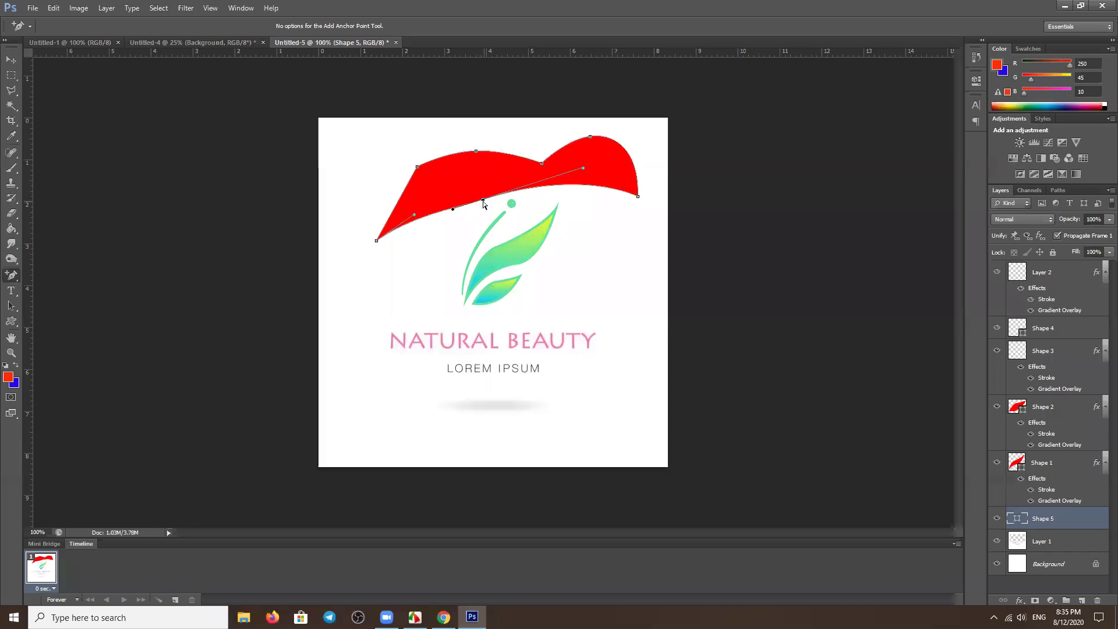
{"action": "left_click_drag", "start_coordinate": [582, 168], "coordinate": [591, 208]}
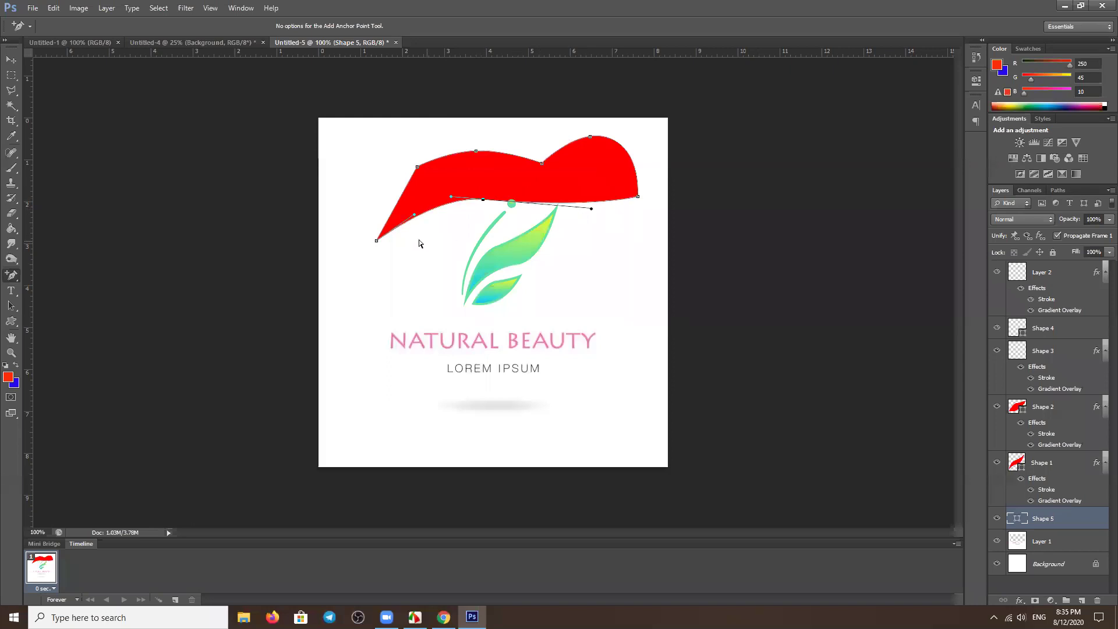
{"action": "left_click_drag", "start_coordinate": [482, 200], "coordinate": [482, 186]}
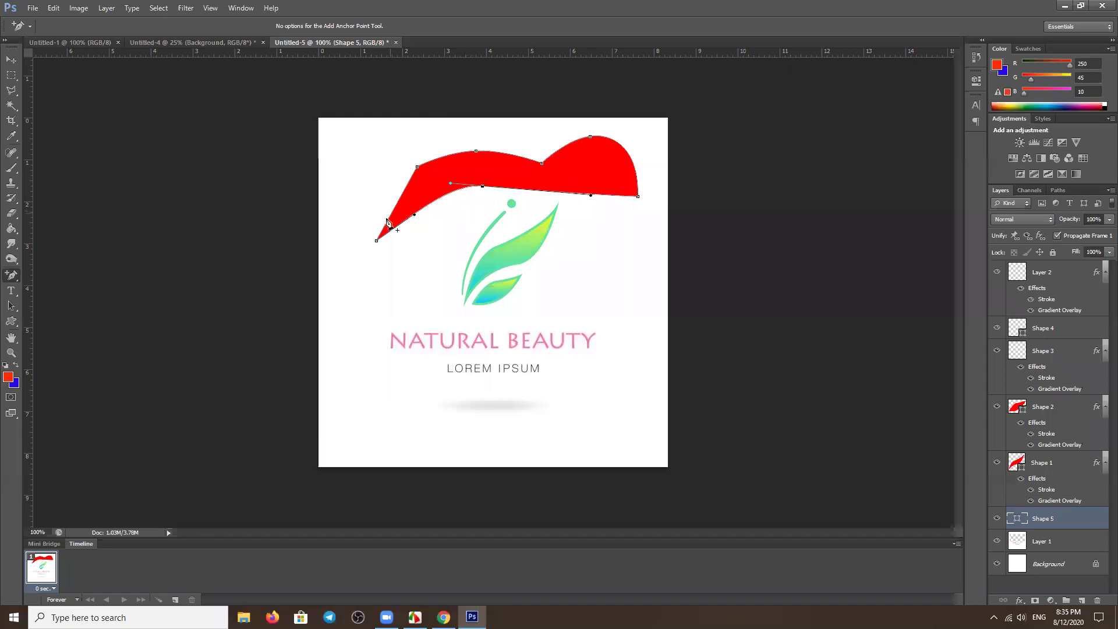
Convert one anchor to bend the bottom edge and delete the extra bottom point.
{"action": "right_click", "coordinate": [11, 275]}
{"action": "left_click", "coordinate": [55, 319]}
{"action": "left_click_drag", "start_coordinate": [591, 197], "coordinate": [584, 228]}
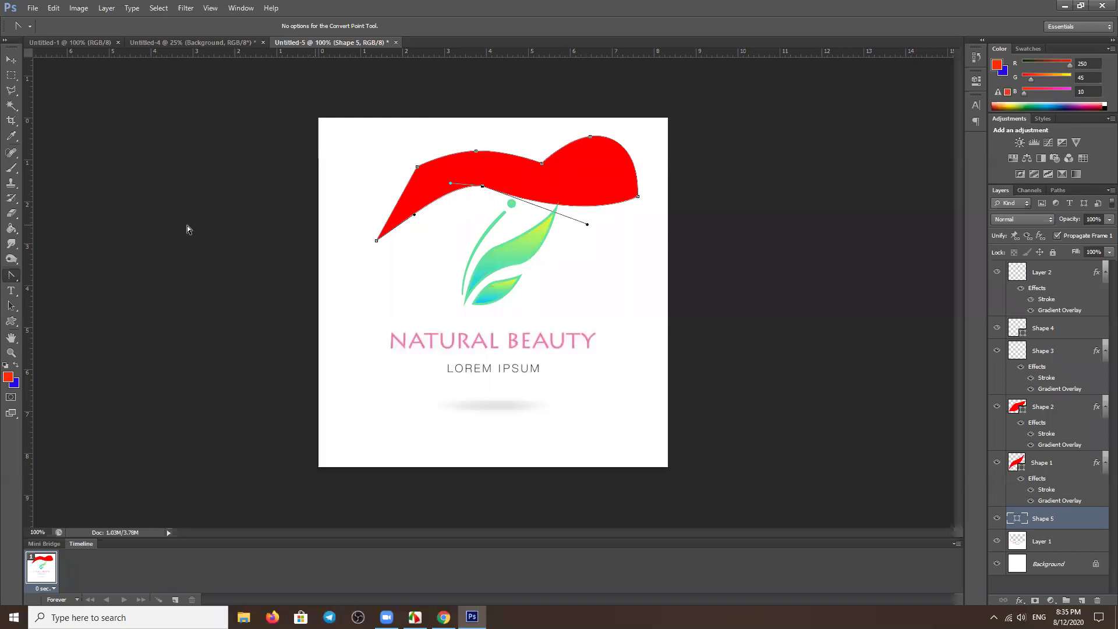
{"action": "right_click", "coordinate": [11, 278]}
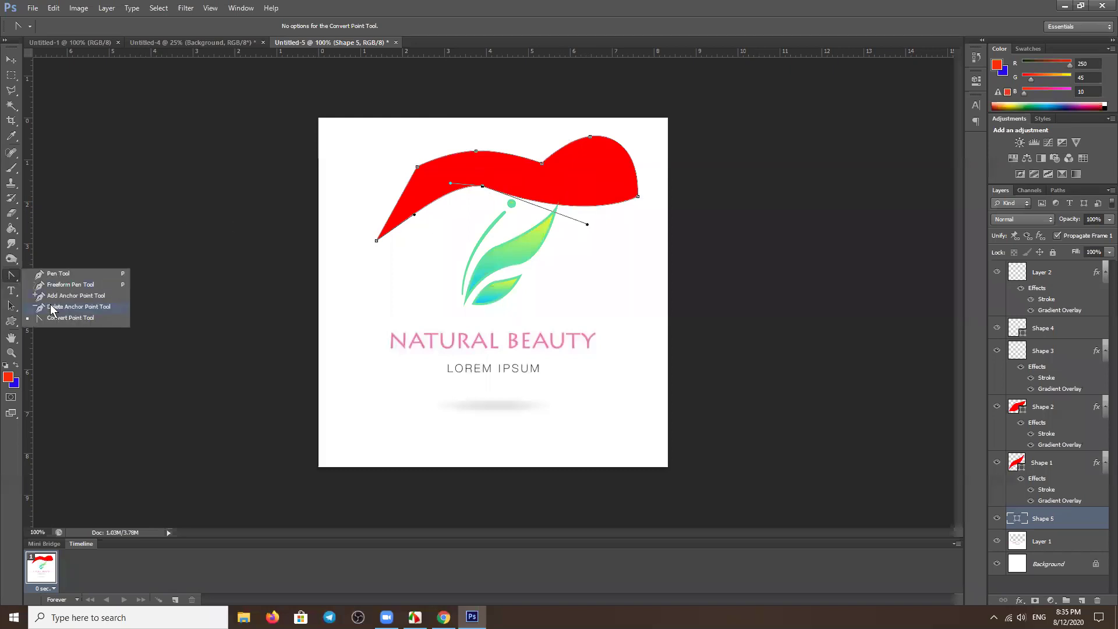
{"action": "left_click", "coordinate": [52, 308]}
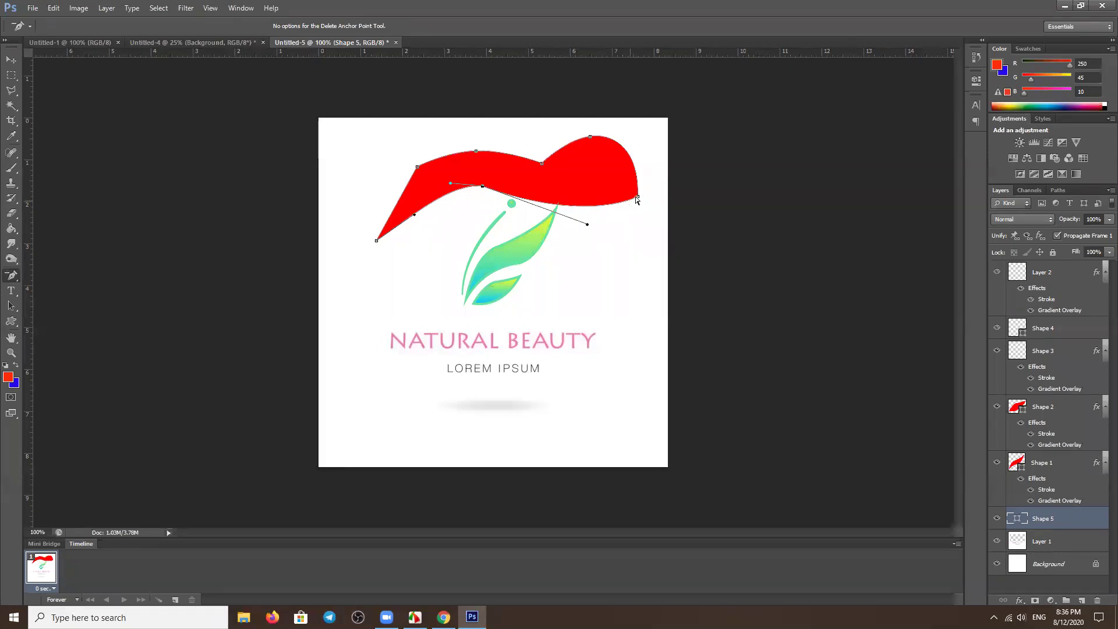
{"action": "left_click", "coordinate": [482, 186]}
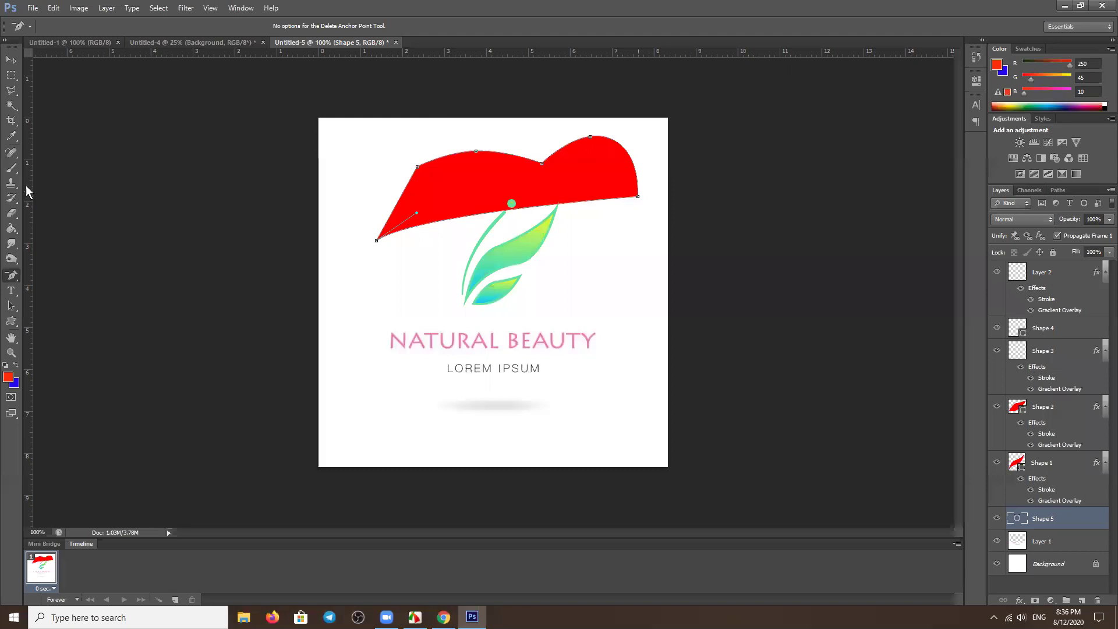
Nudge the red shape slightly lower, then delete the shape layer.
{"action": "left_click", "coordinate": [10, 59]}
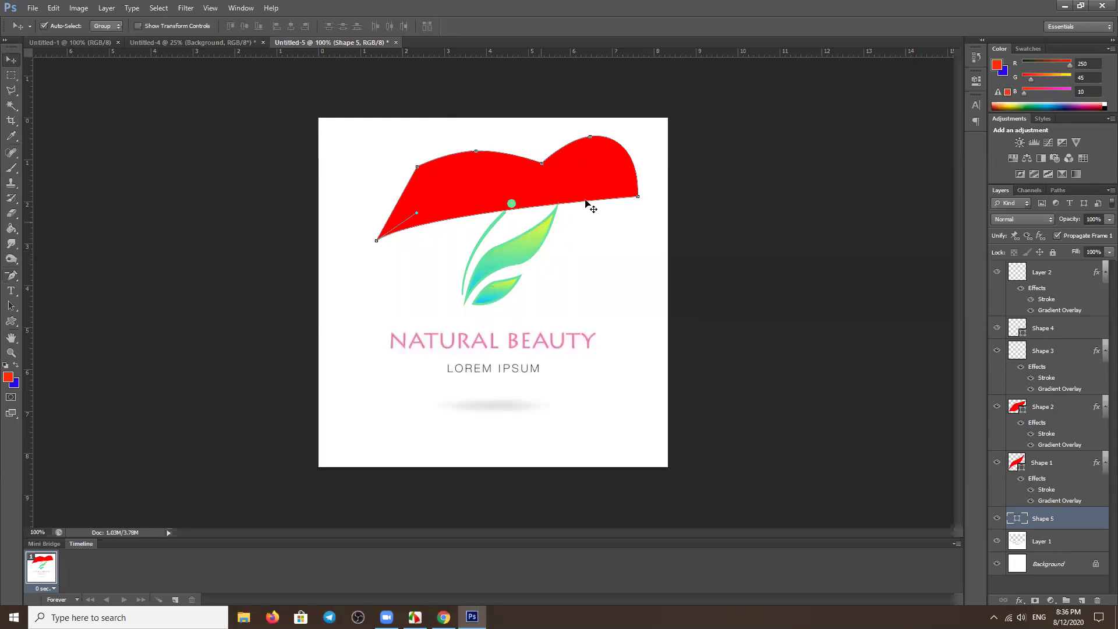
{"action": "left_click_drag", "start_coordinate": [586, 186], "coordinate": [586, 200]}
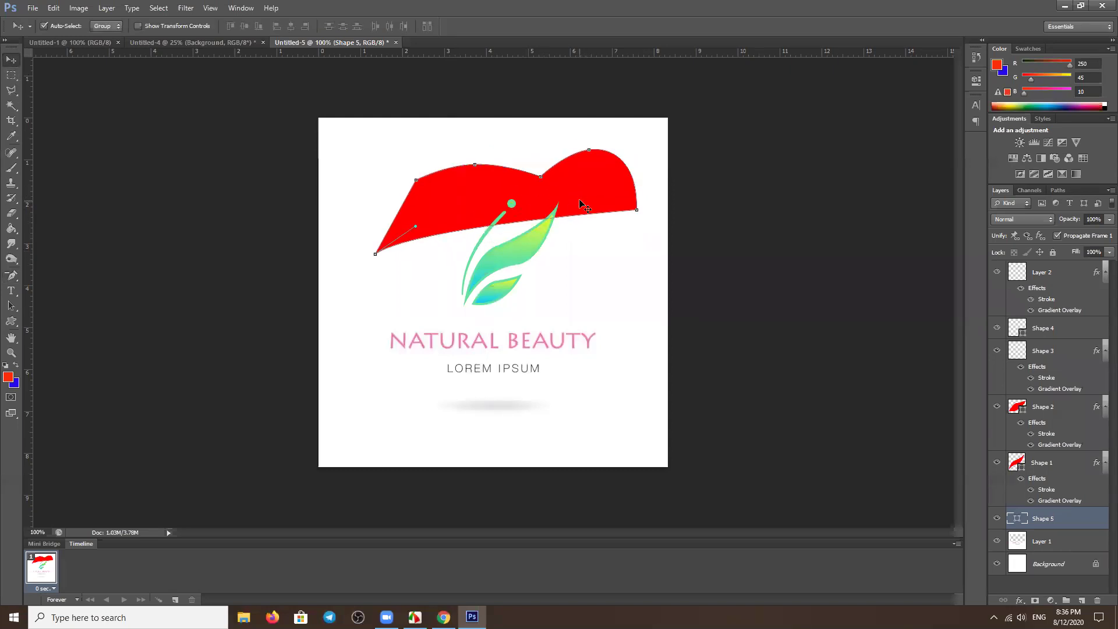
{"action": "key", "text": "Delete"}
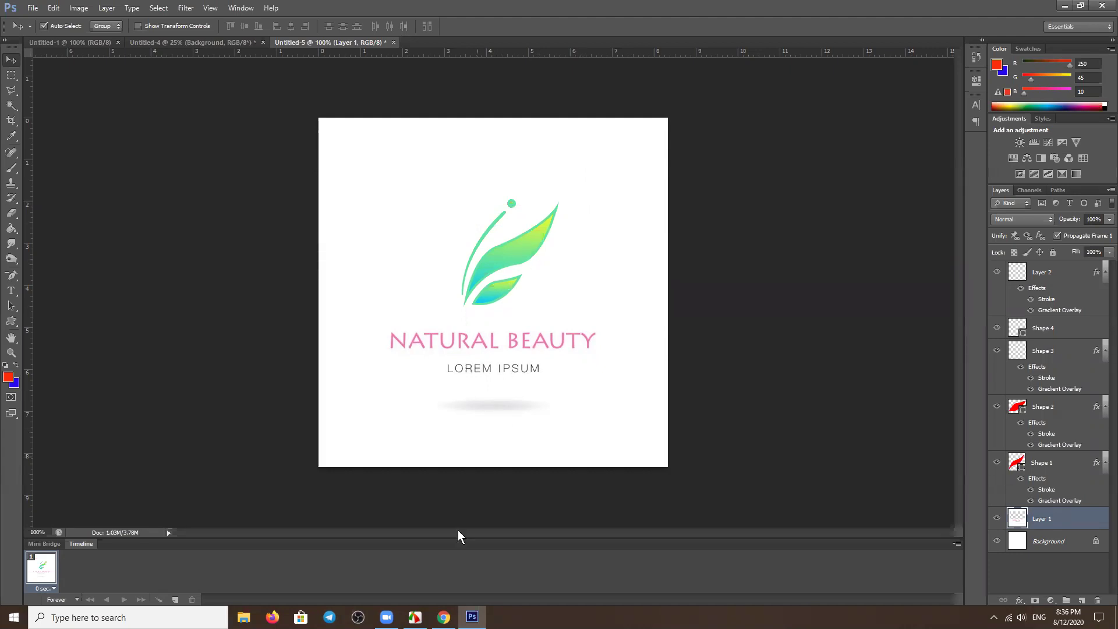
{"action": "left_click", "coordinate": [443, 617]}
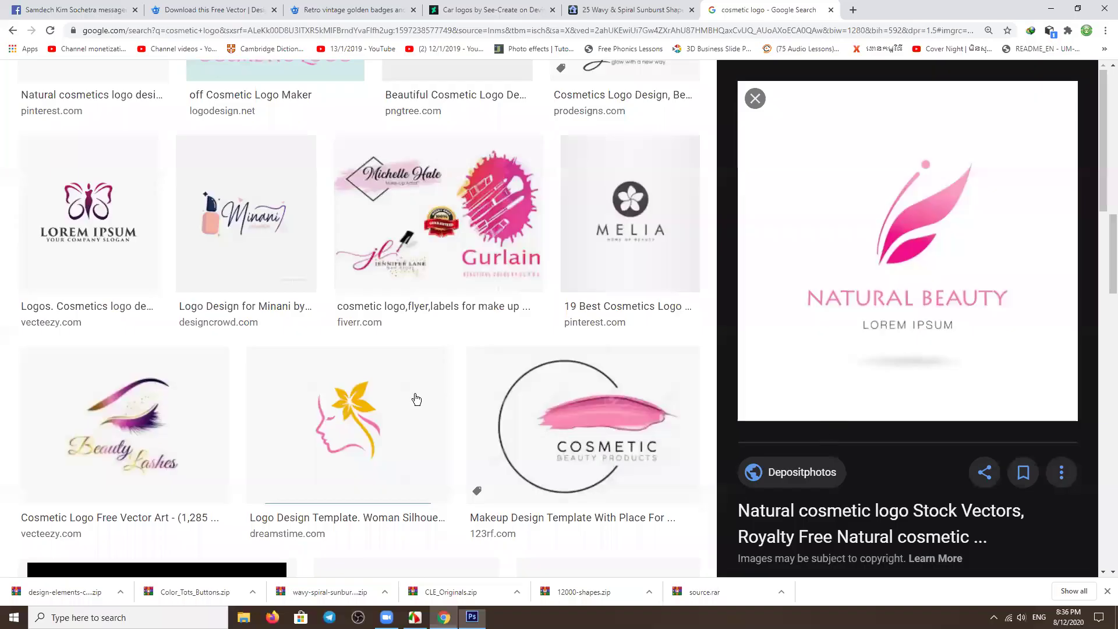
{"action": "scroll", "coordinate": [404, 384], "scroll_direction": "down", "scroll_amount": 5}
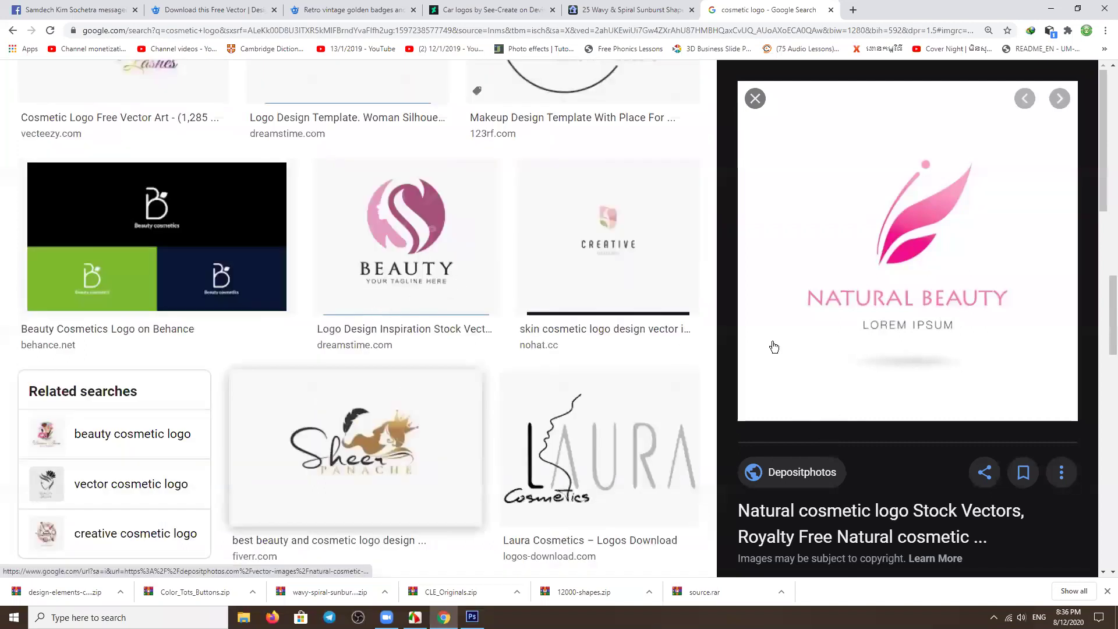
{"action": "scroll", "coordinate": [839, 355], "scroll_direction": "down", "scroll_amount": 5}
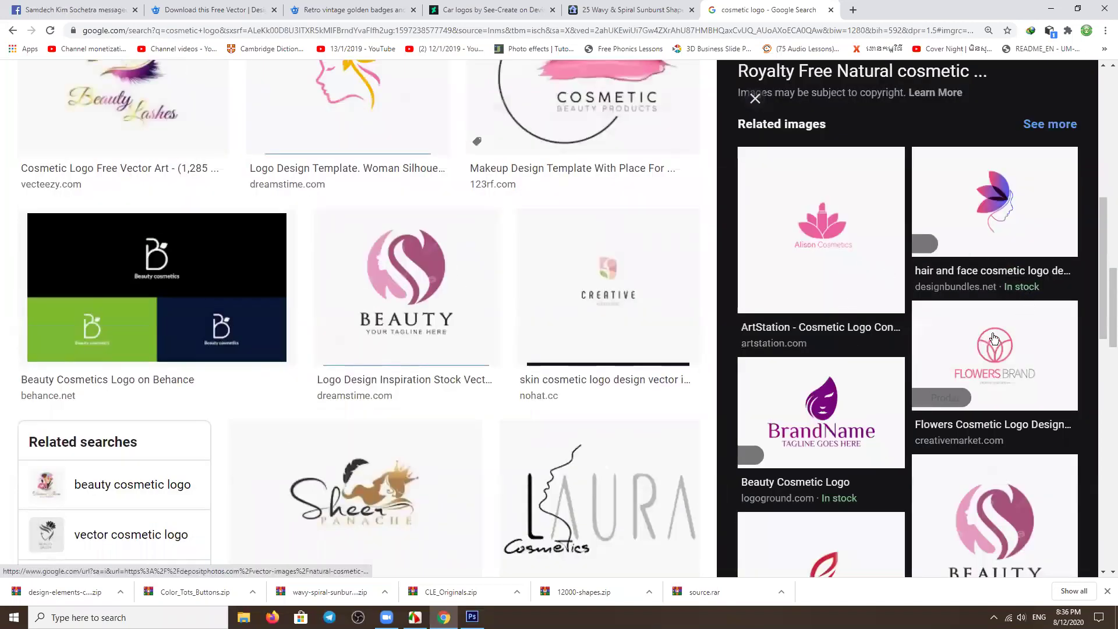
{"action": "scroll", "coordinate": [978, 482], "scroll_direction": "down", "scroll_amount": 2}
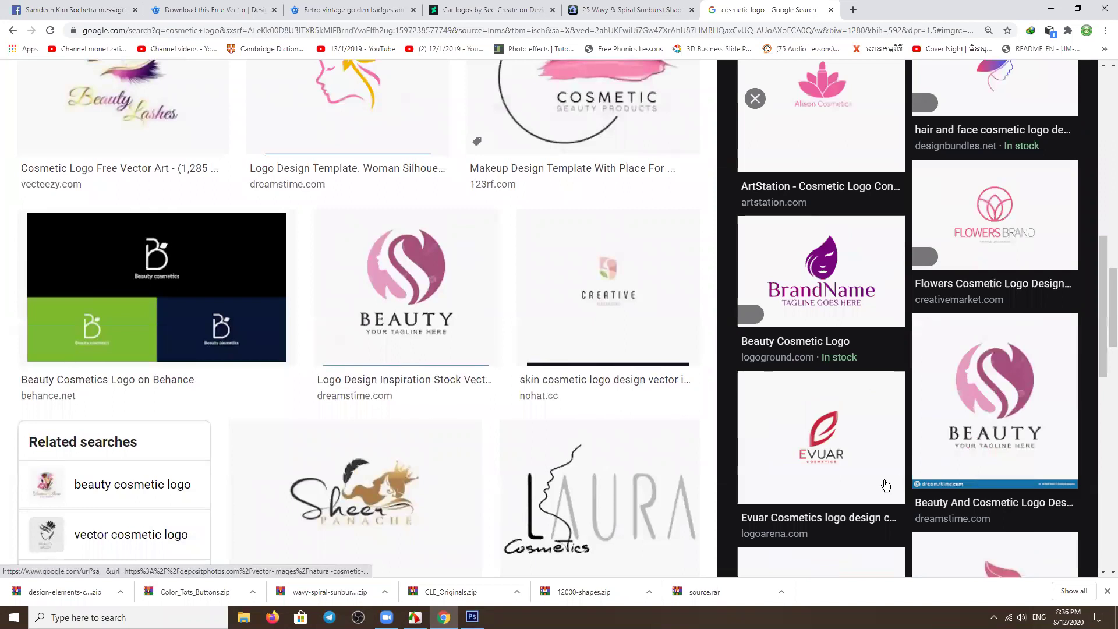
{"action": "scroll", "coordinate": [885, 485], "scroll_direction": "down", "scroll_amount": 3}
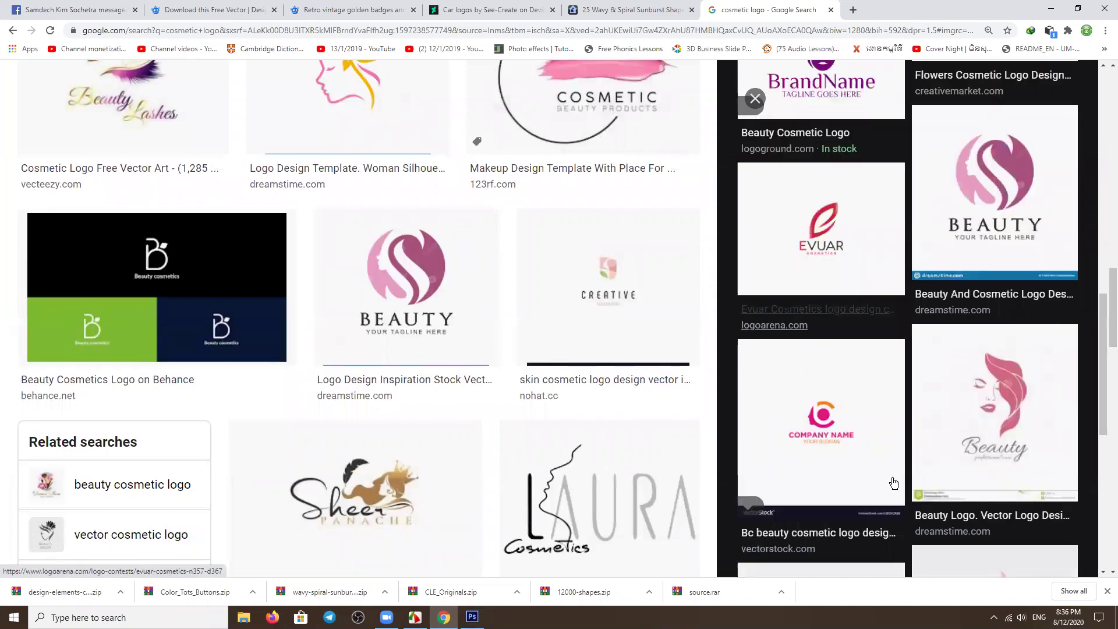
{"action": "scroll", "coordinate": [894, 483], "scroll_direction": "down", "scroll_amount": 4}
{"action": "scroll", "coordinate": [911, 455], "scroll_direction": "up", "scroll_amount": 1}
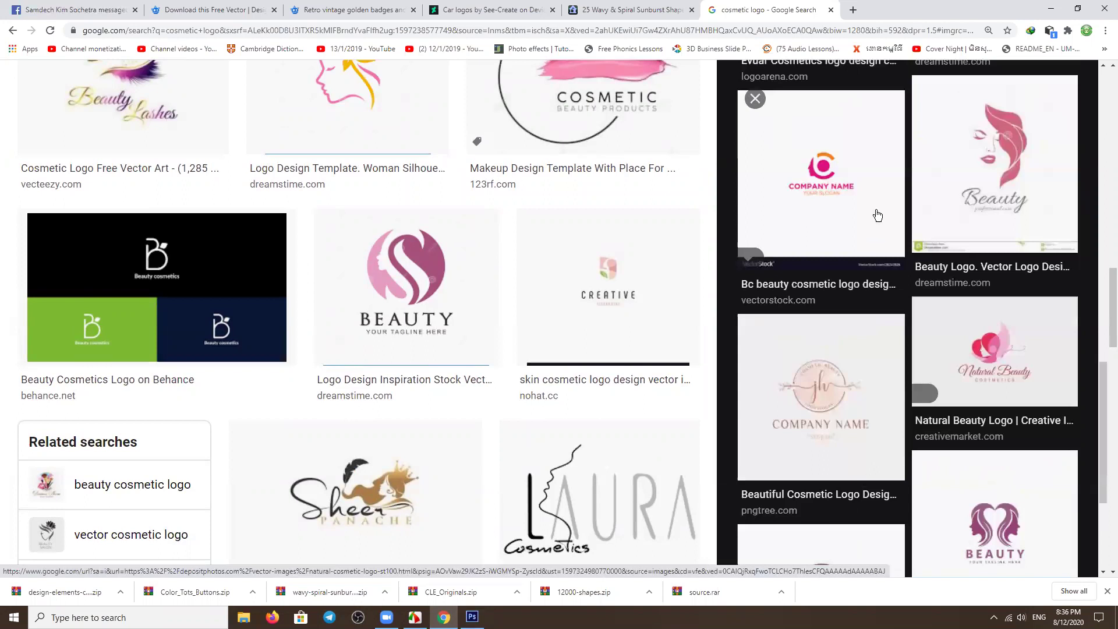
{"action": "scroll", "coordinate": [850, 185], "scroll_direction": "up", "scroll_amount": 5}
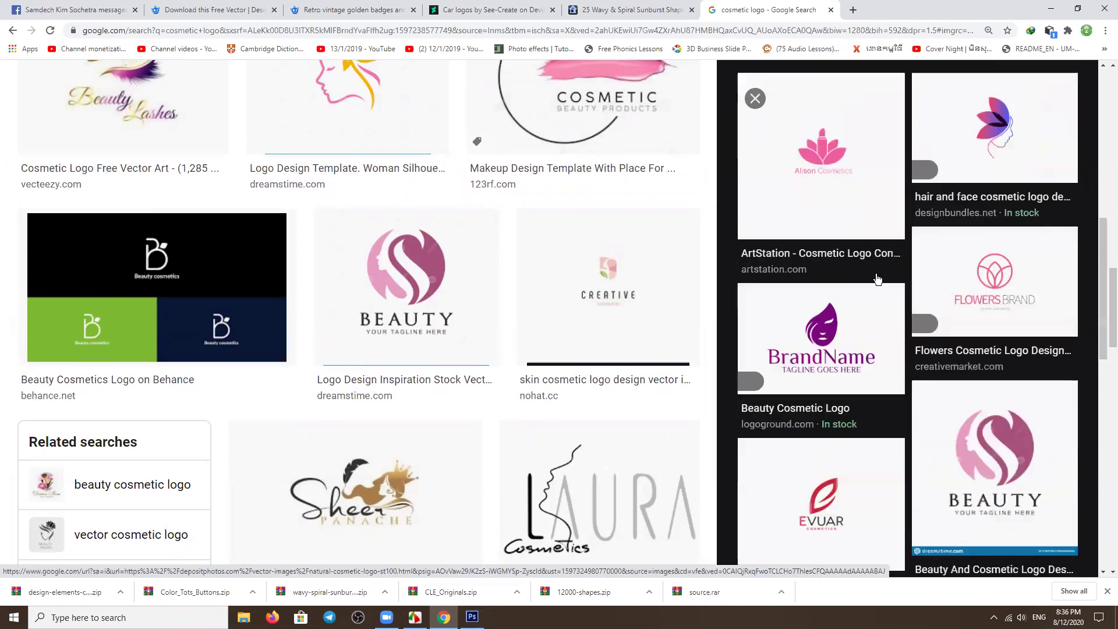
{"action": "left_click", "coordinate": [878, 274]}
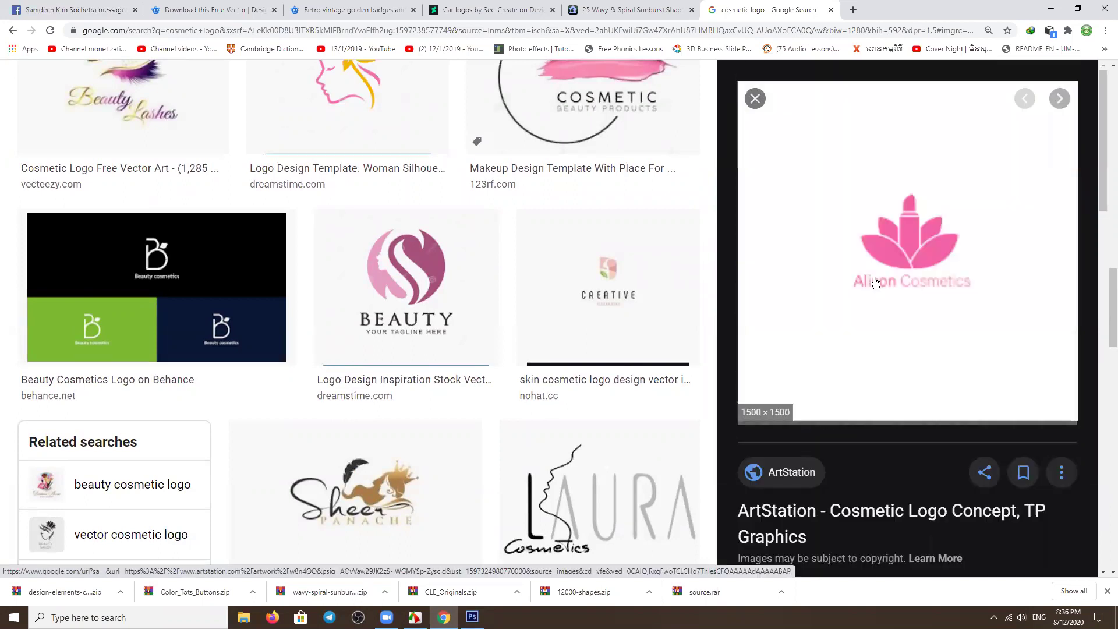
{"action": "left_click", "coordinate": [472, 617]}
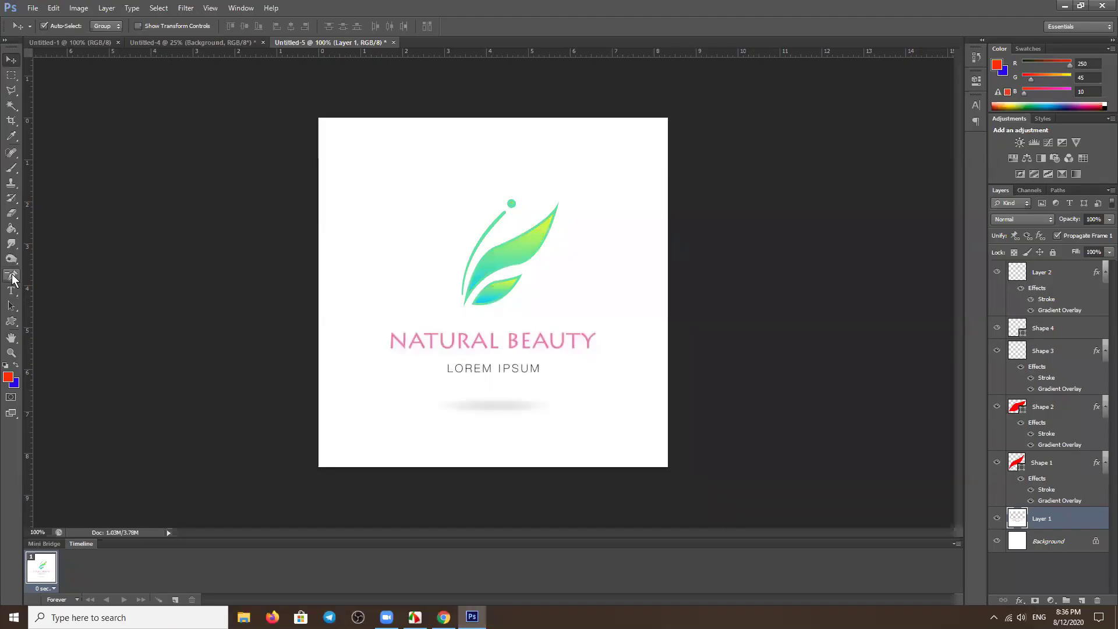
{"action": "left_click", "coordinate": [9, 277]}
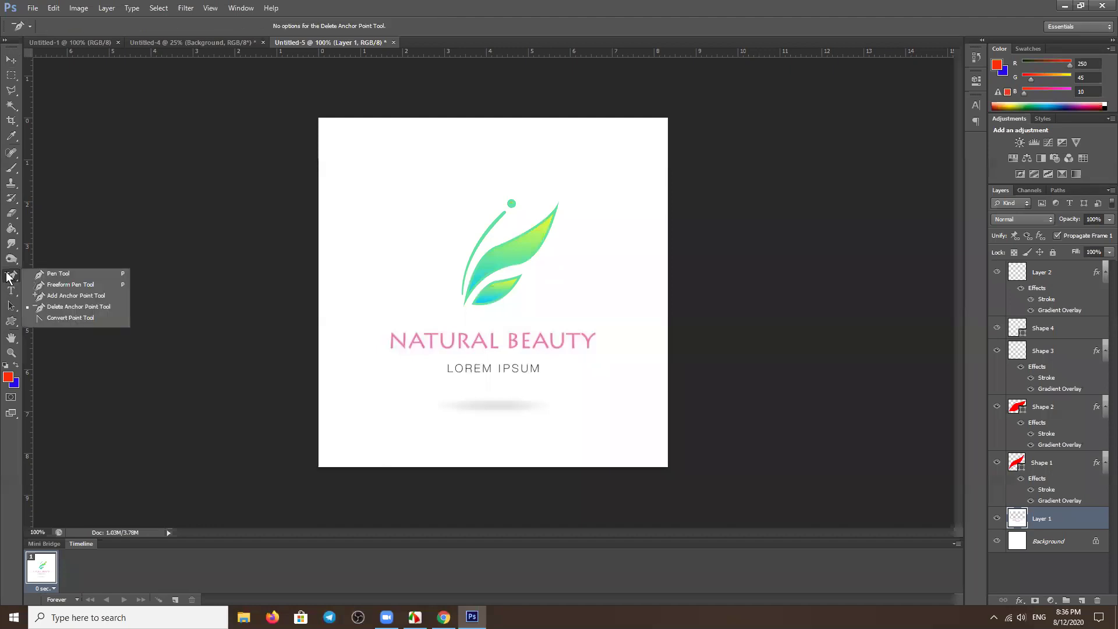
{"action": "left_click", "coordinate": [60, 286]}
{"action": "mouse_move", "coordinate": [380, 239]}
{"action": "left_mouse_down"}
{"action": "mouse_move", "coordinate": [627, 253]}
{"action": "mouse_move", "coordinate": [580, 119]}
{"action": "mouse_move", "coordinate": [393, 194]}
{"action": "mouse_move", "coordinate": [380, 240]}
{"action": "left_mouse_up"}
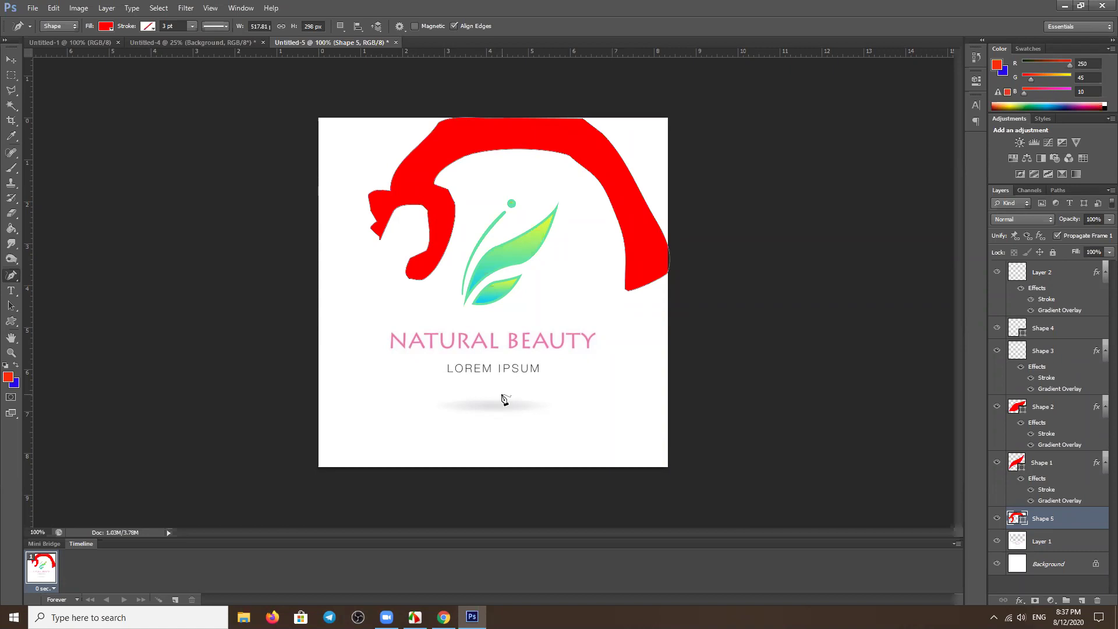
{"action": "right_click", "coordinate": [12, 279]}
{"action": "left_click", "coordinate": [66, 285]}
{"action": "mouse_move", "coordinate": [424, 407]}
{"action": "left_mouse_down"}
{"action": "mouse_move", "coordinate": [439, 429]}
{"action": "mouse_move", "coordinate": [486, 452]}
{"action": "mouse_move", "coordinate": [517, 380]}
{"action": "mouse_move", "coordinate": [466, 443]}
{"action": "mouse_move", "coordinate": [452, 428]}
{"action": "mouse_move", "coordinate": [456, 463]}
{"action": "mouse_move", "coordinate": [414, 454]}
{"action": "mouse_move", "coordinate": [429, 388]}
{"action": "mouse_move", "coordinate": [457, 398]}
{"action": "mouse_move", "coordinate": [477, 435]}
{"action": "left_mouse_up"}
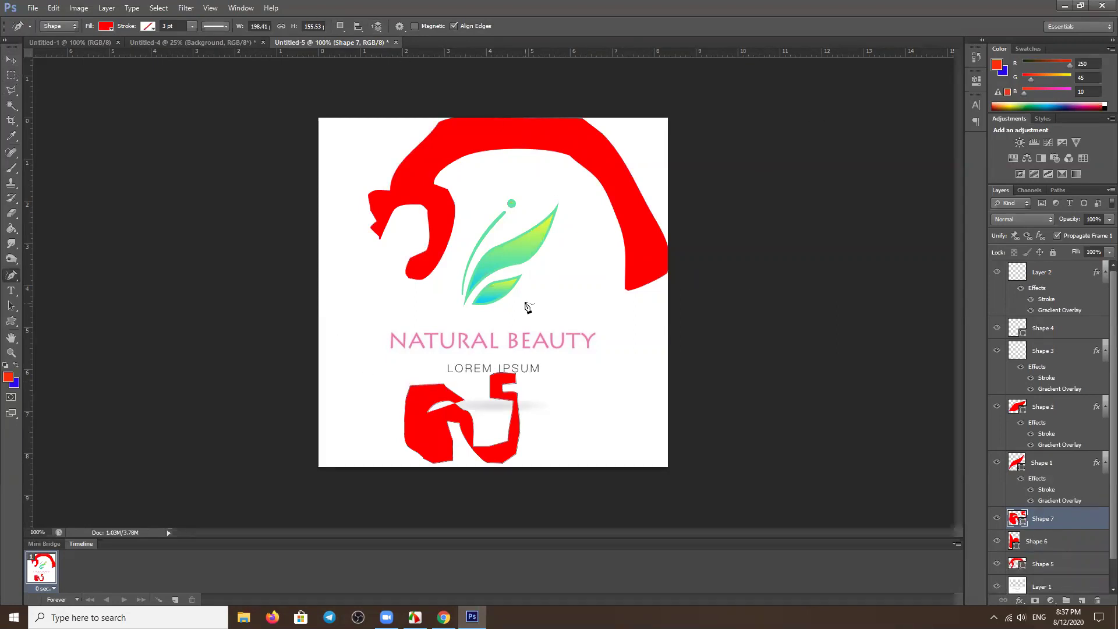
{"action": "key", "text": "ctrl+z"}
{"action": "left_click", "coordinate": [11, 59]}
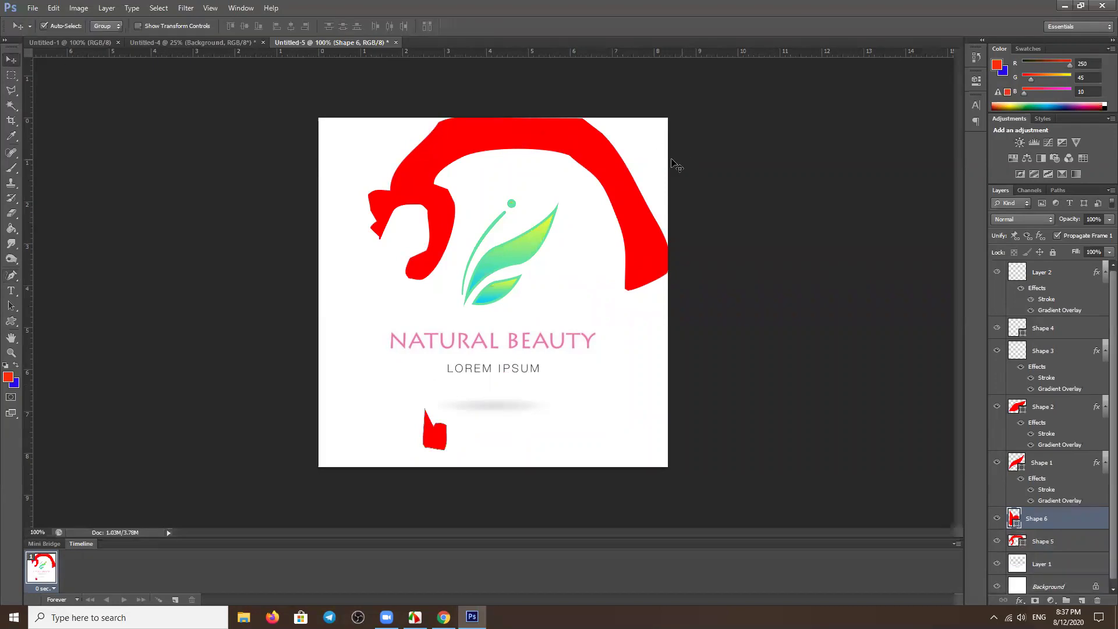
{"action": "left_click", "coordinate": [598, 146]}
{"action": "key", "text": "Delete"}
{"action": "left_click", "coordinate": [433, 434]}
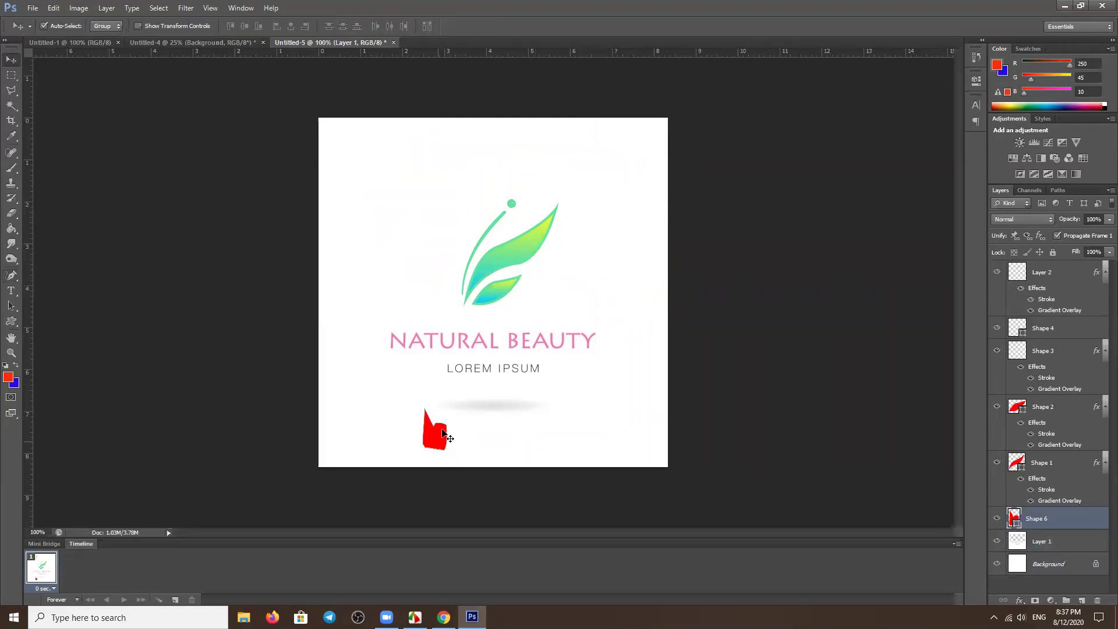
{"action": "key", "text": "Delete"}
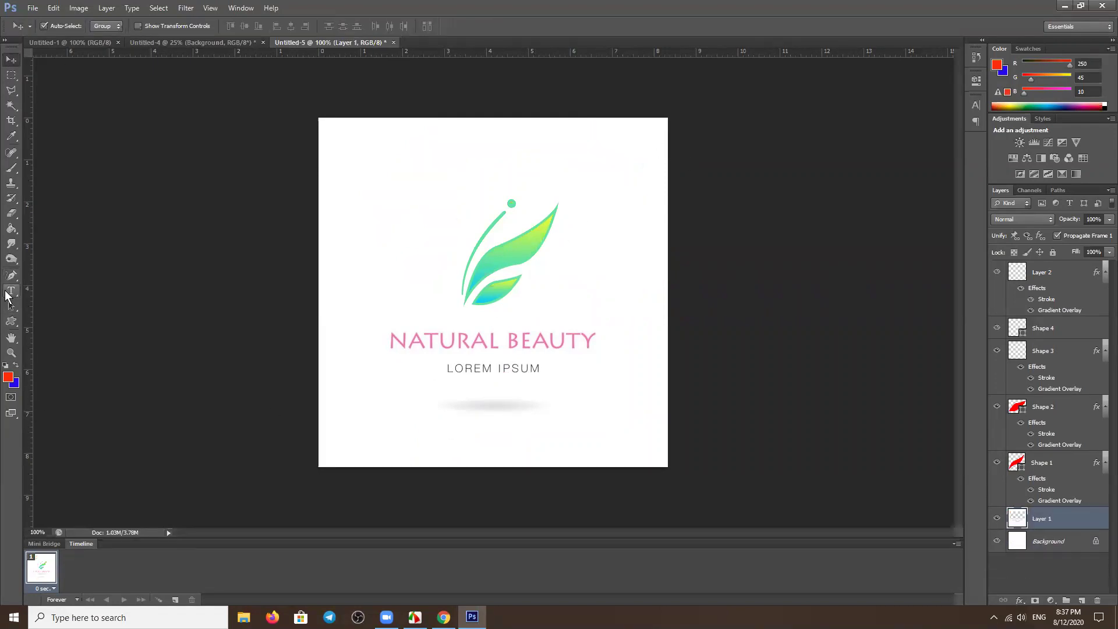
Add the placeholder text 'KKKKK' and position it beneath LOREM IPSUM.
{"action": "left_click", "coordinate": [10, 280]}
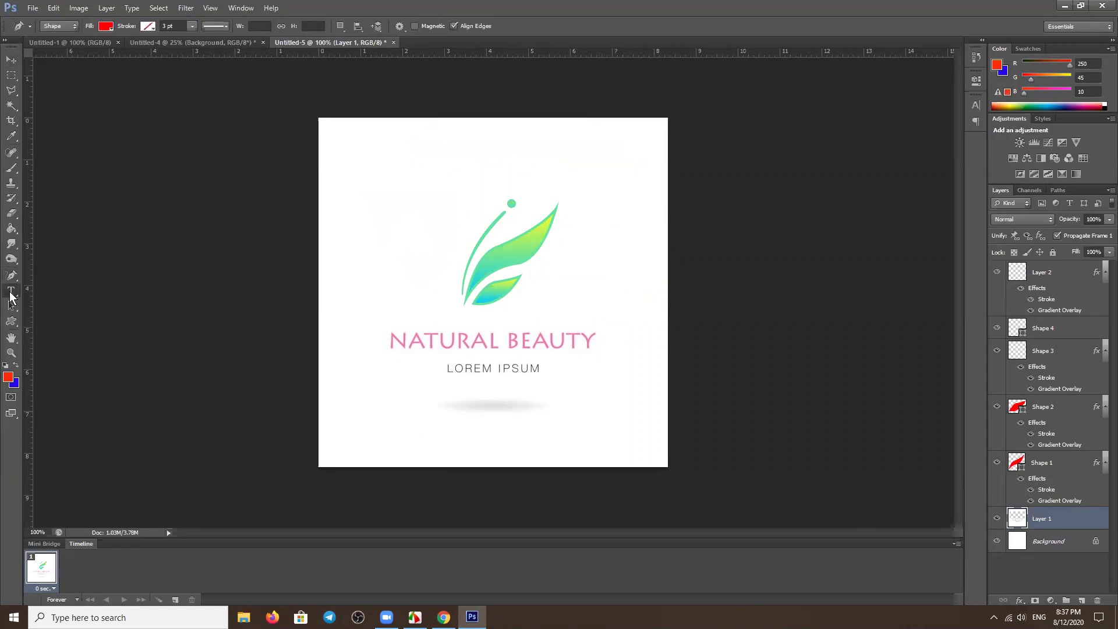
{"action": "left_click", "coordinate": [11, 293]}
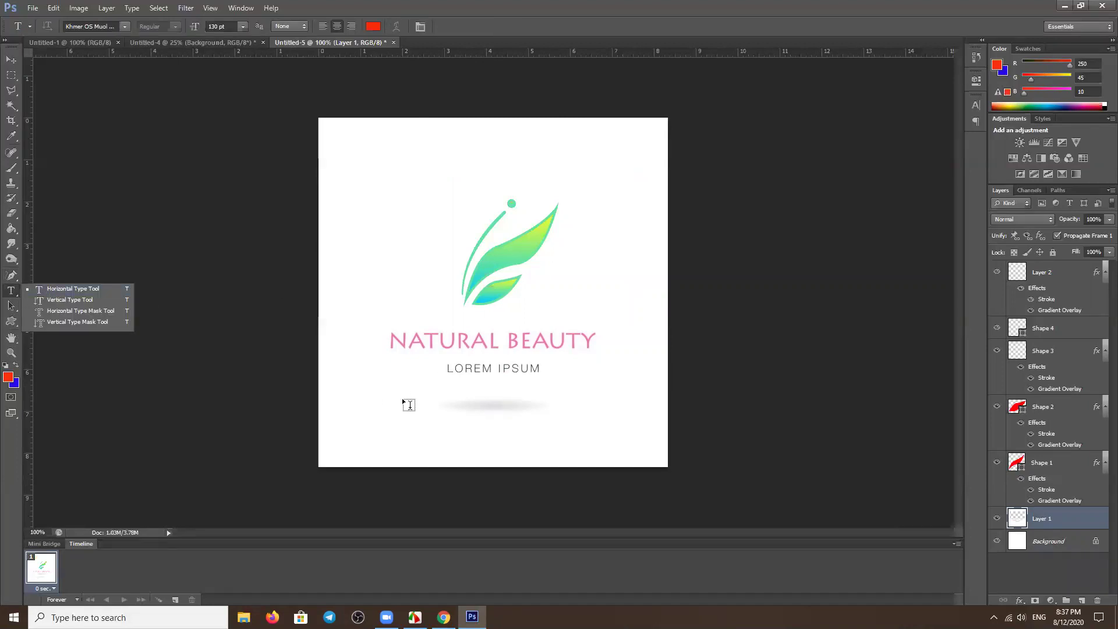
{"action": "left_click", "coordinate": [385, 409]}
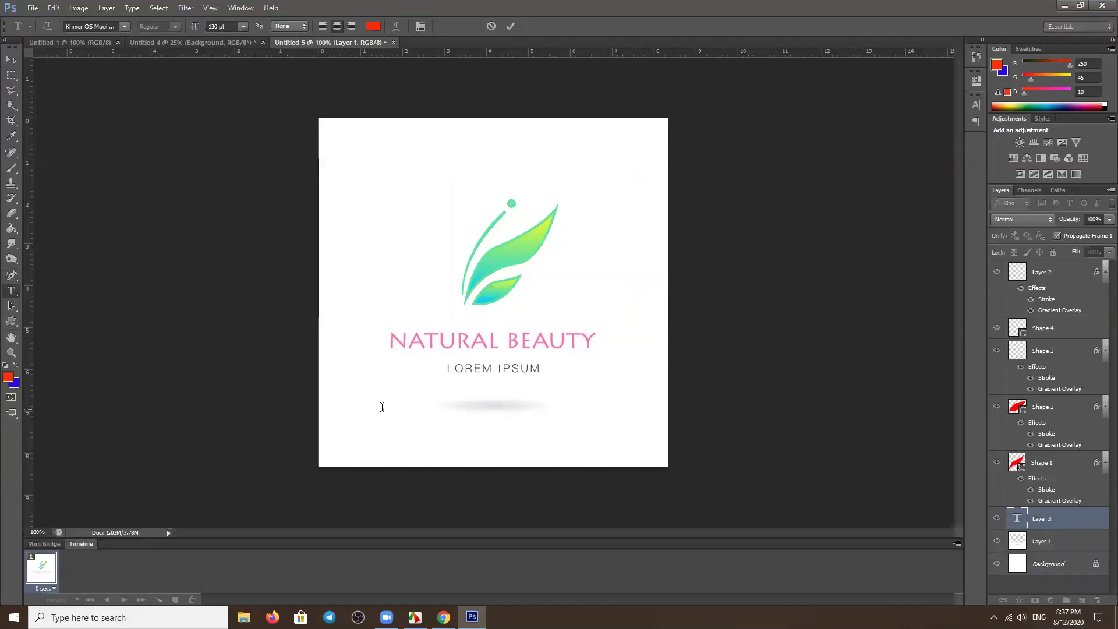
{"action": "type", "text": "KKK"}
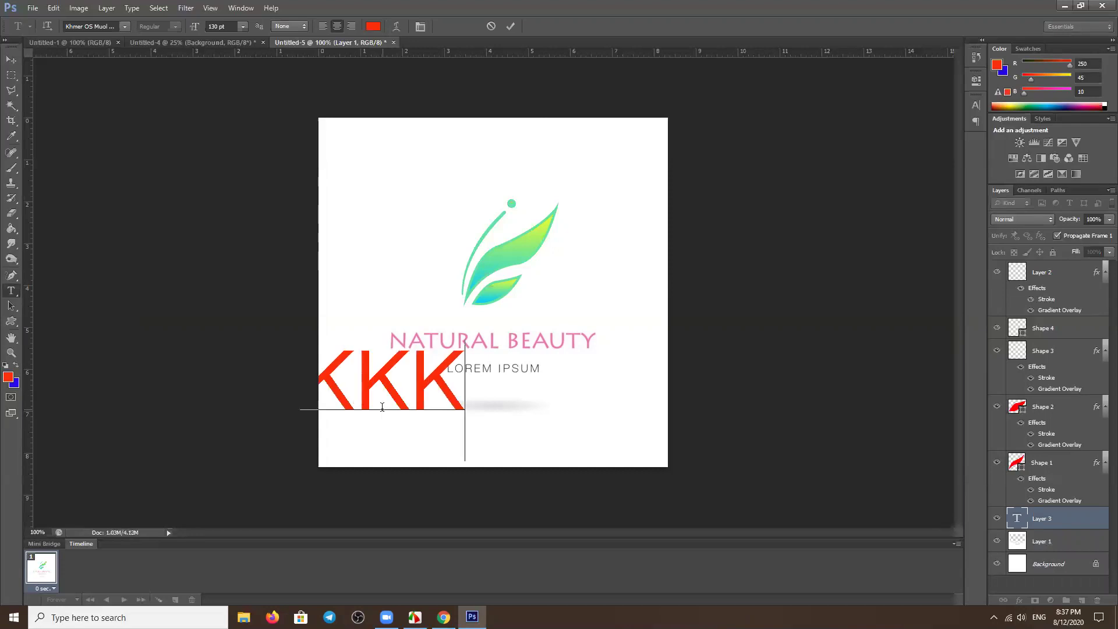
{"action": "type", "text": "KK"}
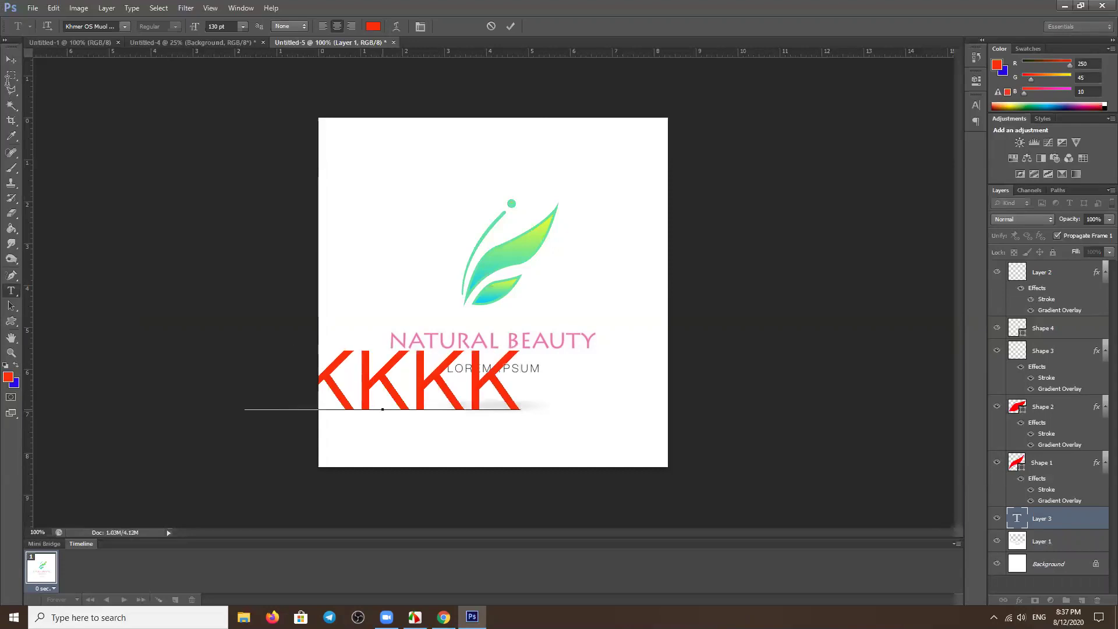
{"action": "left_click", "coordinate": [12, 60]}
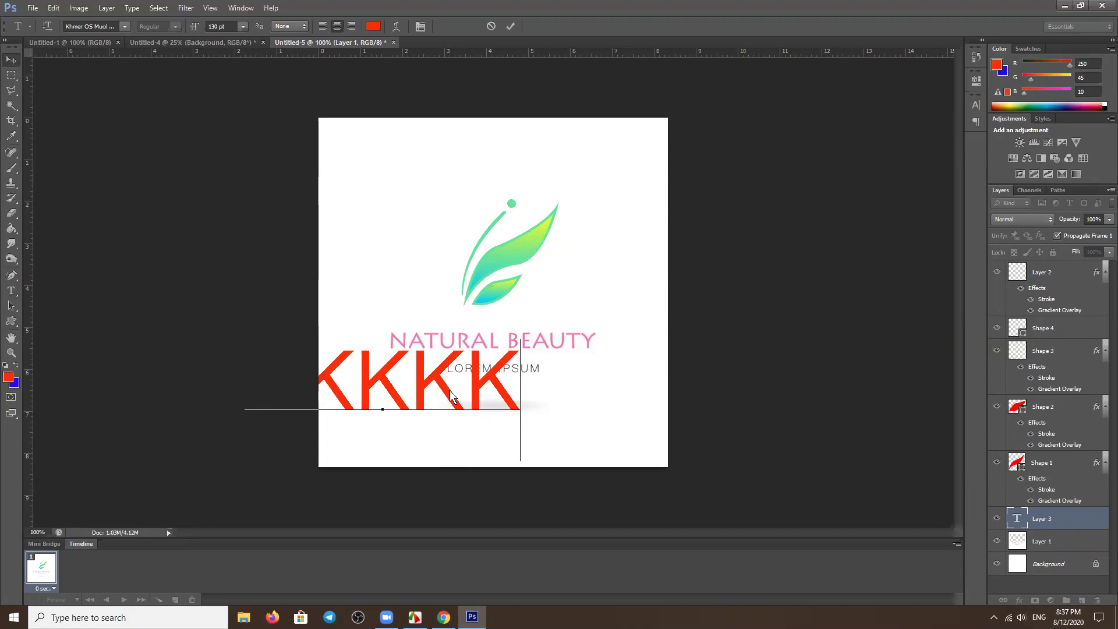
{"action": "mouse_move", "coordinate": [445, 368]}
{"action": "left_mouse_down"}
{"action": "mouse_move", "coordinate": [531, 355]}
{"action": "mouse_move", "coordinate": [554, 227]}
{"action": "left_mouse_up"}
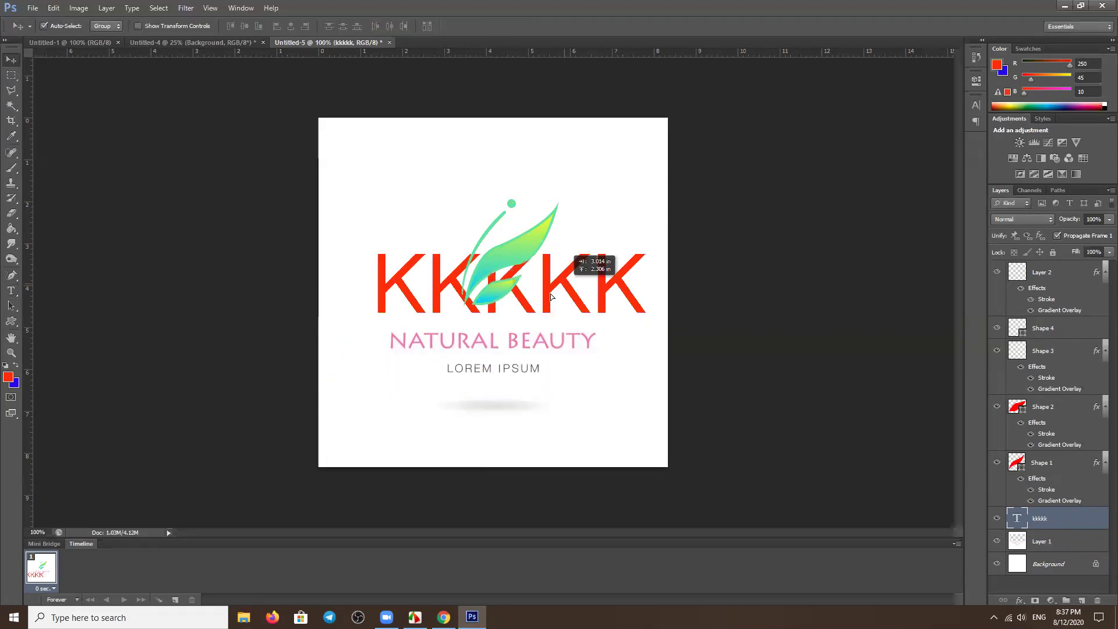
{"action": "left_click_drag", "start_coordinate": [550, 298], "coordinate": [546, 417]}
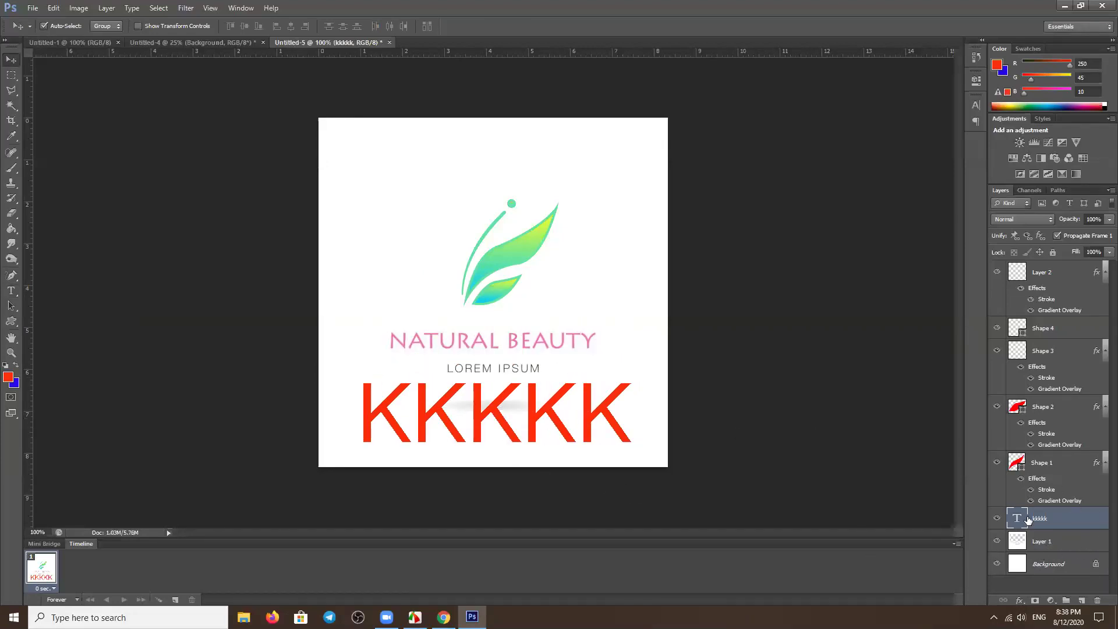
{"action": "key", "text": "t"}
Select the KKKKK text, centre it, and set its anti-aliasing to None.
{"action": "double_click", "coordinate": [593, 426]}
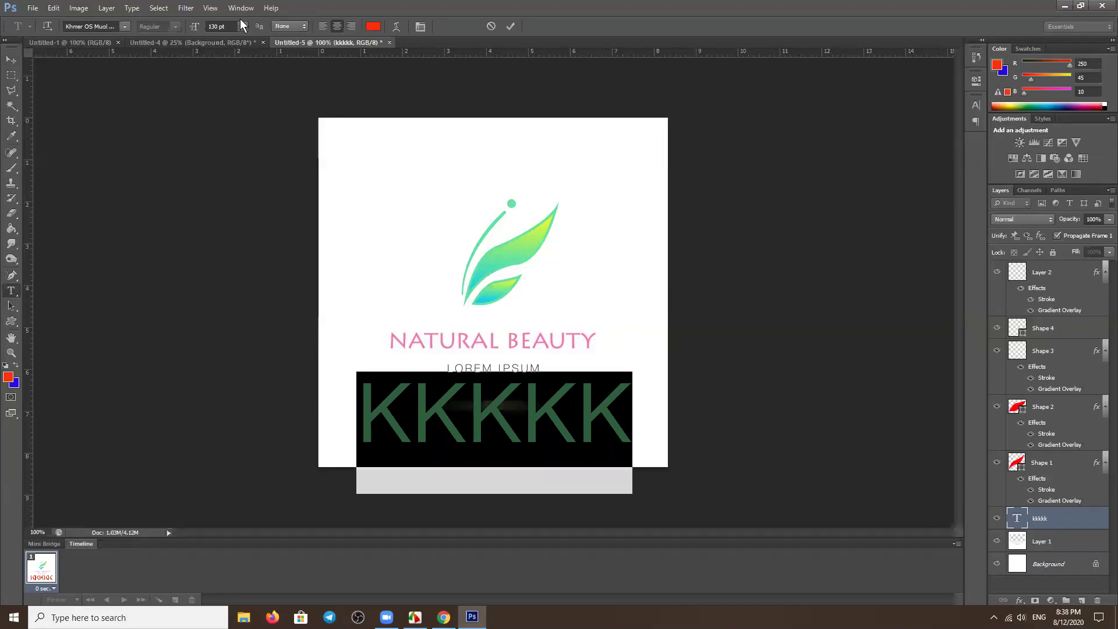
{"action": "left_click", "coordinate": [323, 29]}
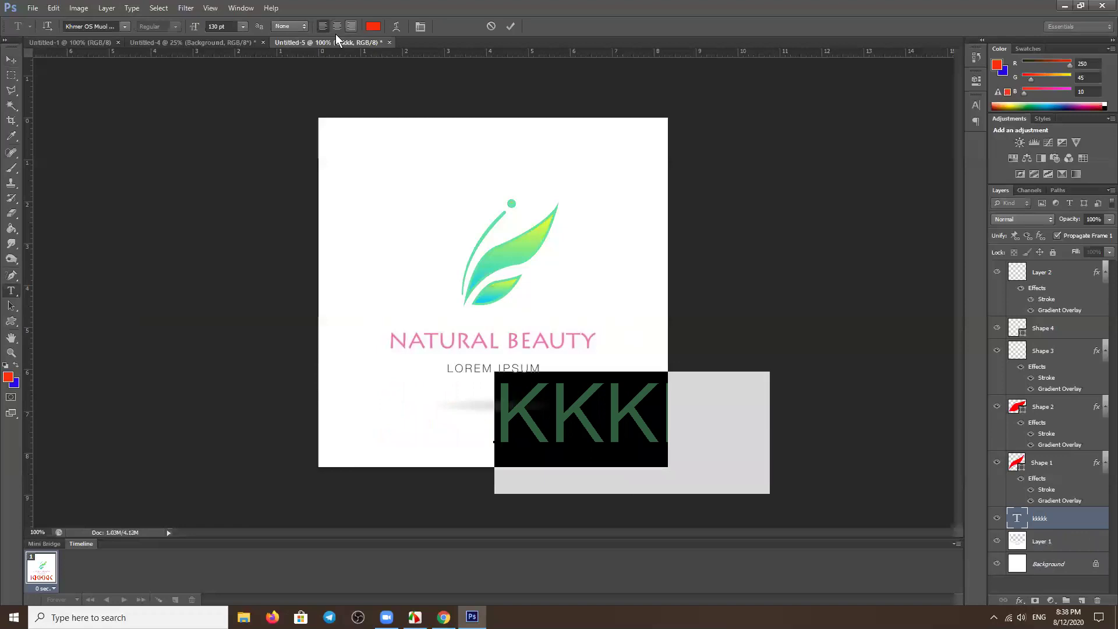
{"action": "left_click", "coordinate": [336, 26]}
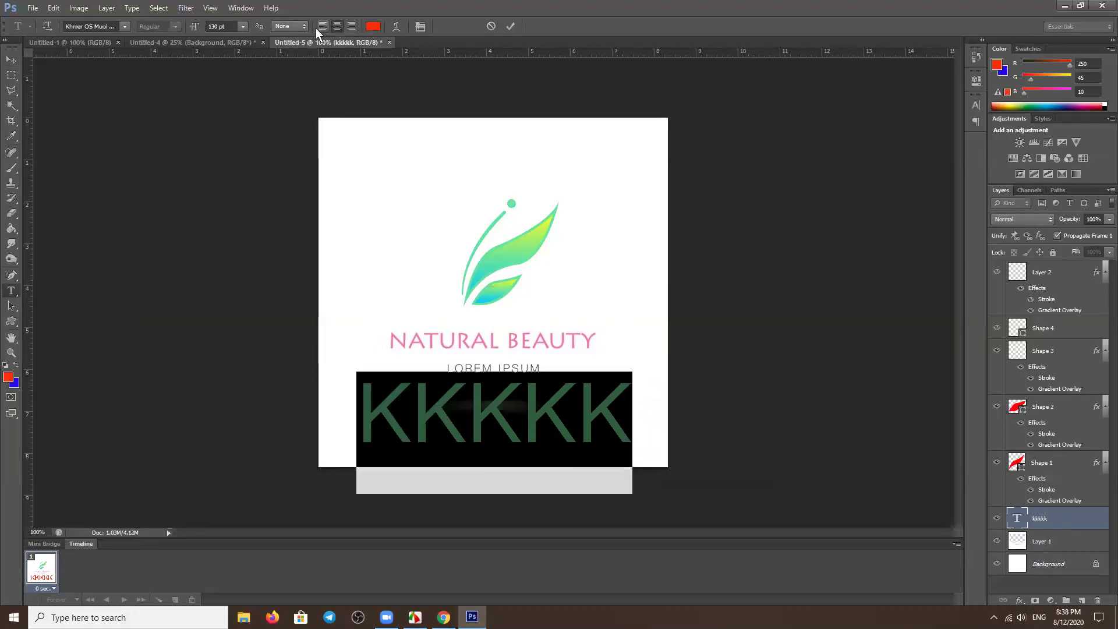
{"action": "left_click", "coordinate": [299, 27]}
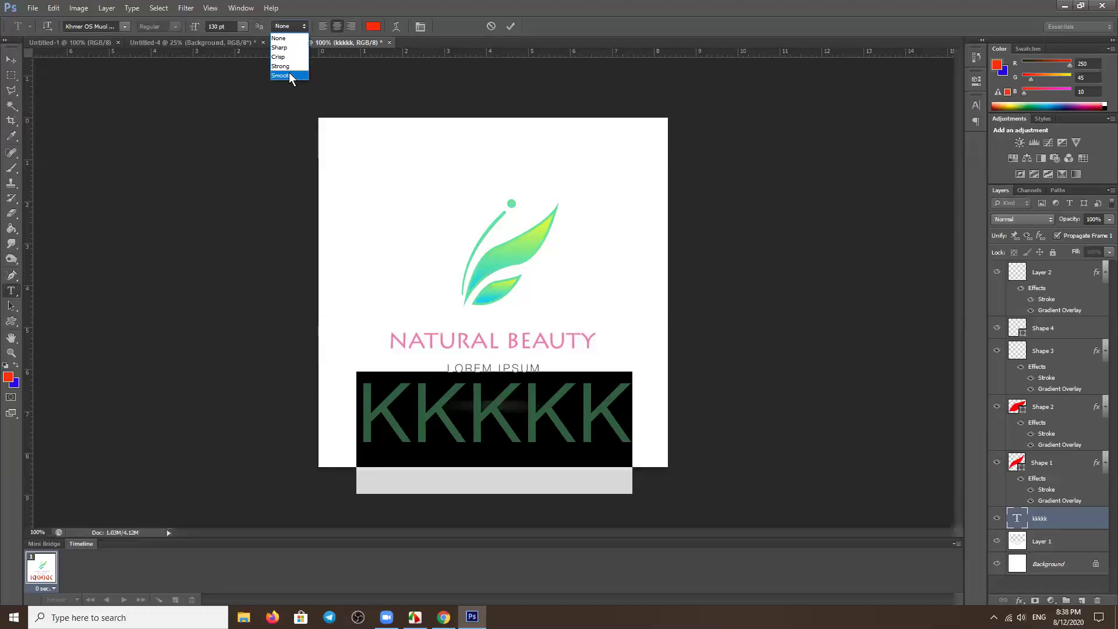
{"action": "left_click", "coordinate": [285, 66]}
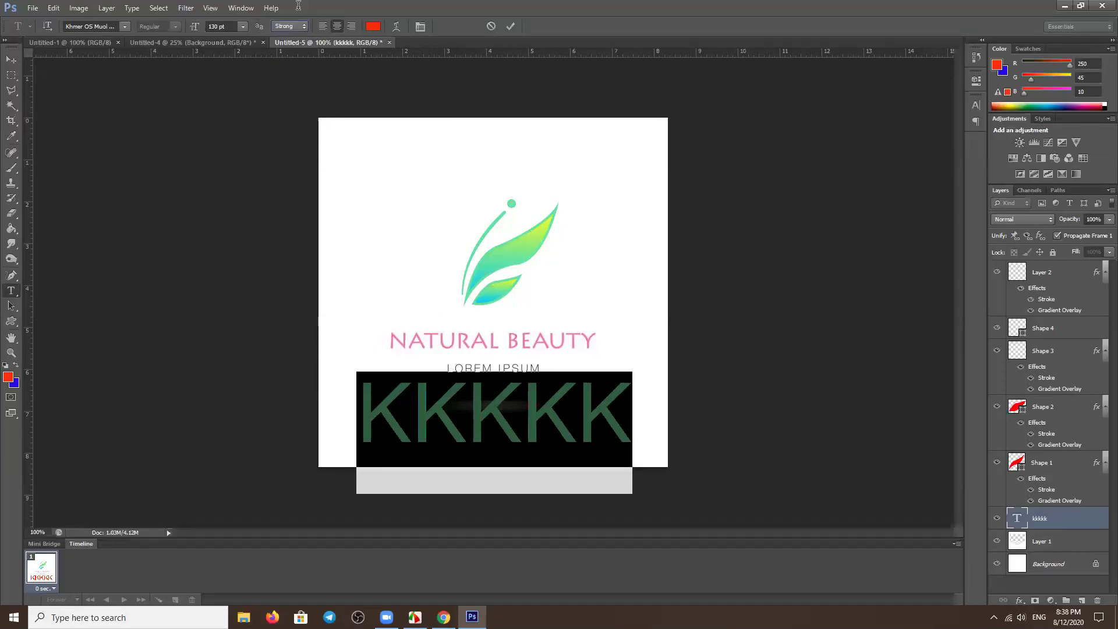
{"action": "left_click", "coordinate": [293, 29]}
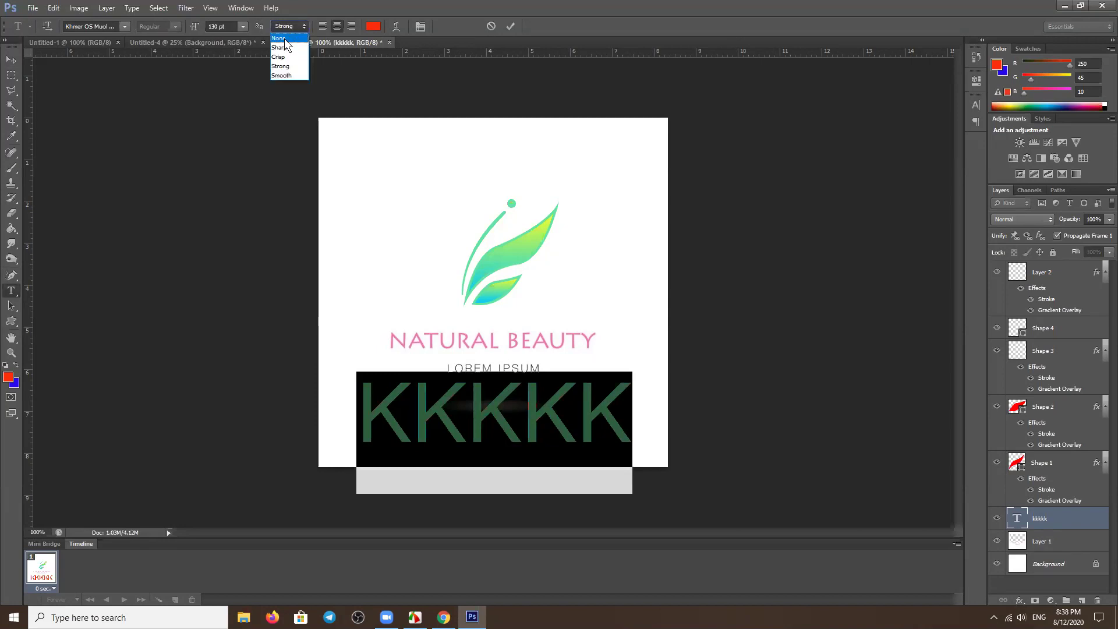
{"action": "left_click", "coordinate": [284, 38]}
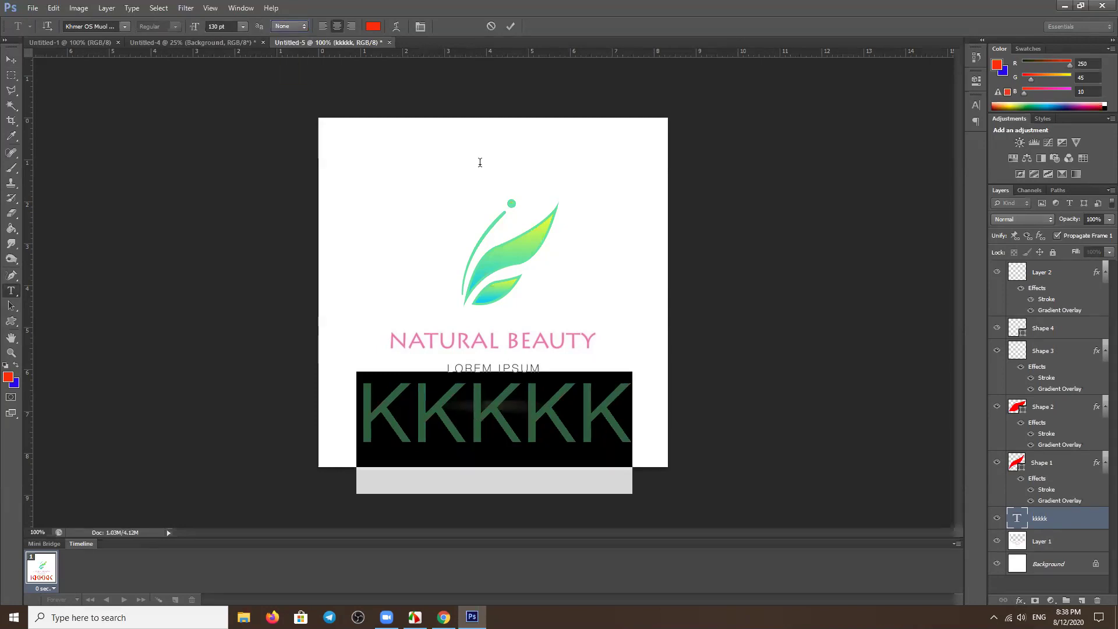
Set the KKKKK text colour to a darker red-brown, #bb3821.
{"action": "left_click", "coordinate": [373, 27]}
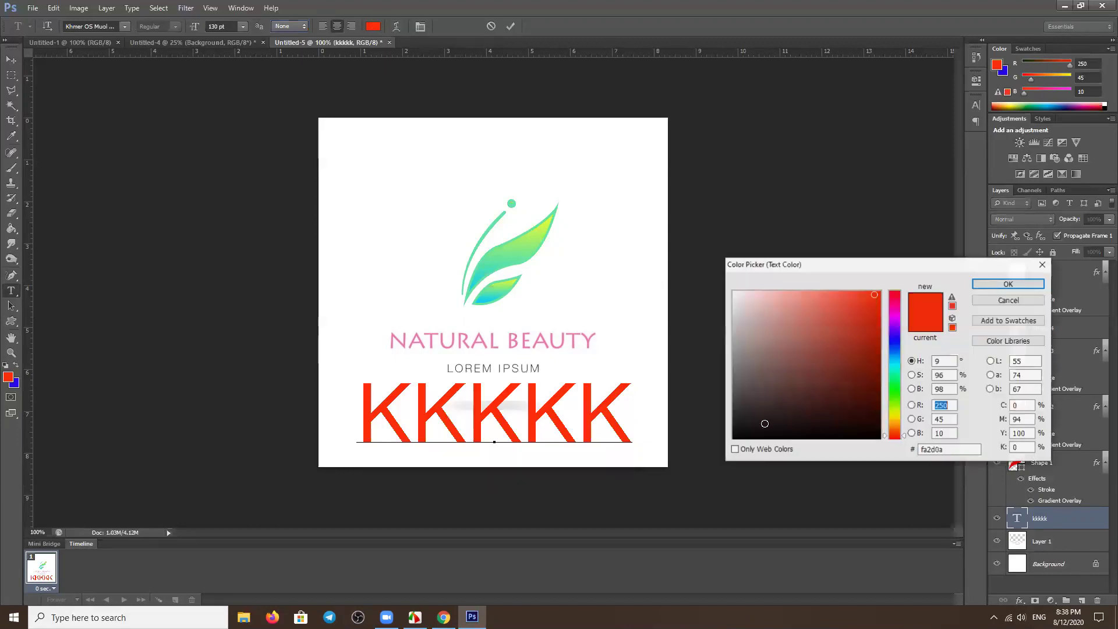
{"action": "left_click", "coordinate": [854, 330]}
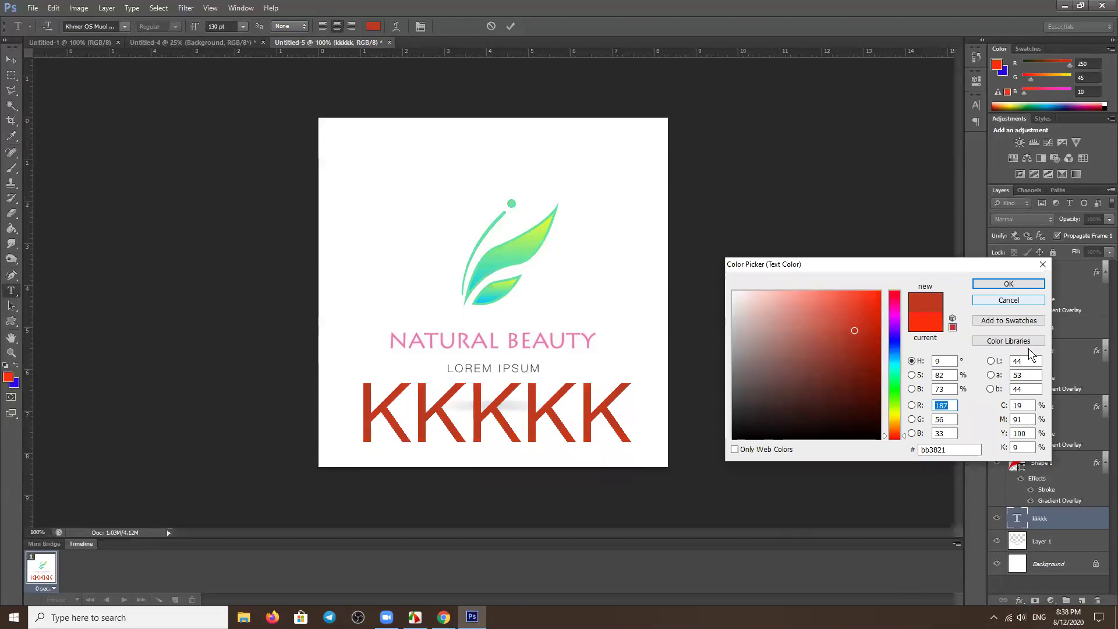
{"action": "left_click", "coordinate": [1014, 285]}
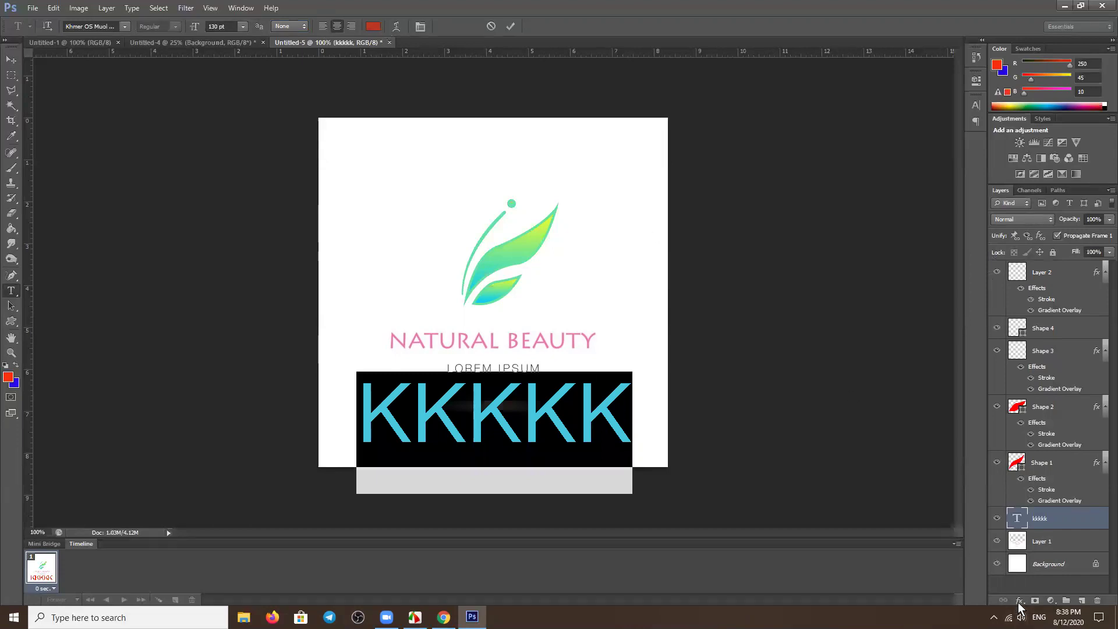
{"action": "left_click", "coordinate": [399, 27]}
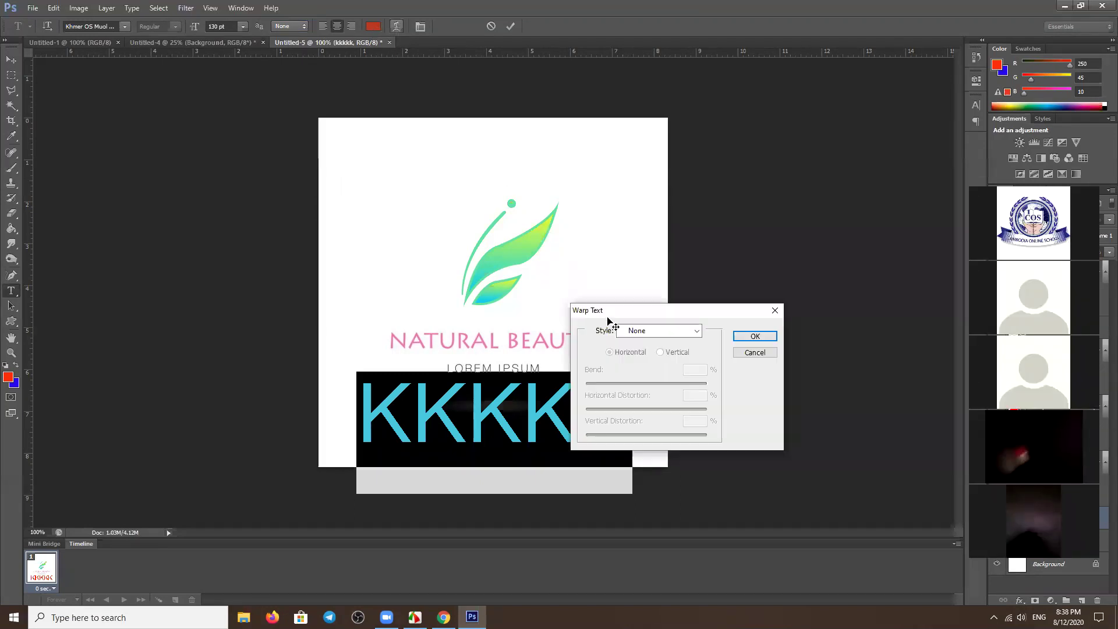
{"action": "left_click", "coordinate": [650, 330]}
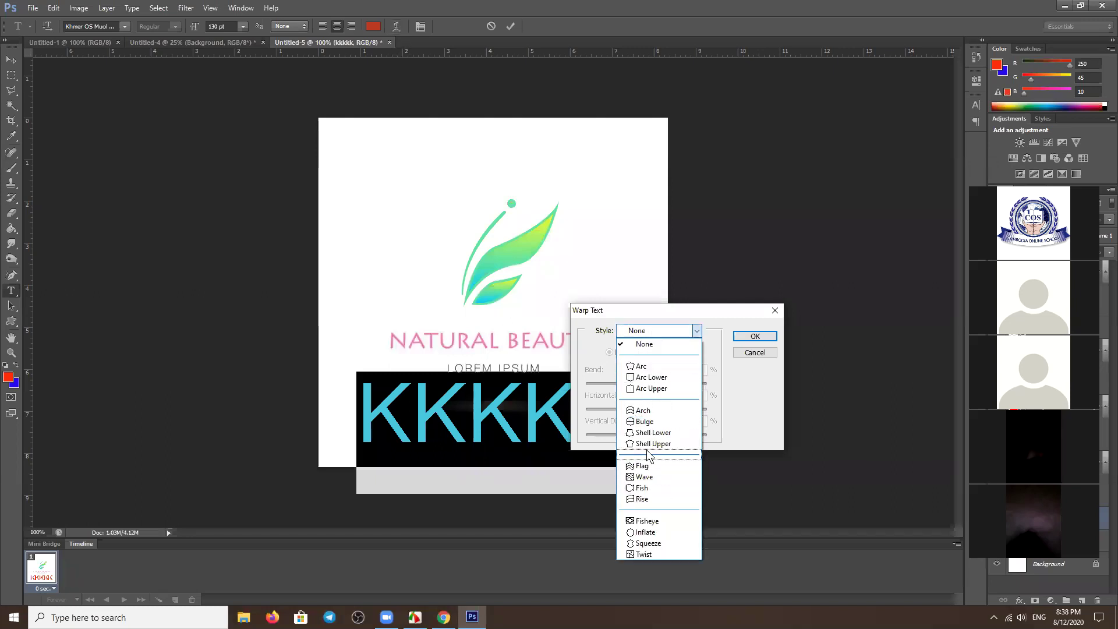
{"action": "left_click", "coordinate": [641, 499]}
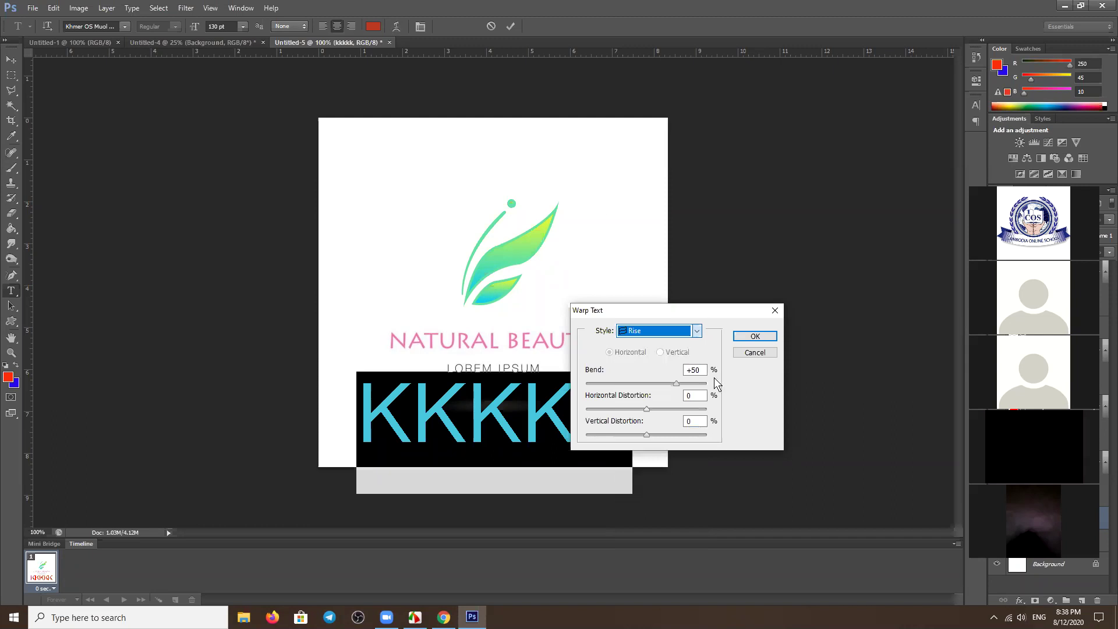
{"action": "left_click", "coordinate": [690, 384]}
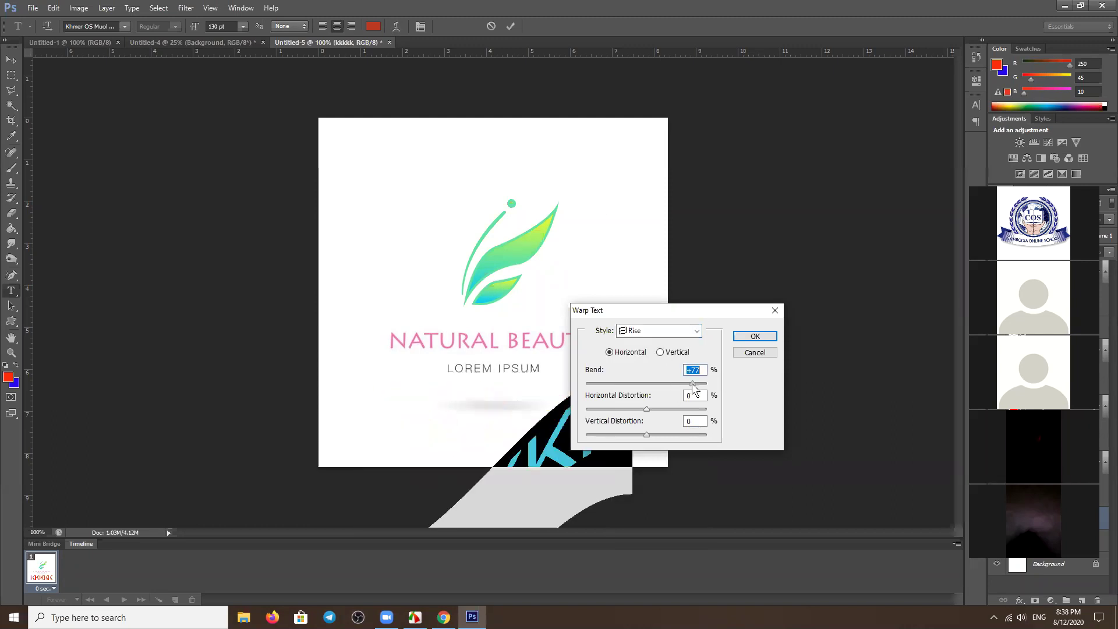
{"action": "mouse_move", "coordinate": [677, 383]}
{"action": "left_mouse_down"}
{"action": "mouse_move", "coordinate": [634, 384]}
{"action": "mouse_move", "coordinate": [645, 386]}
{"action": "left_mouse_up"}
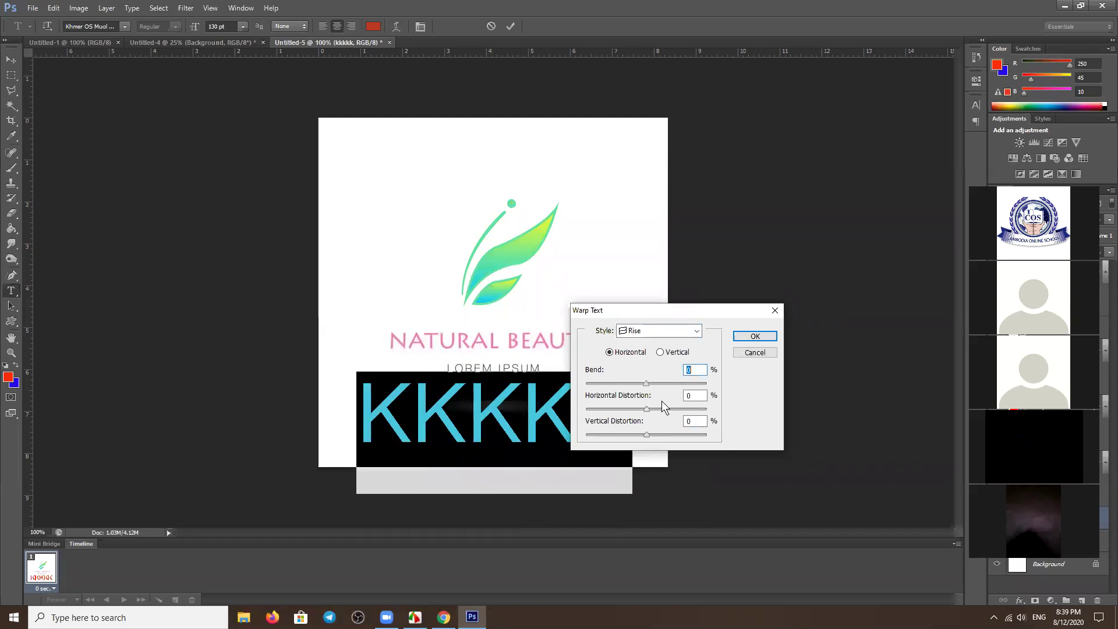
{"action": "left_click", "coordinate": [757, 336]}
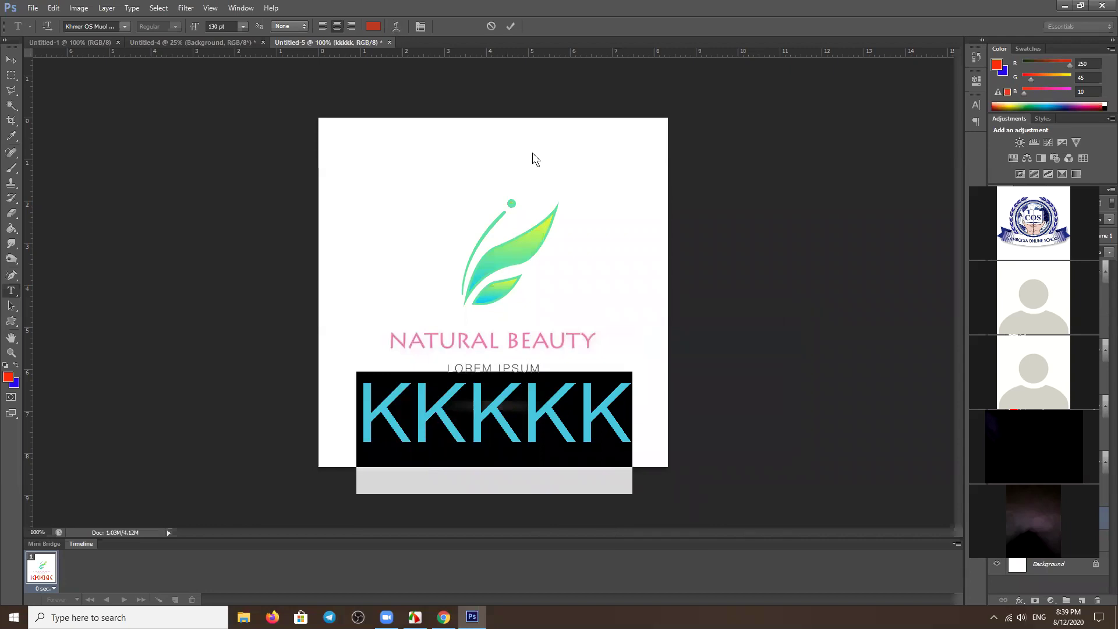
Set the KKKKK text's horizontal scale to 86% in the Character panel, after trying 165%.
{"action": "left_click", "coordinate": [422, 28]}
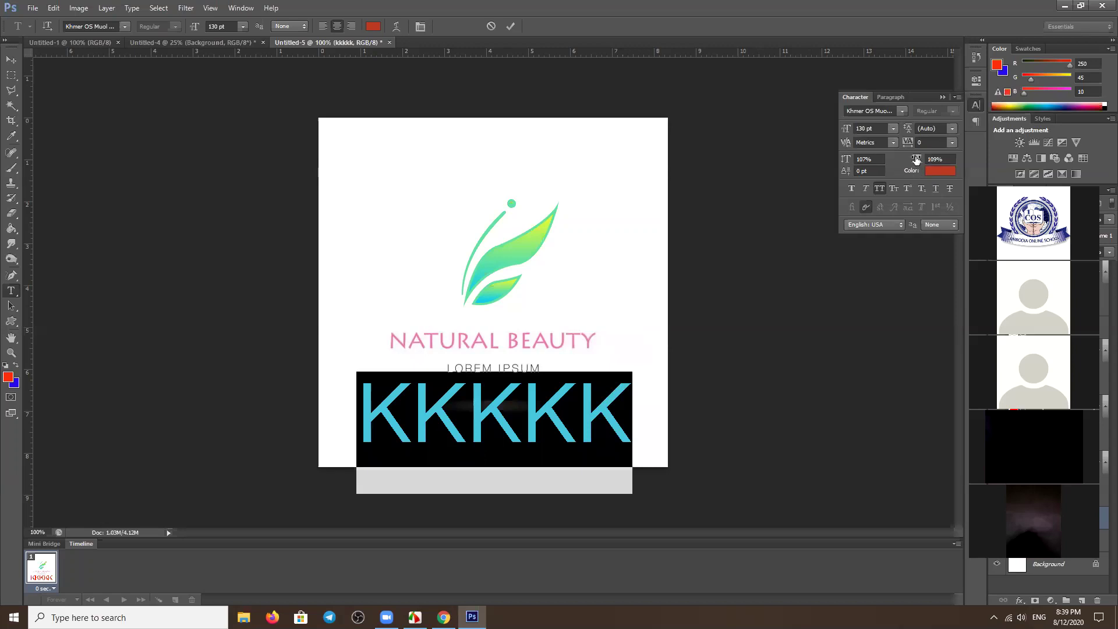
{"action": "left_click_drag", "start_coordinate": [916, 160], "coordinate": [936, 159]}
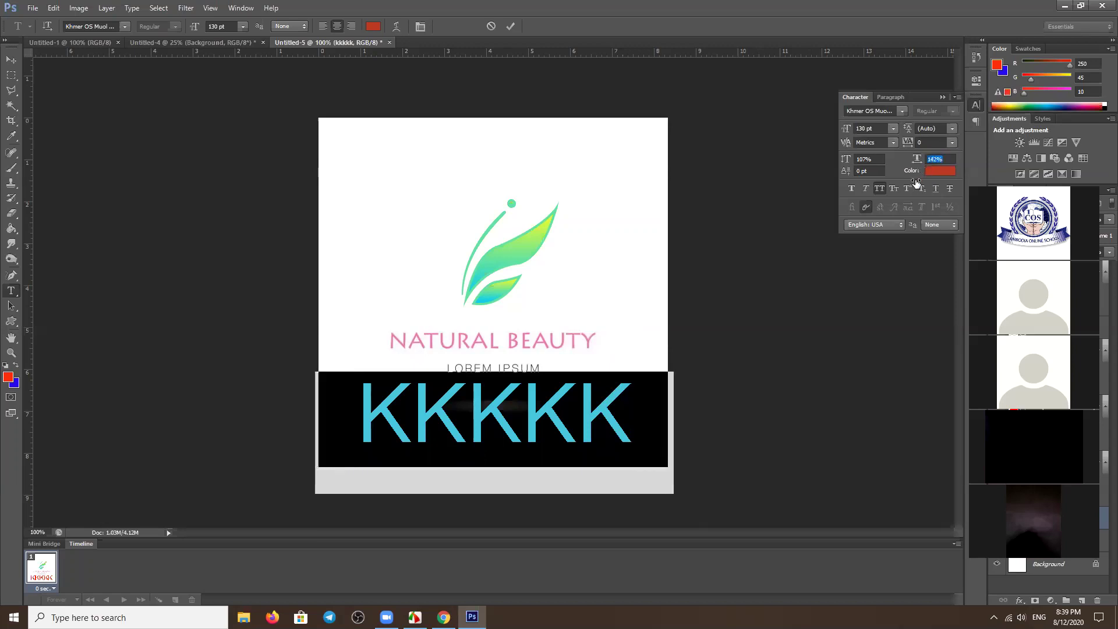
{"action": "type", "text": "165"}
{"action": "key", "text": "Return"}
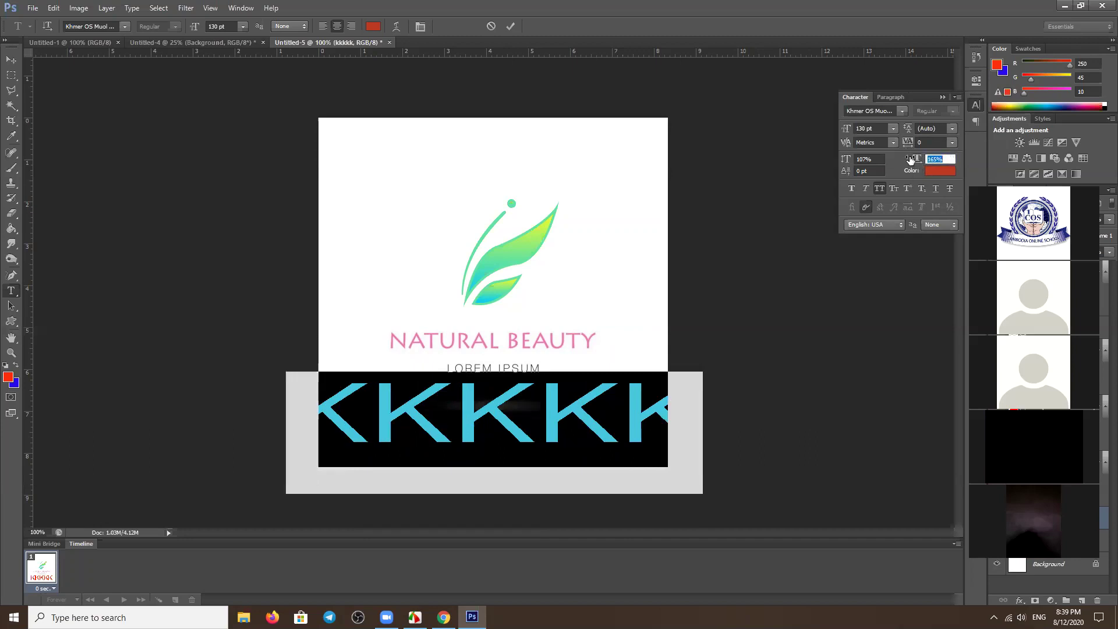
{"action": "left_click_drag", "start_coordinate": [913, 165], "coordinate": [906, 162]}
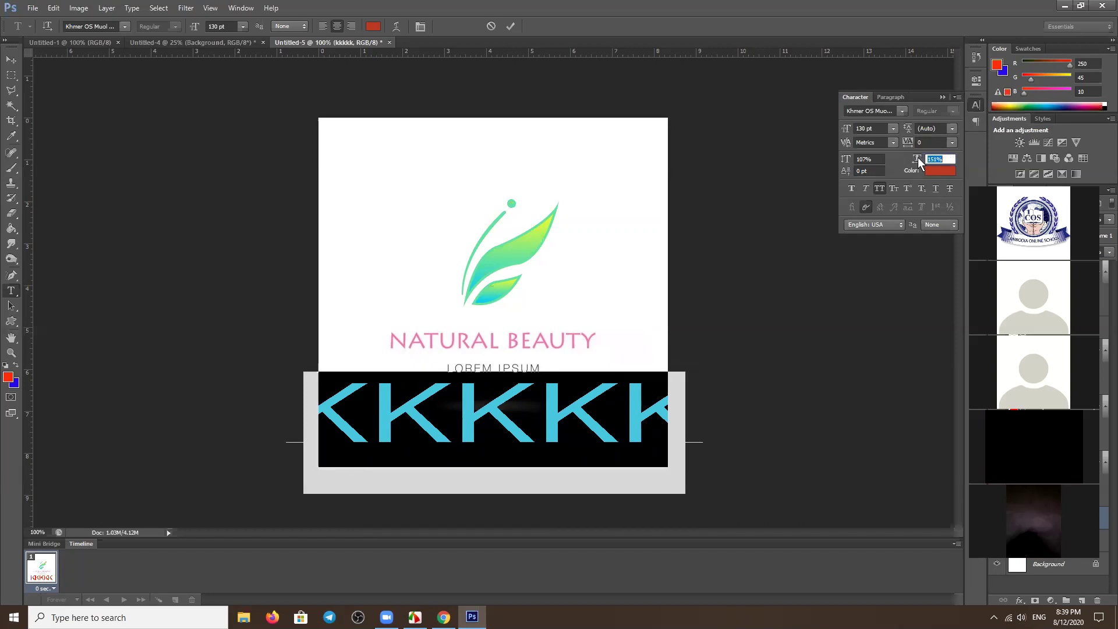
{"action": "left_click_drag", "start_coordinate": [920, 161], "coordinate": [923, 169]}
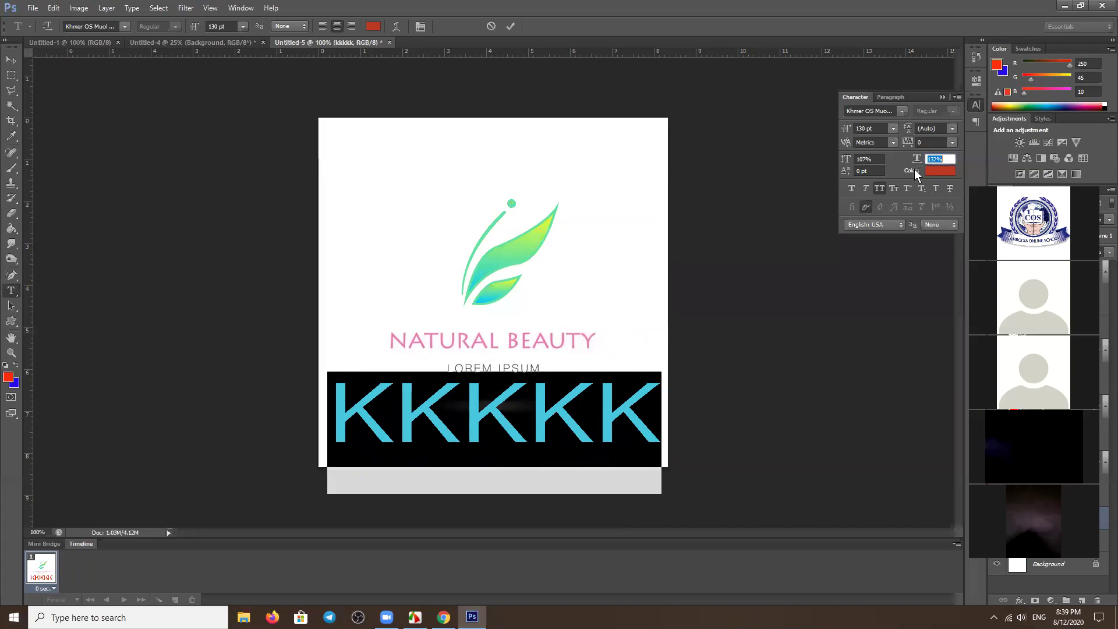
{"action": "type", "text": "86"}
{"action": "key", "text": "Return"}
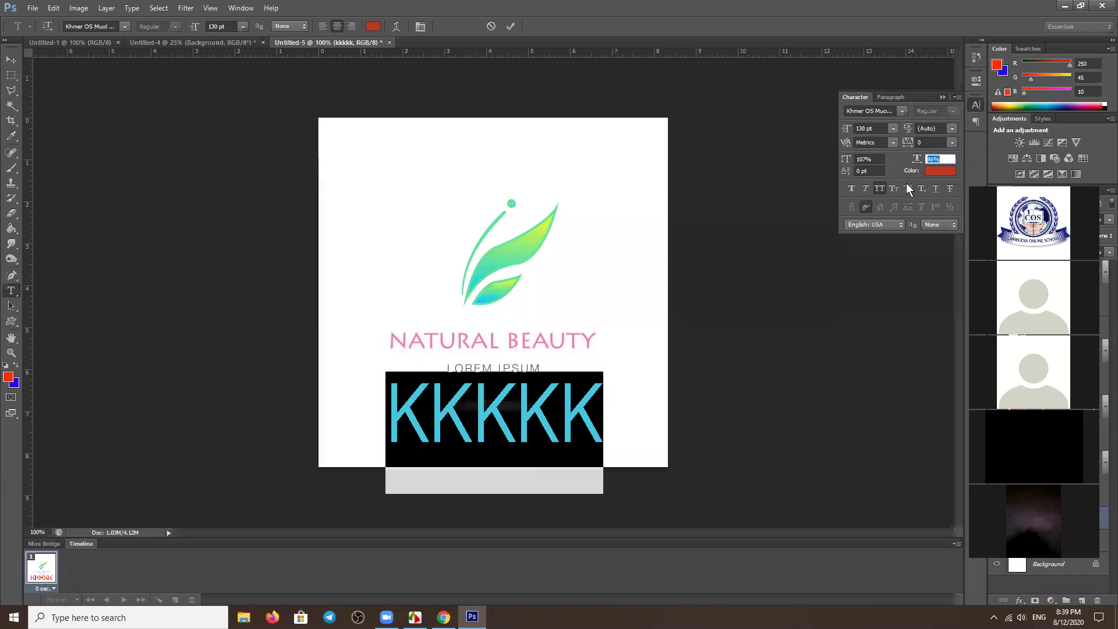
Set the vertical scale to 86%, commit the text, and nudge it slightly lower.
{"action": "left_click_drag", "start_coordinate": [847, 160], "coordinate": [858, 160]}
{"action": "type", "text": "129"}
{"action": "key", "text": "Tab"}
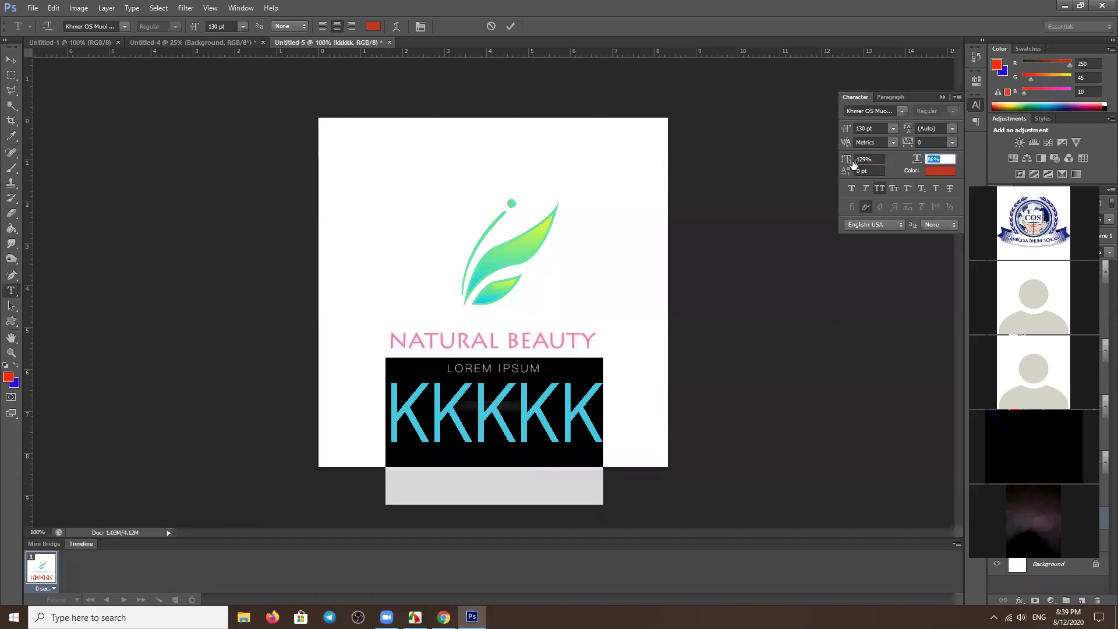
{"action": "left_click", "coordinate": [865, 164]}
{"action": "mouse_move", "coordinate": [841, 164]}
{"action": "left_mouse_down"}
{"action": "mouse_move", "coordinate": [832, 165]}
{"action": "mouse_move", "coordinate": [840, 162]}
{"action": "left_mouse_up"}
{"action": "type", "text": "86"}
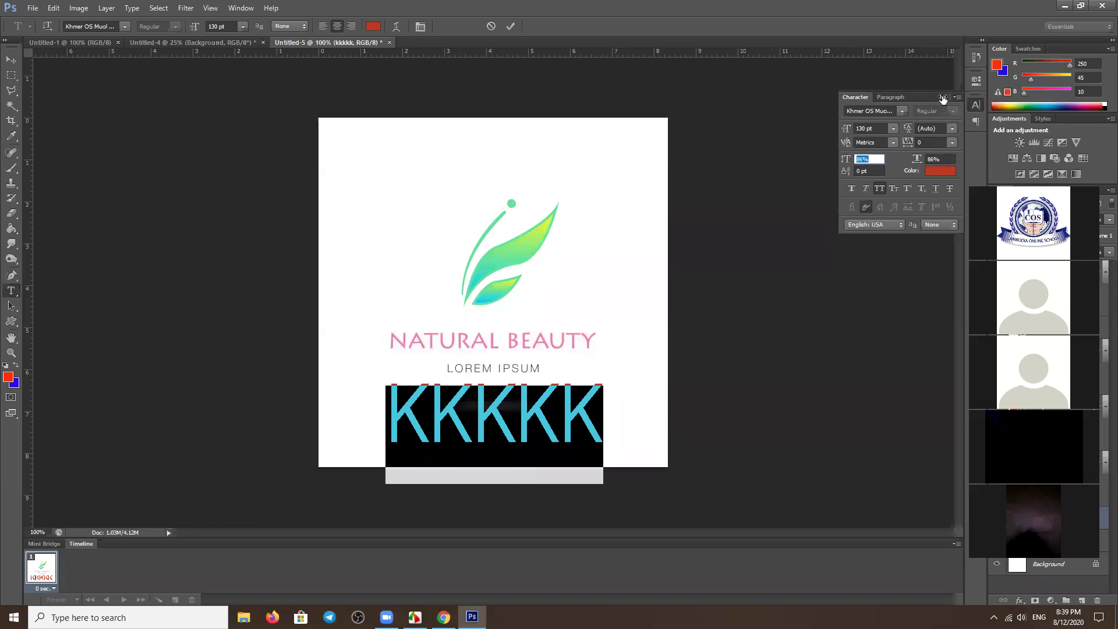
{"action": "left_click", "coordinate": [11, 59]}
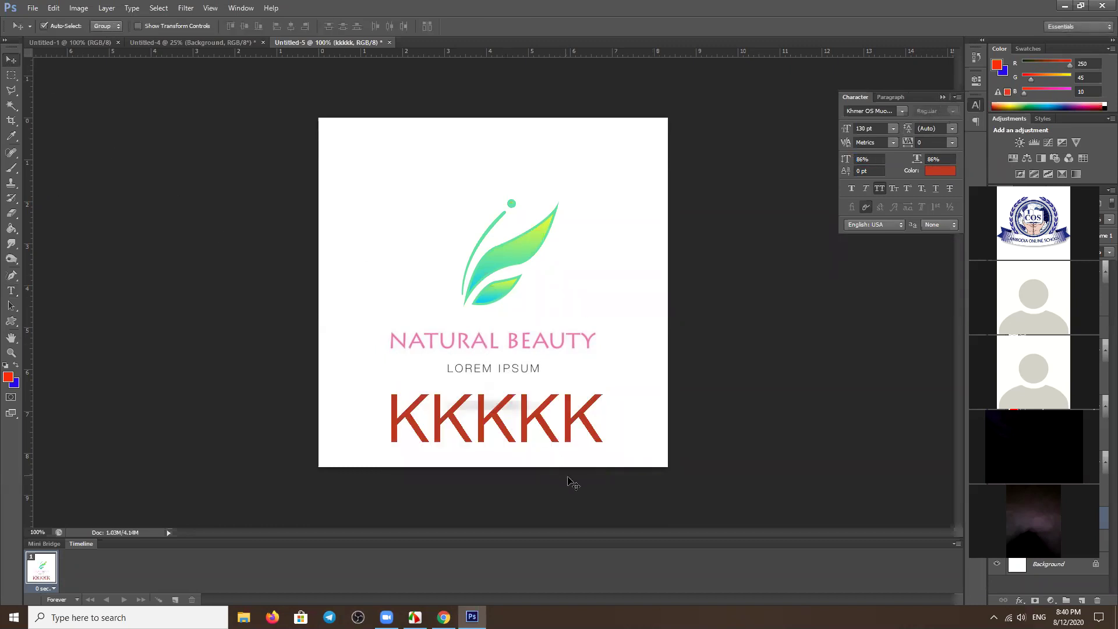
{"action": "left_click_drag", "start_coordinate": [522, 425], "coordinate": [523, 430]}
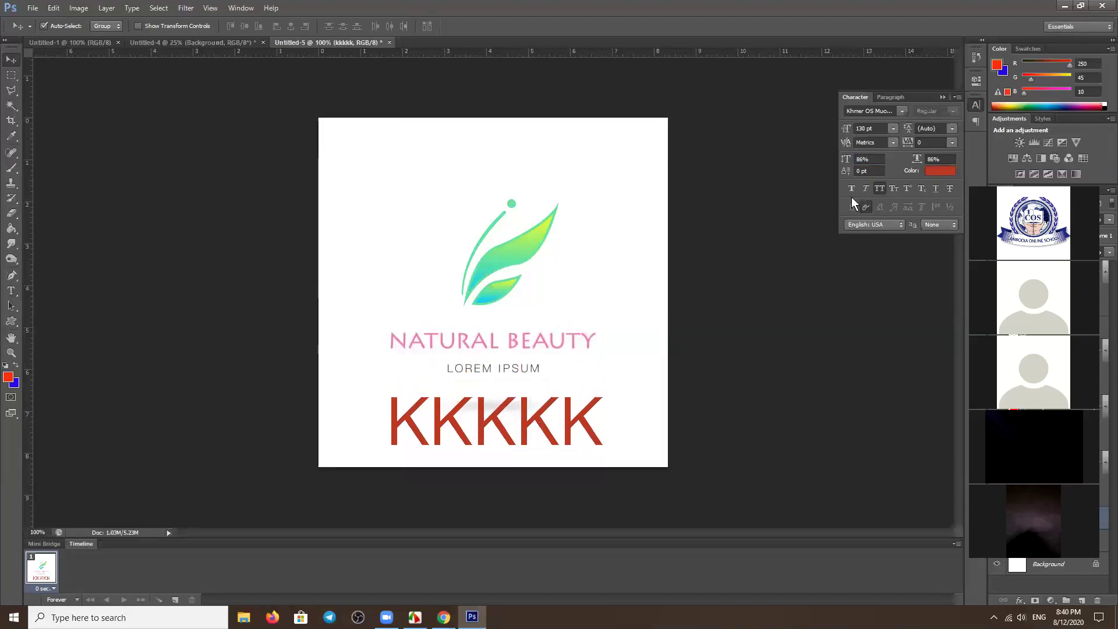
Delete the KKKKK text layer and pick the Type tool.
{"action": "key", "text": "Delete"}
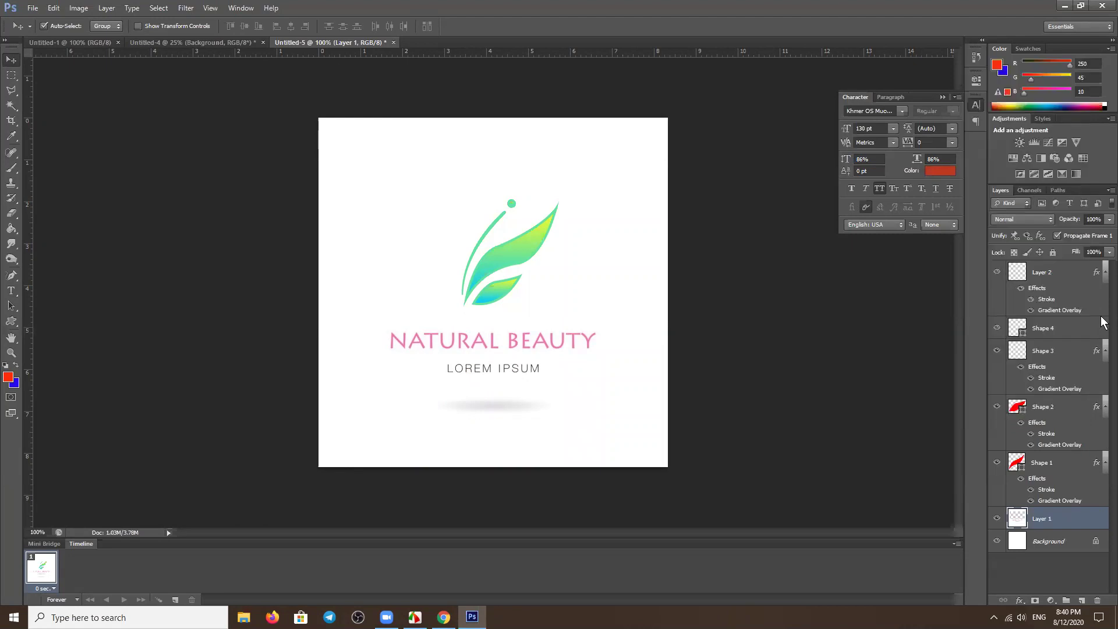
{"action": "left_click", "coordinate": [11, 291]}
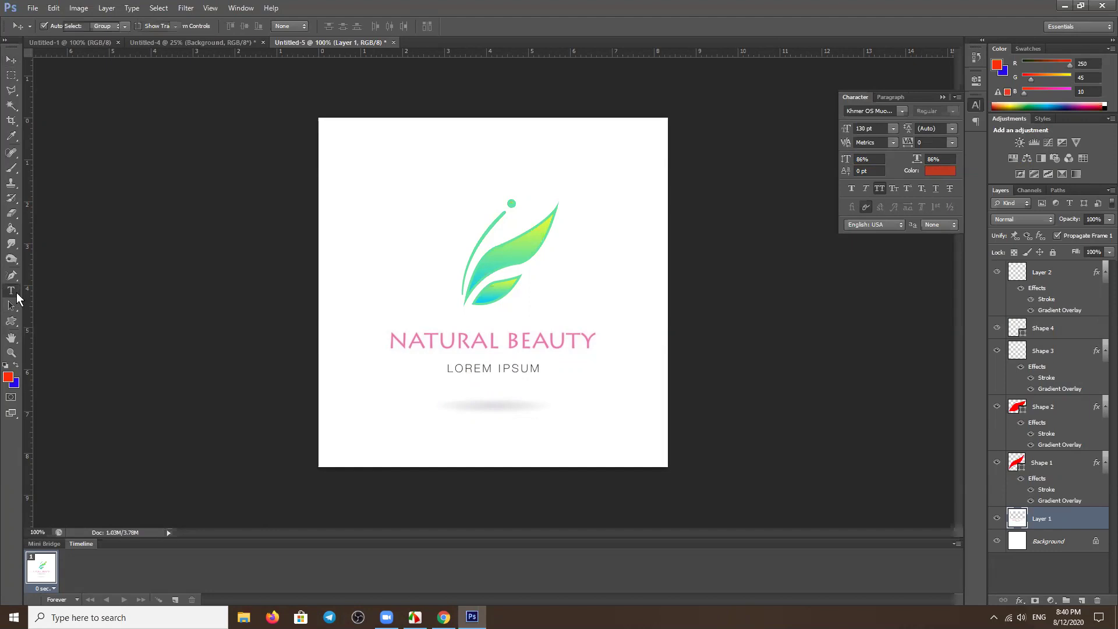
Browse the text and path tool flyouts, then choose the Ellipse Tool from the shape tools.
{"action": "right_click", "coordinate": [16, 296]}
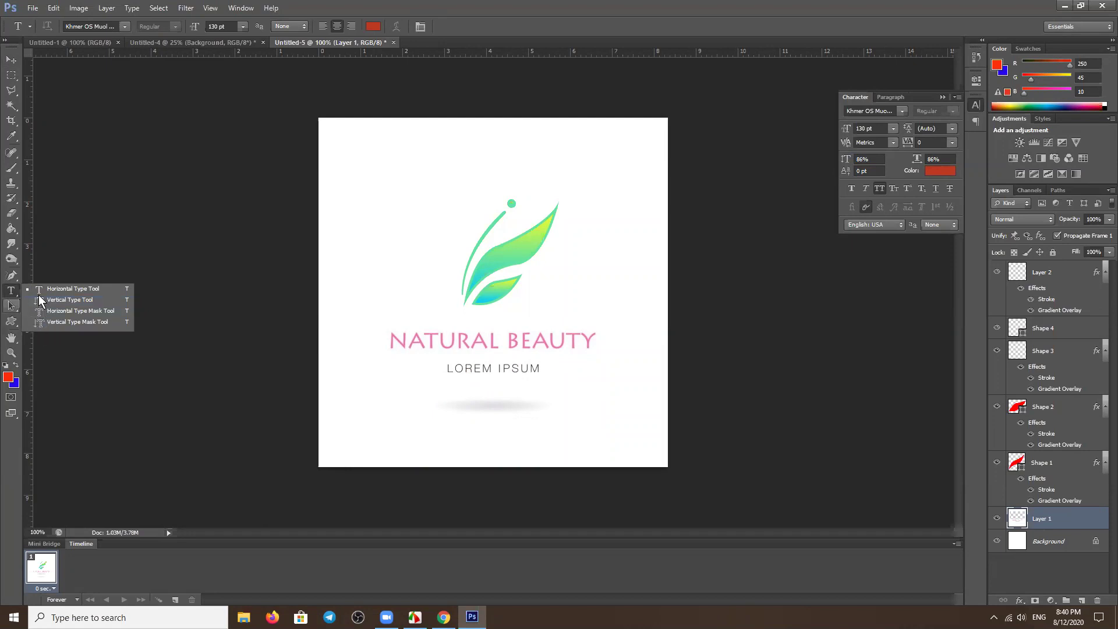
{"action": "left_click", "coordinate": [12, 314]}
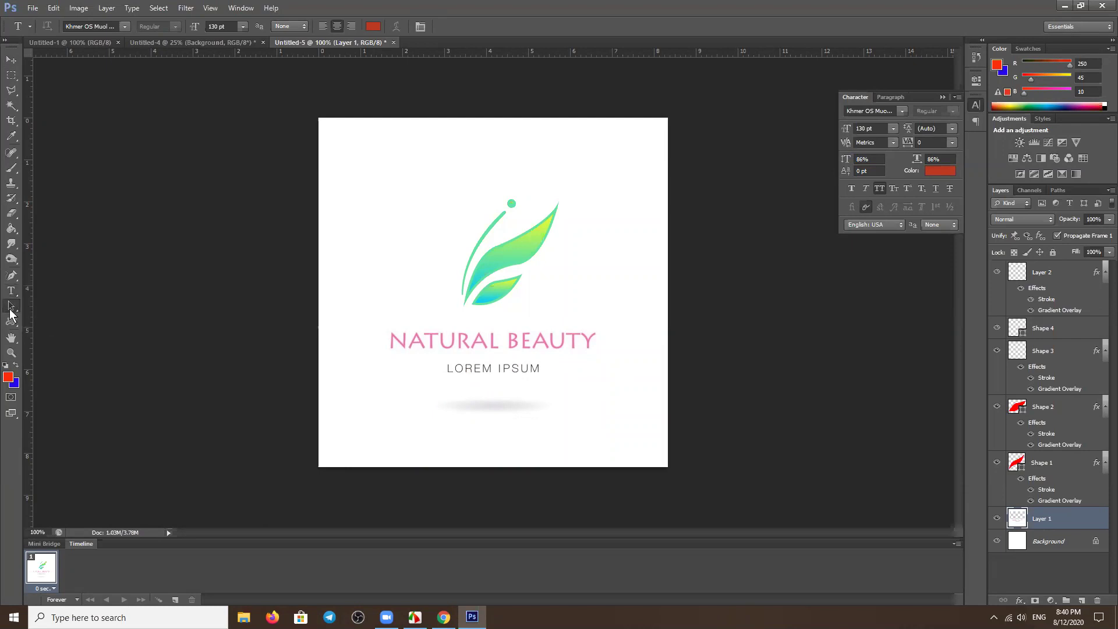
{"action": "left_click", "coordinate": [13, 309]}
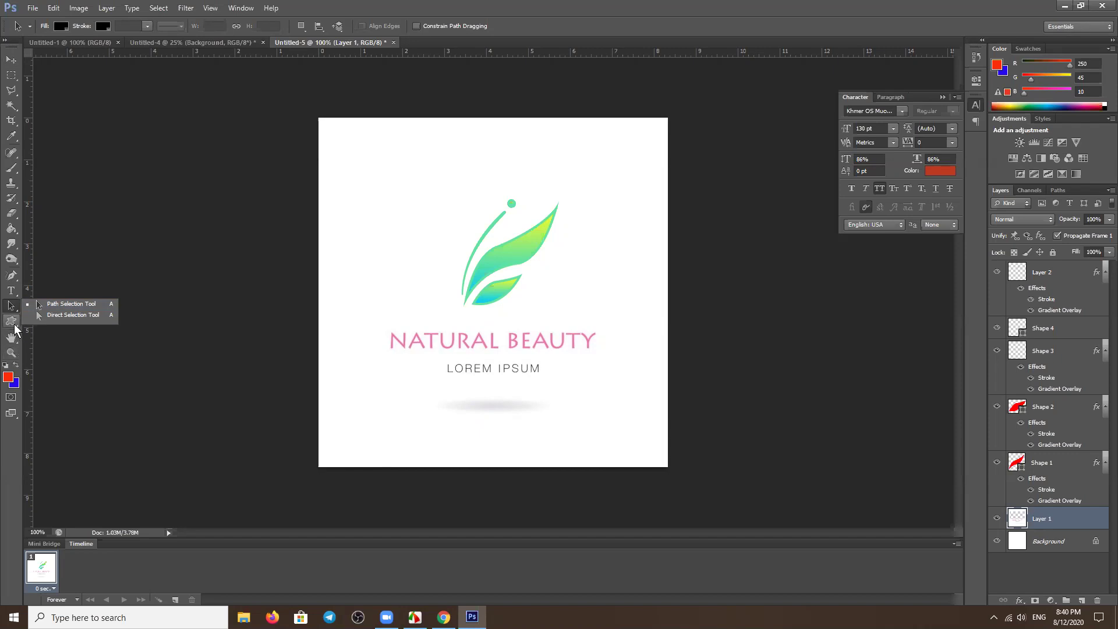
{"action": "left_click", "coordinate": [13, 324]}
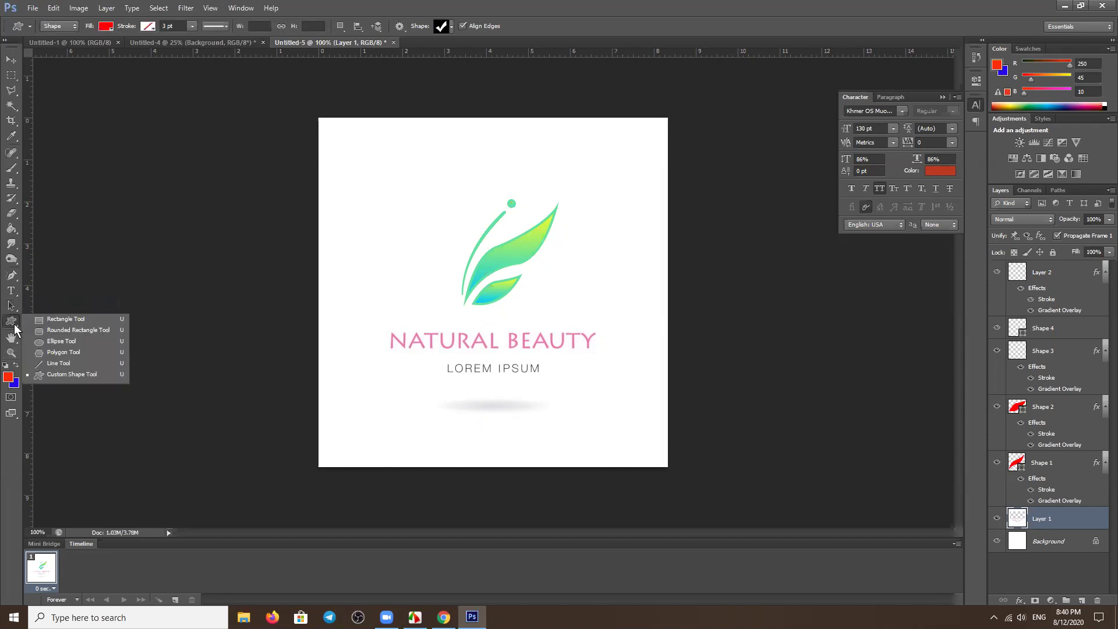
{"action": "left_click", "coordinate": [58, 341]}
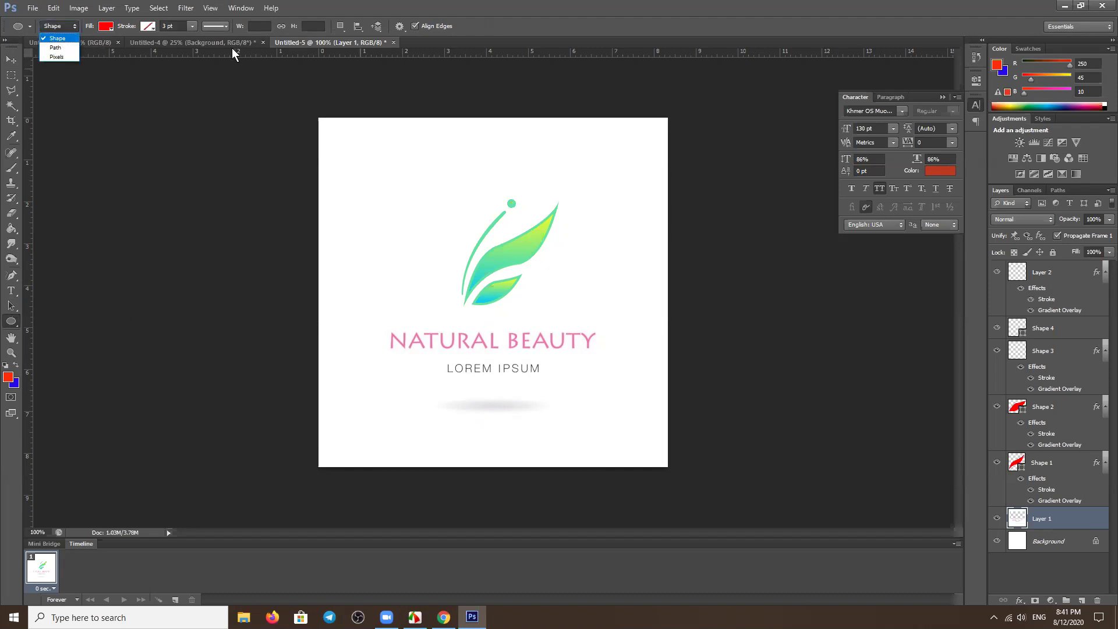
Drag a large Path-mode circle around the logo, then select the Shape 1 layer.
{"action": "left_click", "coordinate": [58, 49]}
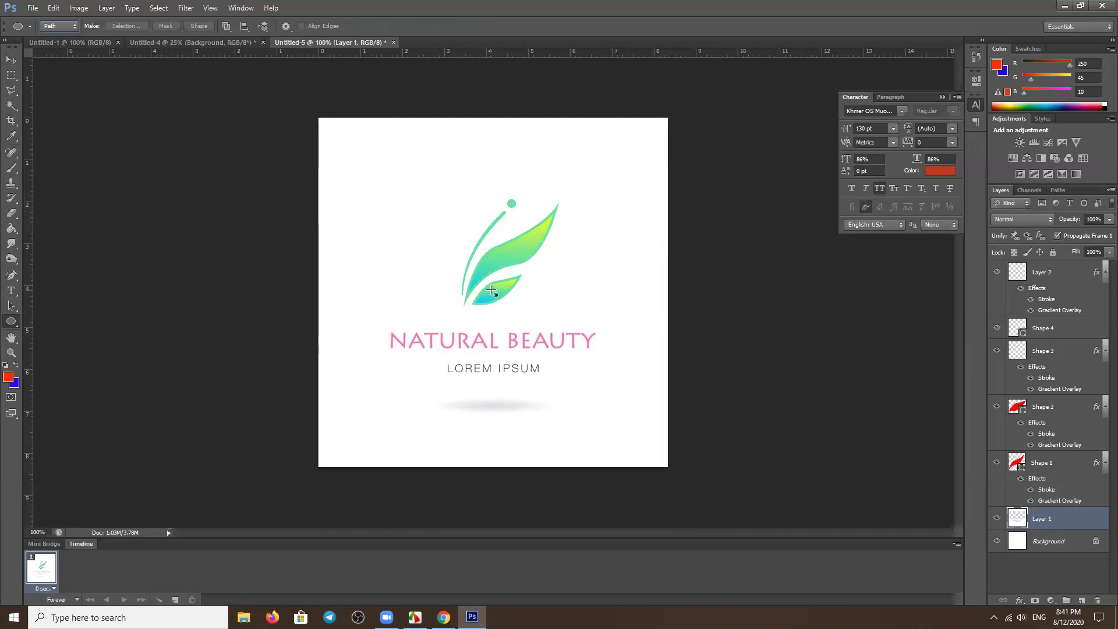
{"action": "mouse_move", "coordinate": [491, 290]}
{"action": "left_mouse_down"}
{"action": "mouse_move", "coordinate": [510, 350]}
{"action": "mouse_move", "coordinate": [650, 499]}
{"action": "left_mouse_up"}
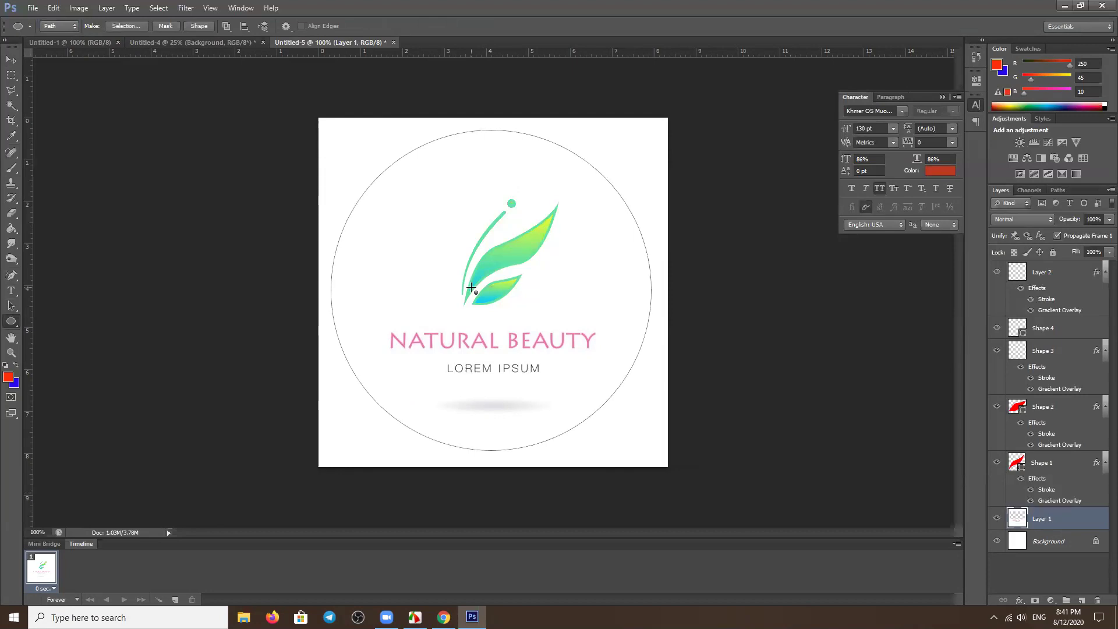
{"action": "left_click", "coordinate": [11, 60]}
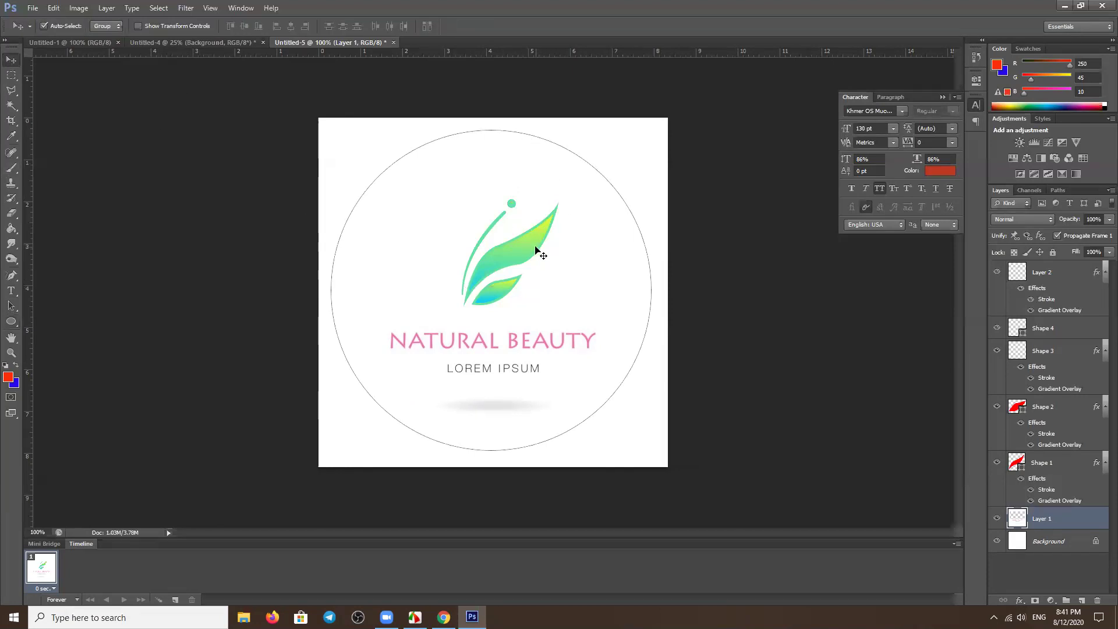
{"action": "left_click", "coordinate": [536, 248]}
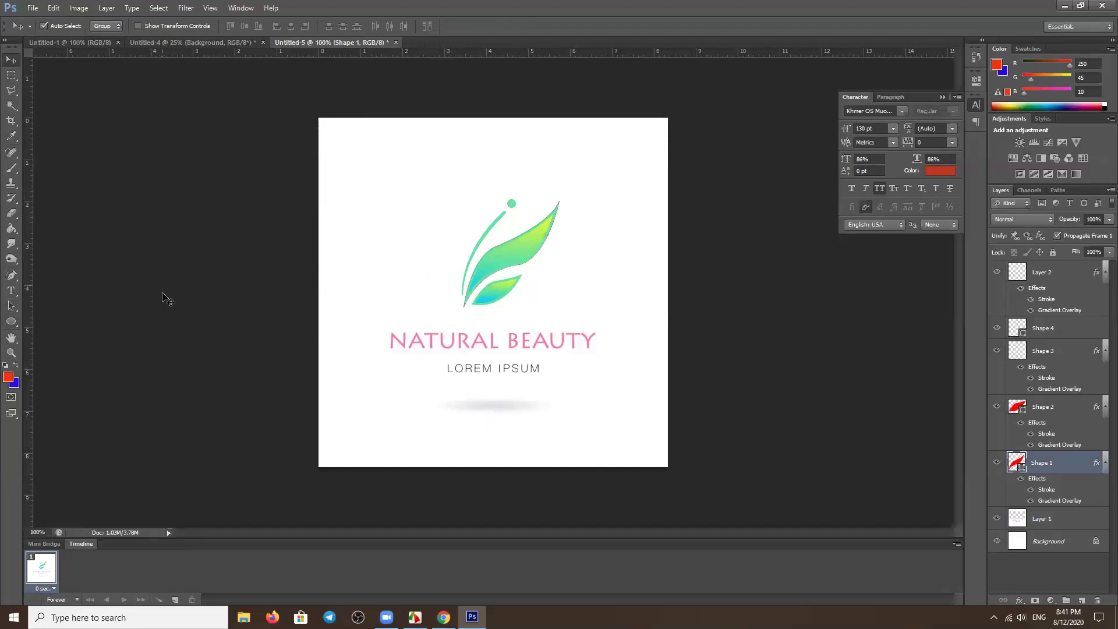
Close the Character panel and display the circular Work Path from the Paths panel.
{"action": "left_click", "coordinate": [11, 306]}
{"action": "right_click", "coordinate": [11, 306]}
{"action": "left_click", "coordinate": [55, 304]}
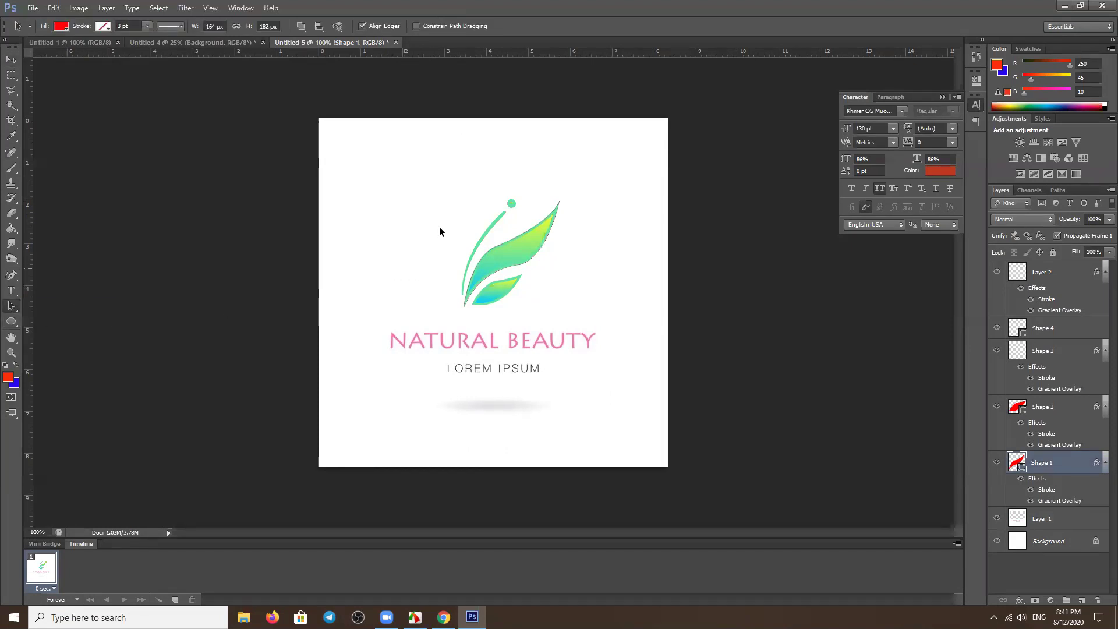
{"action": "left_click_drag", "start_coordinate": [633, 150], "coordinate": [600, 352]}
{"action": "left_click", "coordinate": [942, 94]}
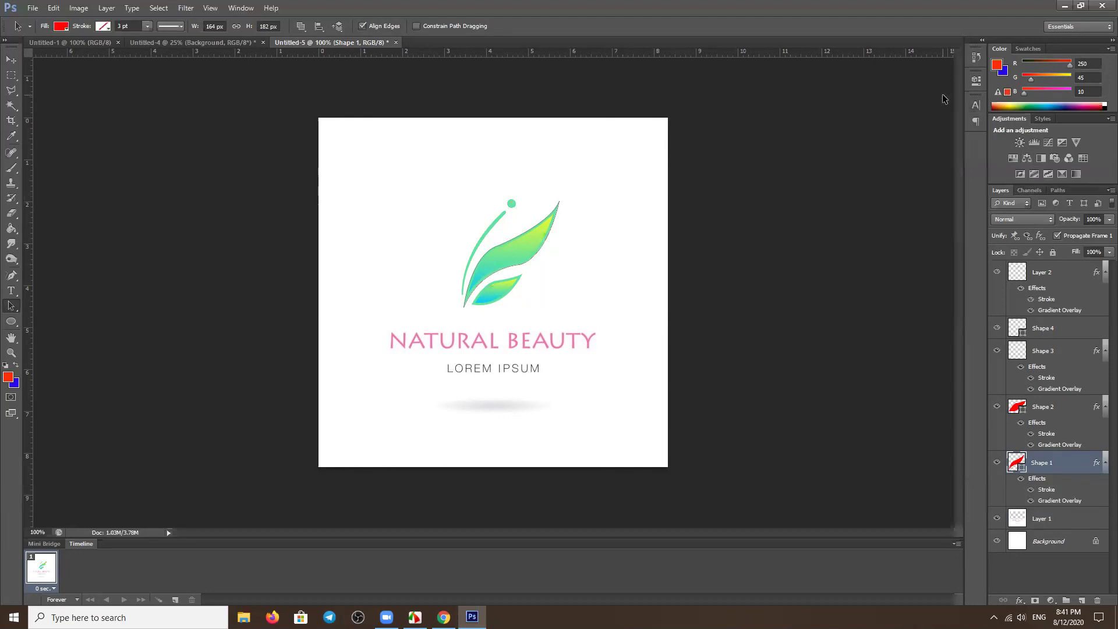
{"action": "left_click", "coordinate": [1058, 189]}
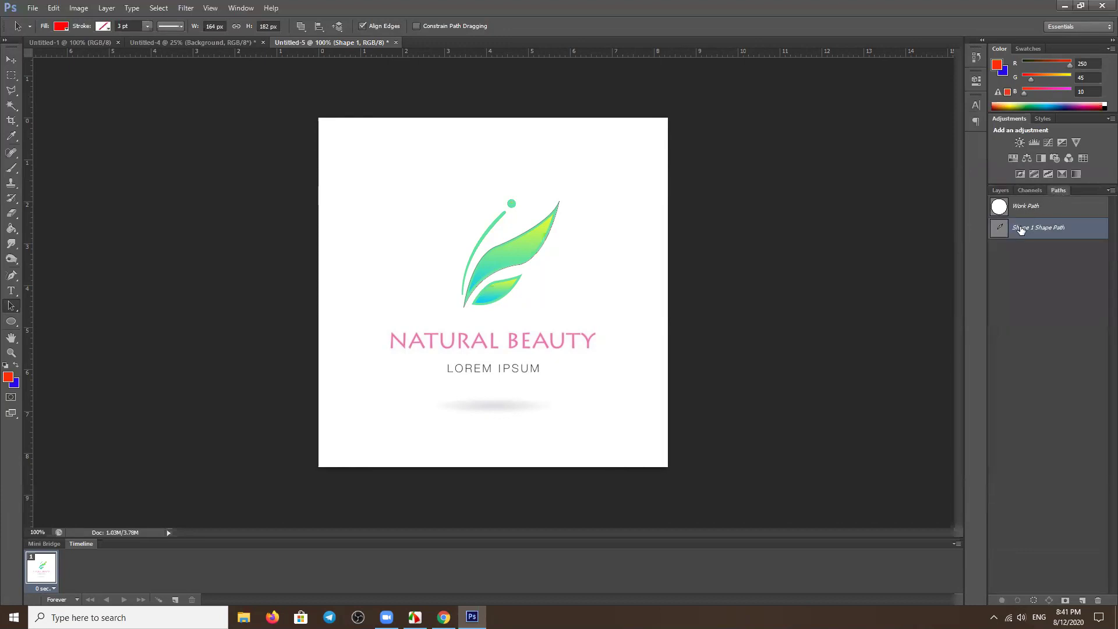
{"action": "left_click", "coordinate": [1025, 208]}
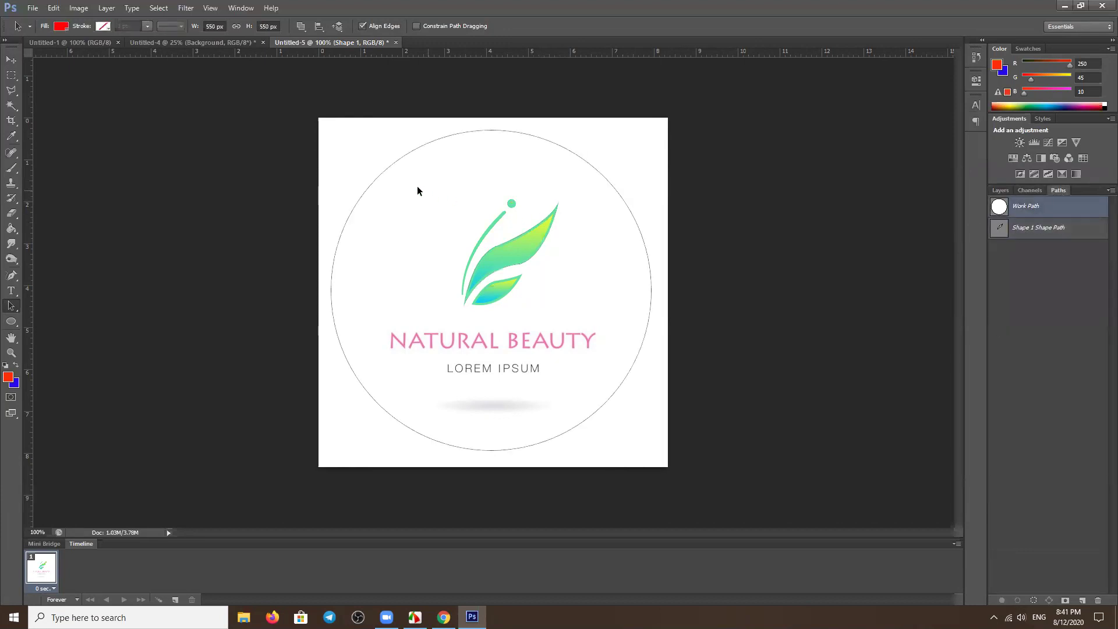
Move the NATURAL BEAUTY text, shadow, small leaf and dot upward inside the circle.
{"action": "left_click", "coordinate": [11, 59]}
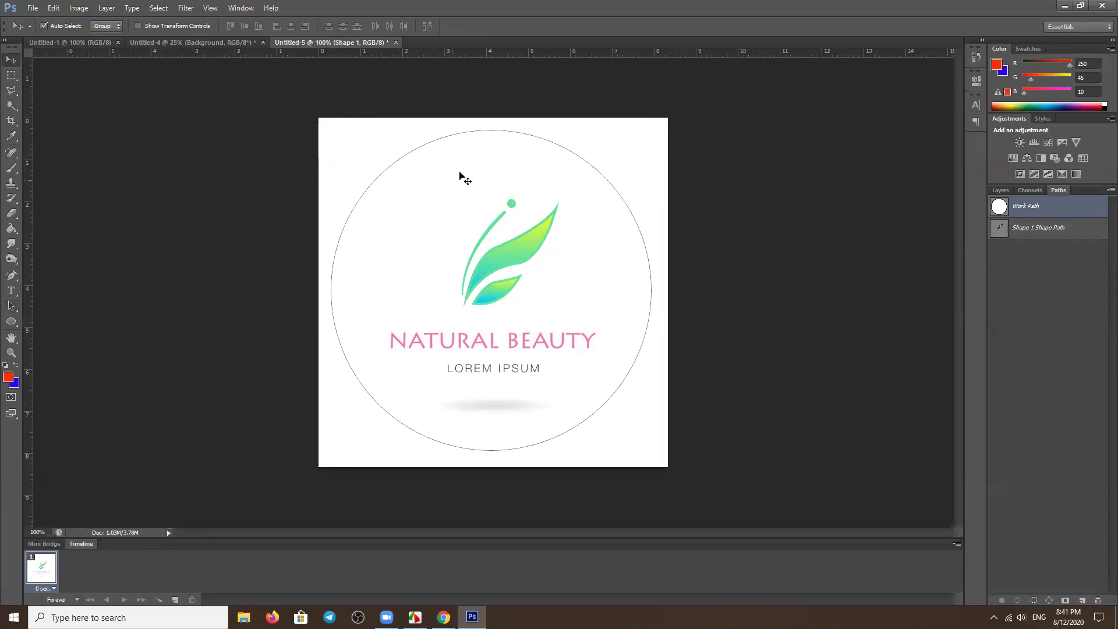
{"action": "left_click_drag", "start_coordinate": [431, 140], "coordinate": [421, 155]}
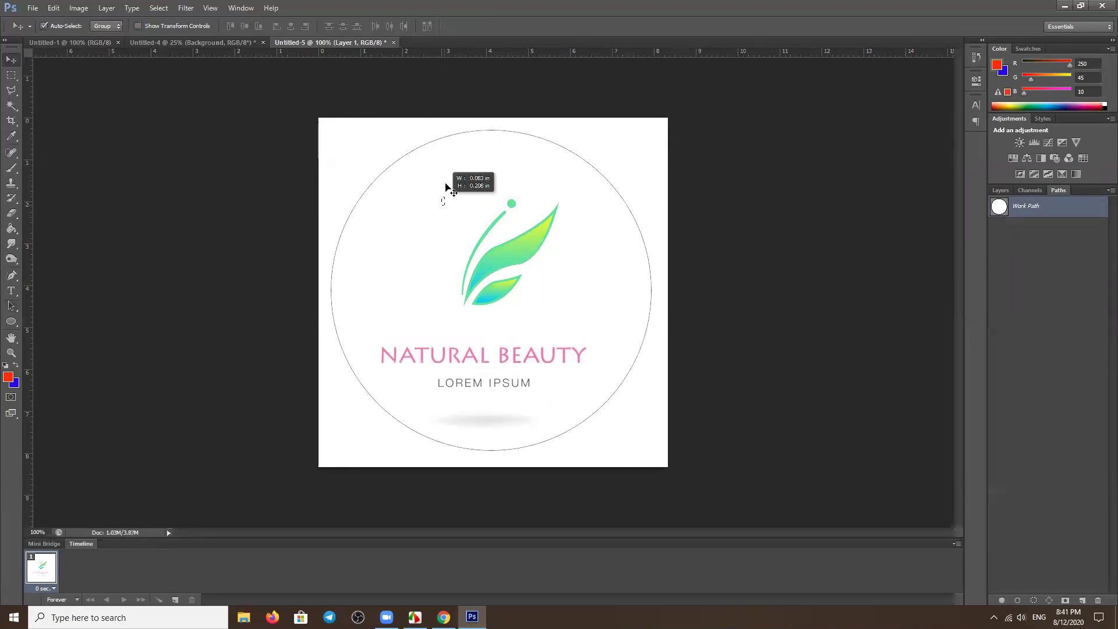
{"action": "mouse_move", "coordinate": [488, 353]}
{"action": "left_mouse_down"}
{"action": "mouse_move", "coordinate": [511, 347]}
{"action": "mouse_move", "coordinate": [474, 231]}
{"action": "mouse_move", "coordinate": [482, 221]}
{"action": "mouse_move", "coordinate": [491, 238]}
{"action": "mouse_move", "coordinate": [509, 191]}
{"action": "left_mouse_up"}
{"action": "left_click_drag", "start_coordinate": [510, 297], "coordinate": [502, 275]}
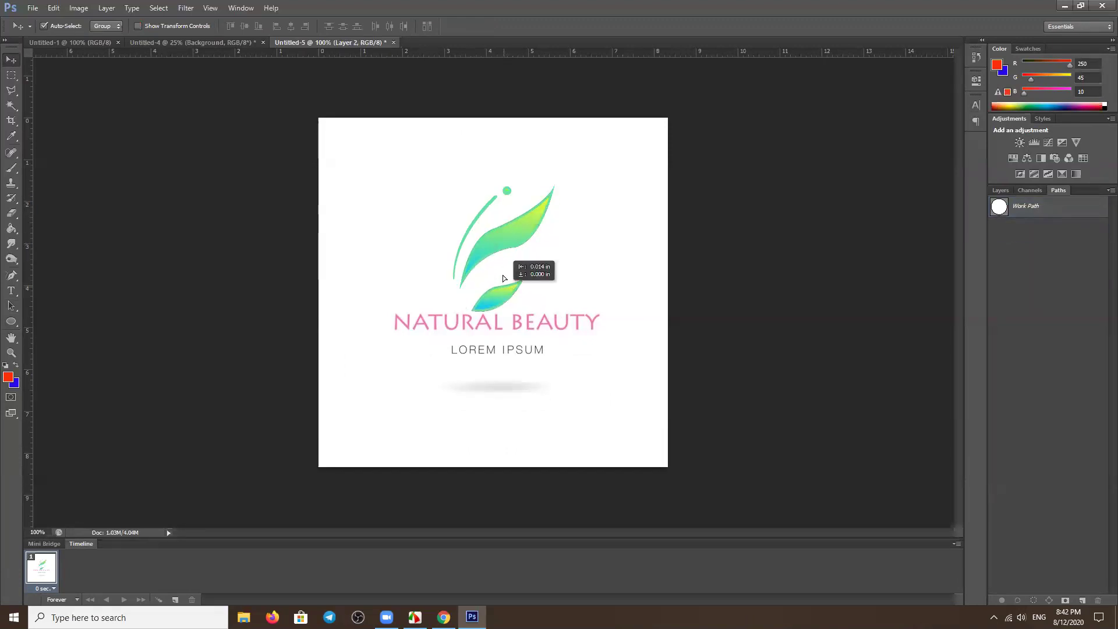
{"action": "left_click_drag", "start_coordinate": [500, 317], "coordinate": [501, 310]}
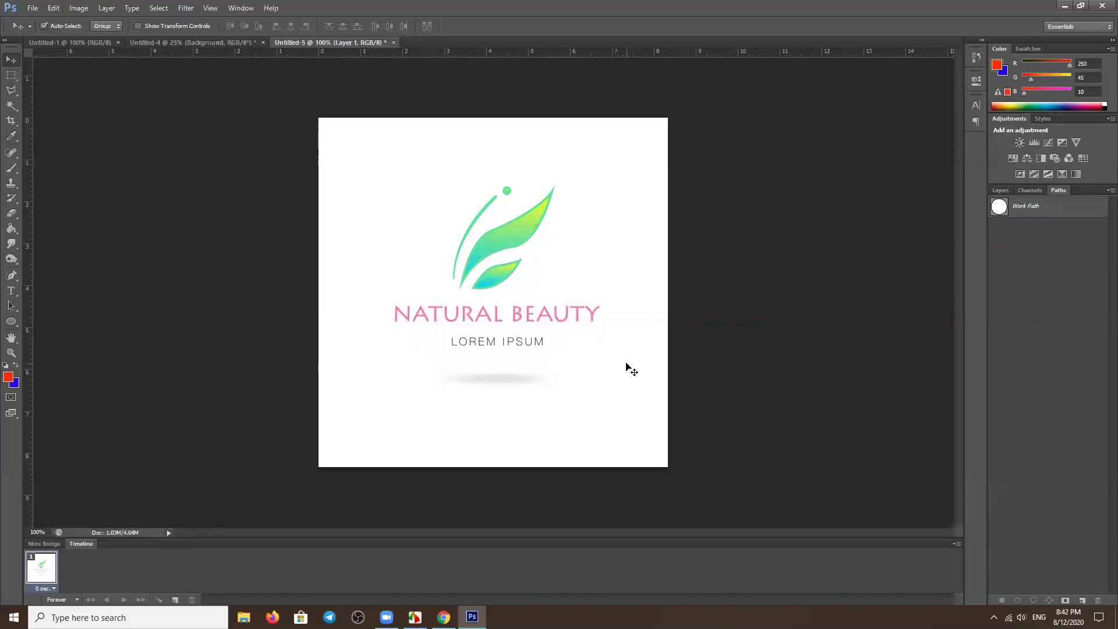
{"action": "left_click", "coordinate": [1011, 209]}
{"action": "left_click", "coordinate": [11, 306]}
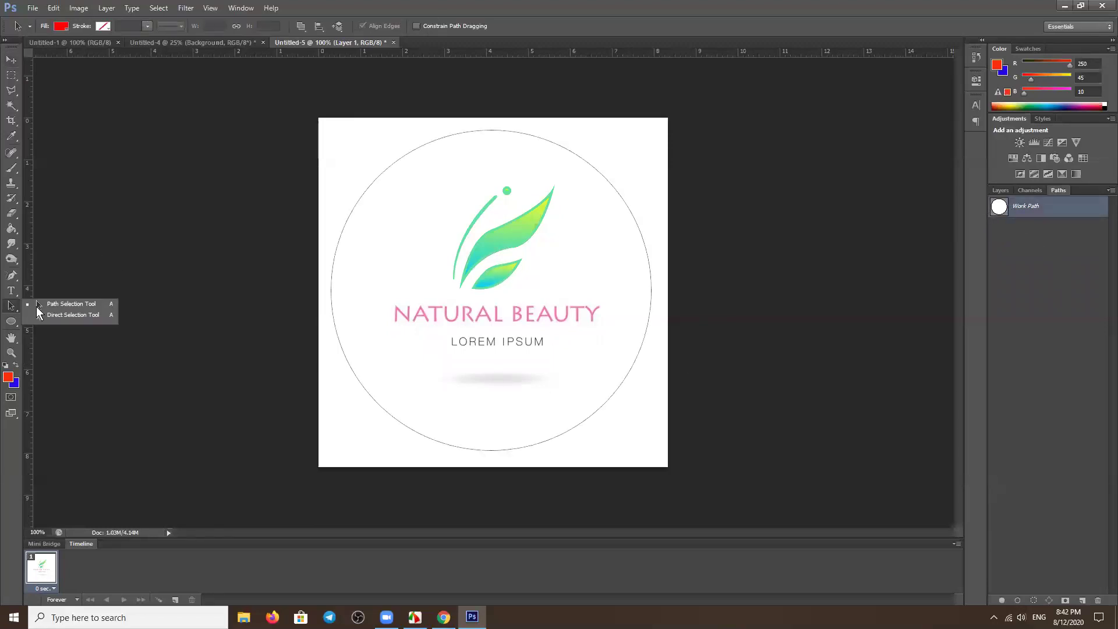
Free-transform the circle path smaller and move it up to hug the leaves and lettering.
{"action": "left_click", "coordinate": [36, 309]}
{"action": "mouse_move", "coordinate": [365, 159]}
{"action": "left_mouse_down"}
{"action": "mouse_move", "coordinate": [351, 221]}
{"action": "mouse_move", "coordinate": [619, 287]}
{"action": "left_mouse_up"}
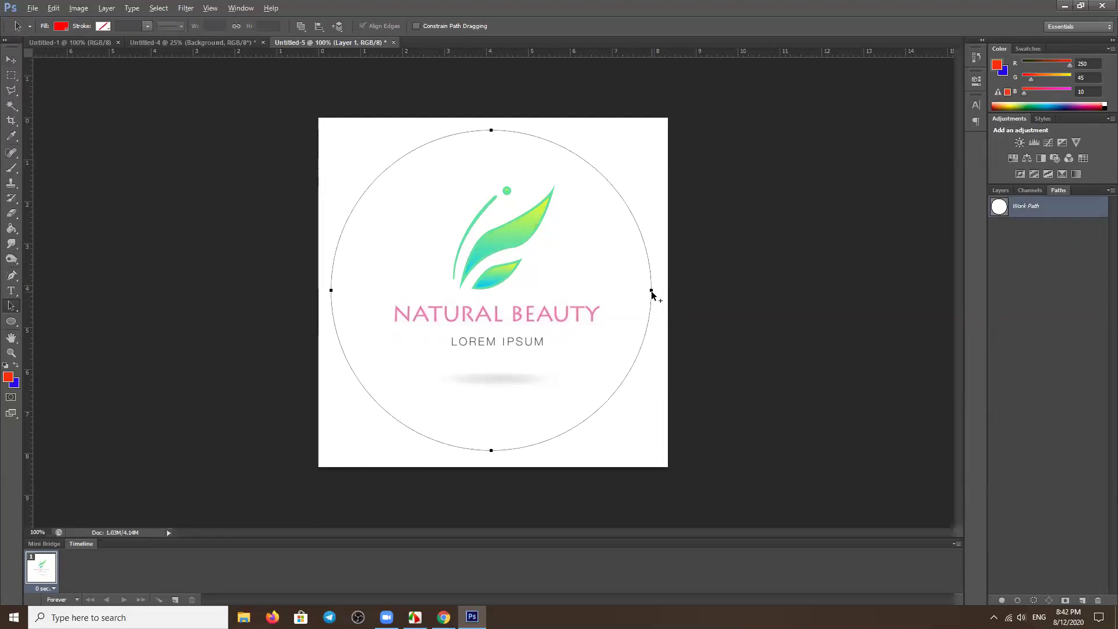
{"action": "key", "text": "ctrl+t"}
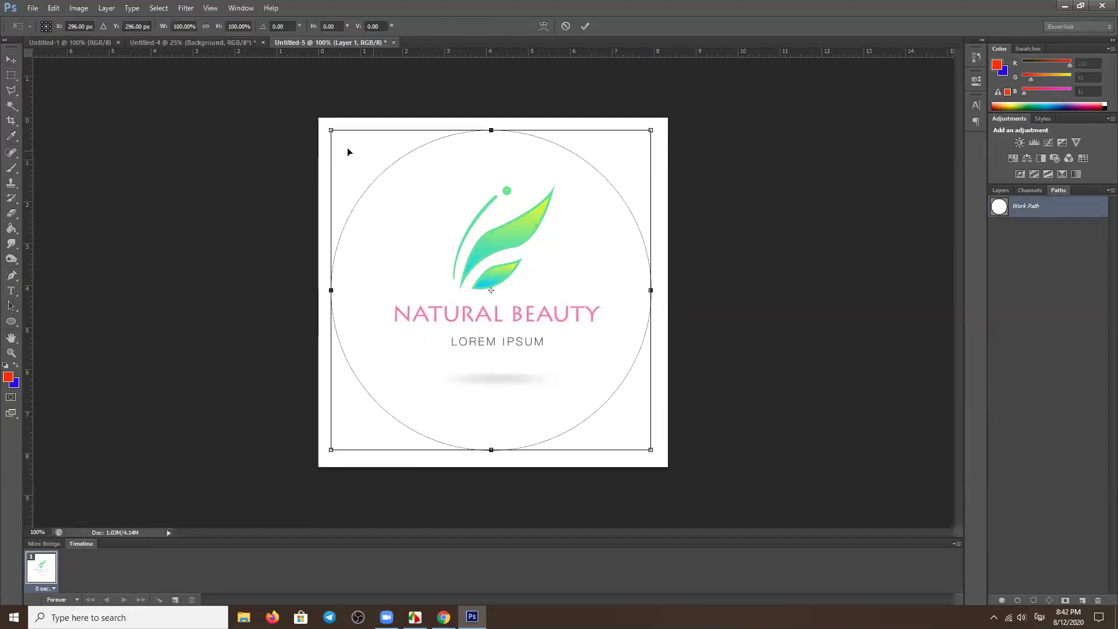
{"action": "left_click_drag", "start_coordinate": [330, 130], "coordinate": [371, 169]}
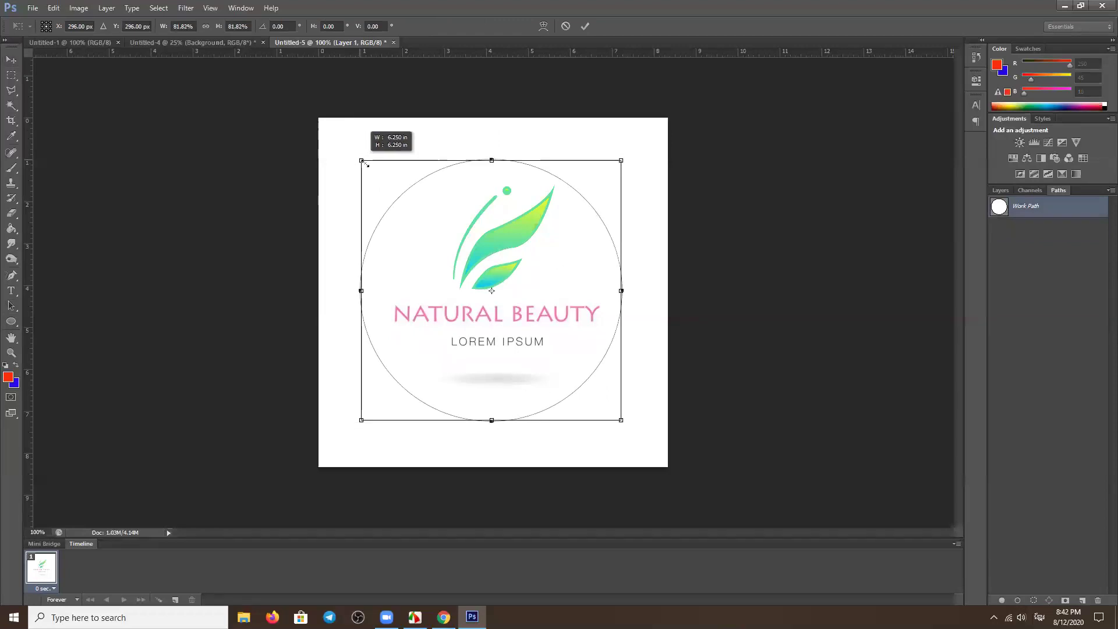
{"action": "left_click_drag", "start_coordinate": [576, 245], "coordinate": [580, 237]}
{"action": "key", "text": "Return"}
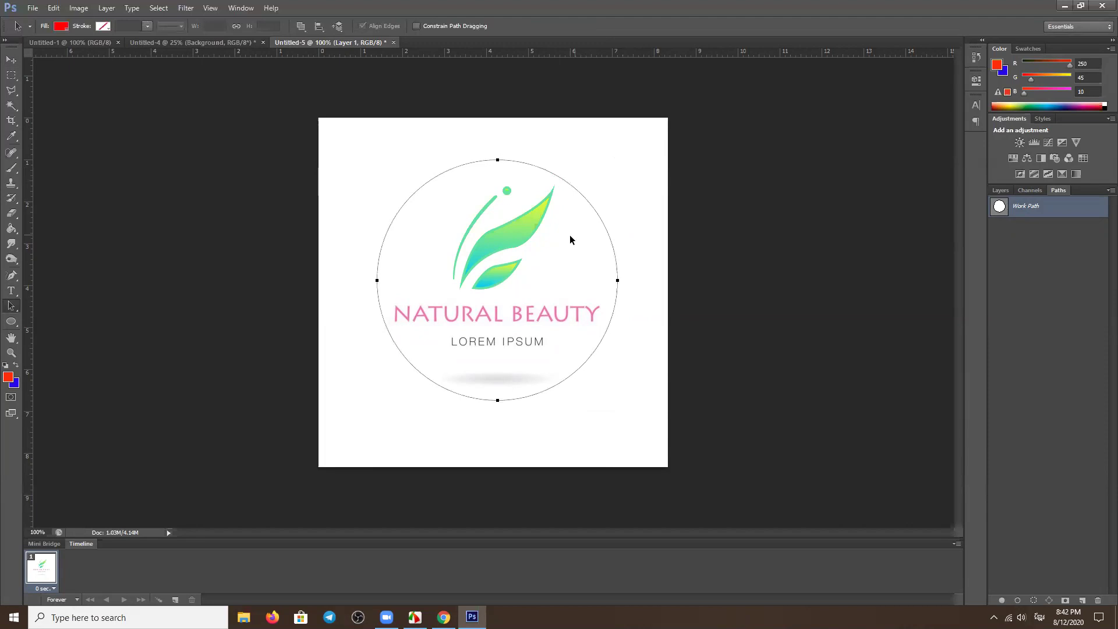
{"action": "left_click", "coordinate": [11, 59]}
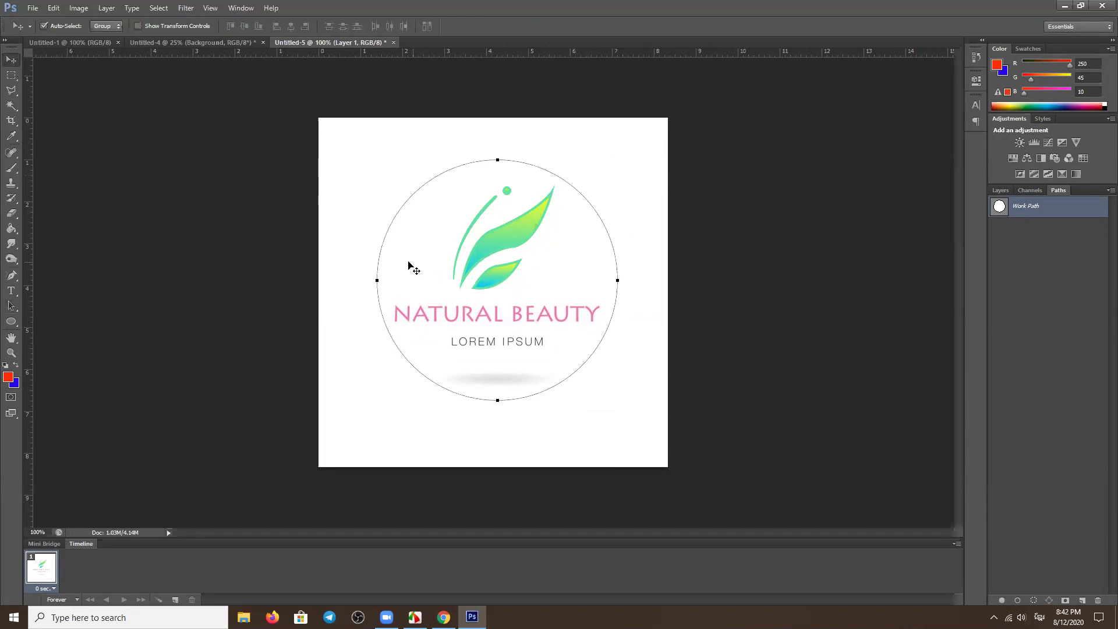
Type the Khmer lettering 'ហ៊ុមហាួន សម្រេចចិ' along the circle path above the leaves.
{"action": "left_click", "coordinate": [8, 295]}
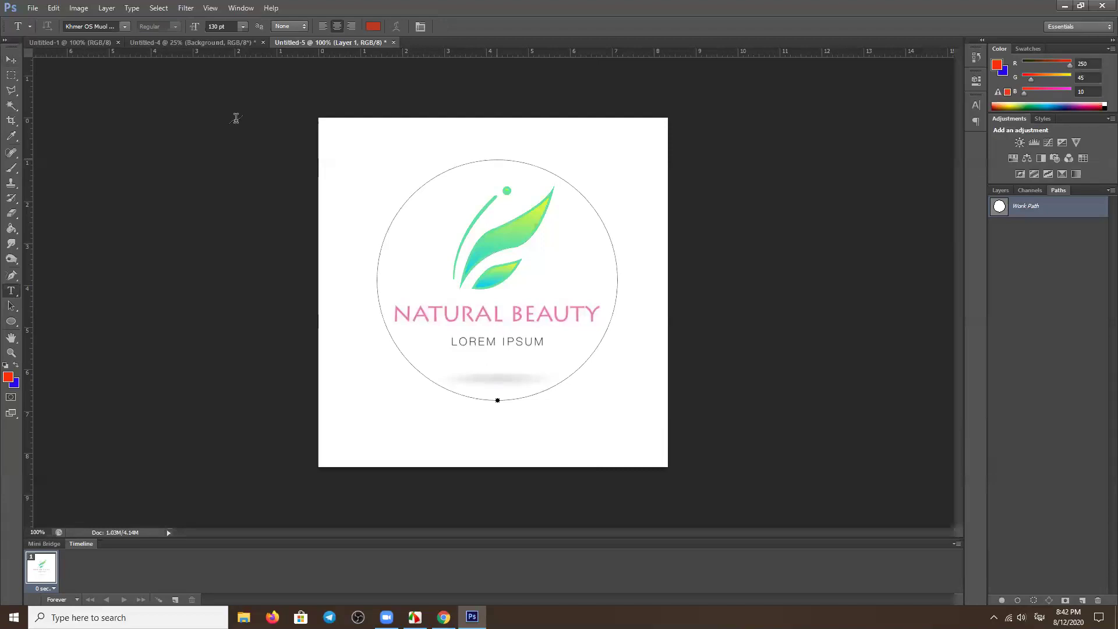
{"action": "left_click", "coordinate": [537, 210]}
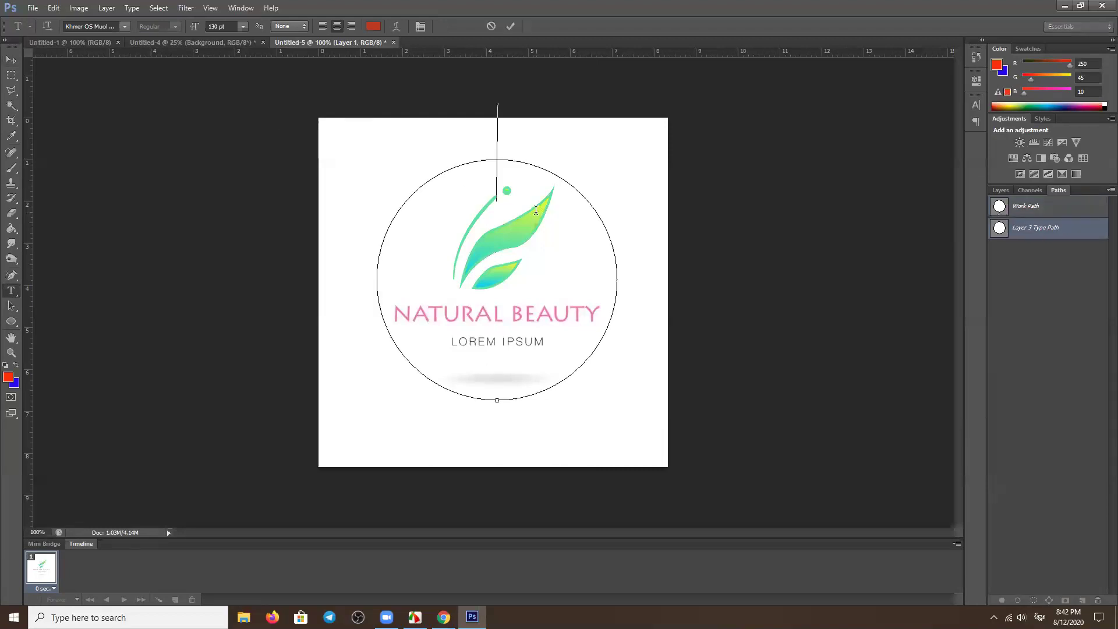
{"action": "type", "text": "ហ៊ុម"}
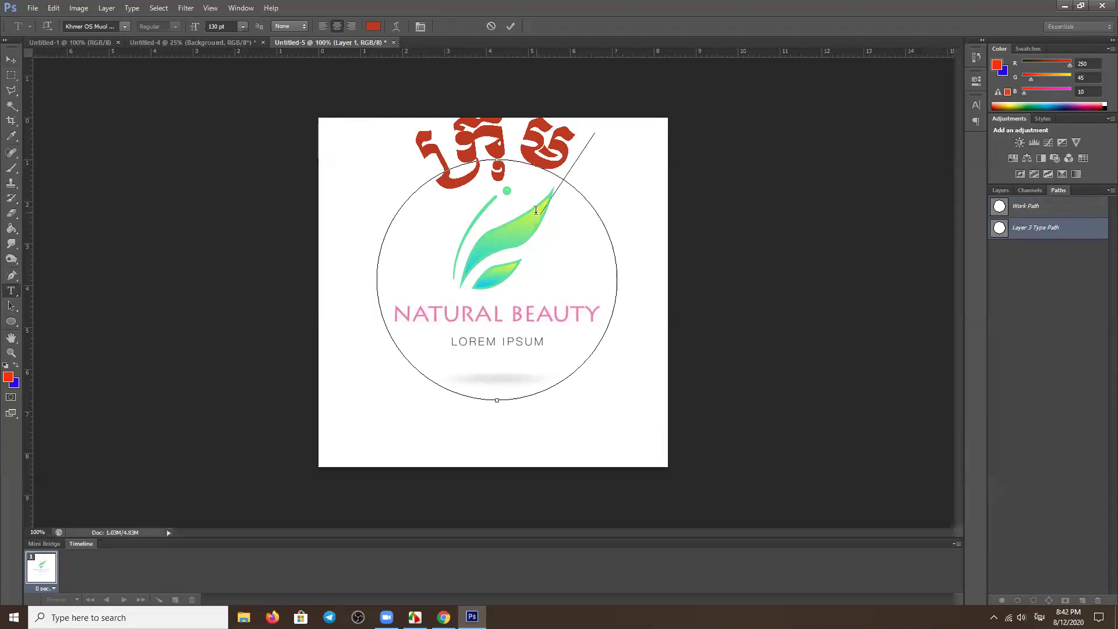
{"action": "type", "text": "ហាួ"}
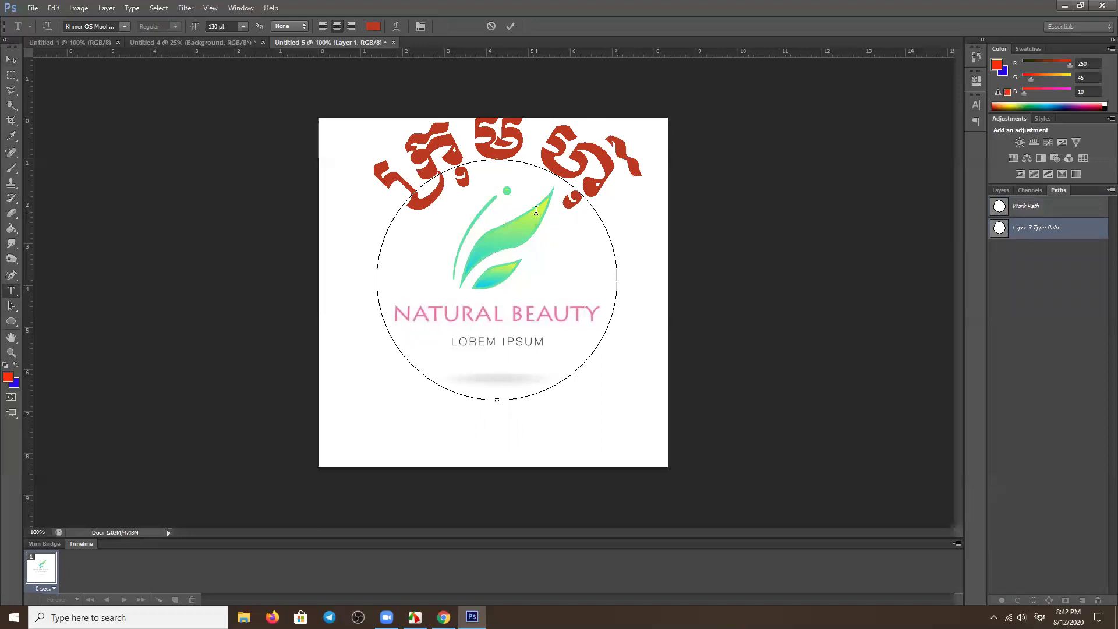
{"action": "type", "text": "ន"}
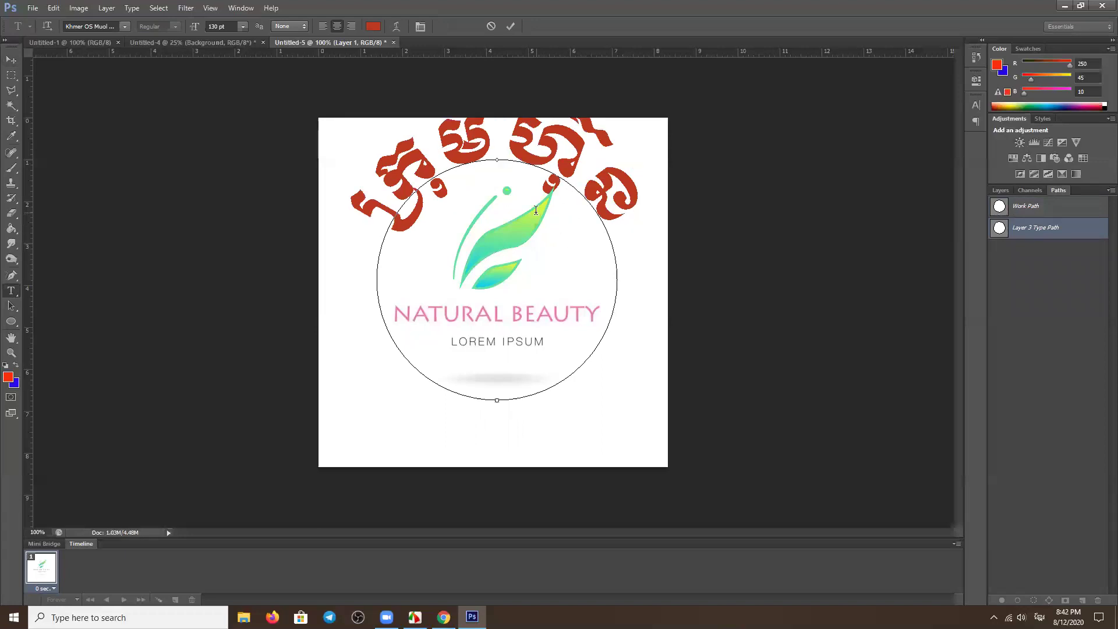
{"action": "type", "text": " សម្រេច"}
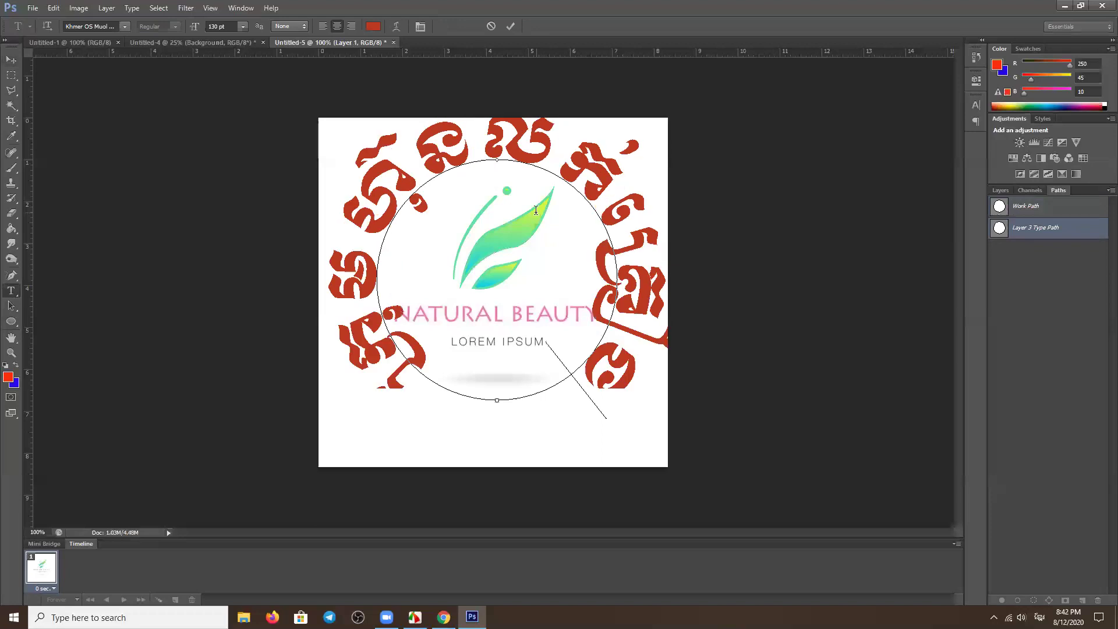
{"action": "type", "text": "ចិ"}
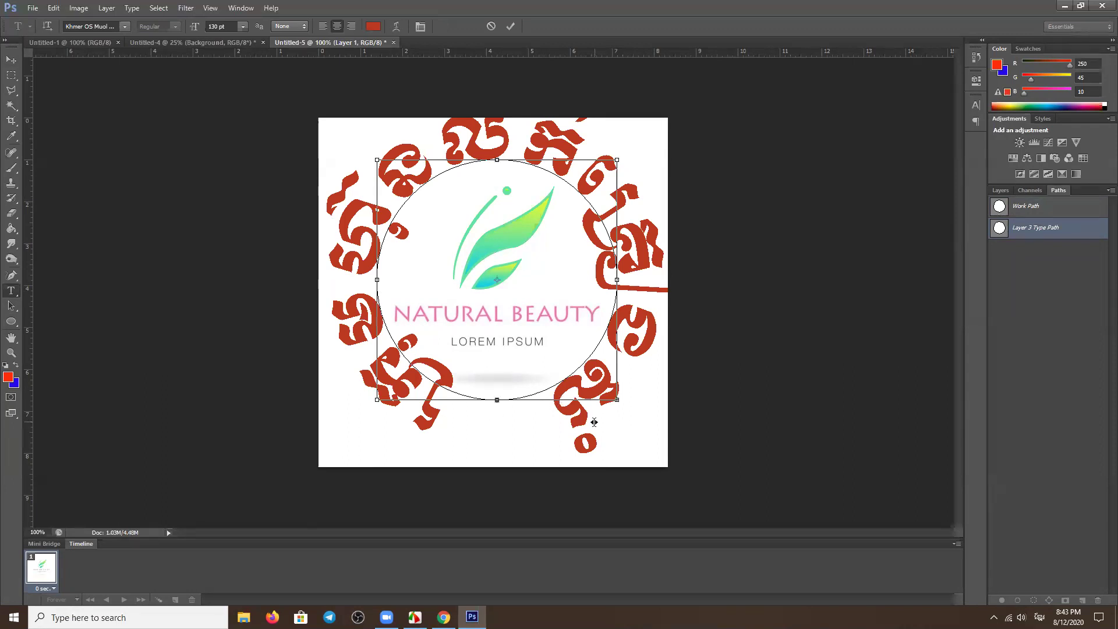
Set the Khmer text to 48 pt, commit it, and select Layer 2 in the Layers panel.
{"action": "key", "text": "ctrl+a"}
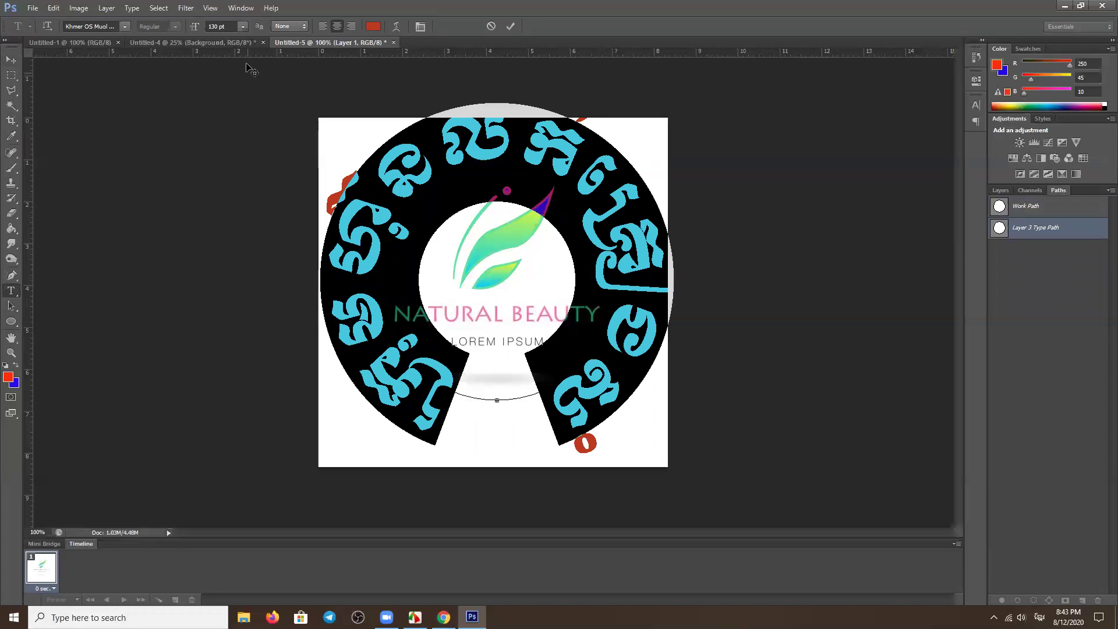
{"action": "left_click", "coordinate": [242, 27]}
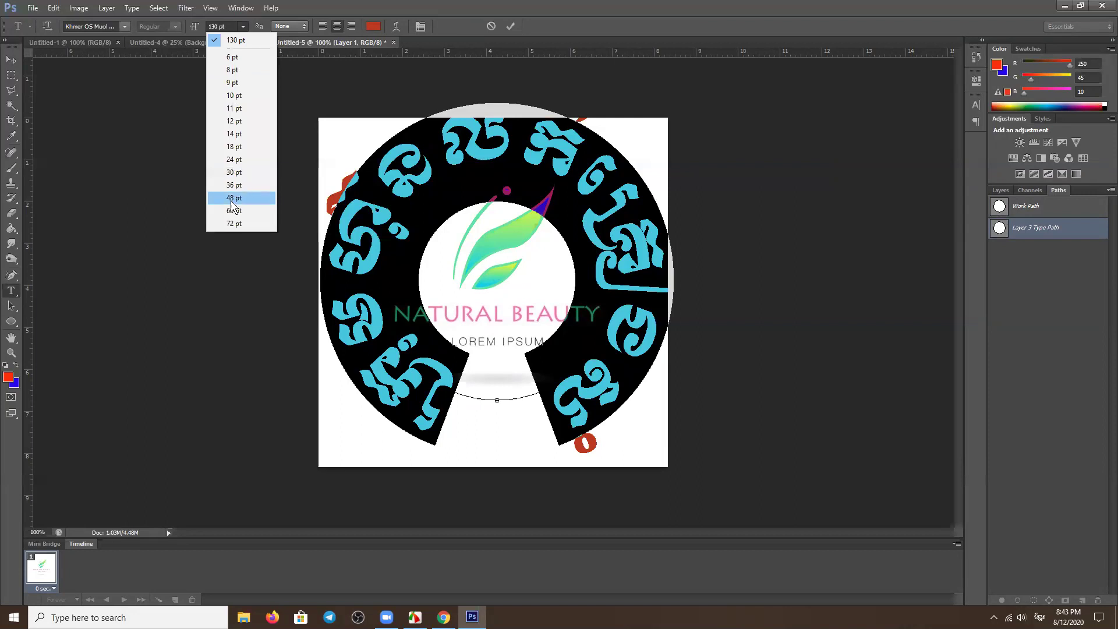
{"action": "left_click", "coordinate": [236, 186]}
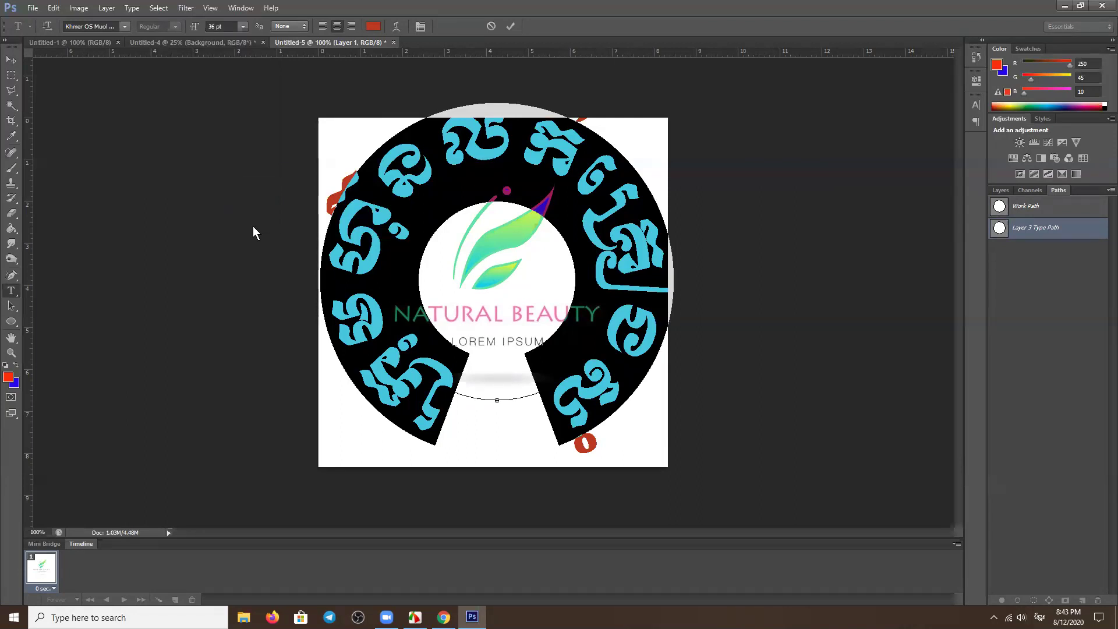
{"action": "left_click", "coordinate": [242, 26]}
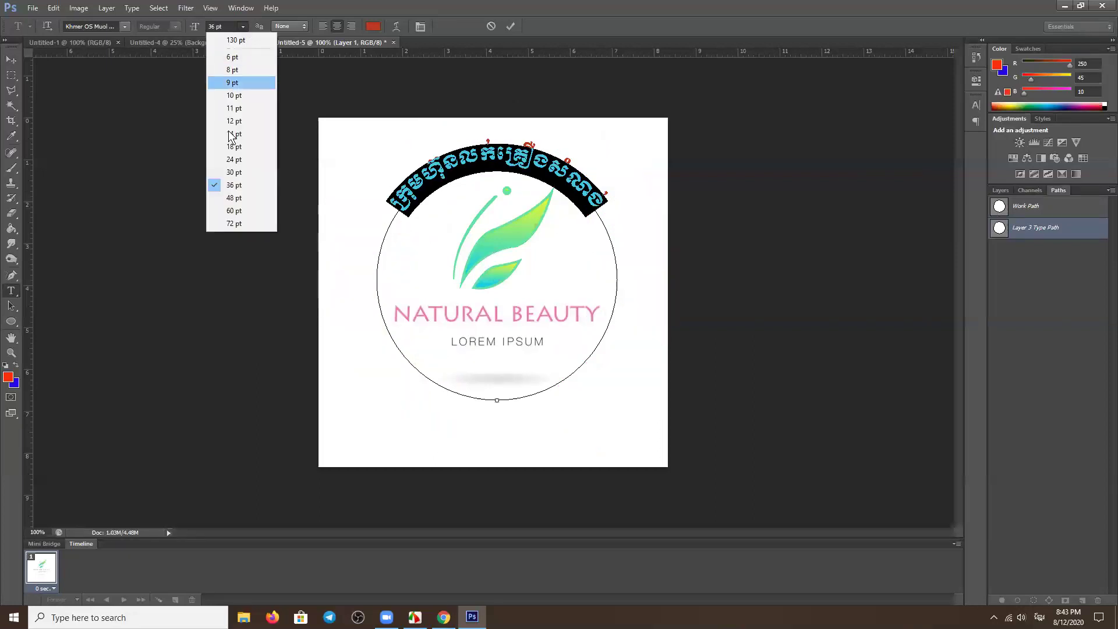
{"action": "left_click", "coordinate": [231, 198]}
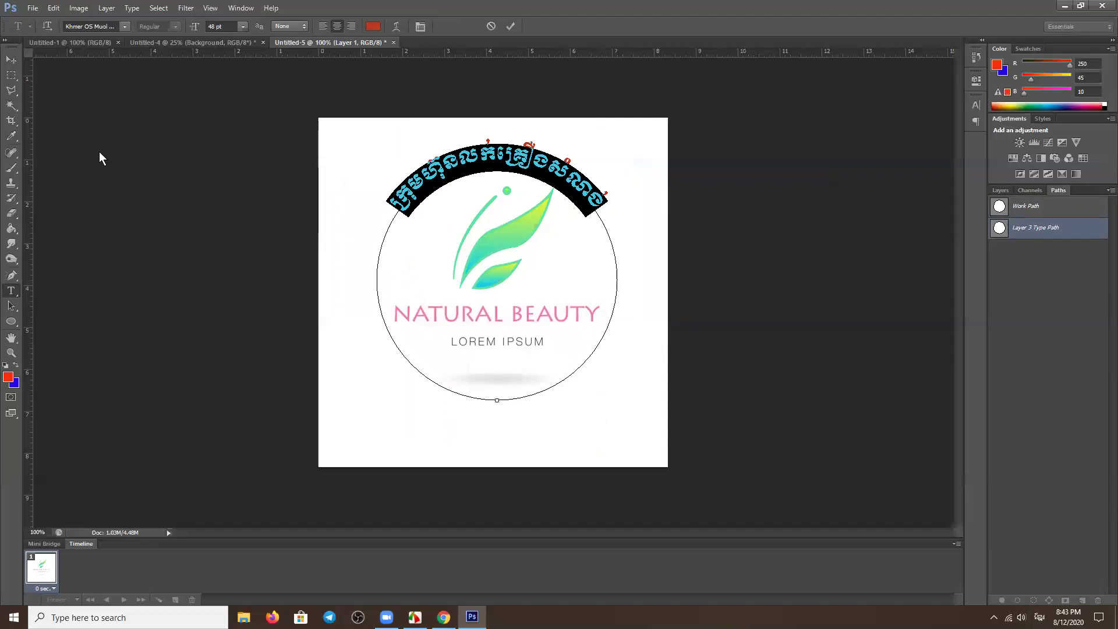
{"action": "left_click", "coordinate": [11, 59]}
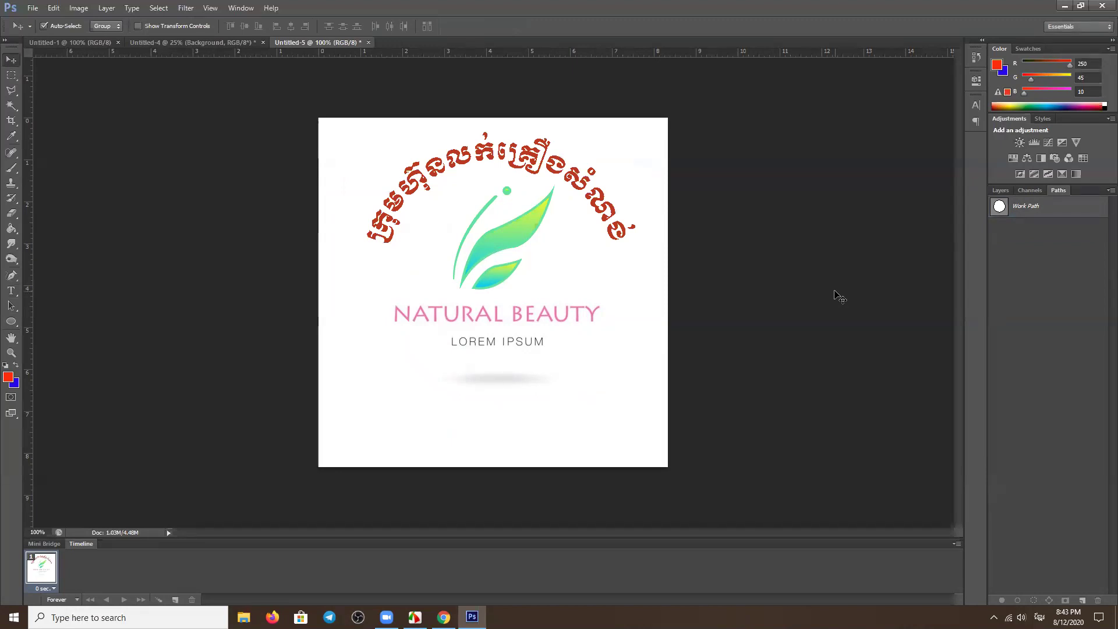
{"action": "left_click", "coordinate": [999, 189]}
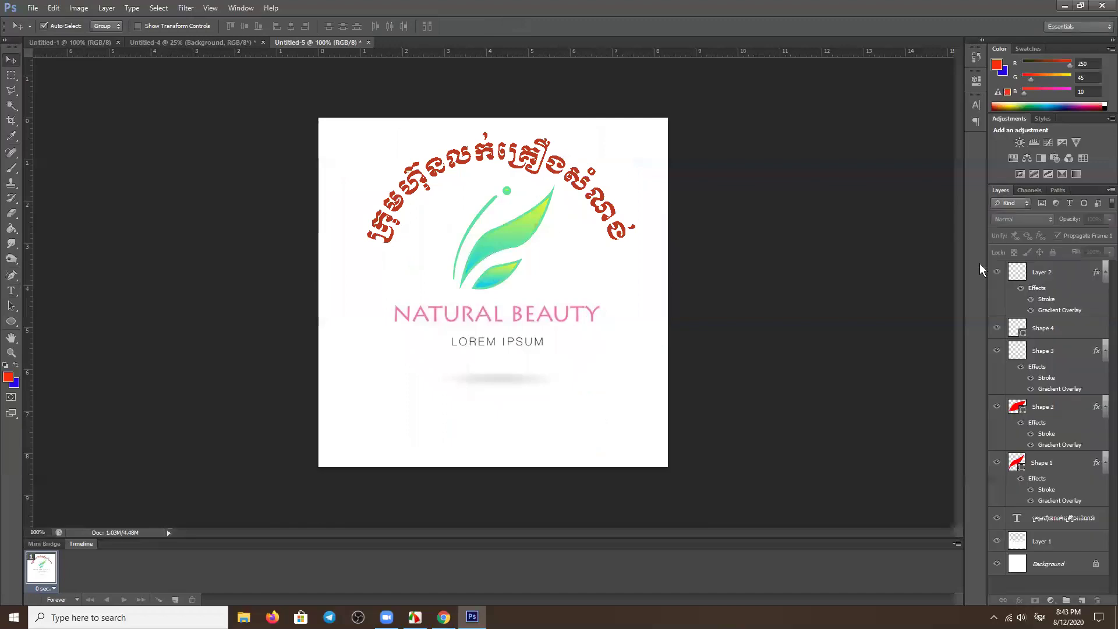
{"action": "left_click", "coordinate": [1059, 274]}
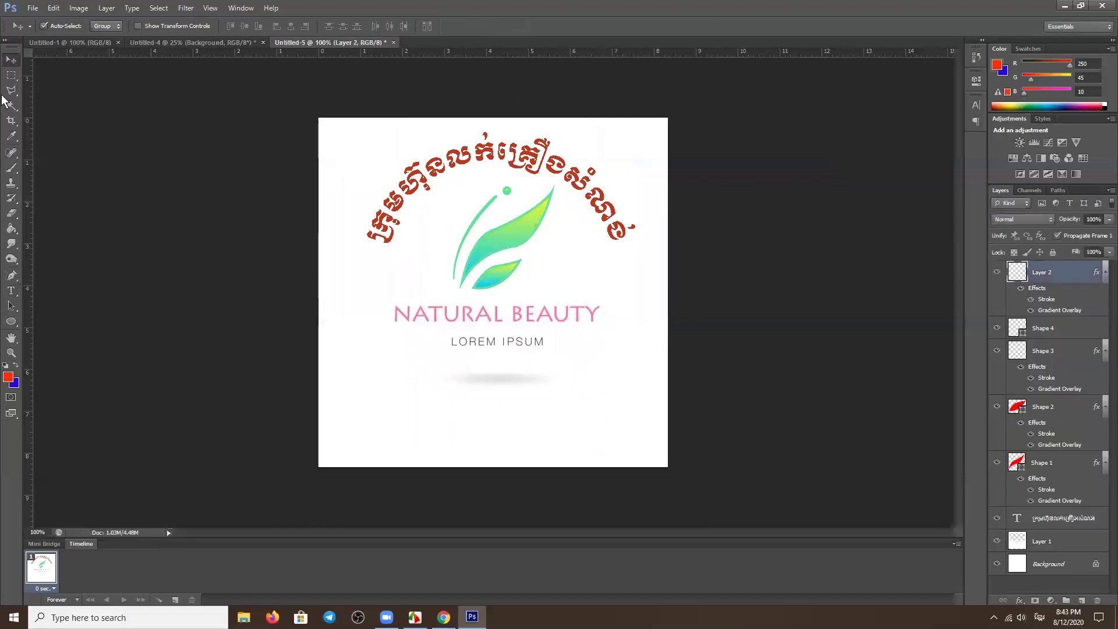